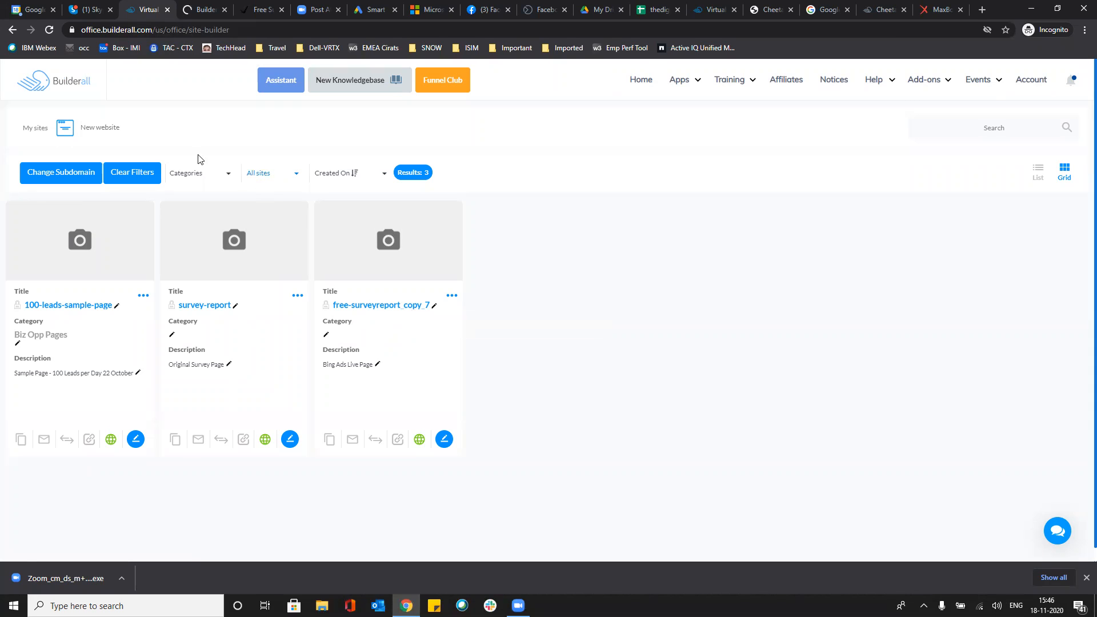
pyautogui.click(199, 10)
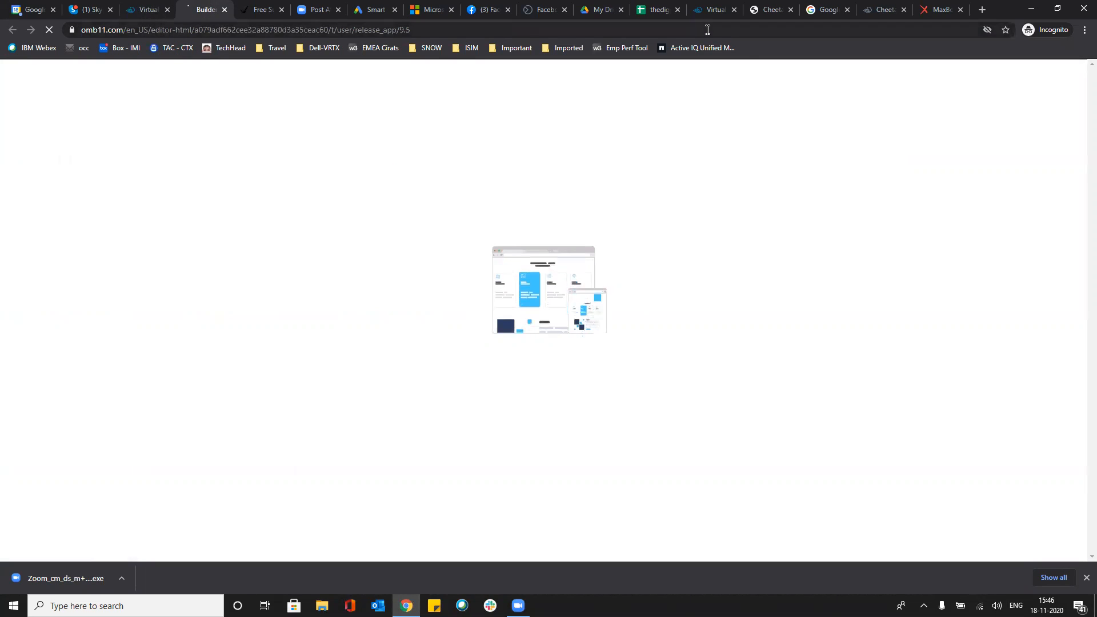
# Copy the campaign title "iSurveyWorld - SOI (US) ID: 5421" from MaxBounty into cell B8 of the Google Sheets Affiliate sheet
pyautogui.moveTo(257, 274); pyautogui.dragTo(135, 273)
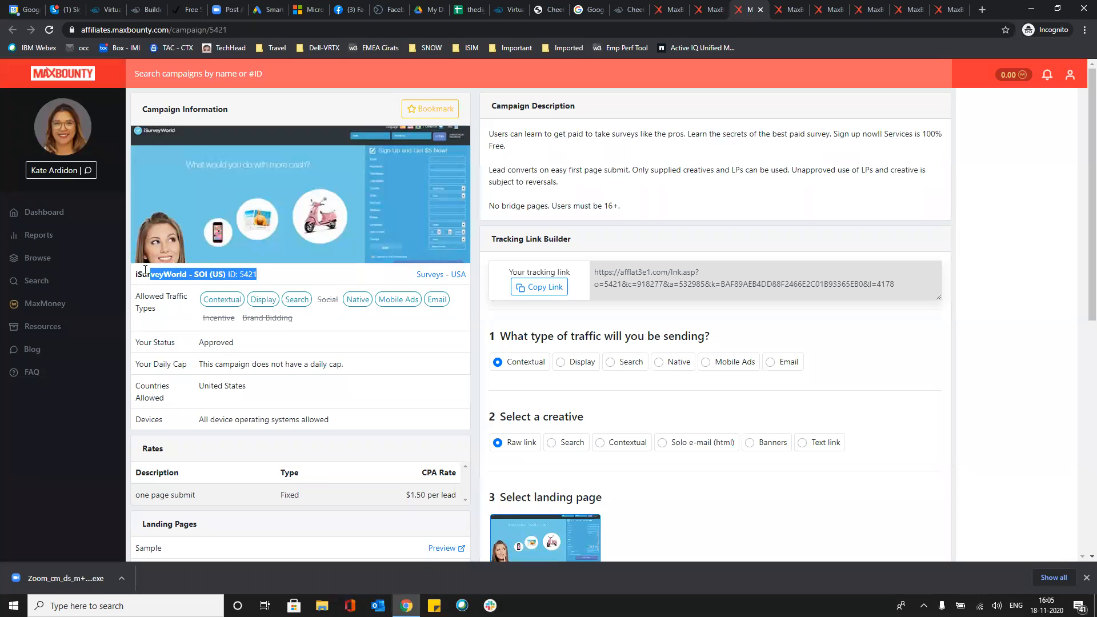
pyautogui.click(136, 273)
pyautogui.tripleClick(137, 271)
pyautogui.hotkey('ctrl', 'c')
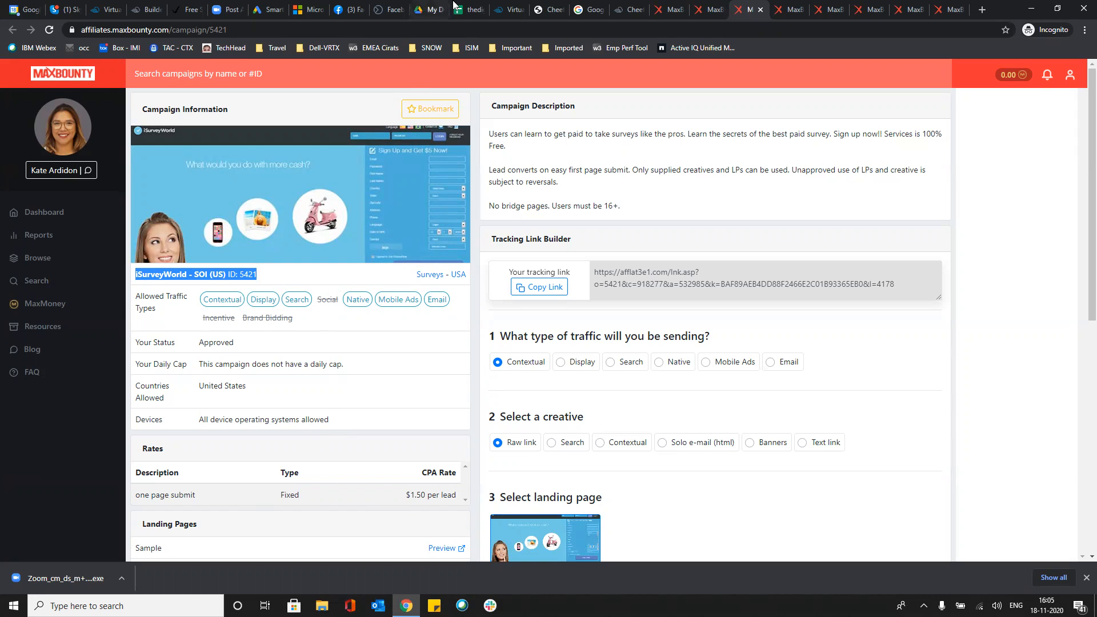
pyautogui.click(471, 8)
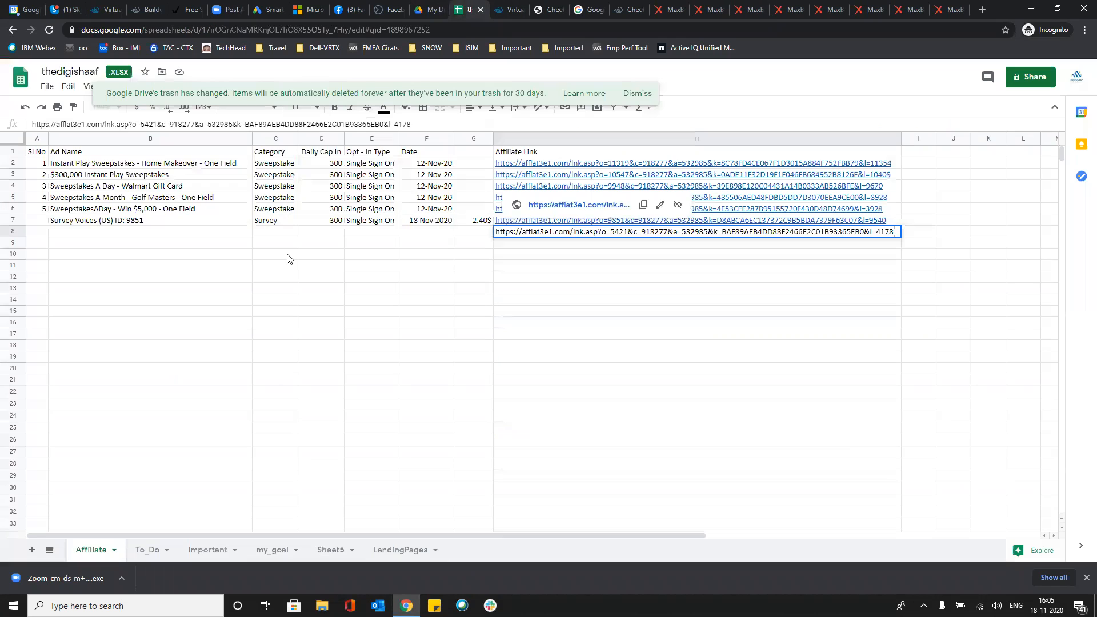
pyautogui.click(93, 231)
pyautogui.doubleClick(197, 230)
pyautogui.hotkey('ctrl', 'v')
# Enter 1.50$ as the payout for the iSurveyWorld SOI campaign in cell G8
pyautogui.click(376, 232)
pyautogui.click(436, 223)
pyautogui.click(469, 219)
pyautogui.click(470, 231)
pyautogui.write('1')
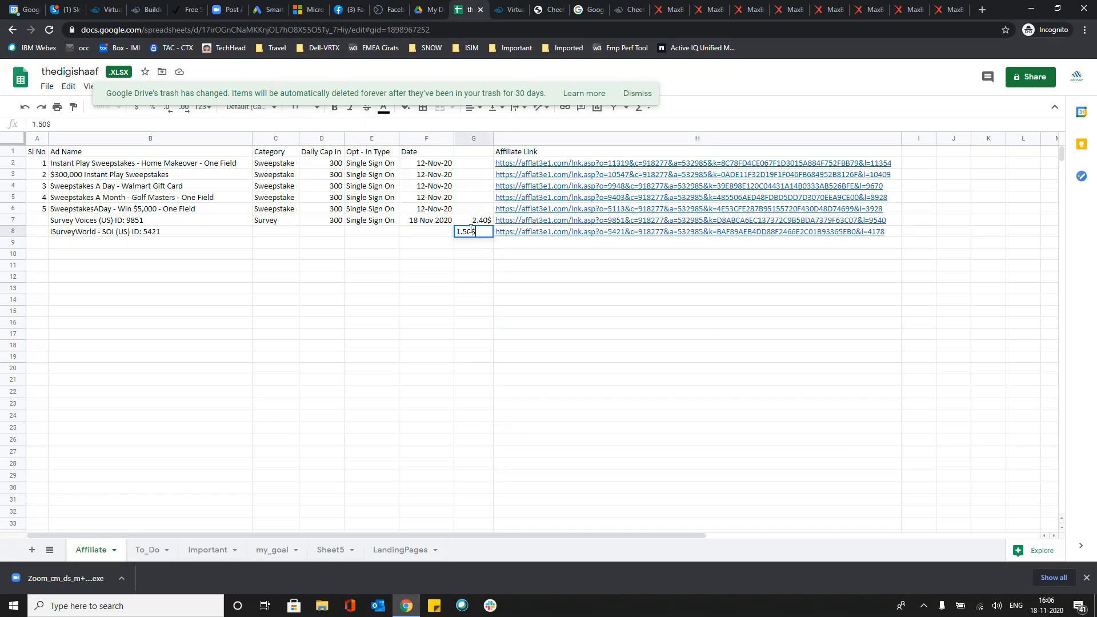
pyautogui.write('.50$')
pyautogui.press('Tab')
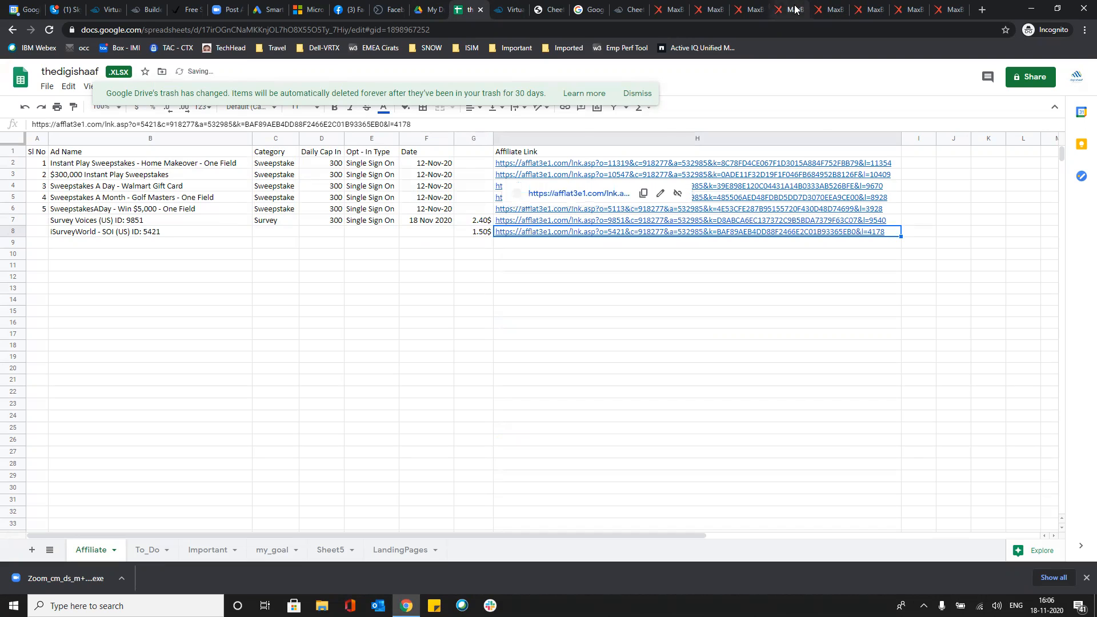
# In MaxBounty, build a tracking link for iSurveyWorld - DOI (US) with Contextual traffic and the Raw link creative, and copy it
pyautogui.click(750, 9)
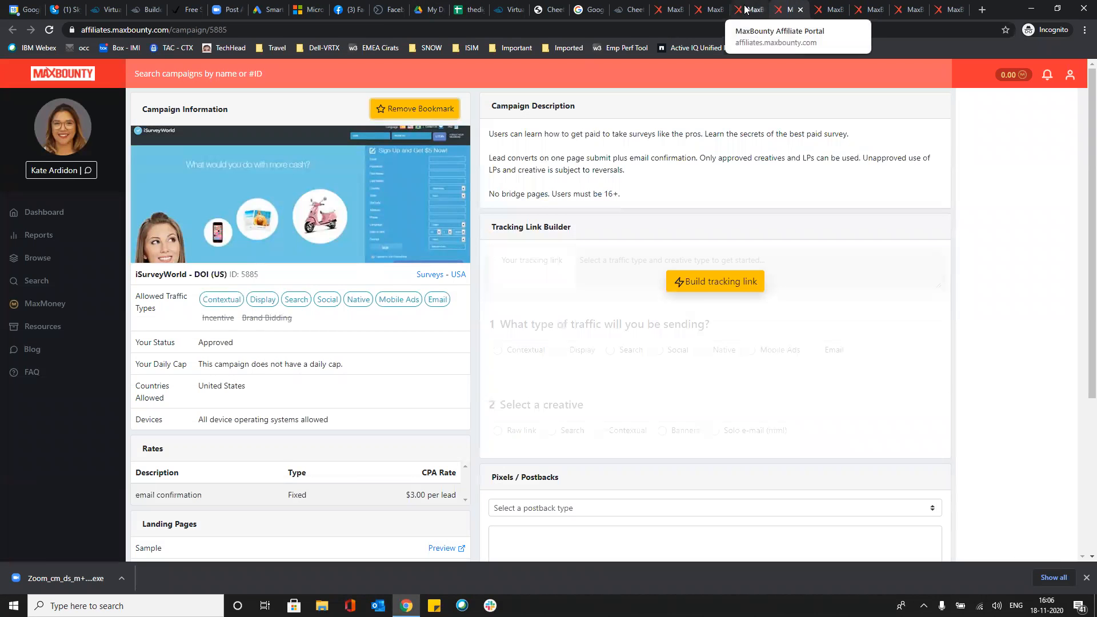
pyautogui.click(795, 8)
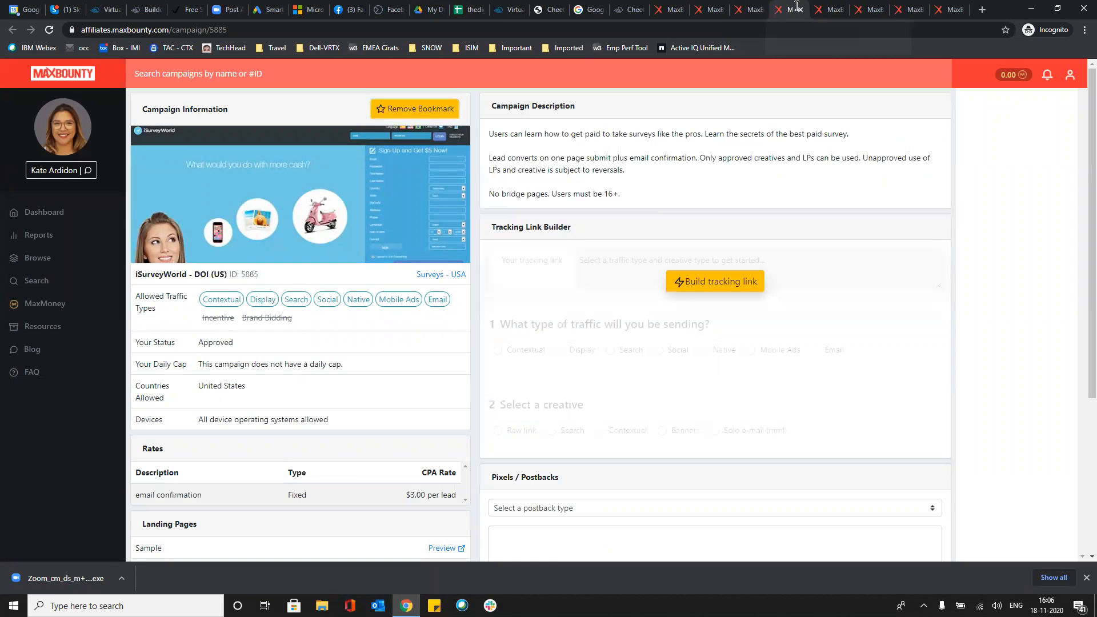
pyautogui.click(676, 285)
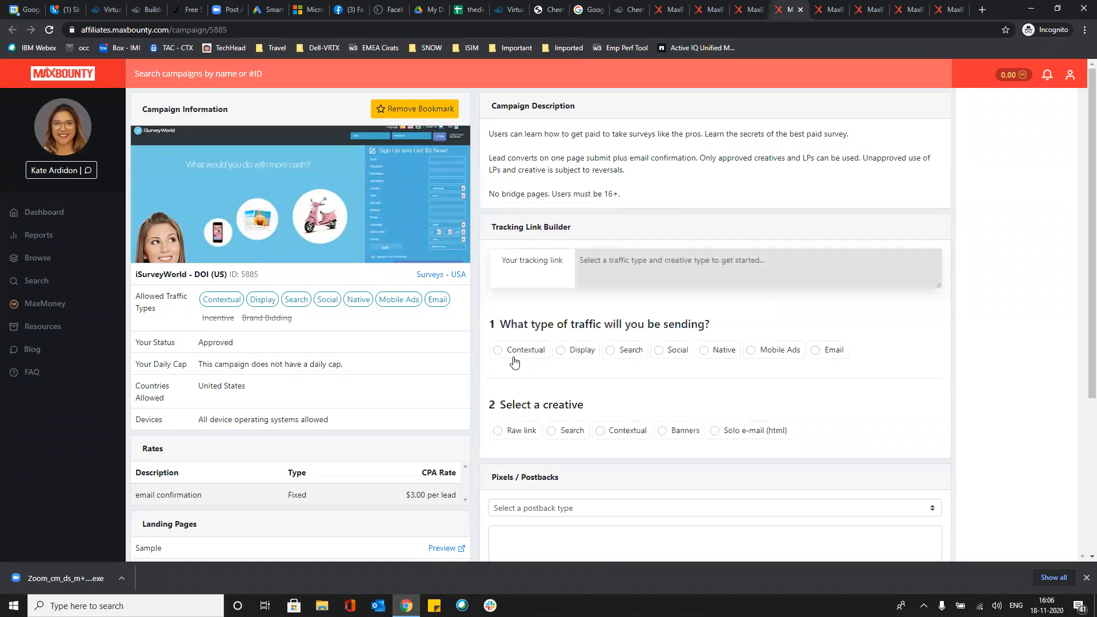
pyautogui.click(497, 350)
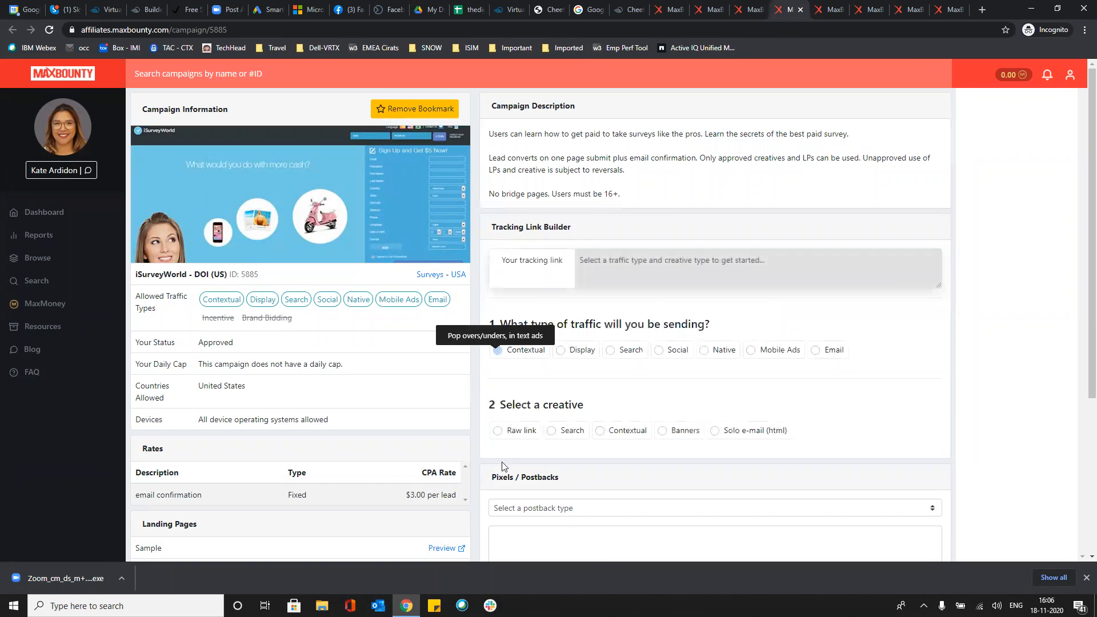
pyautogui.click(498, 430)
pyautogui.click(540, 275)
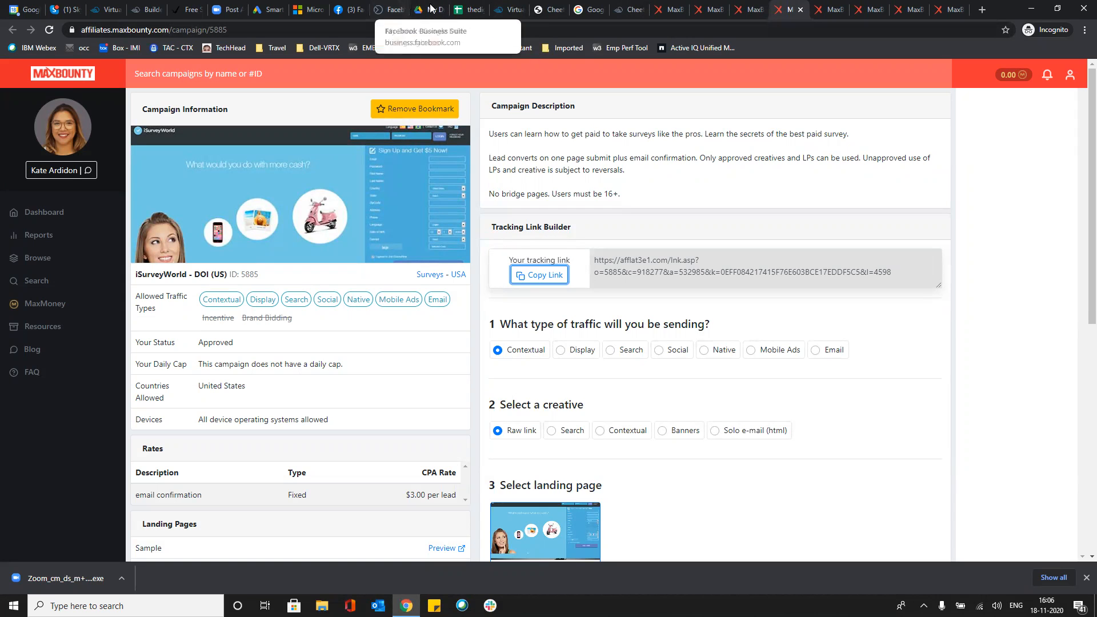
# In the Google Sheets Affiliate sheet, paste the iSurveyWorld DOI tracking link into H9 and enter the payout 3.00$ in G9
pyautogui.click(470, 10)
pyautogui.click(524, 245)
pyautogui.hotkey('ctrl', 'v')
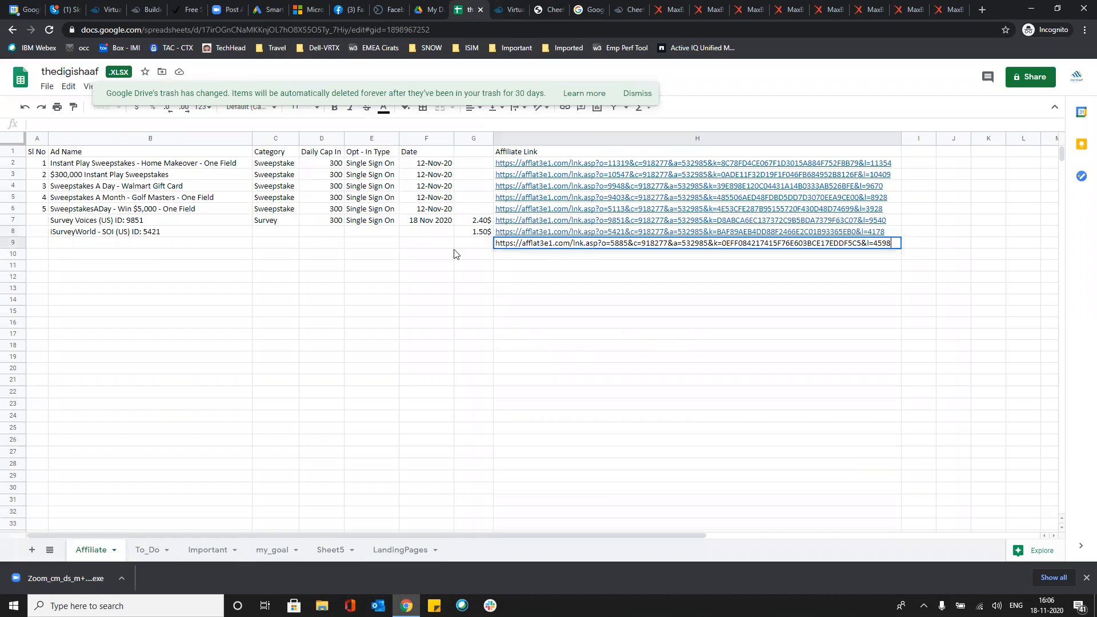
pyautogui.click(474, 245)
pyautogui.write('3.00$')
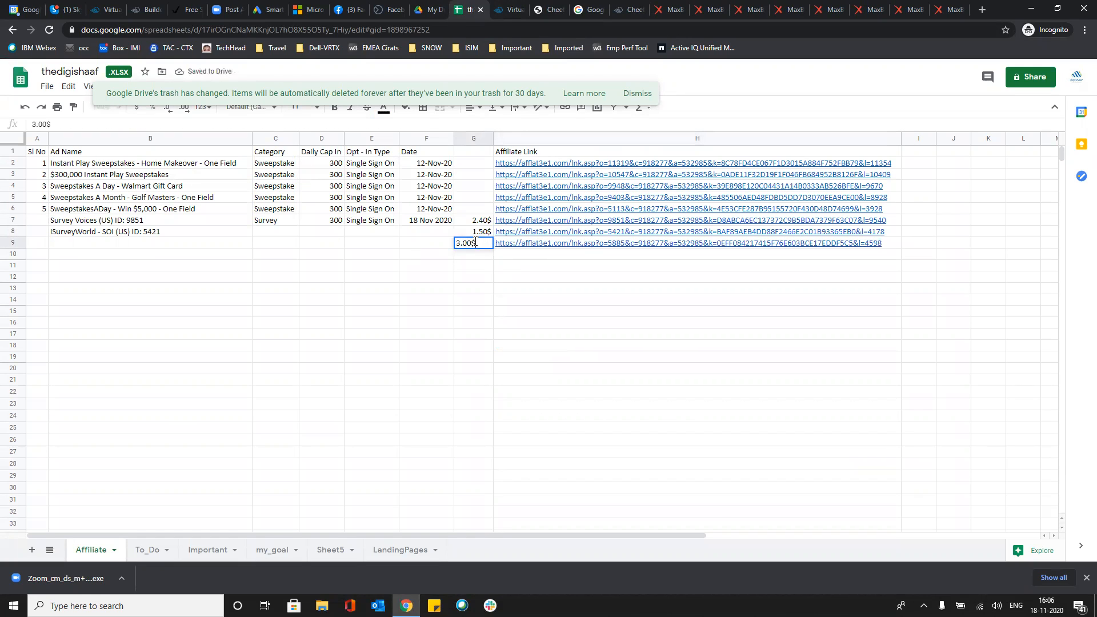
# Copy the campaign title "iSurveyWorld - DOI (US) ID: 5885" from MaxBounty into cell B9 of the Affiliate sheet
pyautogui.click(164, 244)
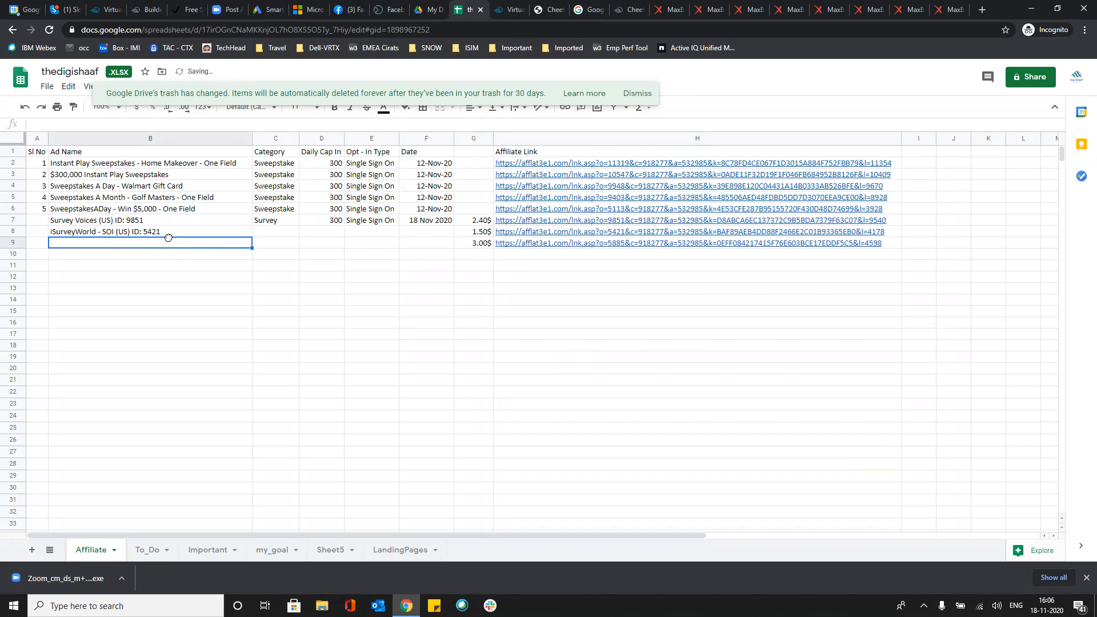
pyautogui.click(778, 7)
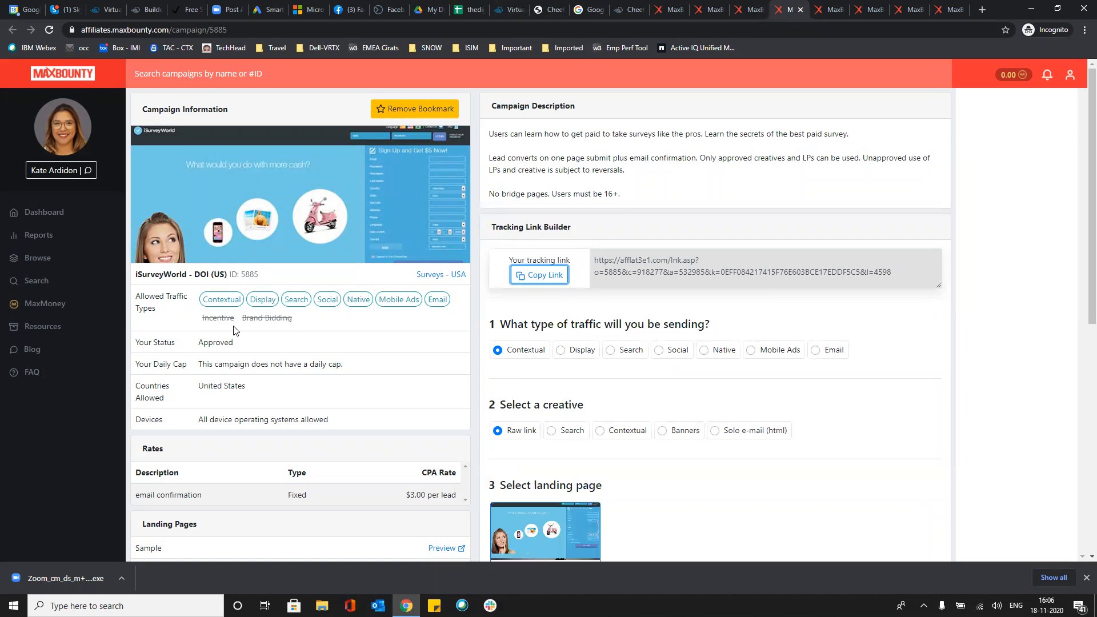
pyautogui.moveTo(262, 278); pyautogui.dragTo(132, 279)
pyautogui.click(132, 279)
pyautogui.tripleClick(136, 276)
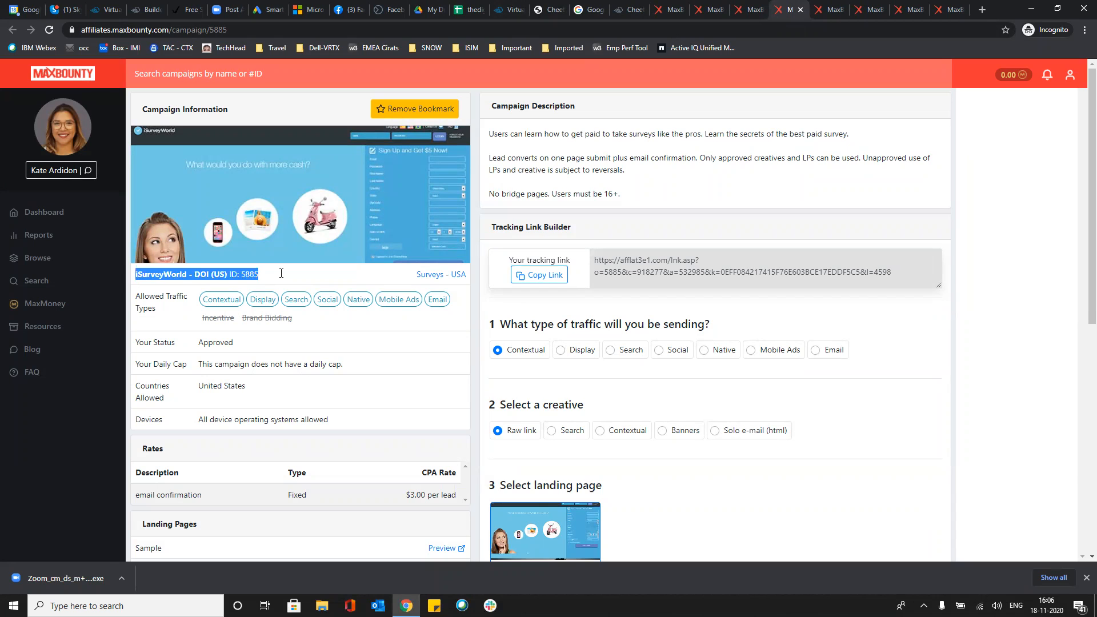
pyautogui.click(464, 8)
pyautogui.doubleClick(133, 248)
pyautogui.hotkey('ctrl', 'v')
# Fill rows 8 and 9 with row 7's category Survey, daily cap 300, opt-in type Single Sign On and date 18 Nov 2020
pyautogui.click(309, 264)
pyautogui.moveTo(258, 223); pyautogui.dragTo(403, 253)
pyautogui.click(430, 220)
pyautogui.hotkey('ctrl', 'c')
pyautogui.keyDown('shift'); pyautogui.click(439, 246); pyautogui.keyUp('shift')
pyautogui.hotkey('ctrl', 'v')
# Change the opt-in type of the iSurveyWorld DOI row in cell E9 to DOI
pyautogui.click(377, 244)
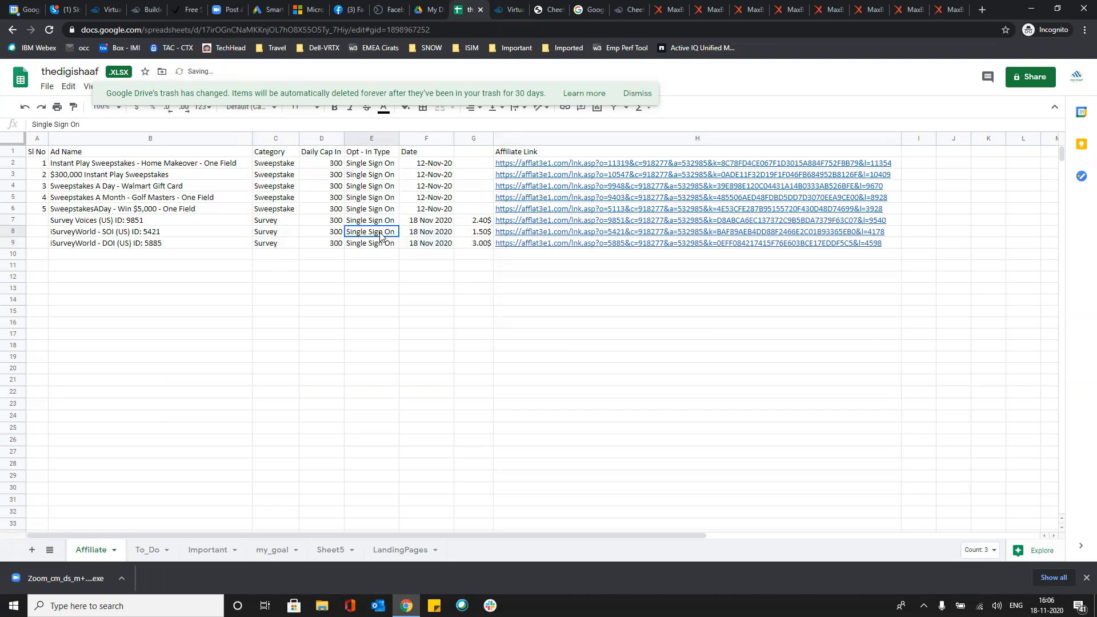
pyautogui.write('Dou')
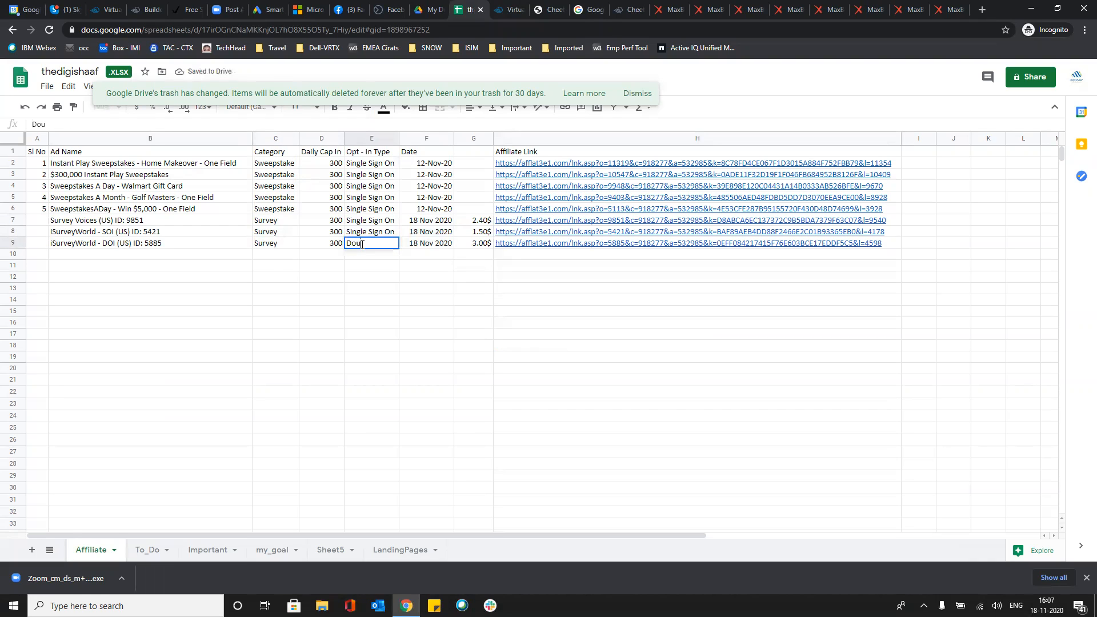
pyautogui.write('DOI')
pyautogui.press('Return')
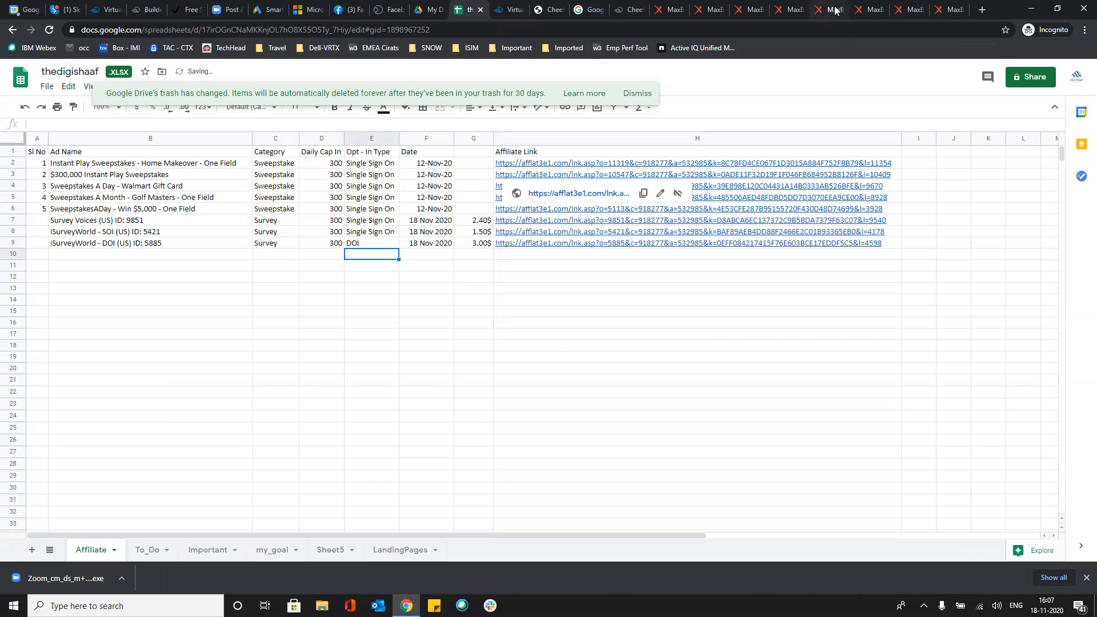
# In MaxBounty, build a tracking link for Panda Research - SOI (US) with Contextual traffic and the Raw link creative, and copy it
pyautogui.click(795, 4)
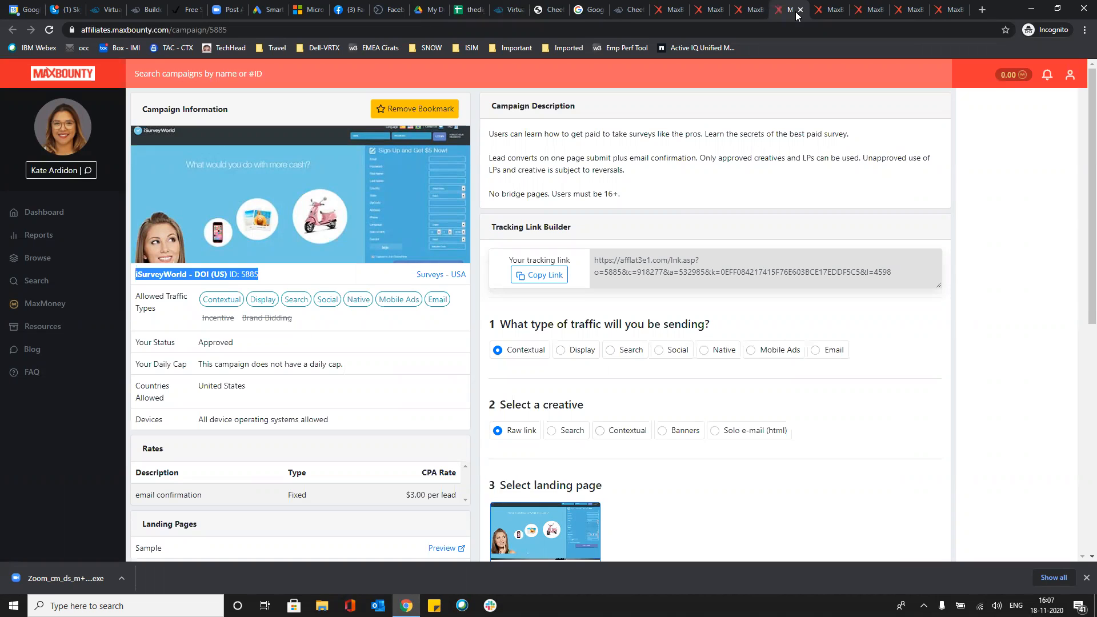
pyautogui.click(831, 9)
pyautogui.click(719, 329)
pyautogui.click(497, 398)
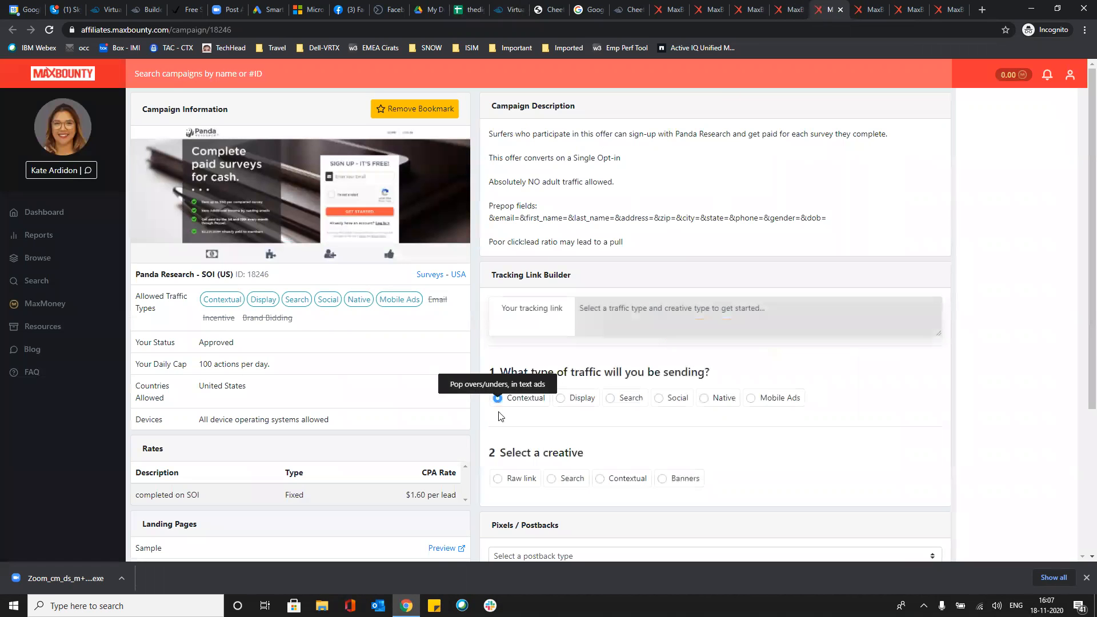
pyautogui.click(498, 478)
pyautogui.click(539, 323)
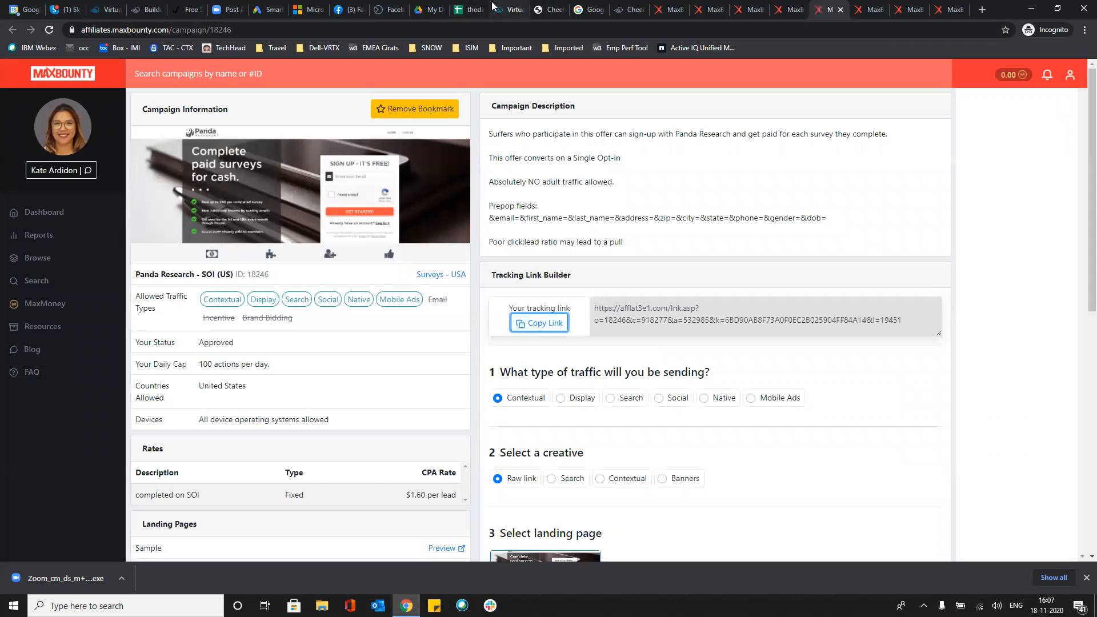
# Paste the Panda Research tracking link into cell H10 of the Google Sheets Affiliate sheet
pyautogui.click(469, 9)
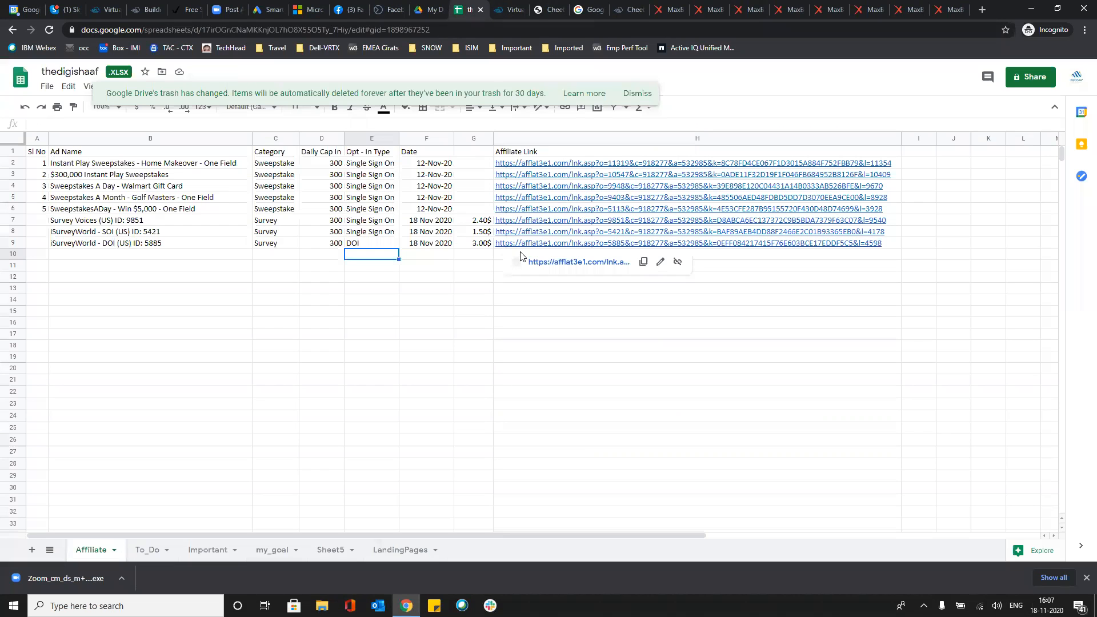
pyautogui.click(497, 258)
pyautogui.doubleClick(500, 255)
pyautogui.hotkey('ctrl', 'v')
pyautogui.click(433, 265)
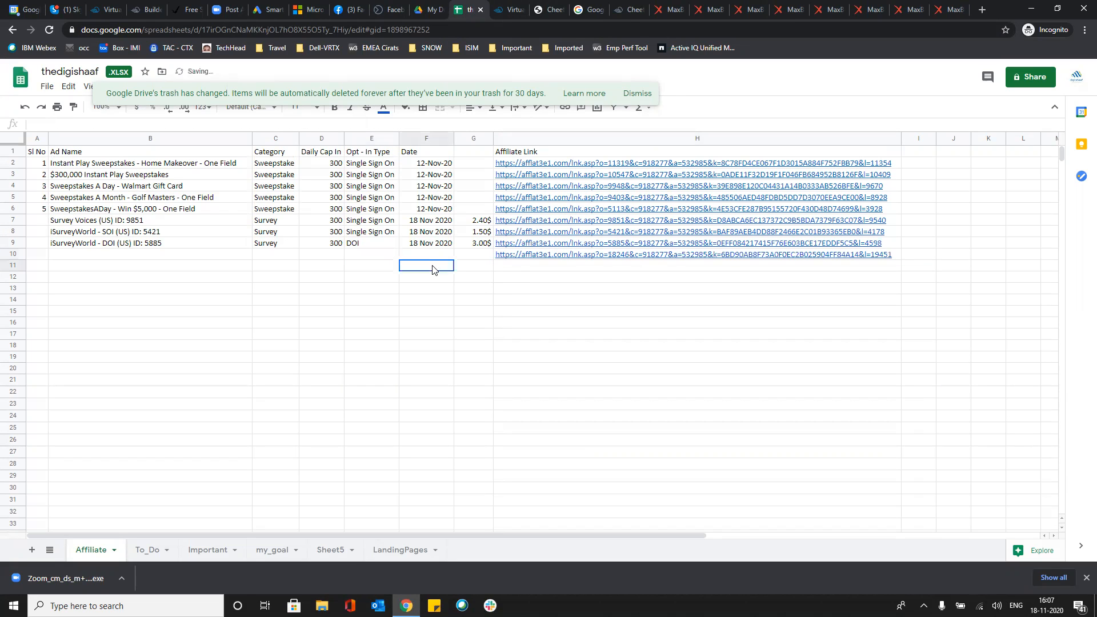
pyautogui.click(478, 255)
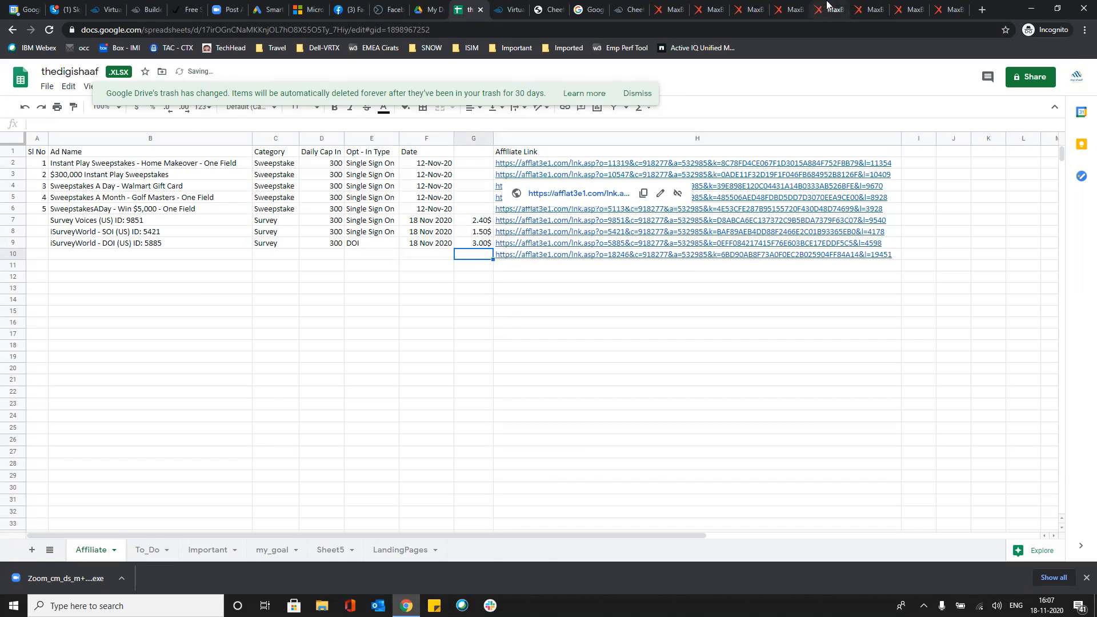
# Copy the campaign title "Panda Research - SOI (US) ID: 18246" from MaxBounty into cell B10 of the Affiliate sheet
pyautogui.click(826, 6)
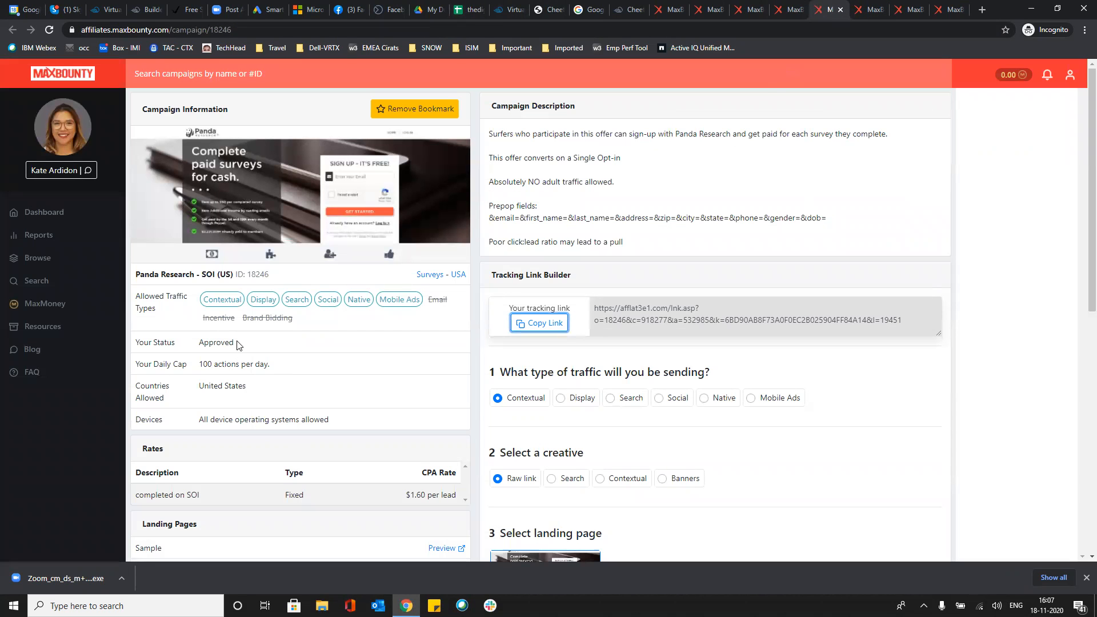
pyautogui.moveTo(289, 278); pyautogui.dragTo(134, 277)
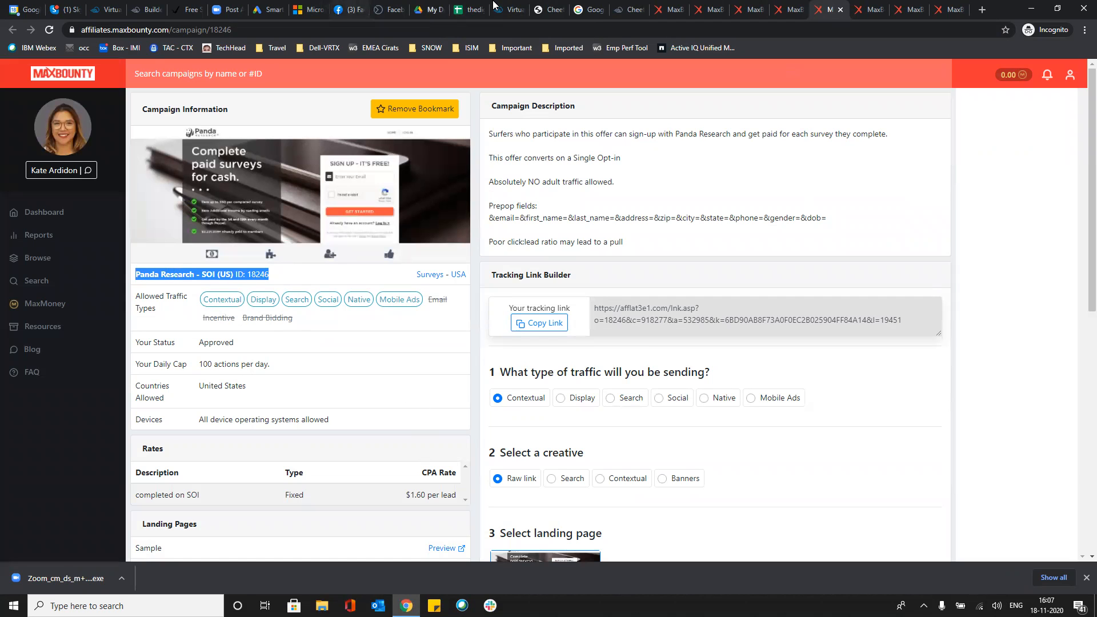
pyautogui.click(472, 9)
pyautogui.click(141, 255)
pyautogui.hotkey('ctrl', 'v')
# Fill the Panda Research row with category Survey, daily cap 300, opt-in type Single Sign On and date 18 Nov 2020
pyautogui.click(290, 254)
pyautogui.click(284, 243)
pyautogui.moveTo(284, 244); pyautogui.dragTo(385, 260)
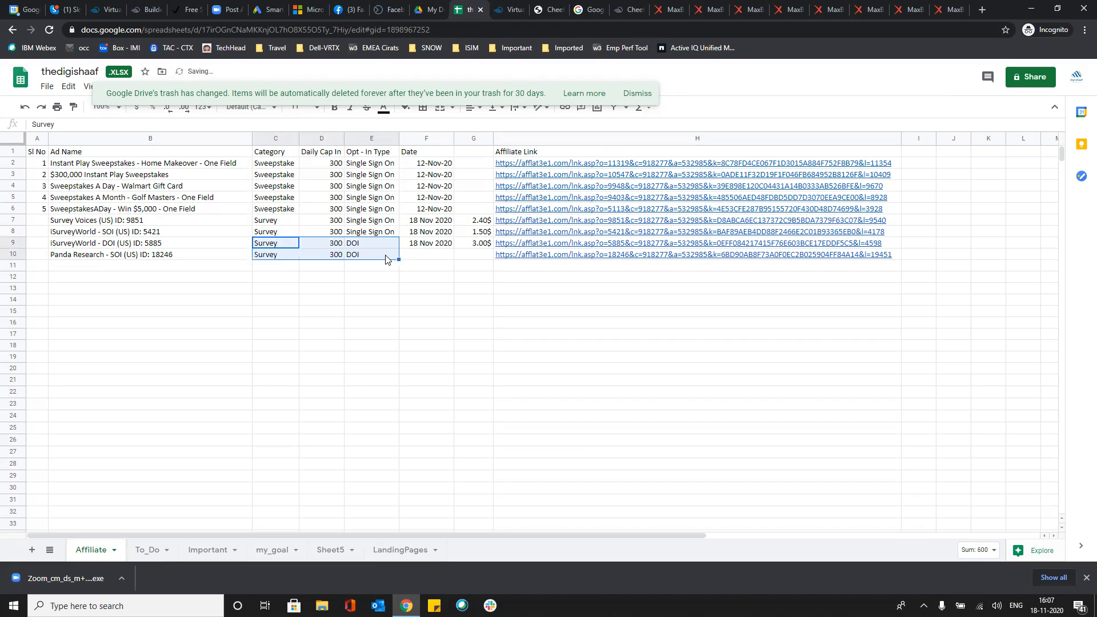
pyautogui.click(385, 260)
pyautogui.write('Single Sign On')
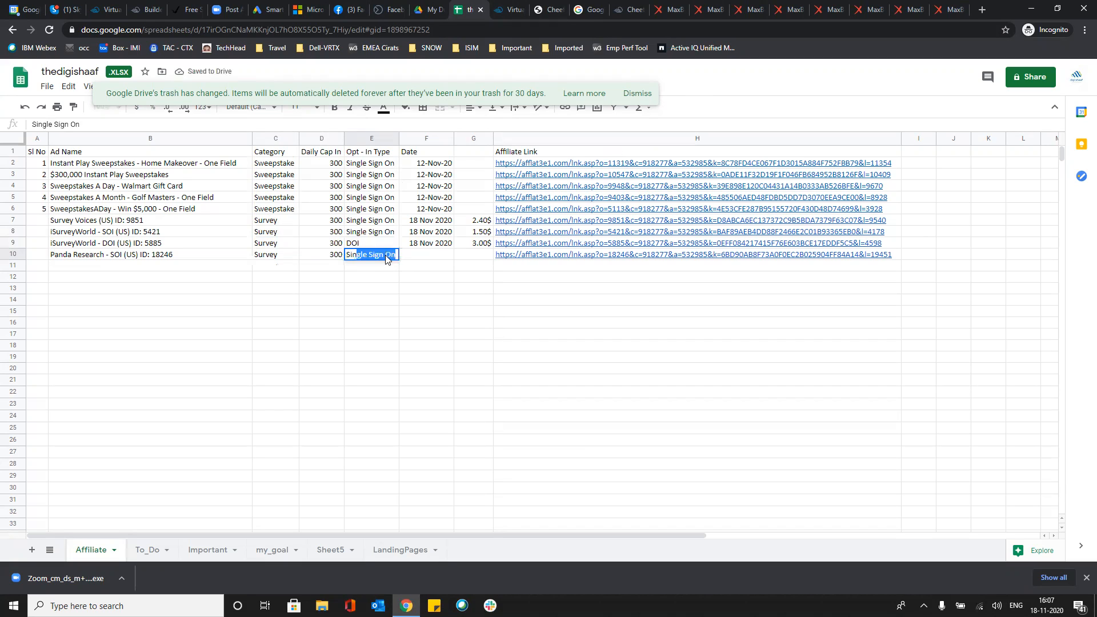
pyautogui.press('Tab')
pyautogui.hotkey('ctrl', 'v')
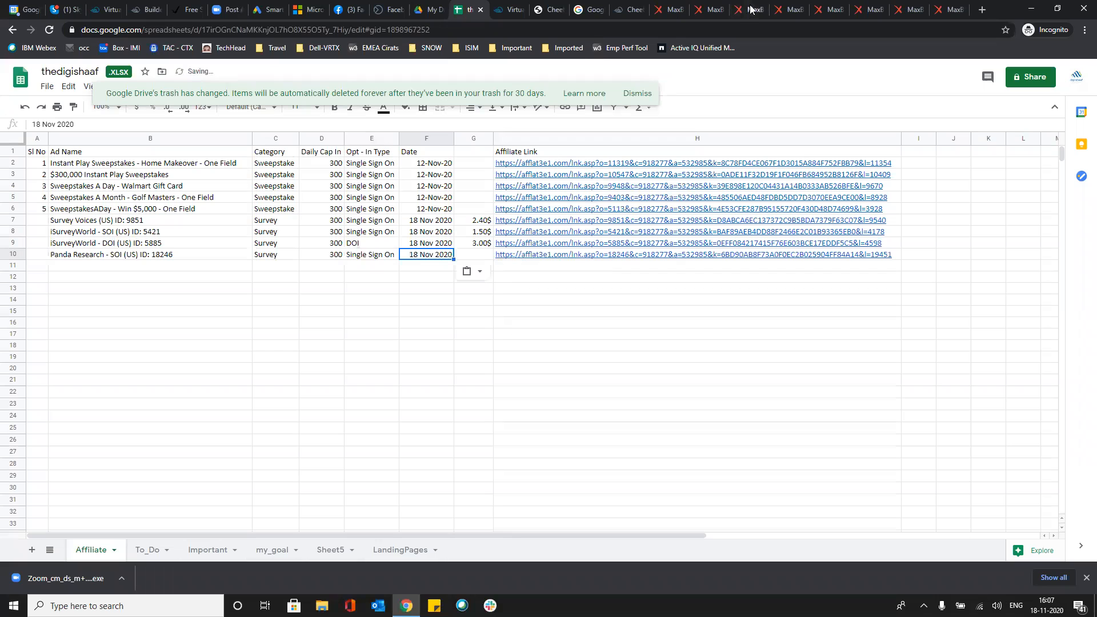
# Check the Panda Research rate in MaxBounty and enter 1.60$ as its payout in cell G10 of the Affiliate sheet
pyautogui.click(828, 17)
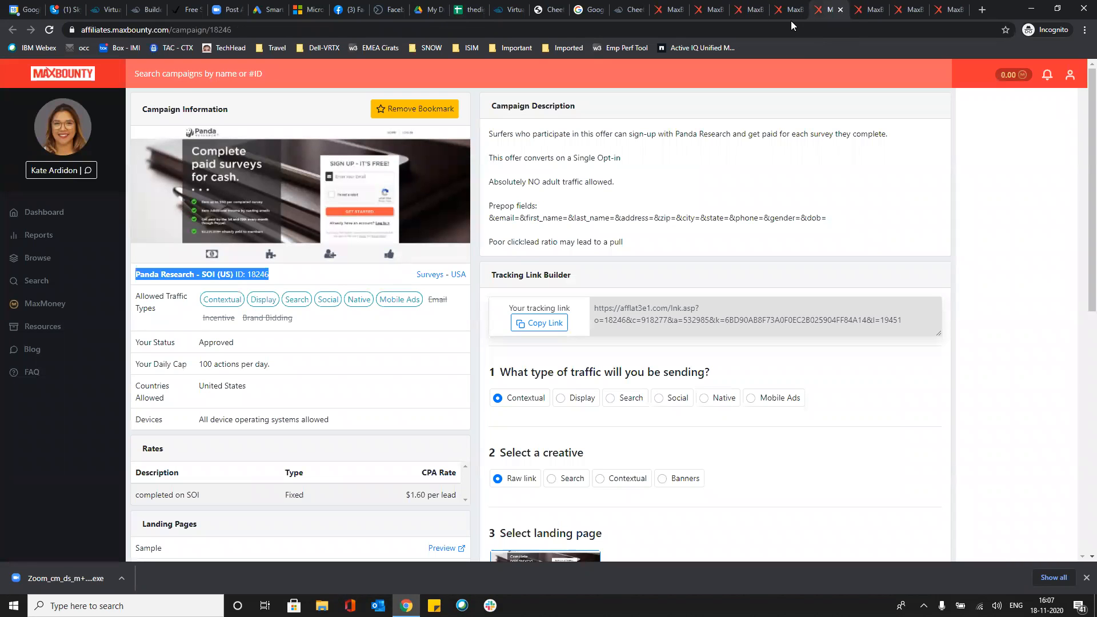
pyautogui.click(482, 10)
pyautogui.click(474, 253)
pyautogui.write('1.60$')
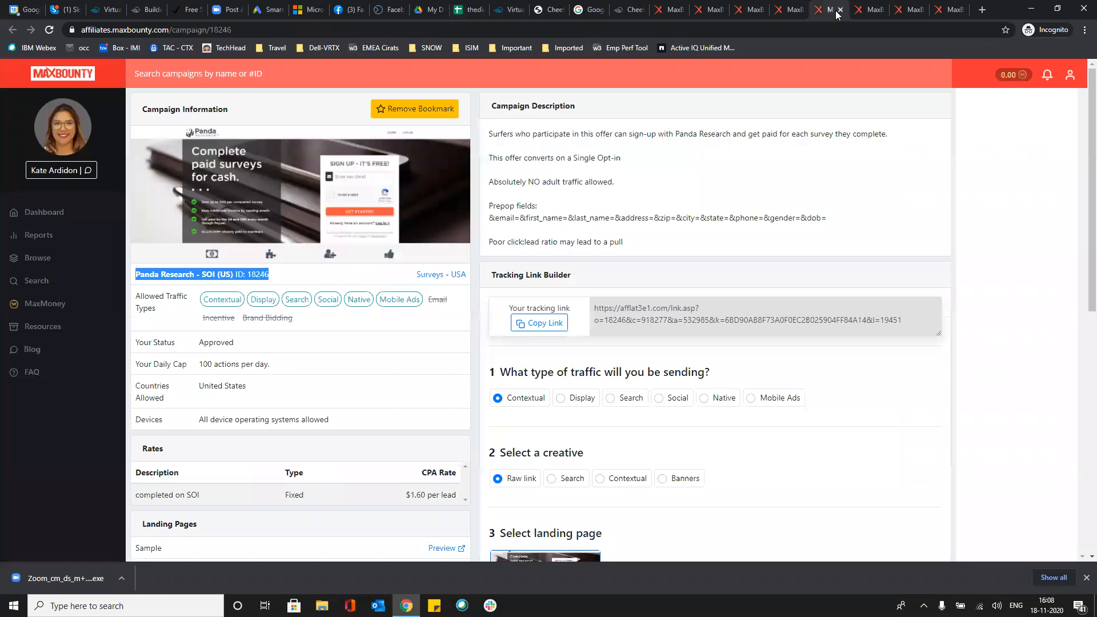
# Build the SurveyJunkie - US tracking link in MaxBounty with Display traffic and the Raw link creative, and copy the link
pyautogui.click(829, 10)
pyautogui.click(876, 10)
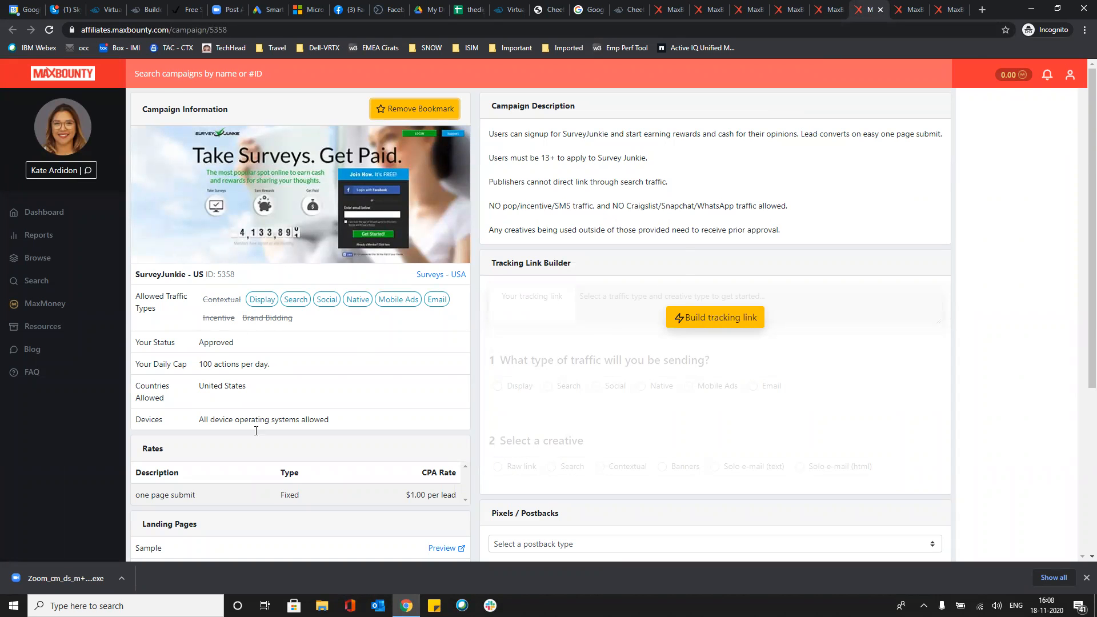
pyautogui.click(713, 318)
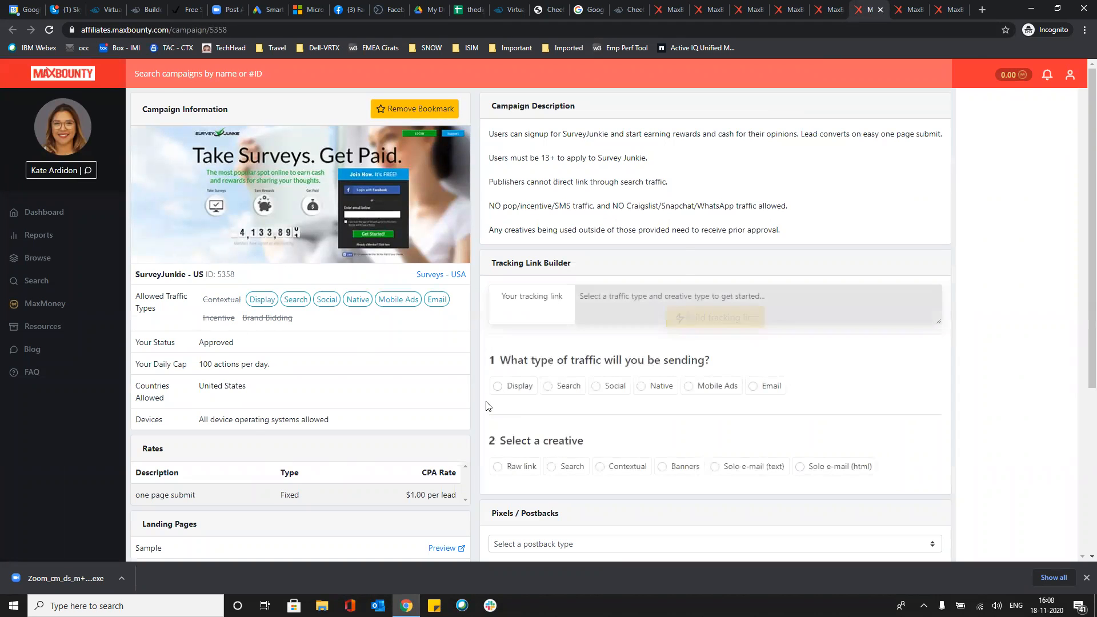
pyautogui.click(497, 386)
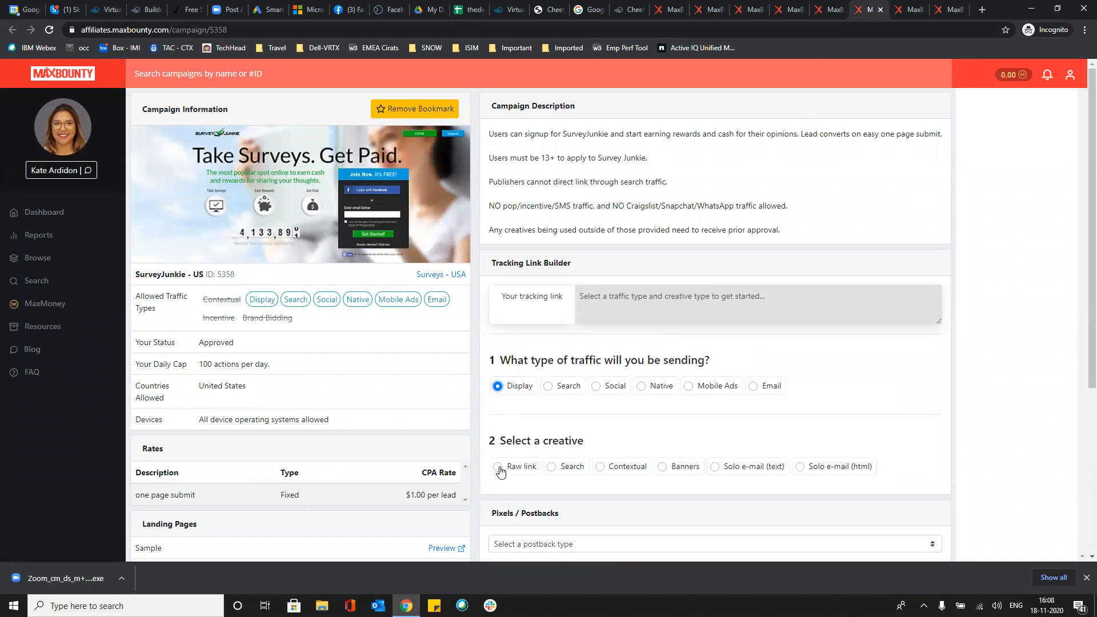
pyautogui.click(498, 467)
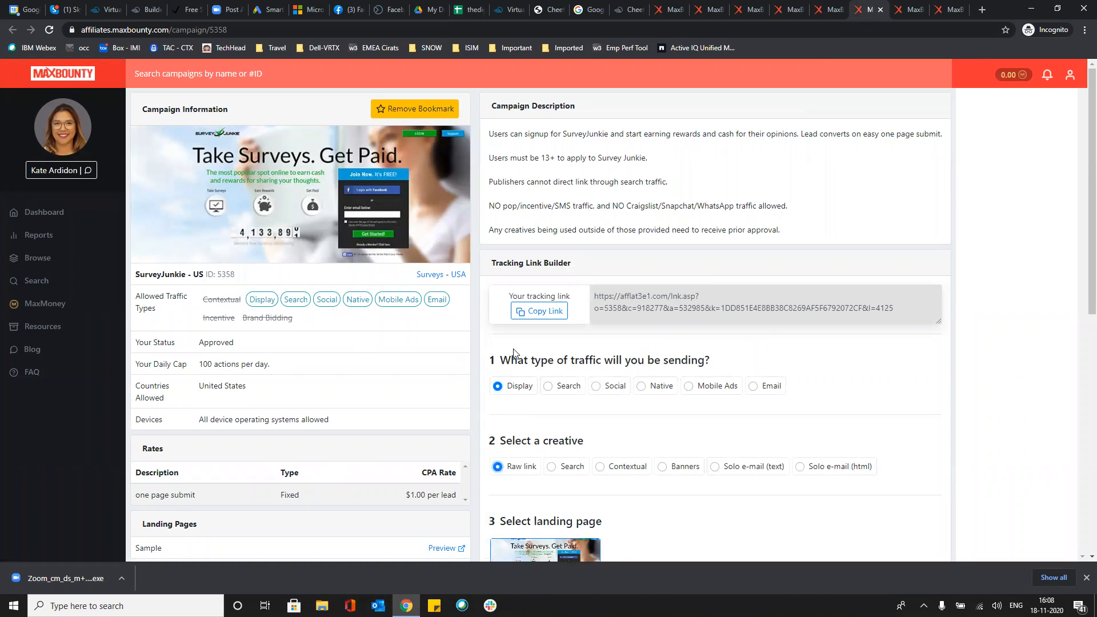
pyautogui.click(551, 313)
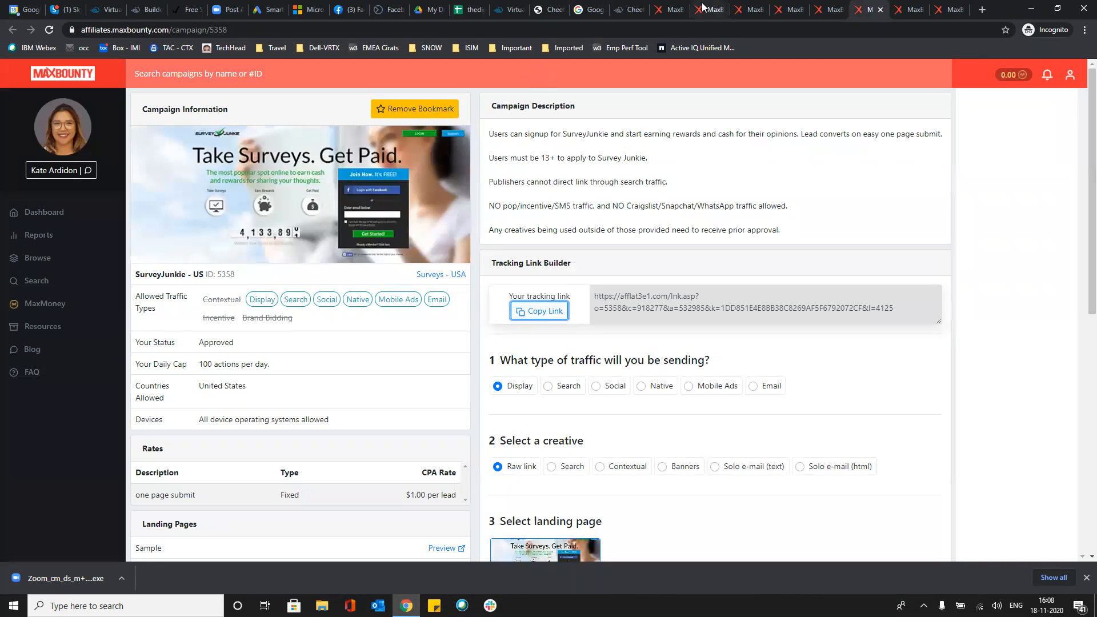
# Paste the SurveyJunkie tracking link into cell H11 of the Affiliate sheet and enter 1.00$ as its payout in G11
pyautogui.click(465, 13)
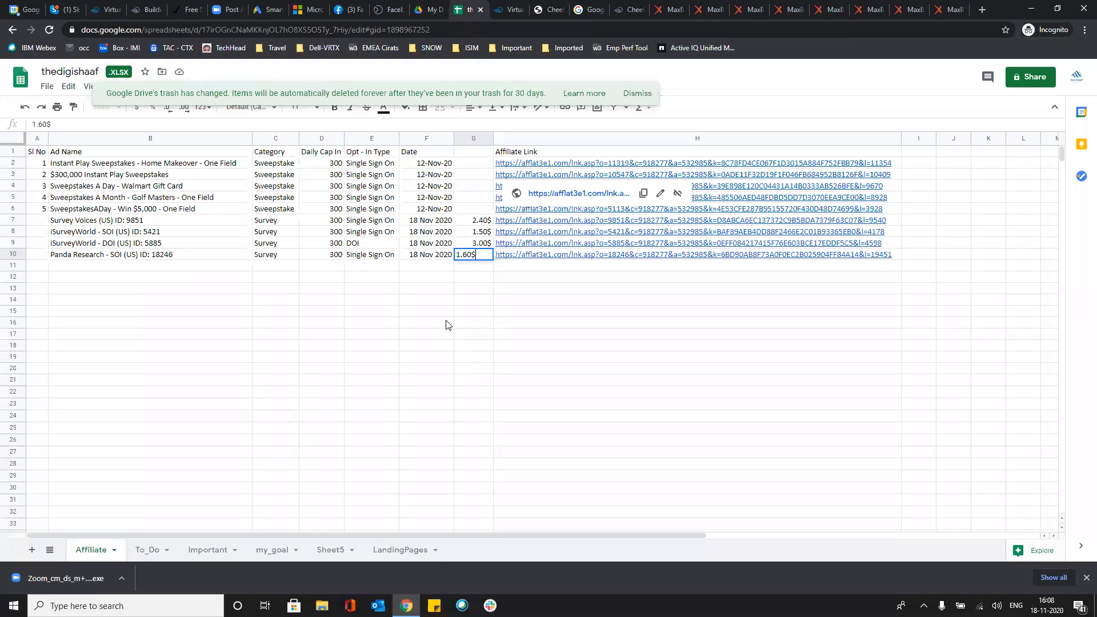
pyautogui.click(514, 266)
pyautogui.hotkey('ctrl', 'v')
pyautogui.click(466, 258)
pyautogui.click(468, 266)
pyautogui.write('1.')
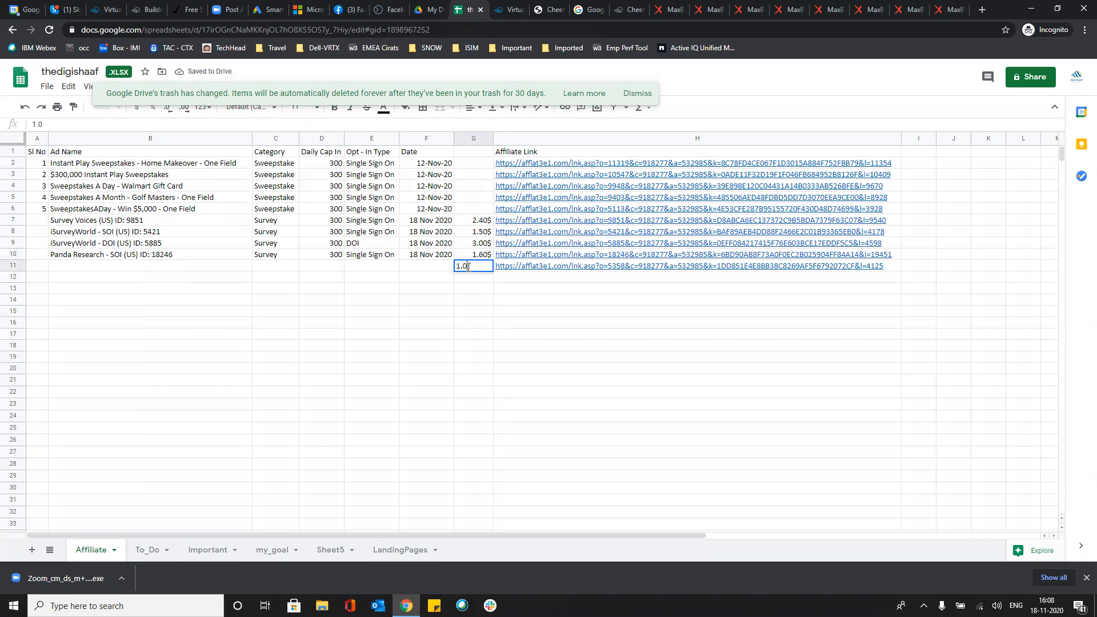
pyautogui.write('00$')
pyautogui.press('Tab')
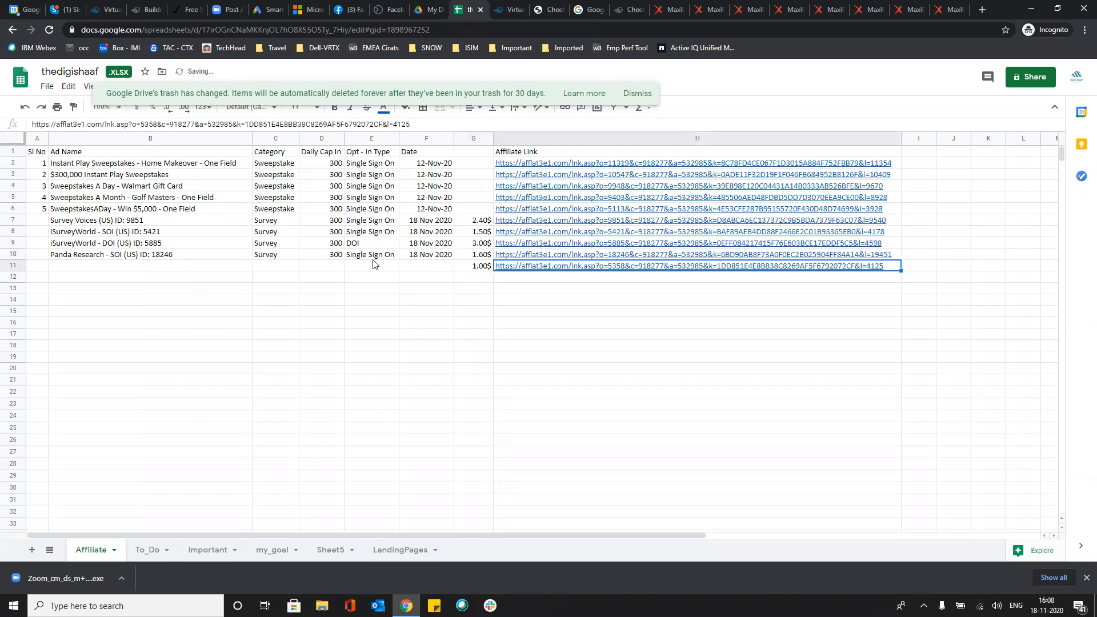
# Copy the Panda Research name, category, daily cap, opt-in type and date from B10:F10 into row 11
pyautogui.click(160, 259)
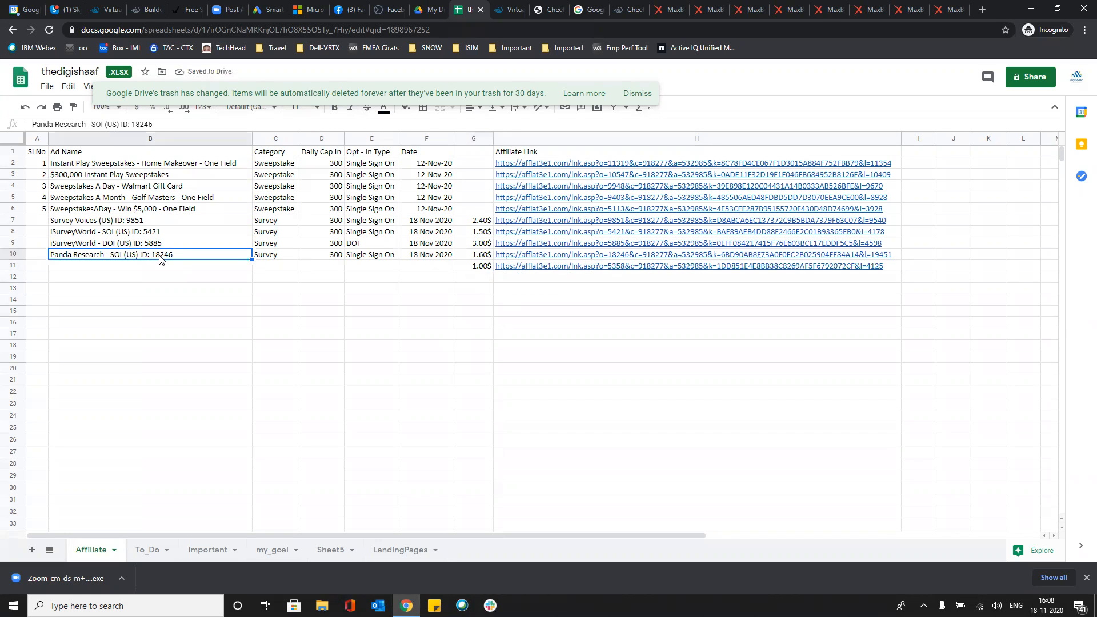
pyautogui.moveTo(160, 259); pyautogui.dragTo(429, 260)
pyautogui.hotkey('ctrl', 'c')
pyautogui.click(159, 269)
pyautogui.hotkey('ctrl', 'v')
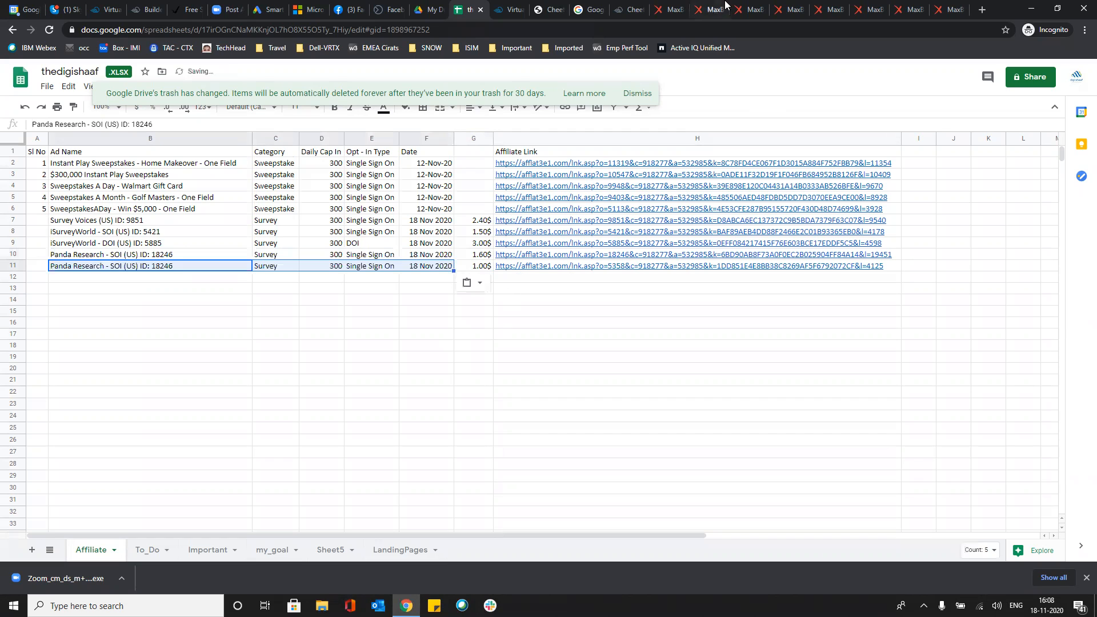
# Copy the campaign title "SurveyJunkie - US ID: 5358" from MaxBounty and replace the name in cell B11 with it
pyautogui.click(869, 9)
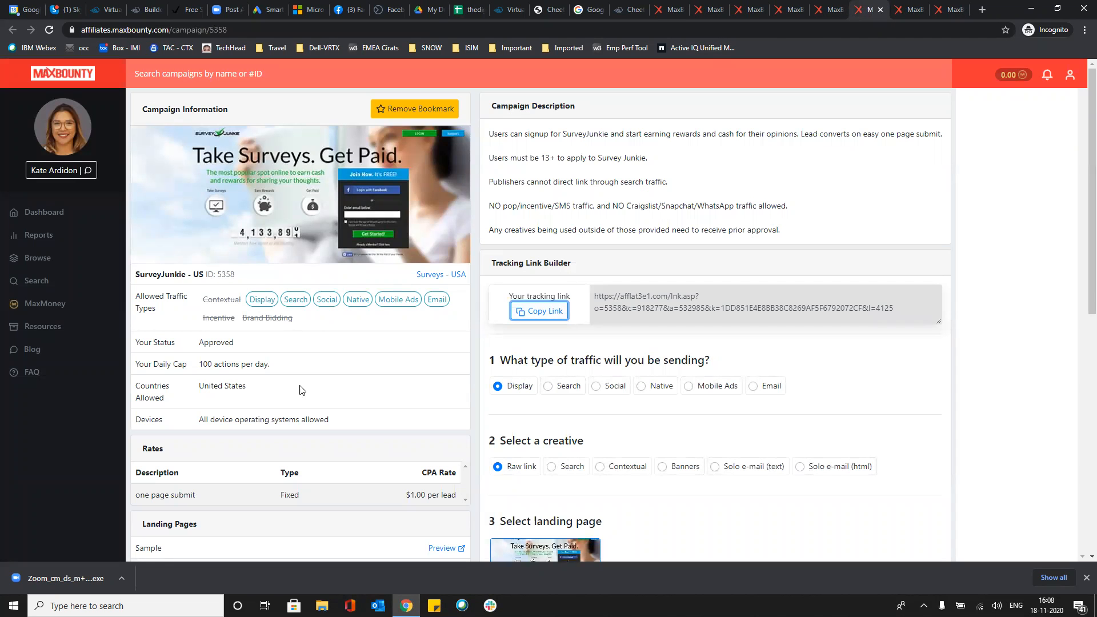
pyautogui.moveTo(236, 275); pyautogui.dragTo(136, 278)
pyautogui.click(135, 278)
pyautogui.moveTo(235, 275); pyautogui.dragTo(135, 273)
pyautogui.click(136, 273)
pyautogui.moveTo(235, 274); pyautogui.dragTo(138, 273)
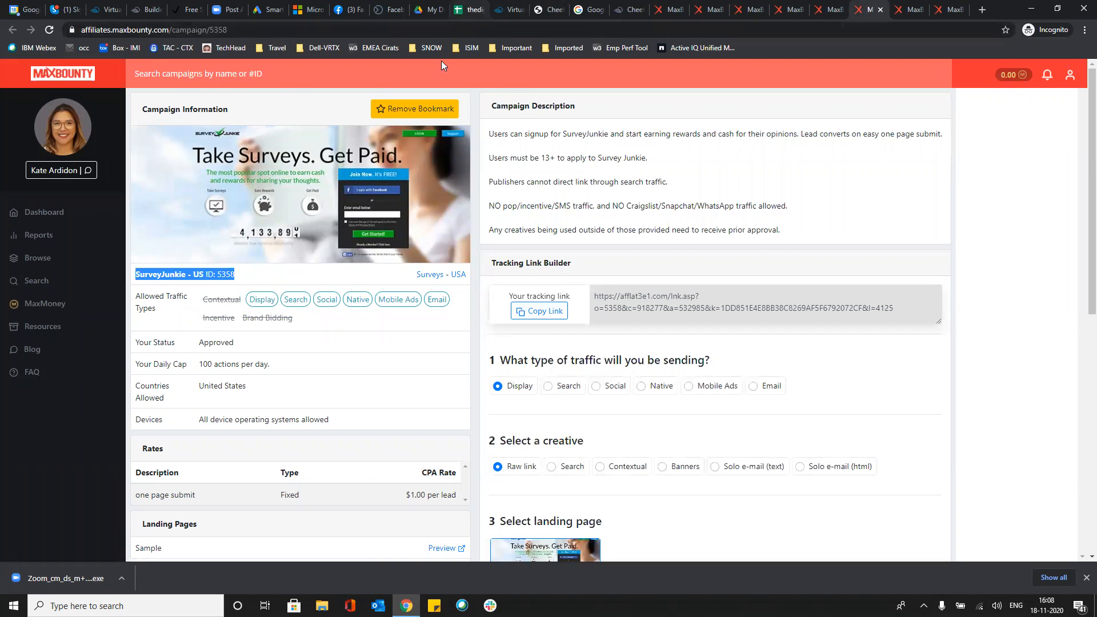
pyautogui.click(469, 9)
pyautogui.doubleClick(195, 268)
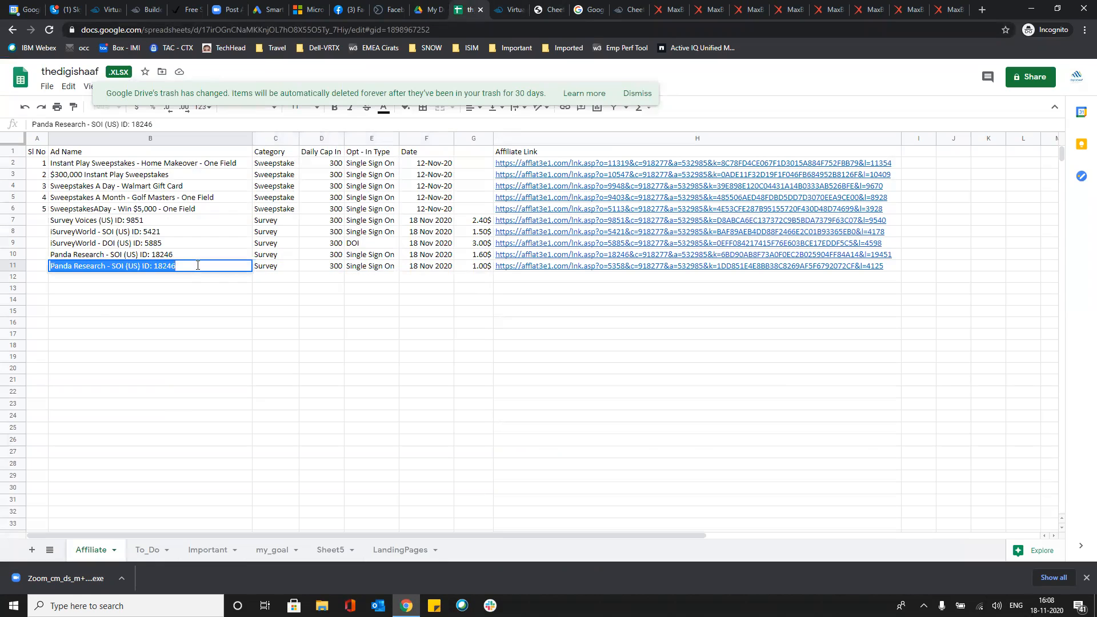
pyautogui.hotkey('ctrl', 'v')
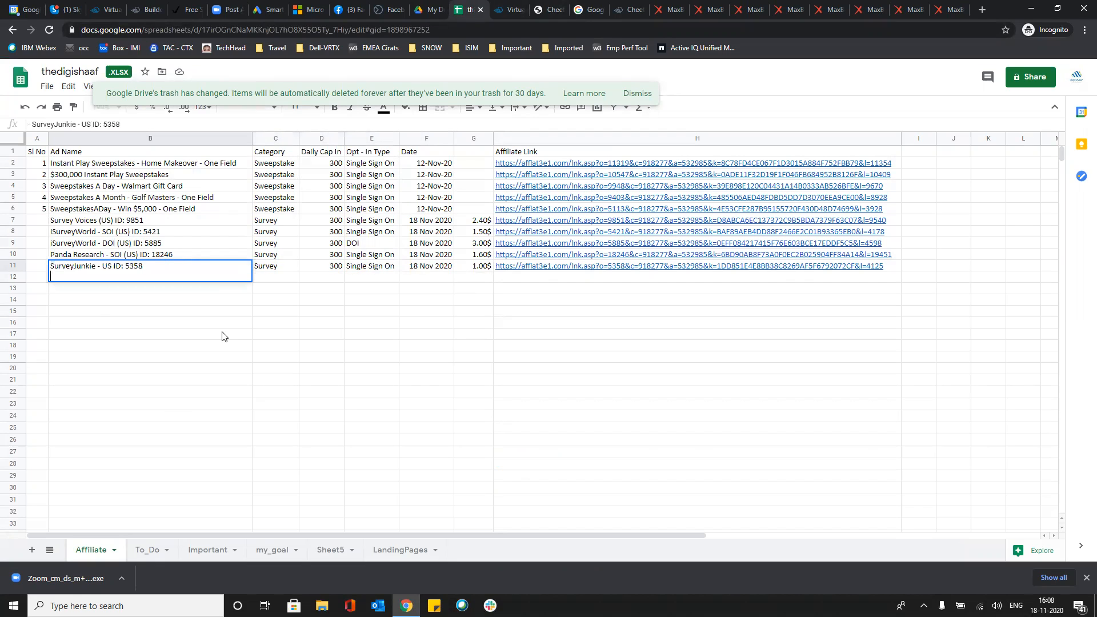
pyautogui.press('Return')
pyautogui.click(367, 325)
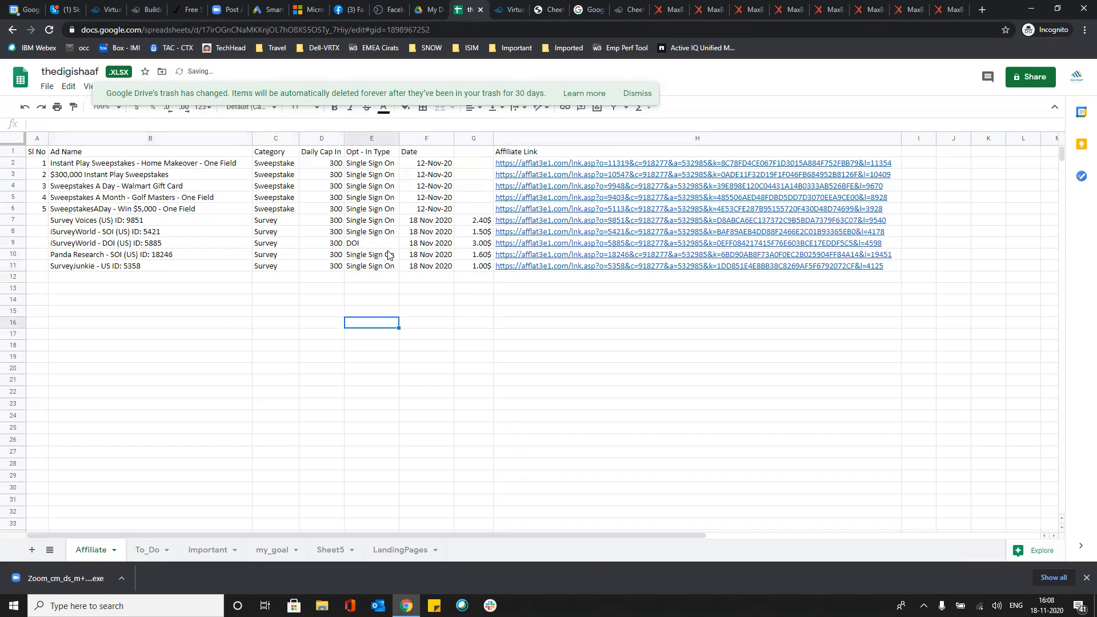
# Check the status of the remaining Daily Freebie and SurveysUp campaigns in MaxBounty
pyautogui.click(867, 9)
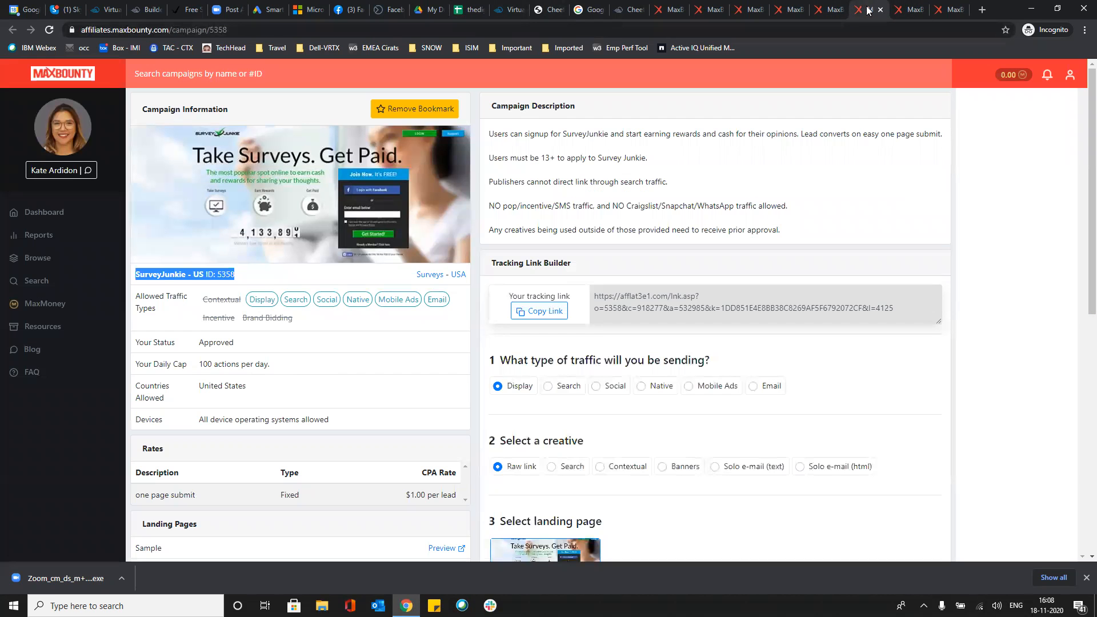
pyautogui.click(914, 9)
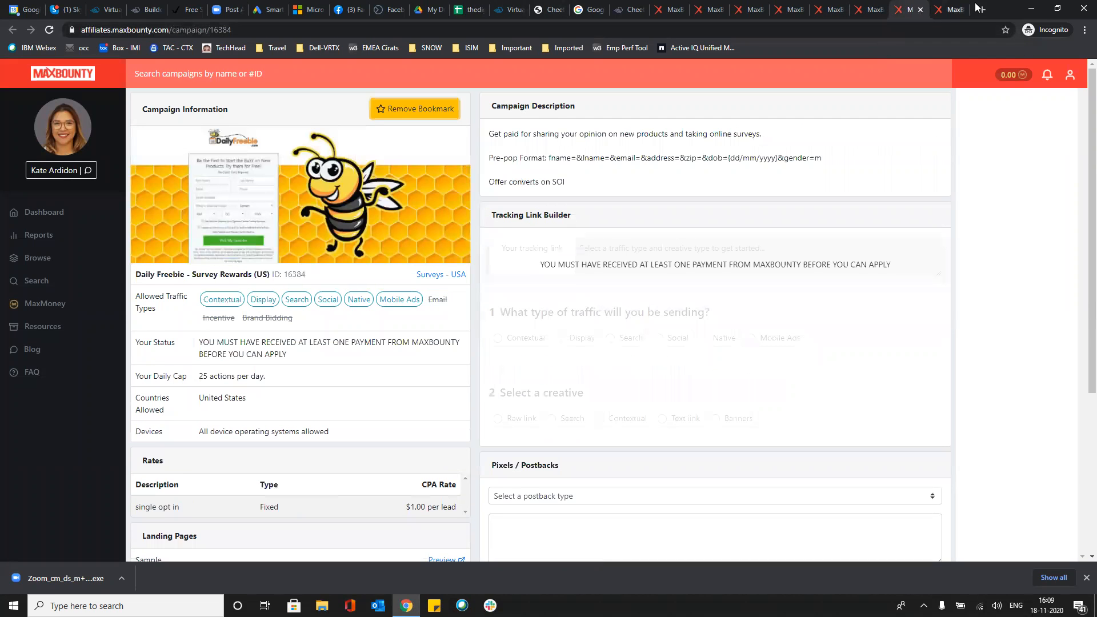
pyautogui.click(954, 9)
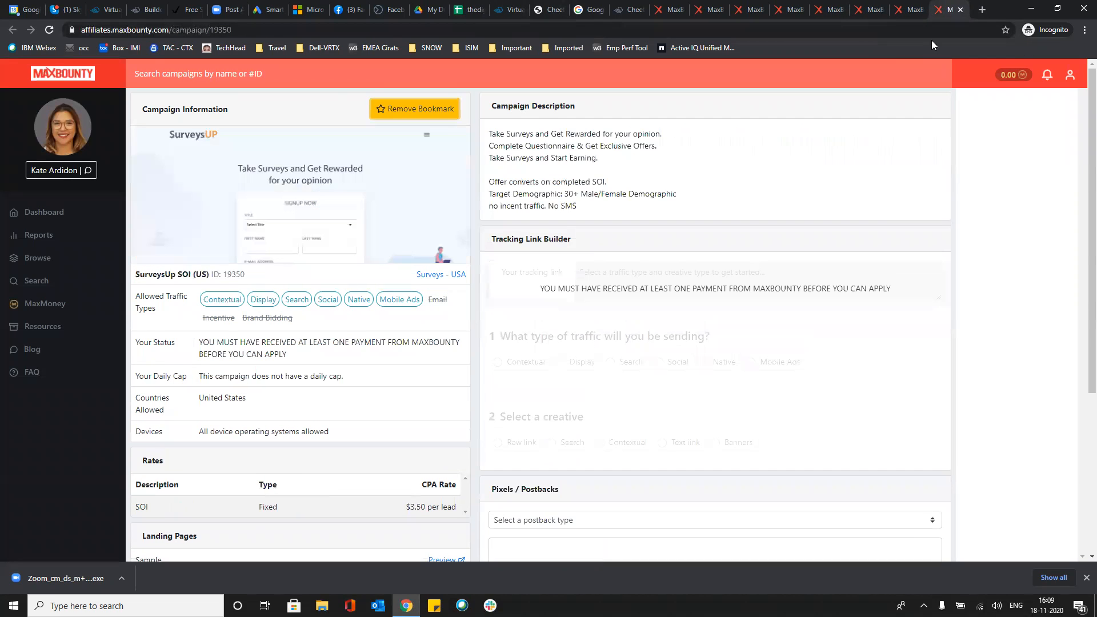
# Continue the Sl No series in column A of the Affiliate sheet with 6 to 10 in cells A7 to A11
pyautogui.click(474, 8)
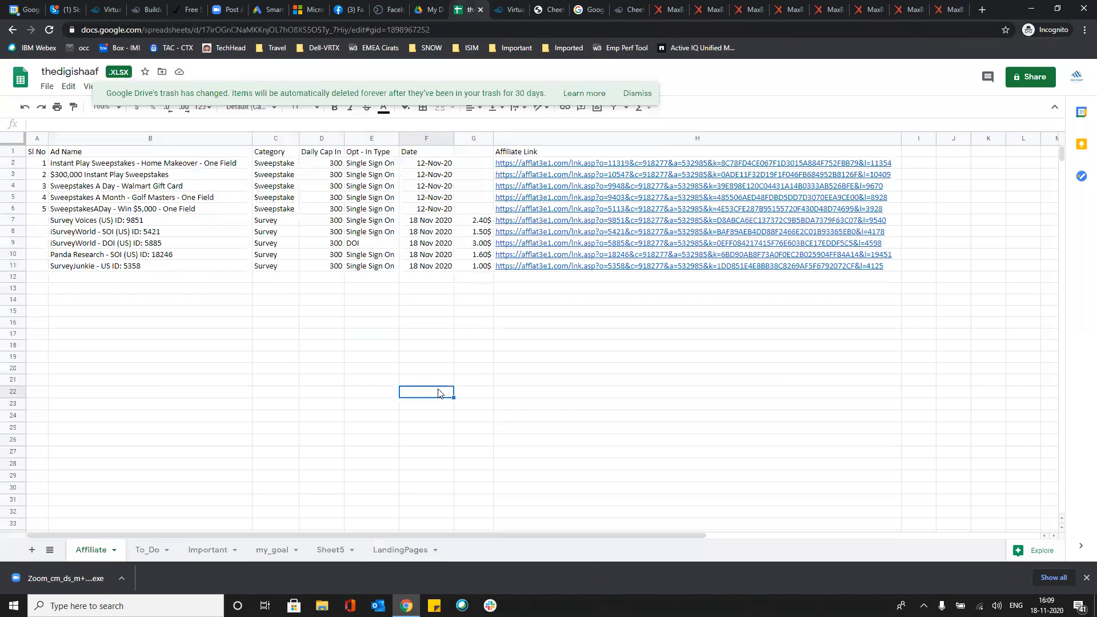
pyautogui.click(43, 200)
pyautogui.moveTo(40, 166); pyautogui.dragTo(47, 270)
pyautogui.click(49, 175)
pyautogui.click(160, 283)
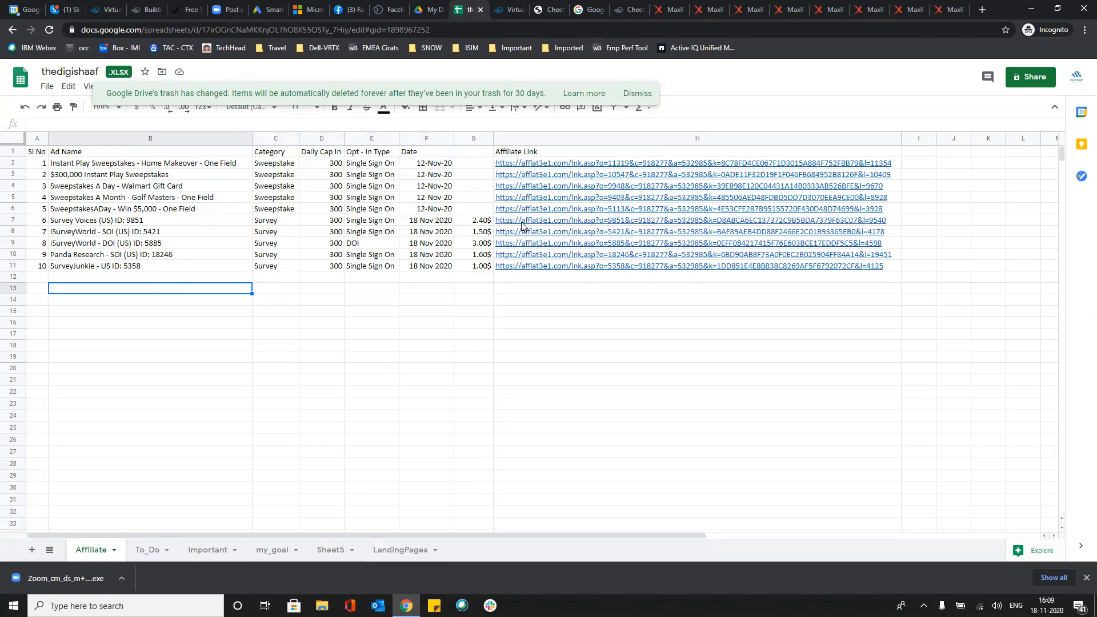
# Copy the Survey Voices affiliate link from cell H7 and switch to the free survey report landing page in the Builderall editor
pyautogui.click(542, 223)
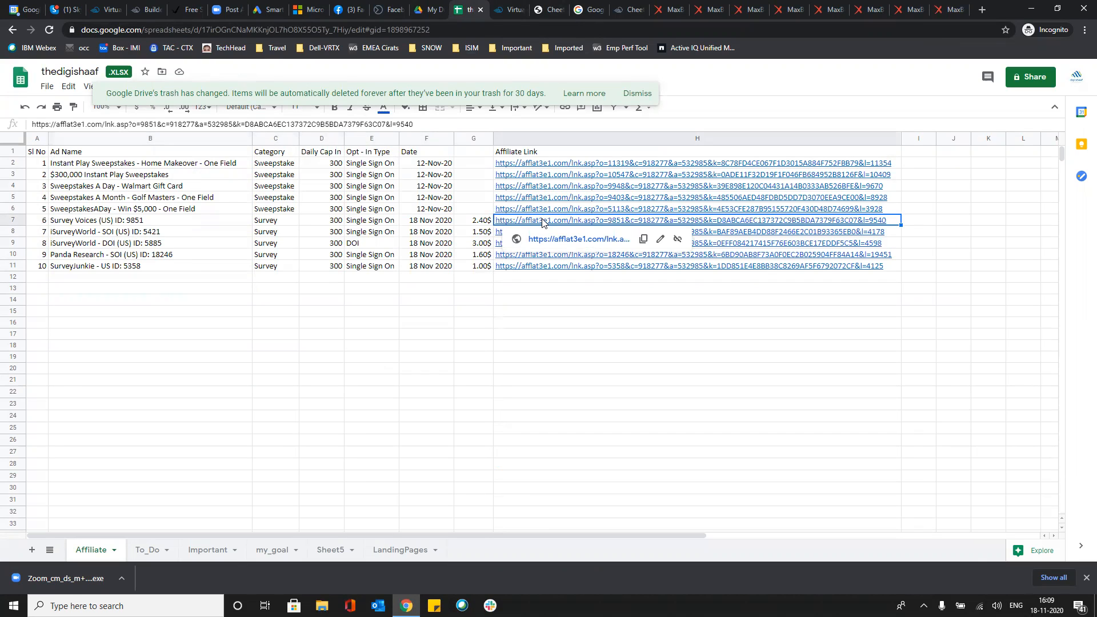
pyautogui.click(643, 241)
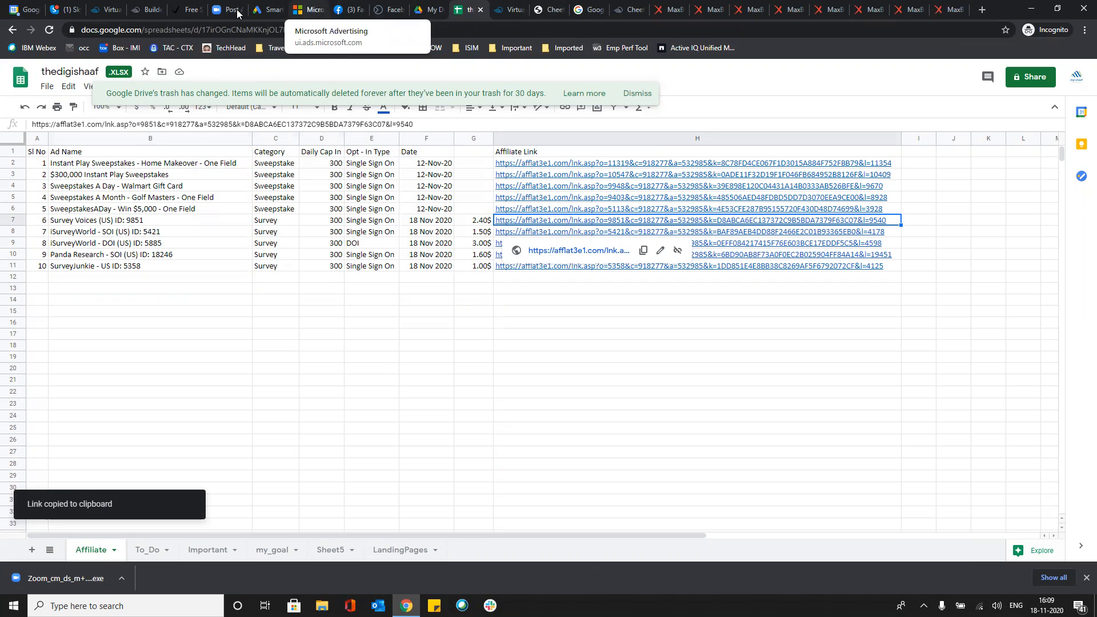
pyautogui.click(192, 10)
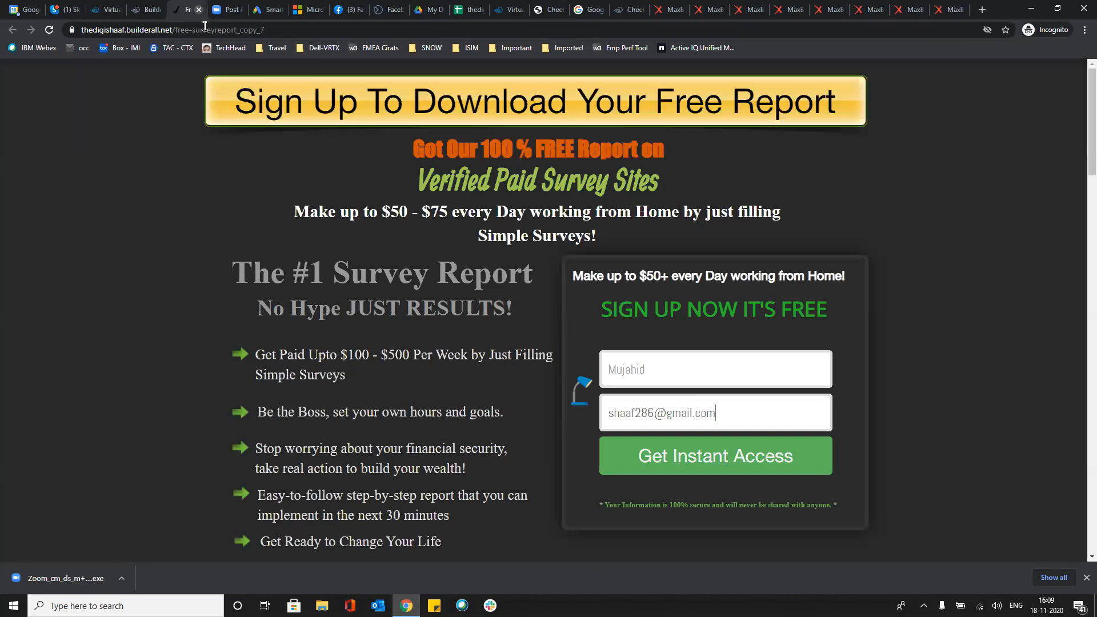
pyautogui.click(150, 9)
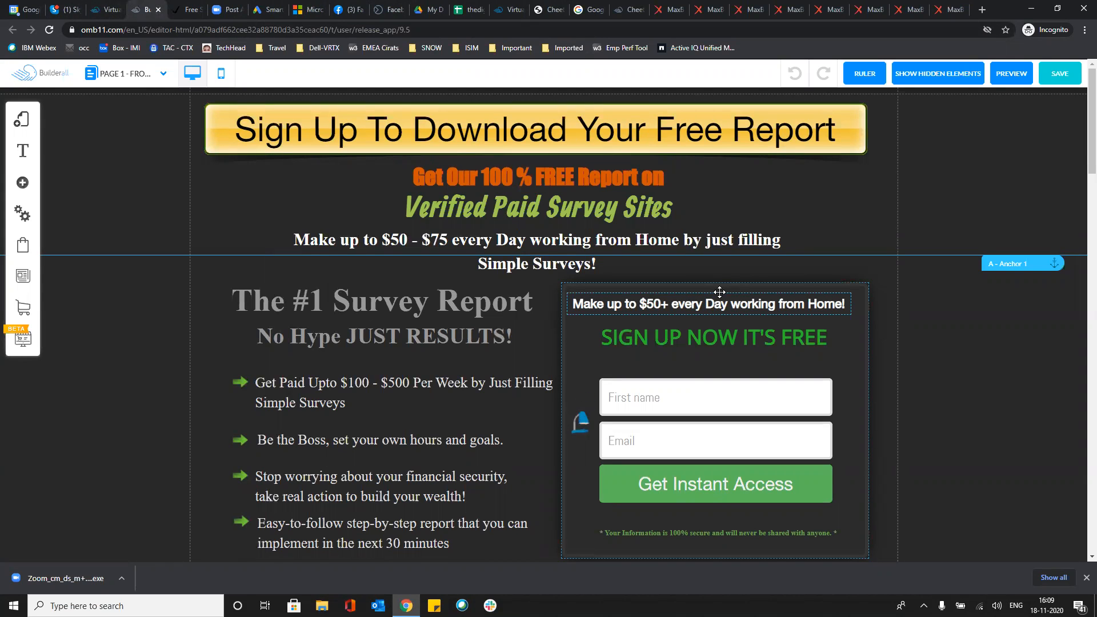
pyautogui.scroll(-1, 719, 291)
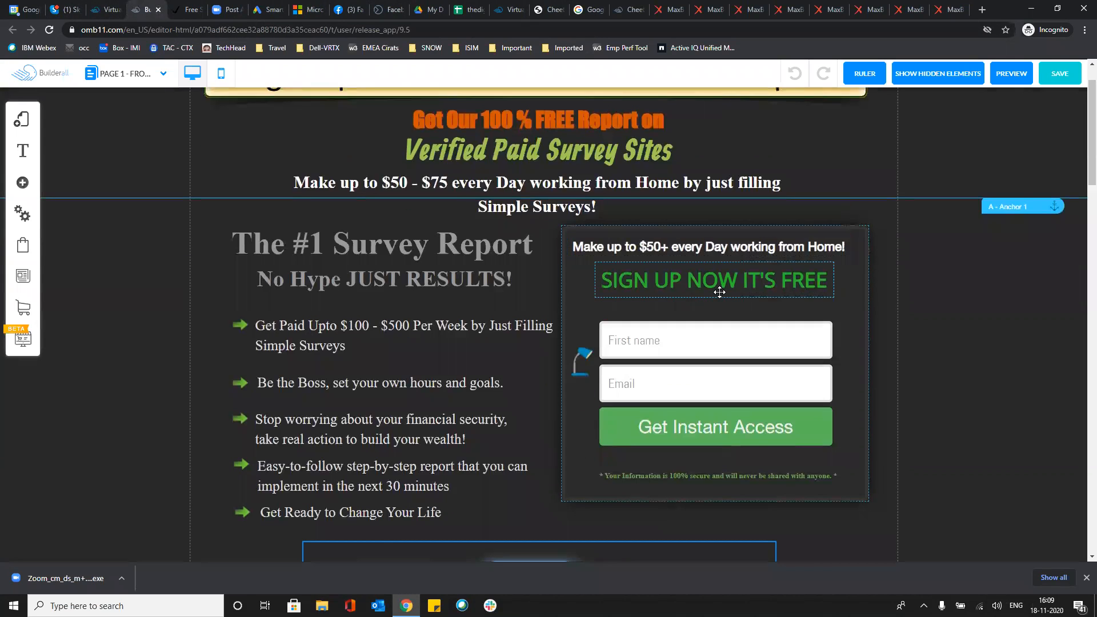
# Switch the landing page to its mobile layout and review the headline, income text and sign-up form
pyautogui.click(221, 74)
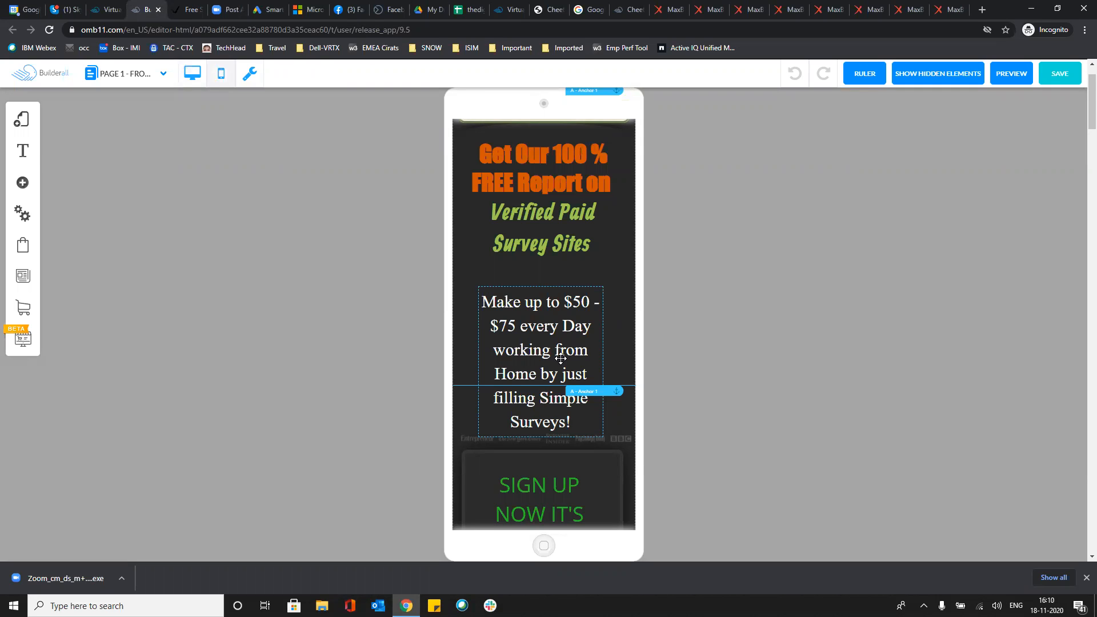
pyautogui.click(551, 300)
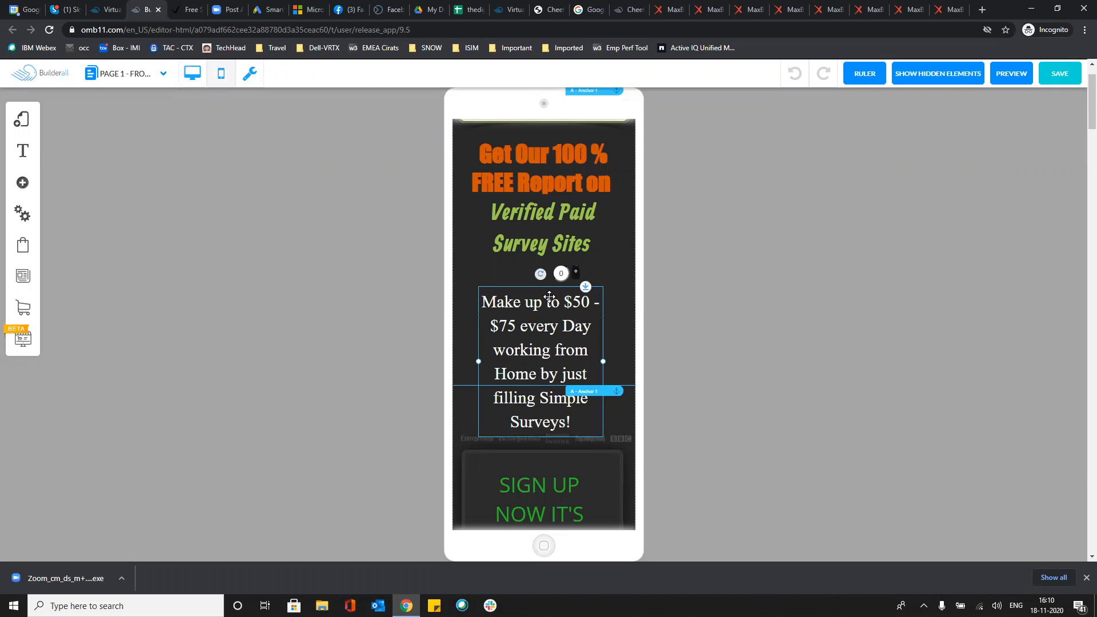
pyautogui.scroll(-6, 659, 246)
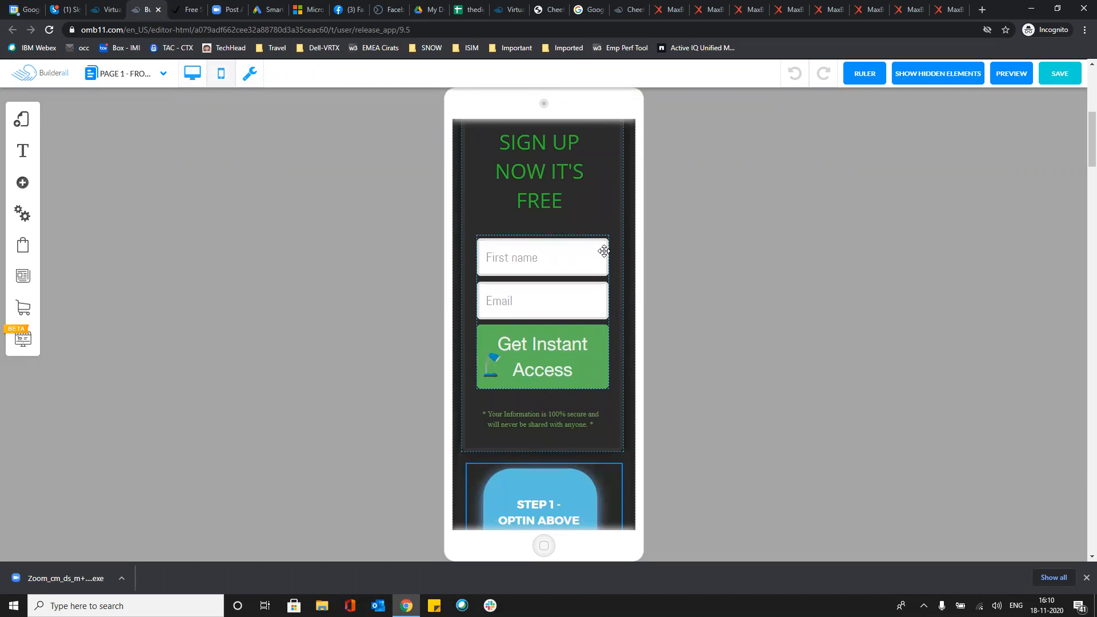
pyautogui.scroll(4, 604, 251)
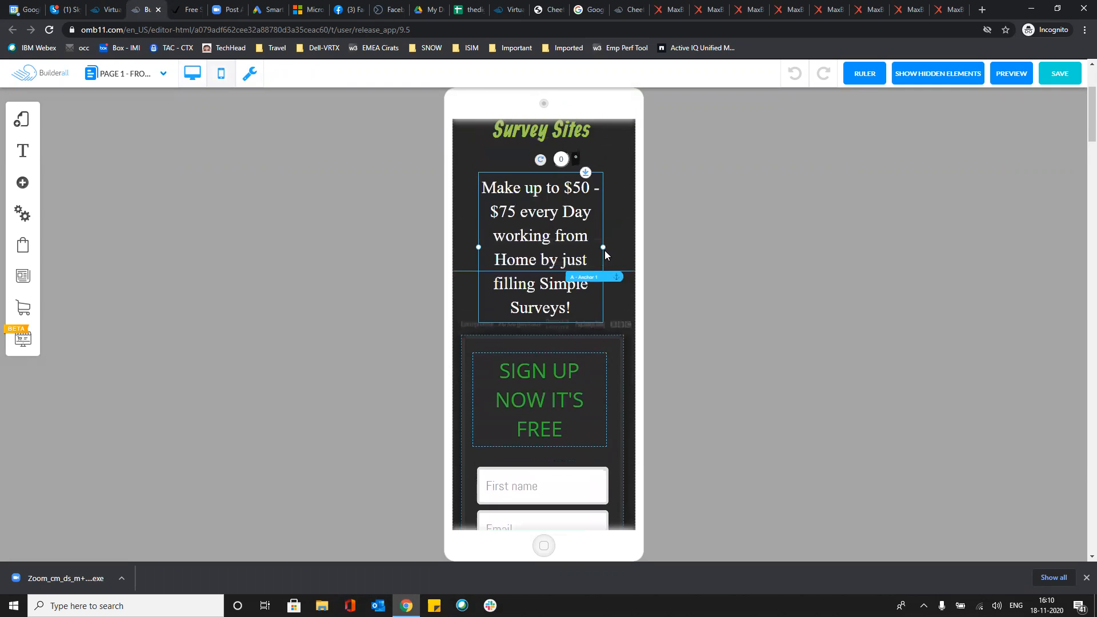
pyautogui.scroll(-2, 605, 254)
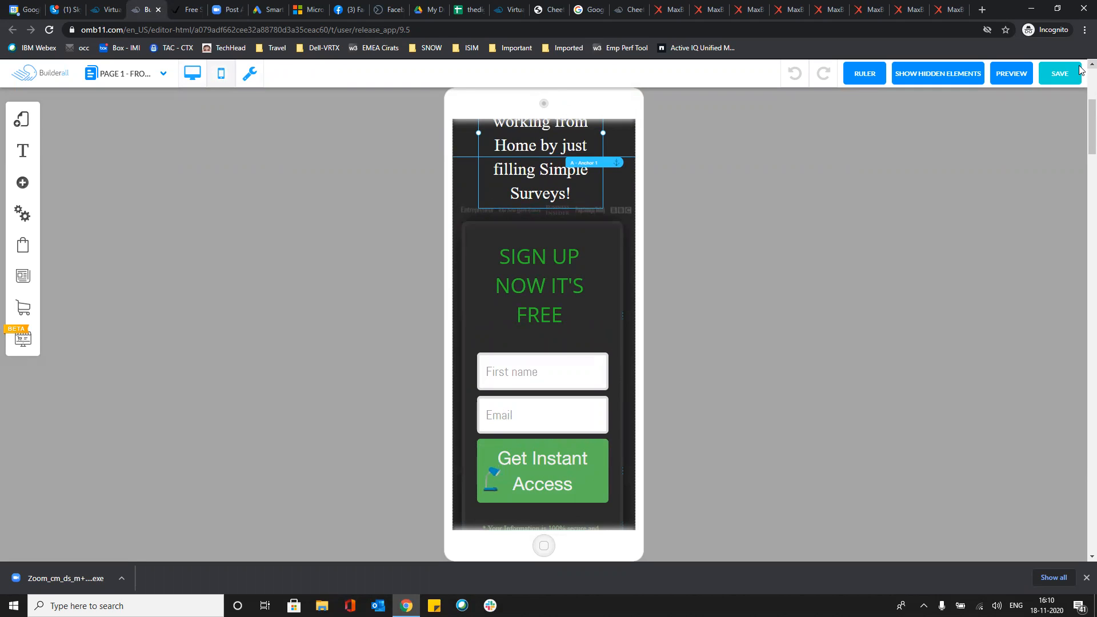
pyautogui.scroll(2, 615, 343)
pyautogui.scroll(3, 669, 141)
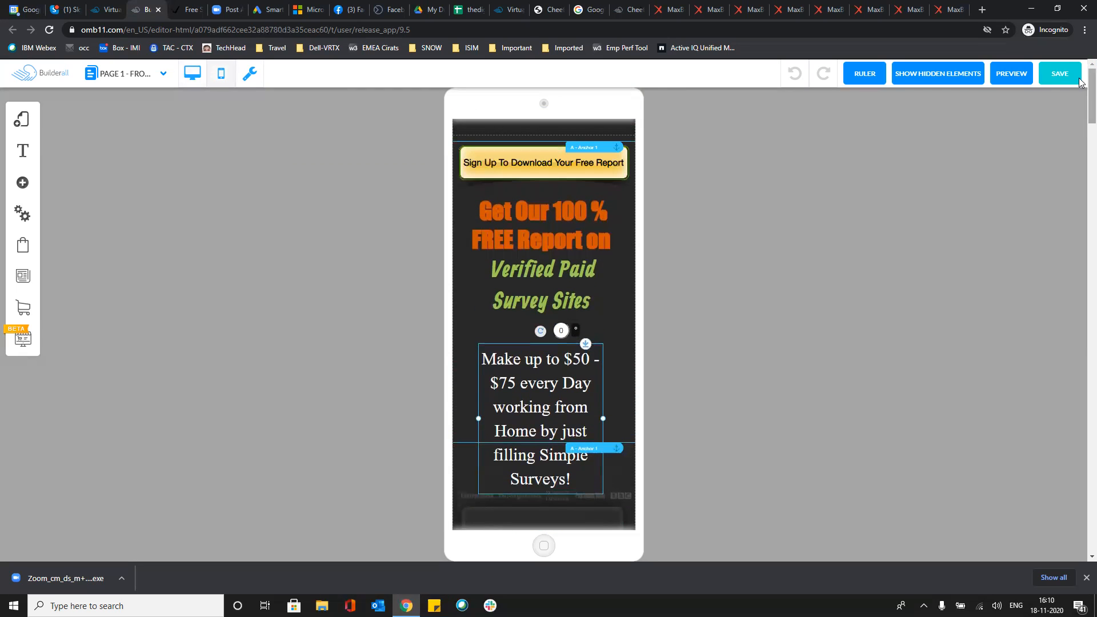
# Move the "Sign Up To Download Your Free Report" banner and the strip above it higher on the mobile page
pyautogui.click(488, 125)
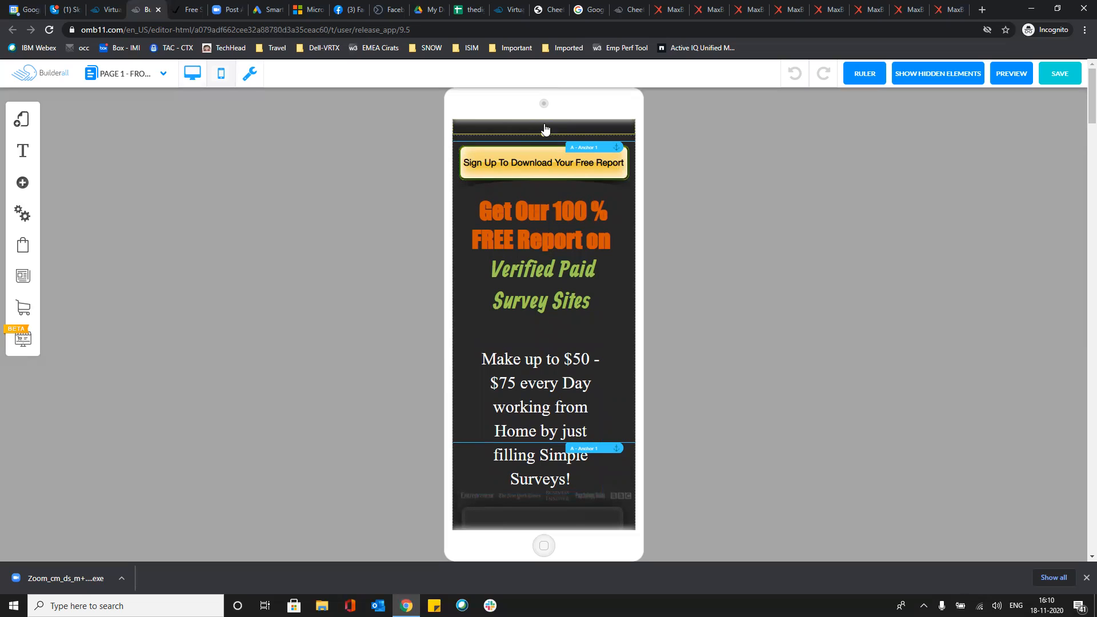
pyautogui.moveTo(544, 125); pyautogui.dragTo(547, 112)
pyautogui.moveTo(522, 161); pyautogui.dragTo(522, 153)
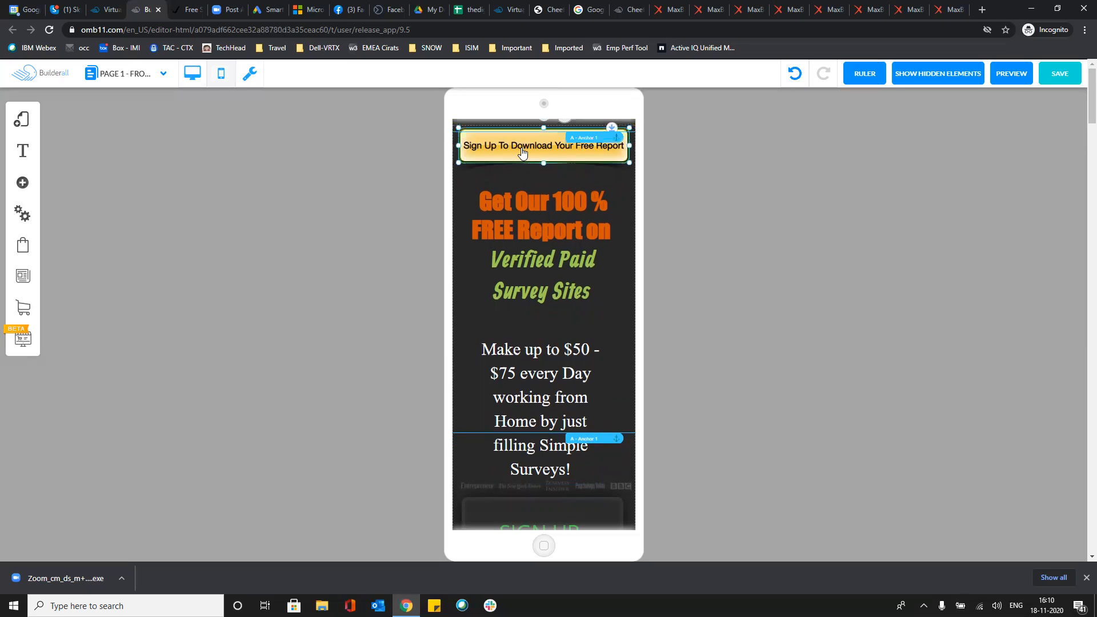
# Move the "Get Our 100 % FREE Report on Verified Paid Survey Sites" headline up beneath the banner and widen it to the mobile page width
pyautogui.moveTo(526, 202); pyautogui.dragTo(525, 186)
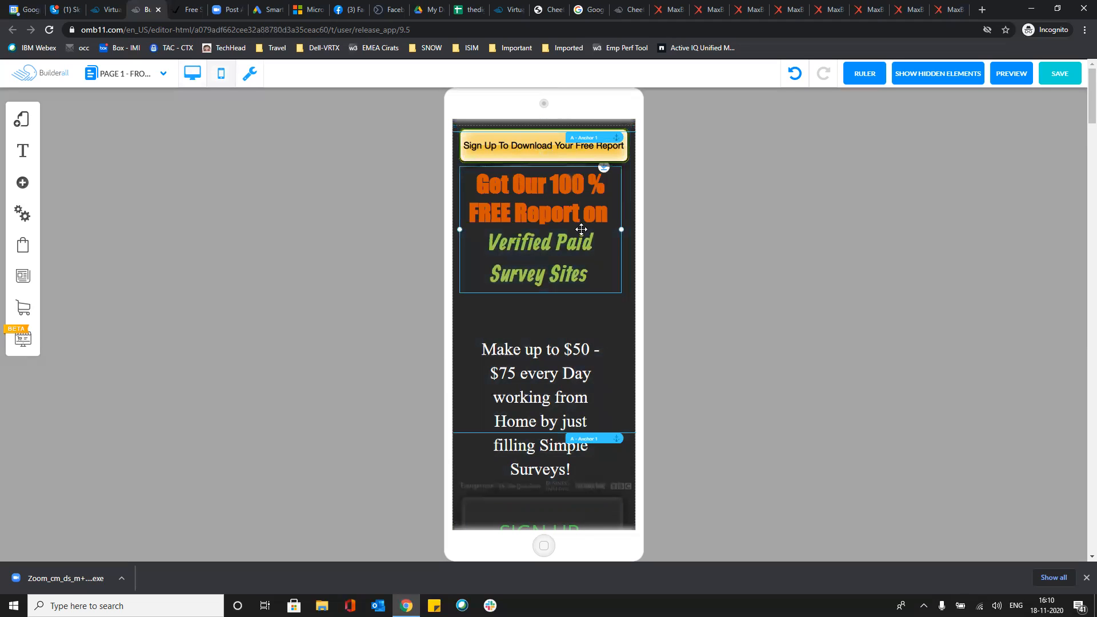
pyautogui.moveTo(632, 236); pyautogui.dragTo(601, 229)
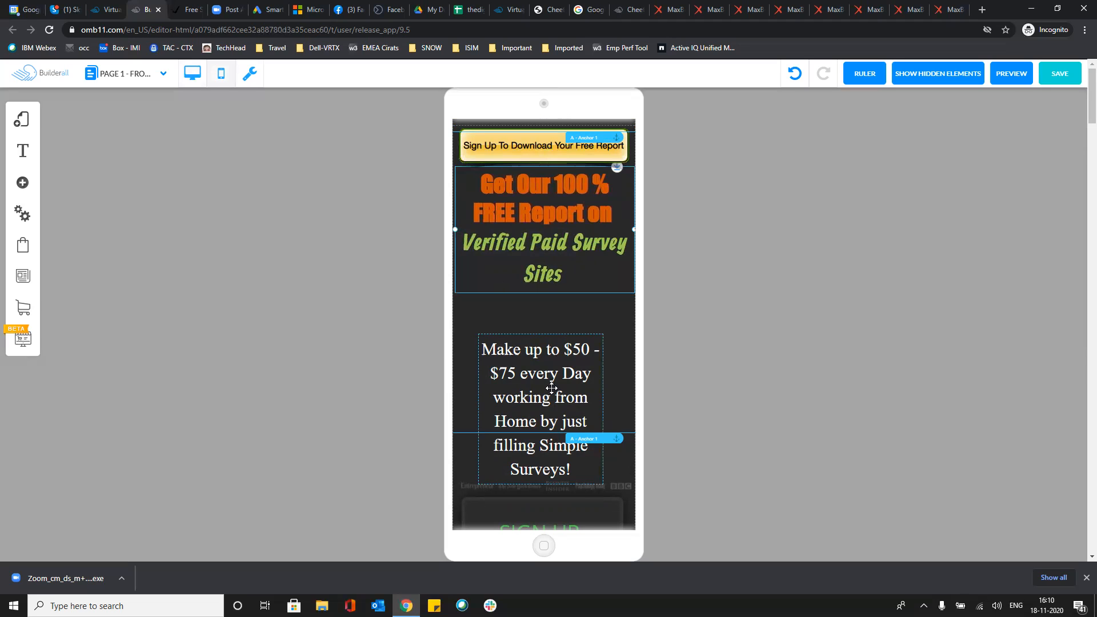
# Move the income text and media logo strip outside the mobile page and raise the sign-up panel directly beneath the headline
pyautogui.moveTo(551, 388); pyautogui.dragTo(818, 359)
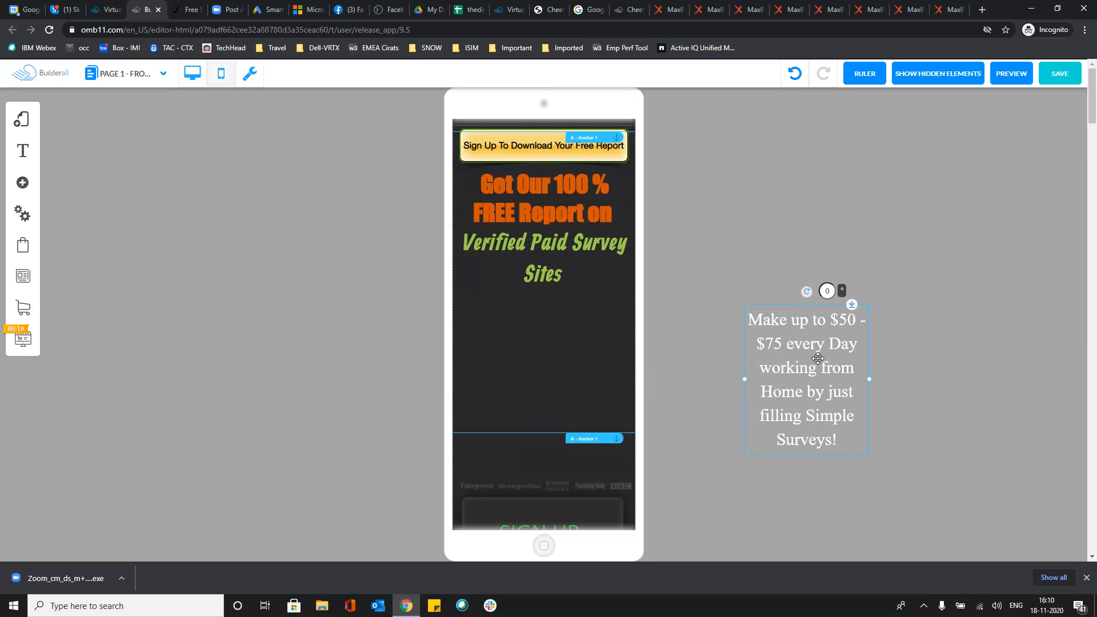
pyautogui.moveTo(531, 482); pyautogui.dragTo(270, 402)
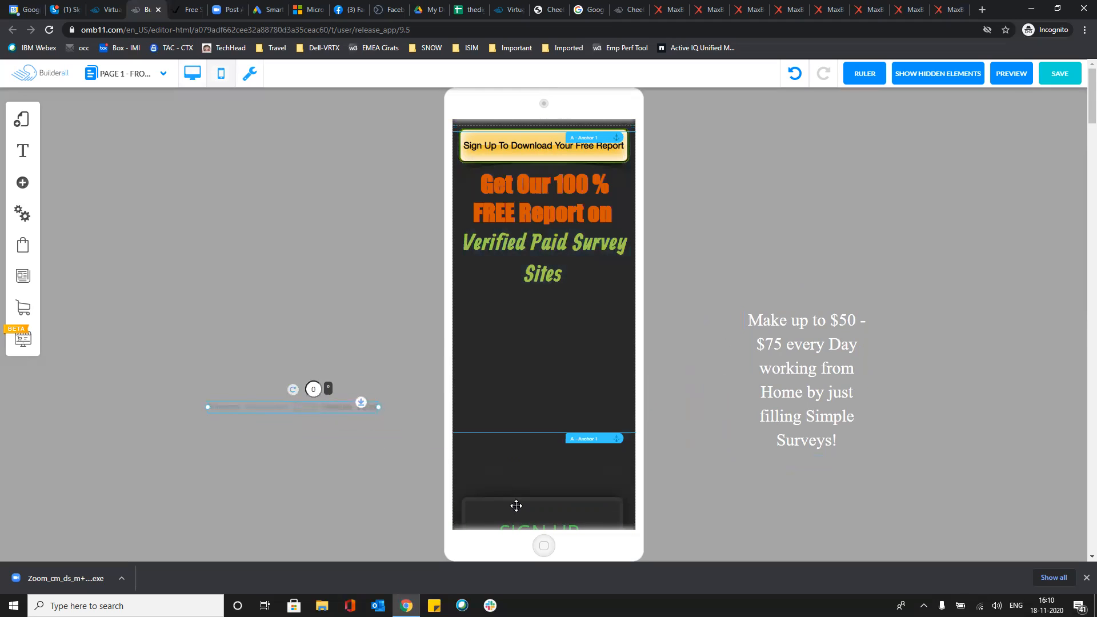
pyautogui.moveTo(517, 504); pyautogui.dragTo(517, 301)
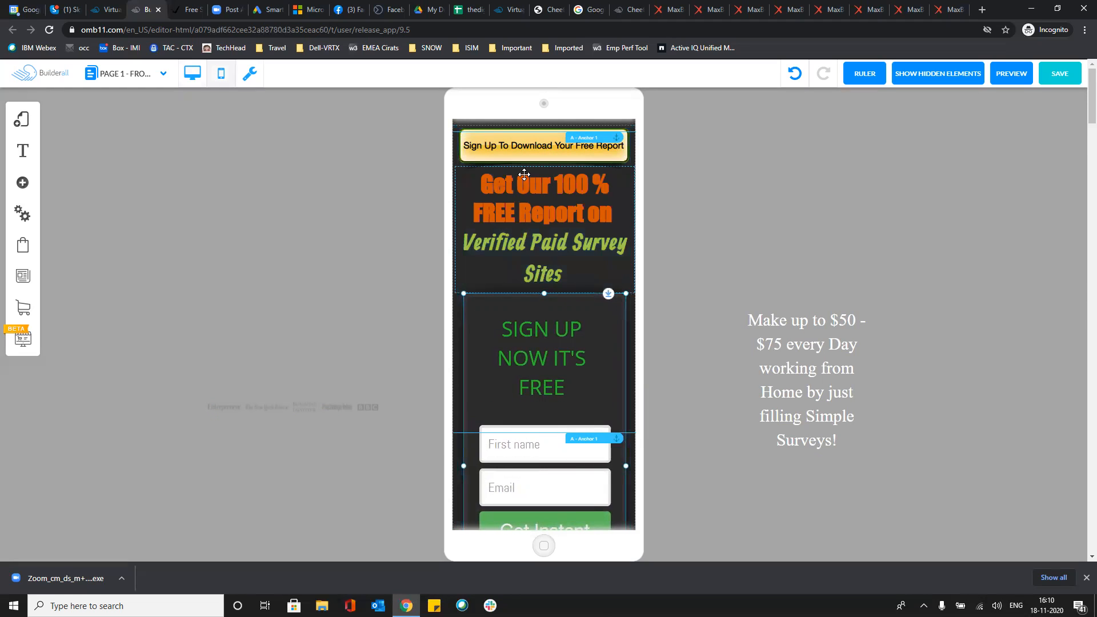
# Nudge the "Get Our 100 % FREE Report" headline up against the banner and raise the sign-up panel to close the gap below it
pyautogui.click(530, 156)
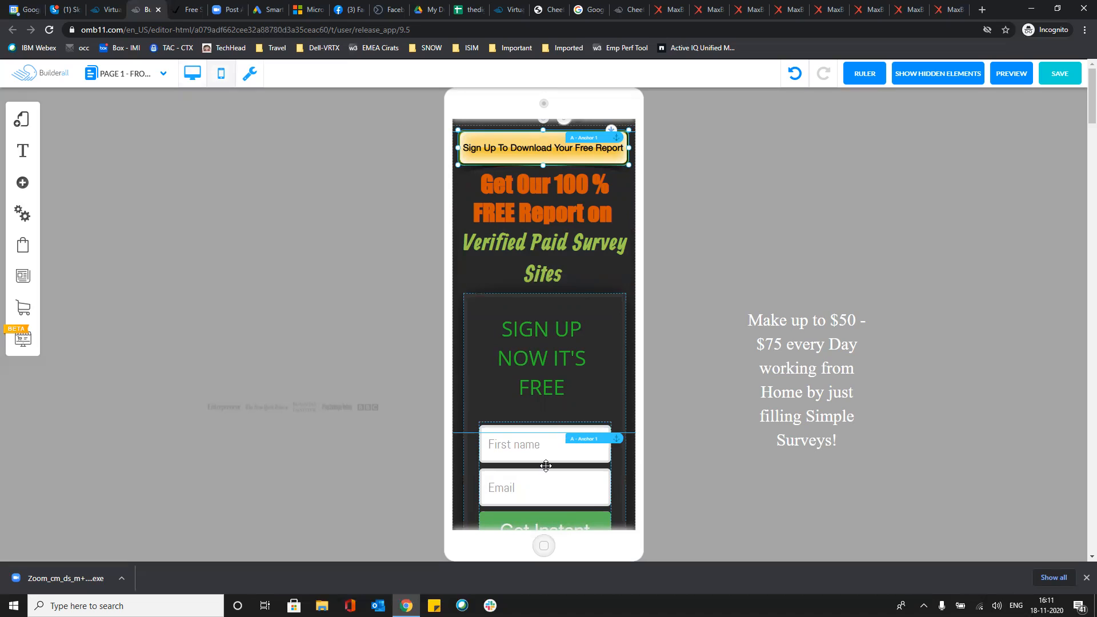
pyautogui.click(555, 274)
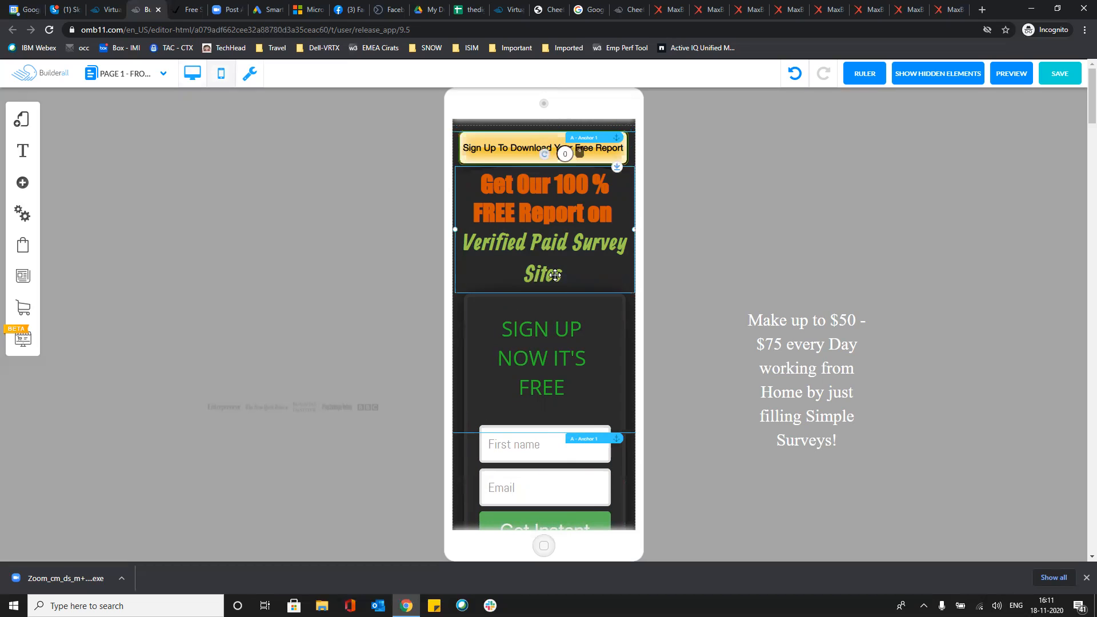
pyautogui.press('Up')
pyautogui.press('Up')
pyautogui.press('Up')
pyautogui.press('Up')
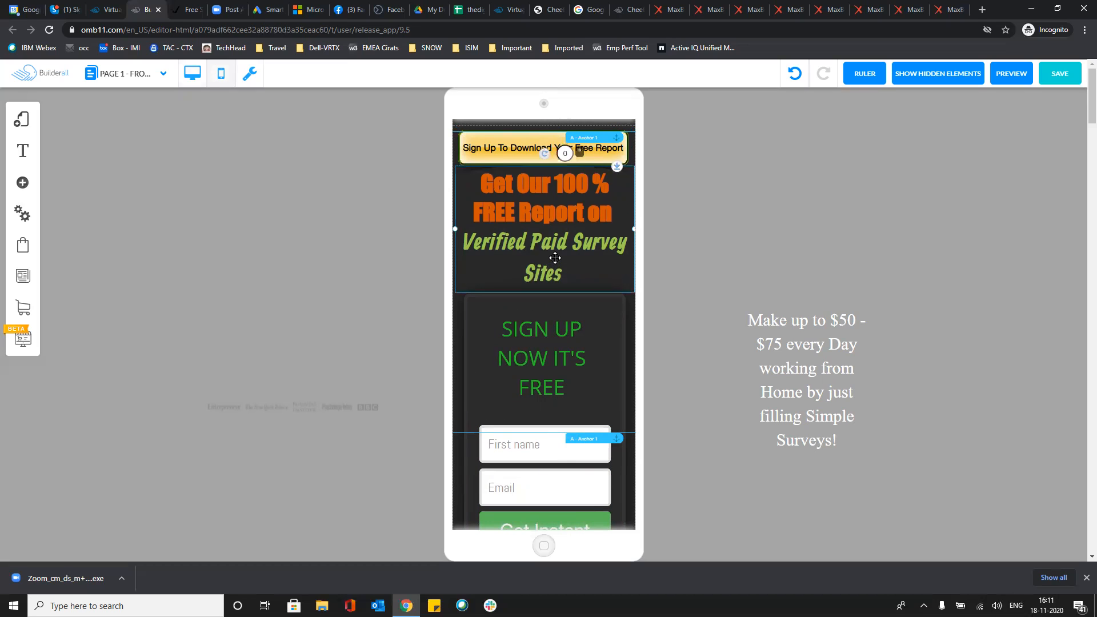
pyautogui.press('Up')
pyautogui.press('Up')
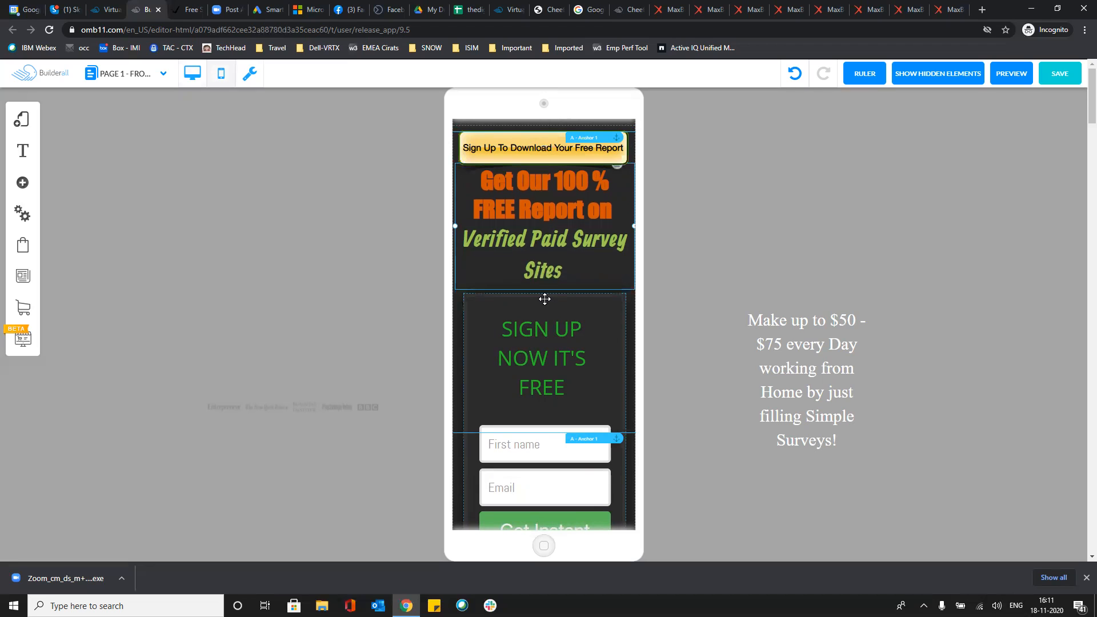
pyautogui.moveTo(543, 301); pyautogui.dragTo(543, 292)
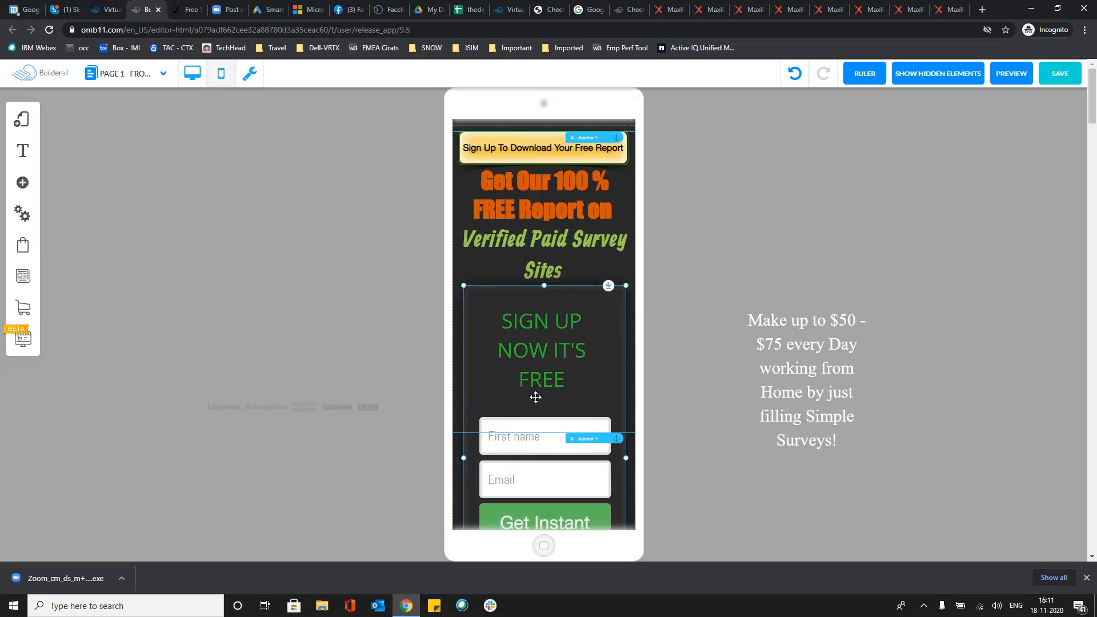
# Widen the "SIGN UP NOW IT'S FREE" heading onto two lines, and move the opt-in form up beneath it at matching width
pyautogui.click(542, 361)
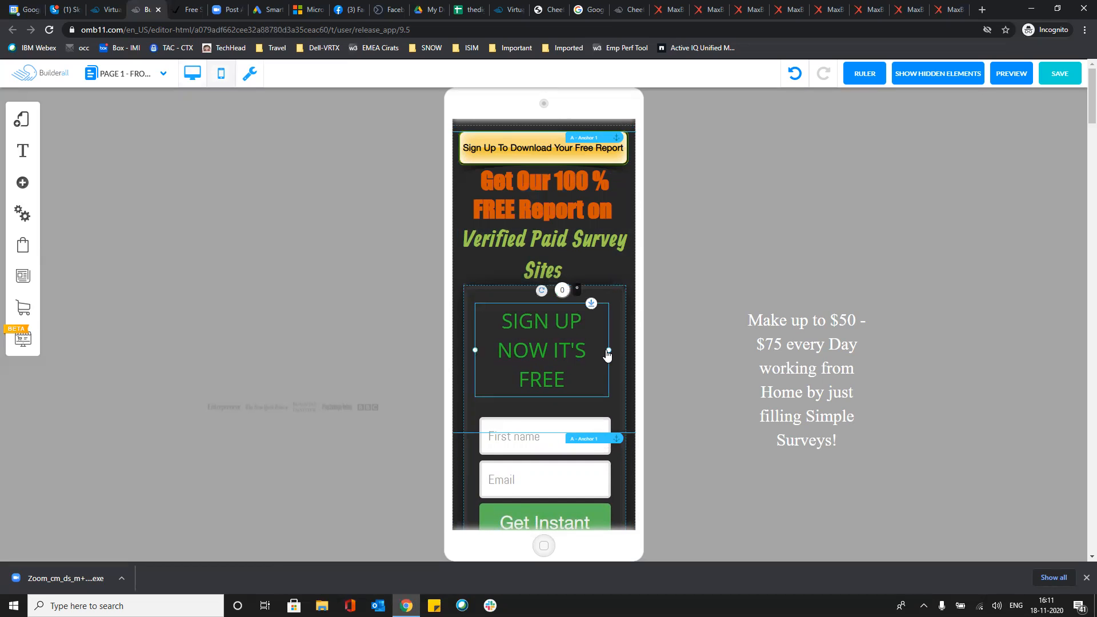
pyautogui.moveTo(609, 350); pyautogui.dragTo(582, 348)
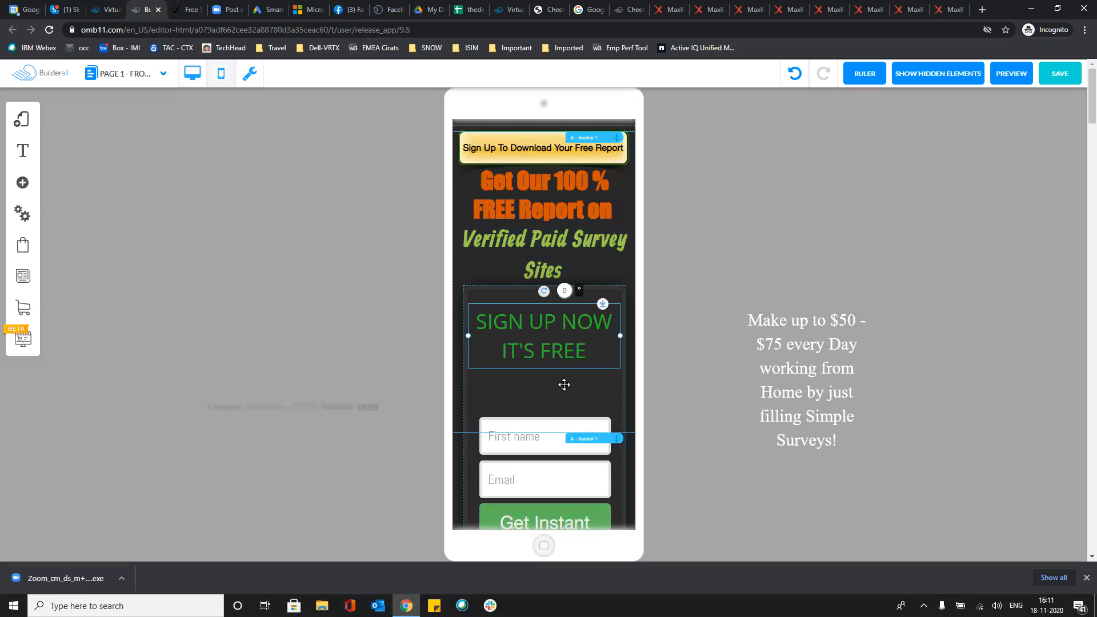
pyautogui.moveTo(539, 461); pyautogui.dragTo(537, 416)
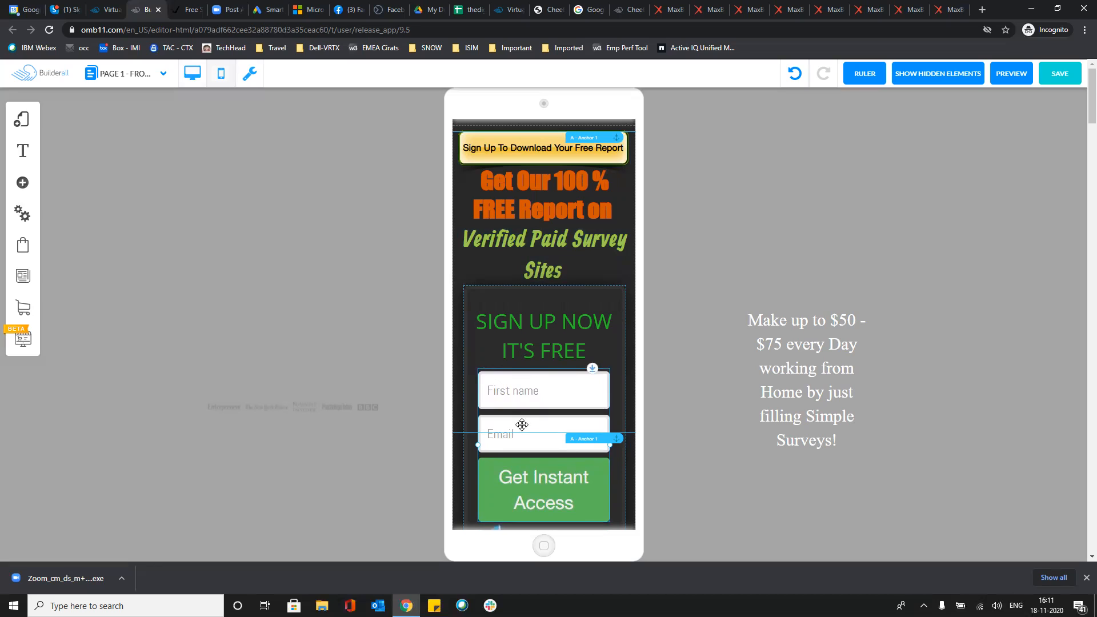
pyautogui.moveTo(532, 425); pyautogui.dragTo(520, 424)
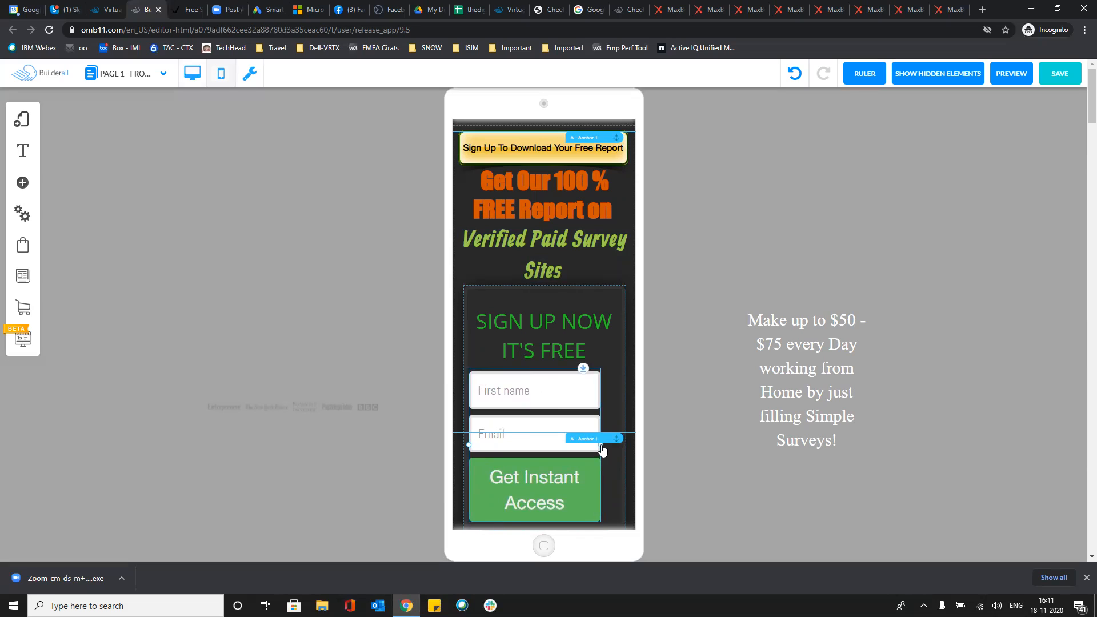
pyautogui.moveTo(601, 449); pyautogui.dragTo(621, 450)
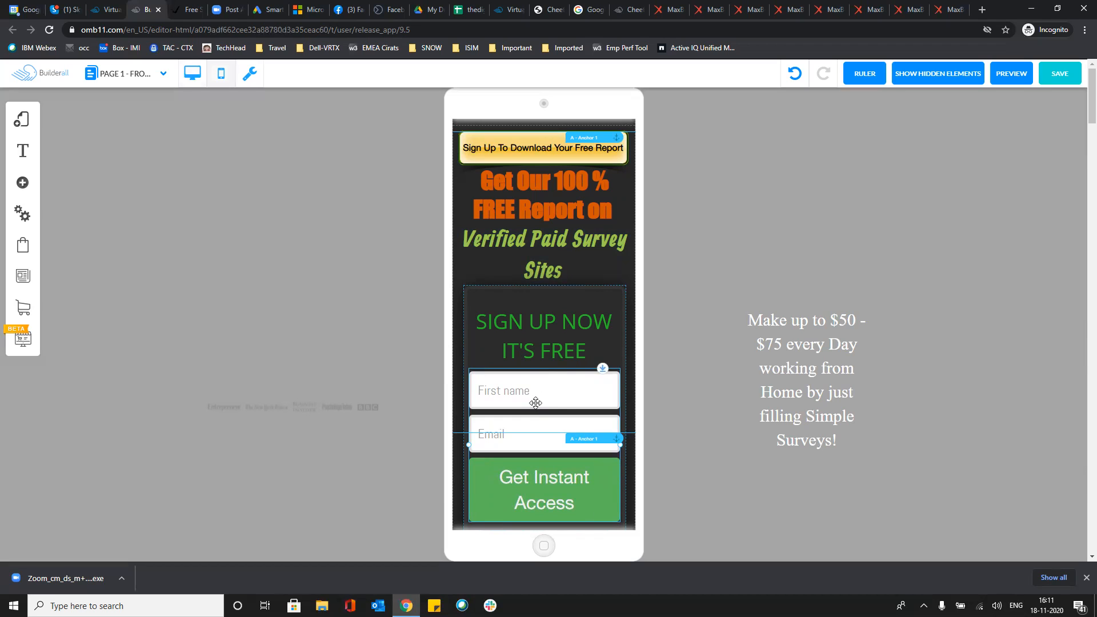
# Move the lamp icon onto the "Get Instant Access" button and the privacy note up beneath it, shortening the sign-up panel to fit
pyautogui.scroll(-2, 546, 446)
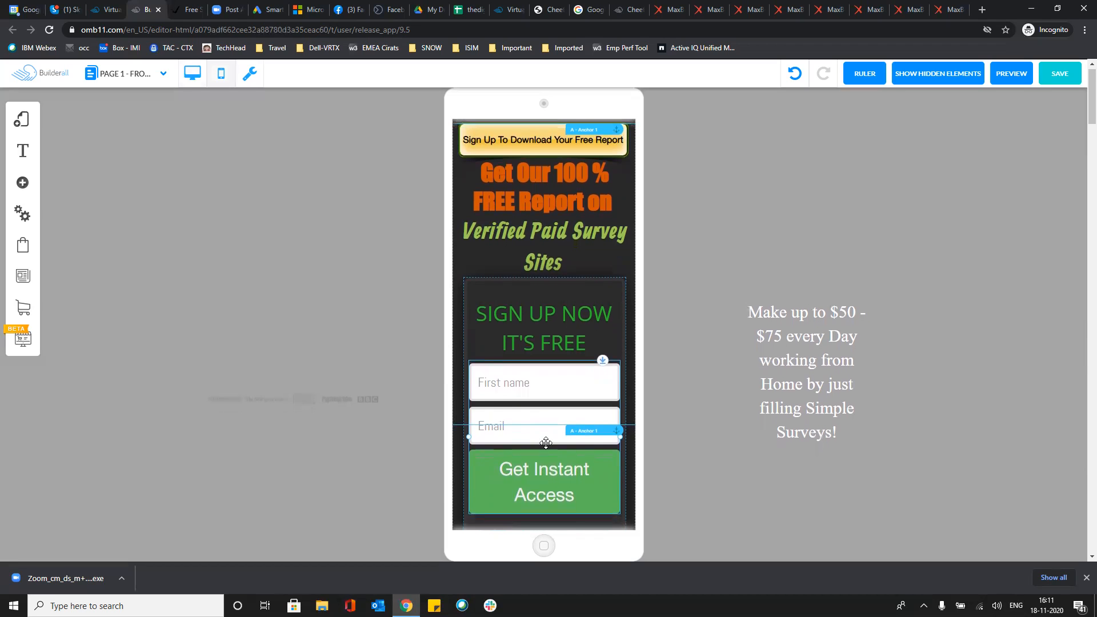
pyautogui.scroll(-2, 546, 443)
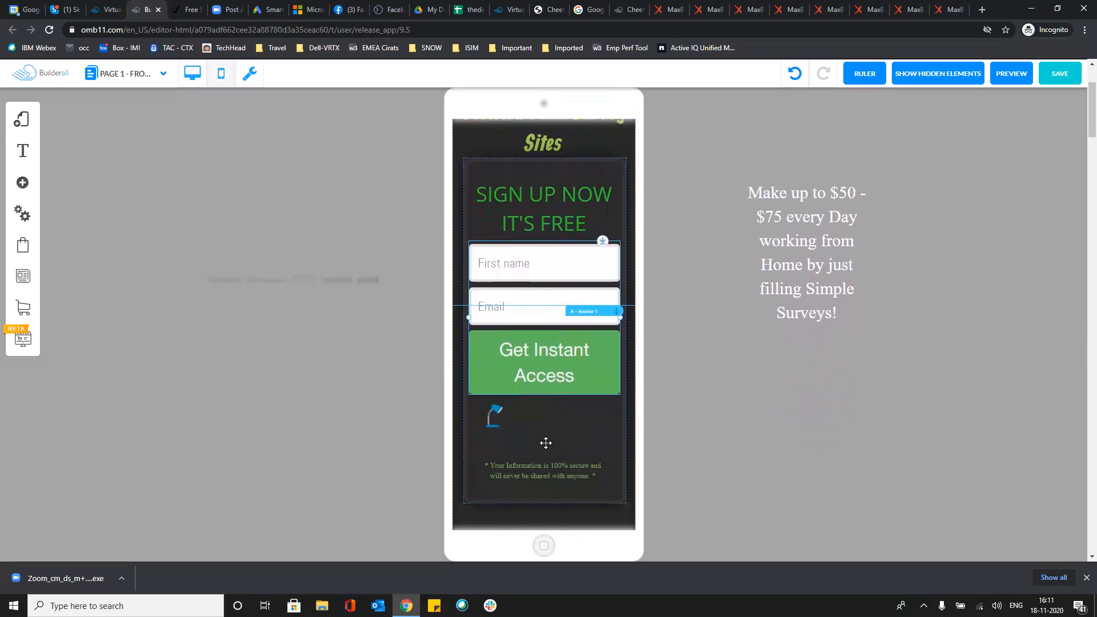
pyautogui.moveTo(493, 393); pyautogui.dragTo(483, 338)
pyautogui.moveTo(541, 453); pyautogui.dragTo(545, 401)
pyautogui.click(541, 457)
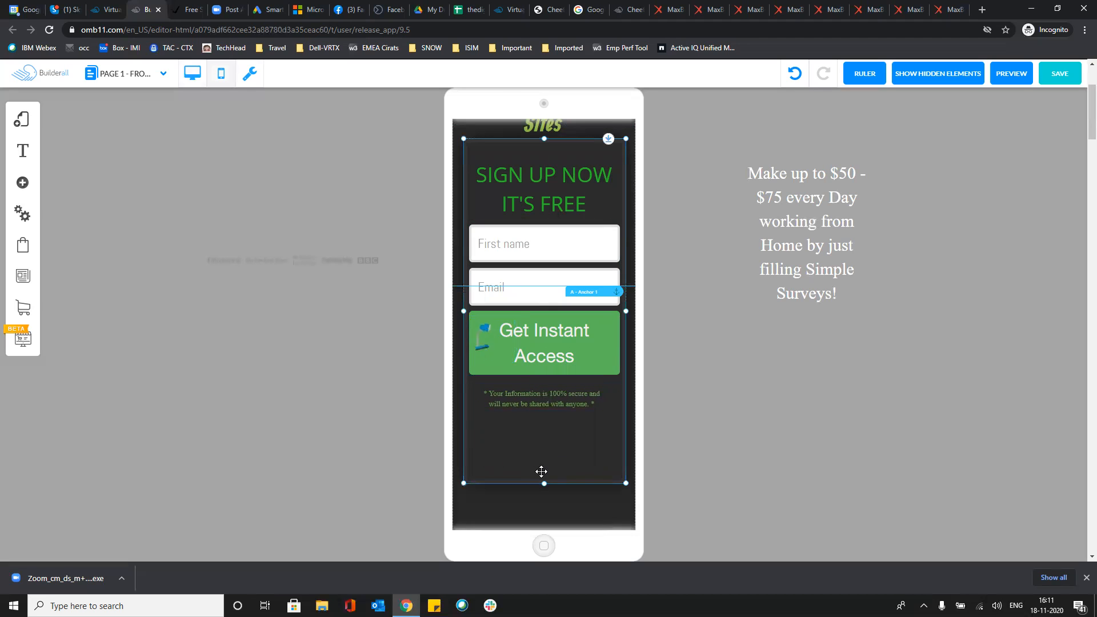
pyautogui.moveTo(543, 483); pyautogui.dragTo(544, 428)
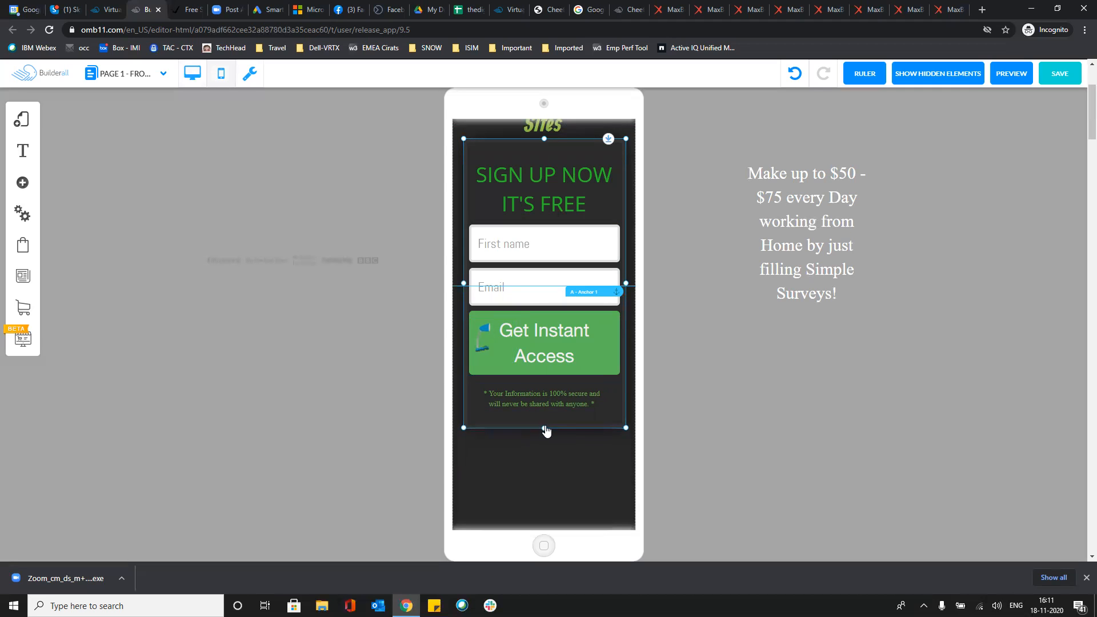
# Place the "Make up to $50 - $75 every Day" text below the sign-up panel, with the media logo strip beneath it
pyautogui.moveTo(837, 216); pyautogui.dragTo(585, 493)
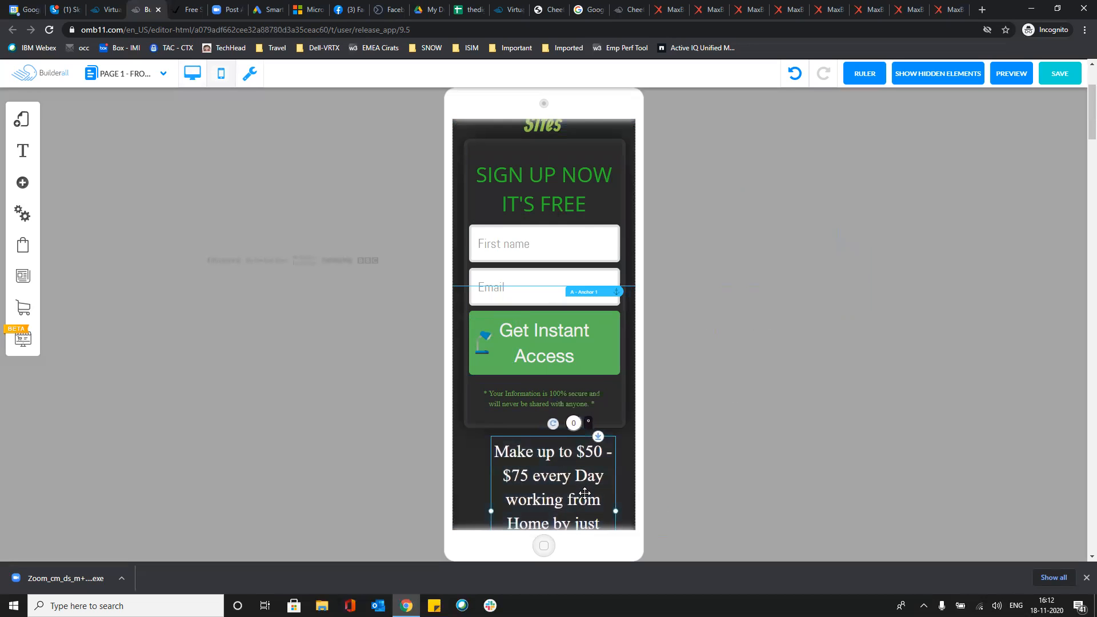
pyautogui.scroll(-3, 585, 492)
pyautogui.moveTo(560, 348); pyautogui.dragTo(555, 353)
pyautogui.scroll(1, 433, 271)
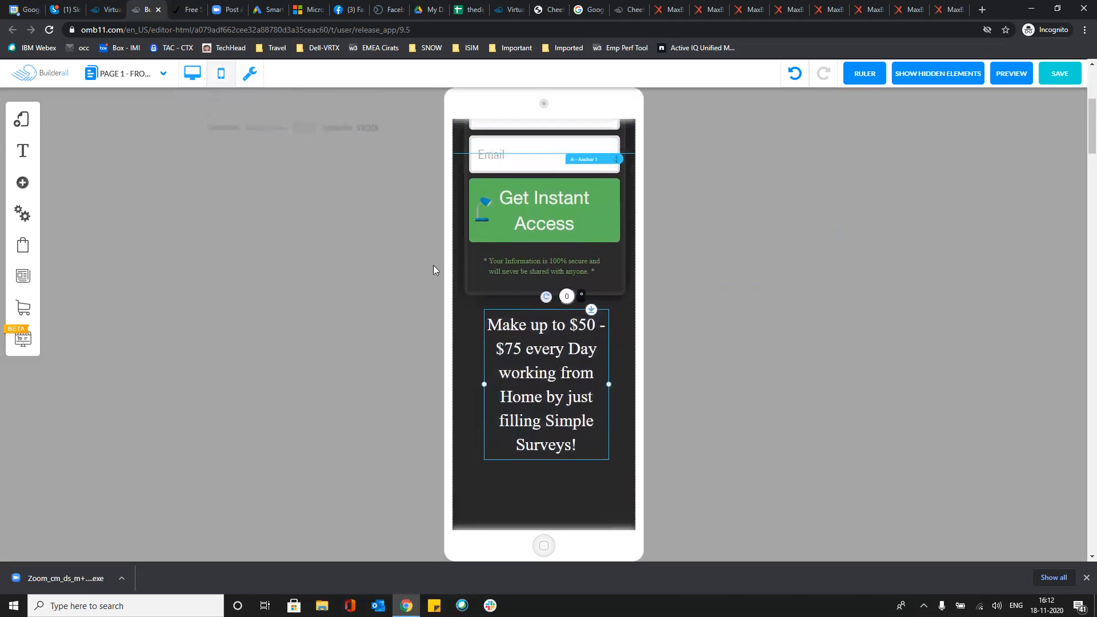
pyautogui.moveTo(339, 129); pyautogui.dragTo(586, 495)
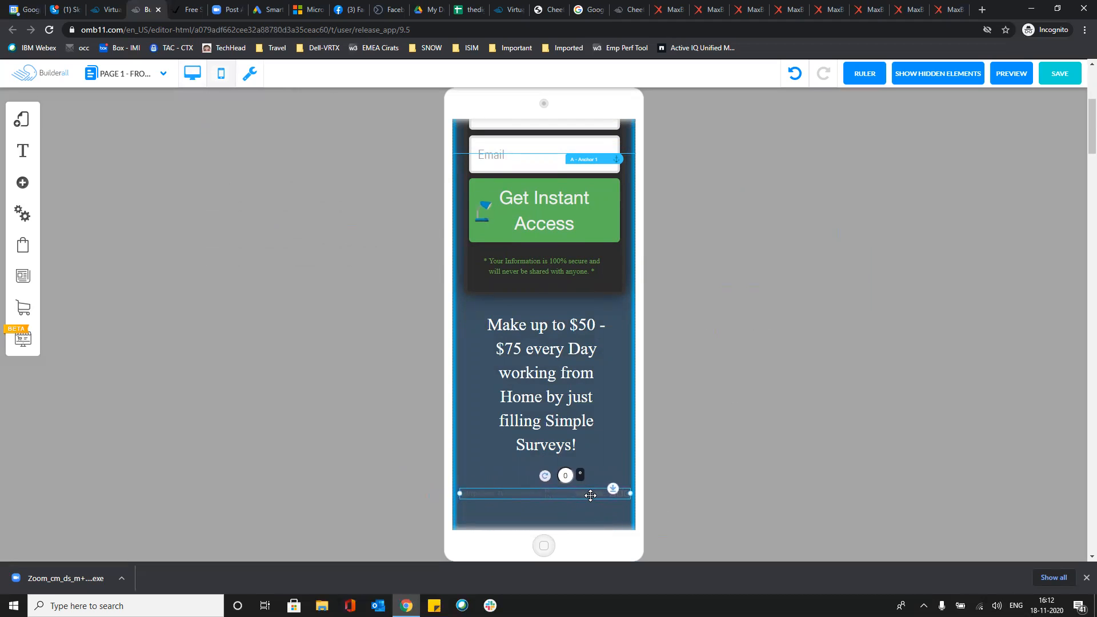
pyautogui.moveTo(589, 495); pyautogui.dragTo(589, 495)
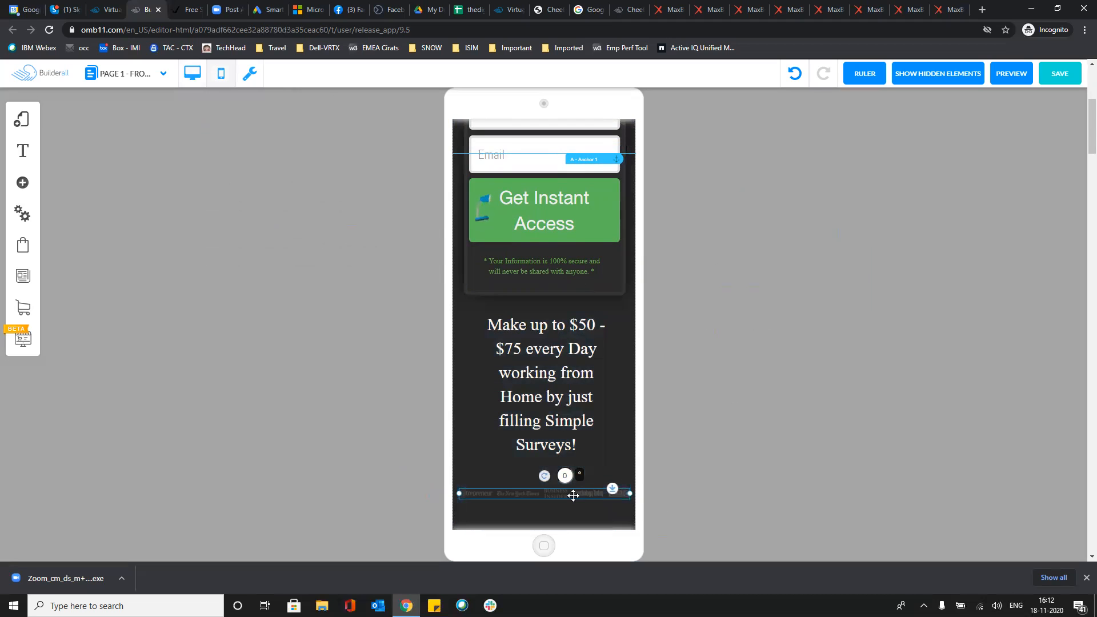
# Review the rest of the mobile page, from the three step boxes down to the FAQs and footer disclaimer
pyautogui.scroll(-4, 573, 495)
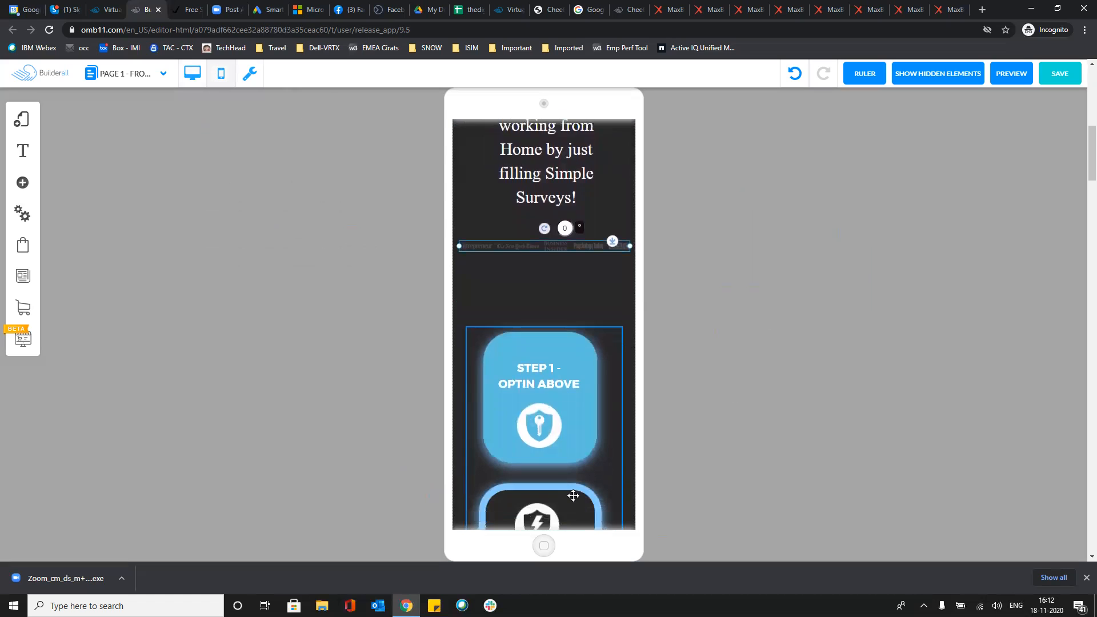
pyautogui.scroll(-7, 573, 495)
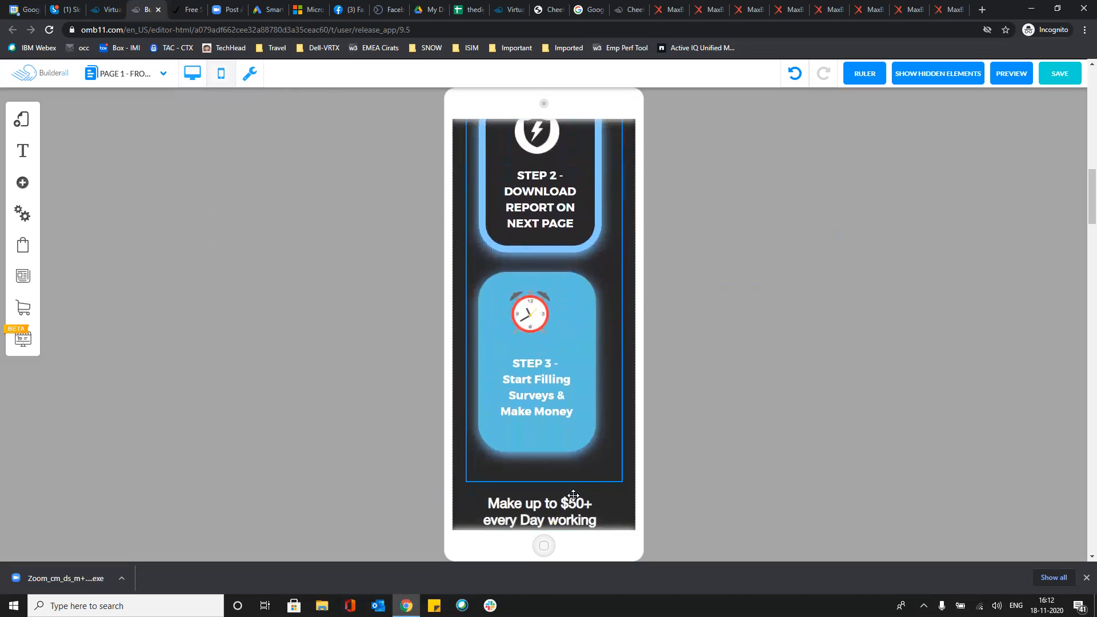
pyautogui.scroll(-12, 573, 495)
pyautogui.scroll(-13, 573, 495)
pyautogui.scroll(-20, 573, 495)
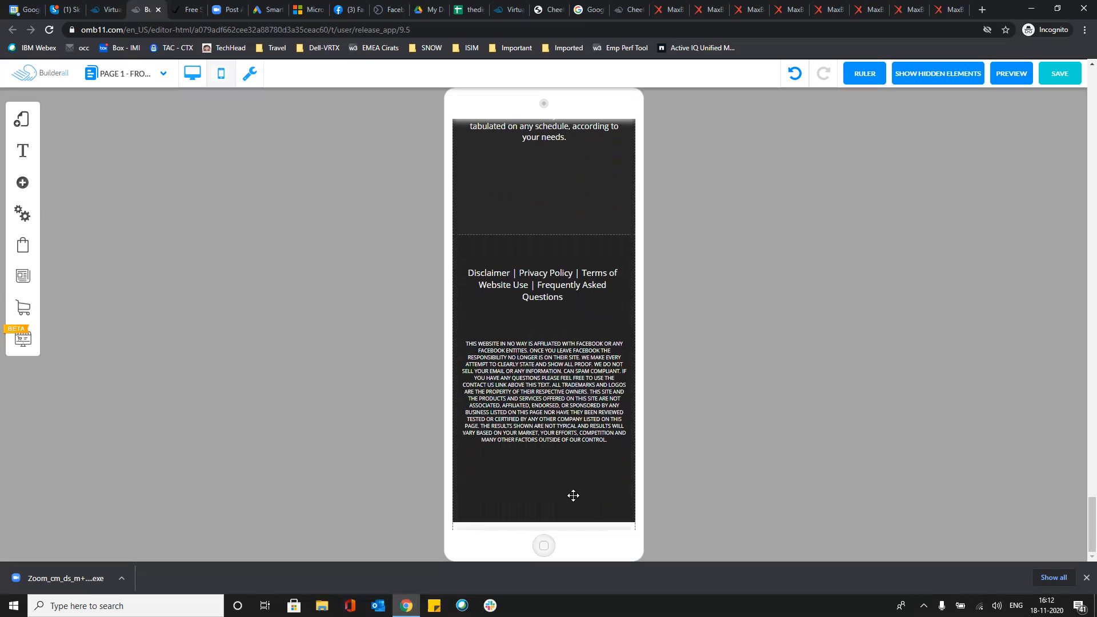
pyautogui.scroll(20, 572, 496)
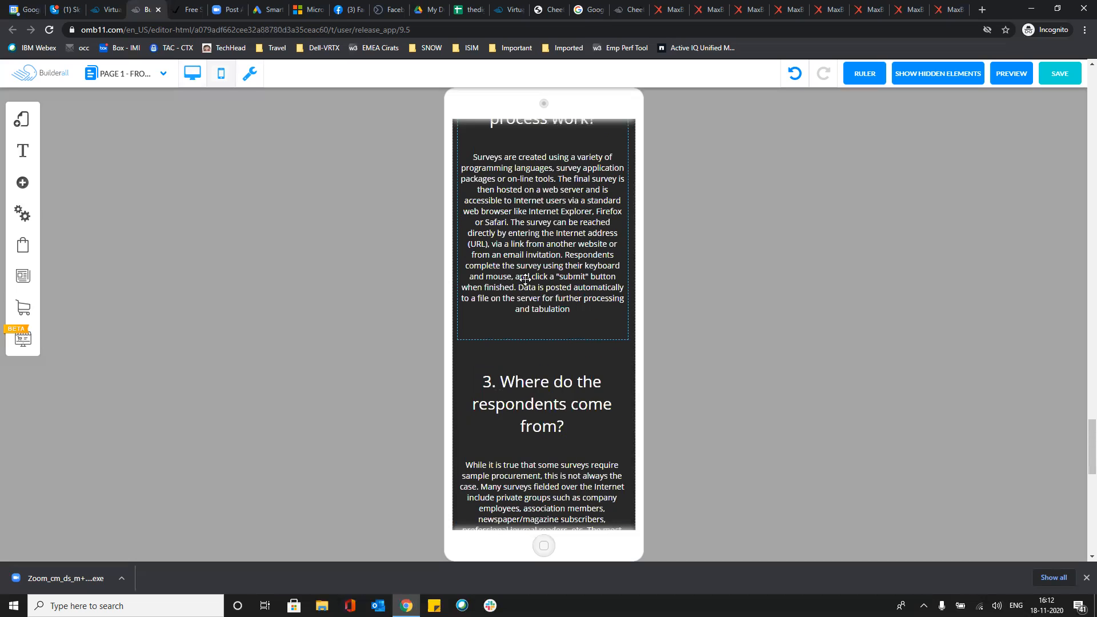
# Switch to the desktop layout and review the whole page, from the banner and sign-up form to the FAQs and footer
pyautogui.click(192, 80)
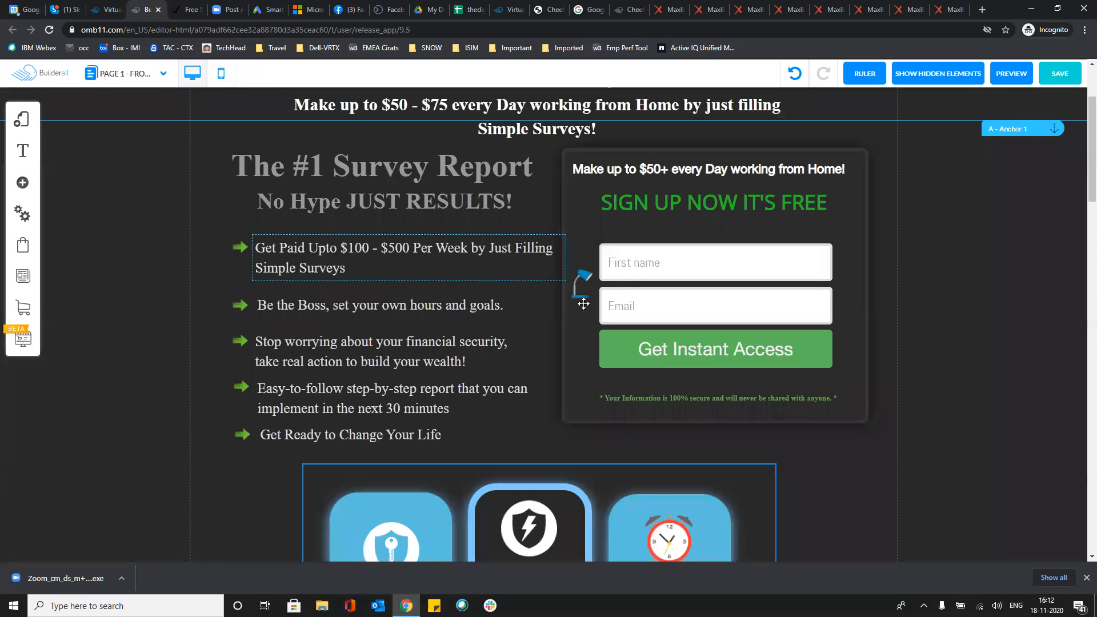
pyautogui.scroll(3, 580, 288)
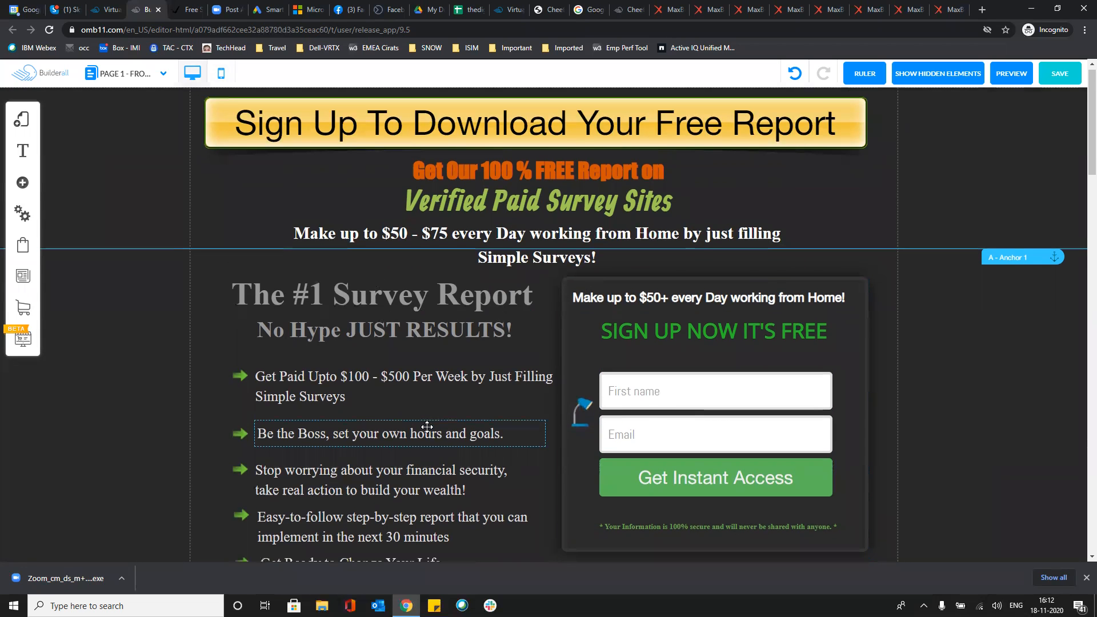
pyautogui.scroll(-5, 427, 426)
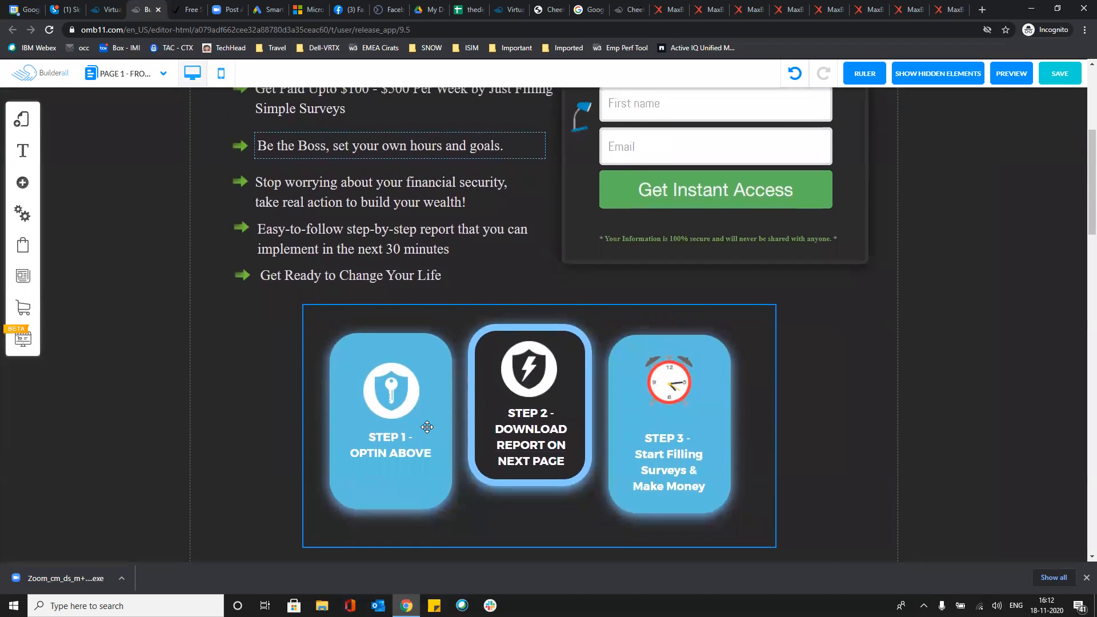
pyautogui.scroll(4, 428, 426)
pyautogui.scroll(1, 427, 426)
pyautogui.scroll(-15, 427, 427)
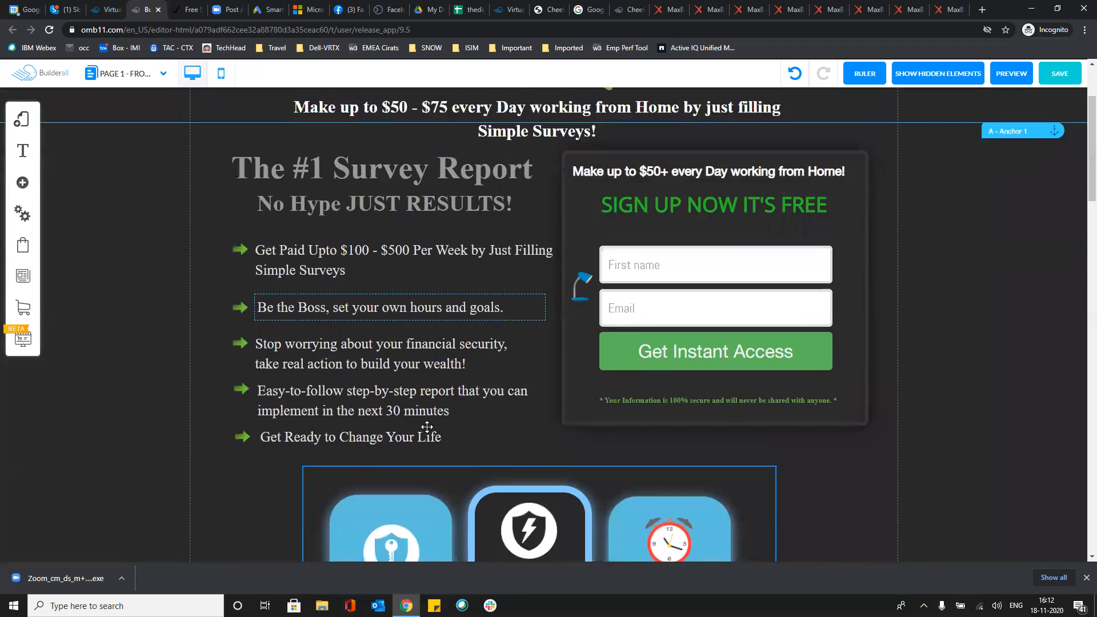
pyautogui.scroll(-10, 471, 347)
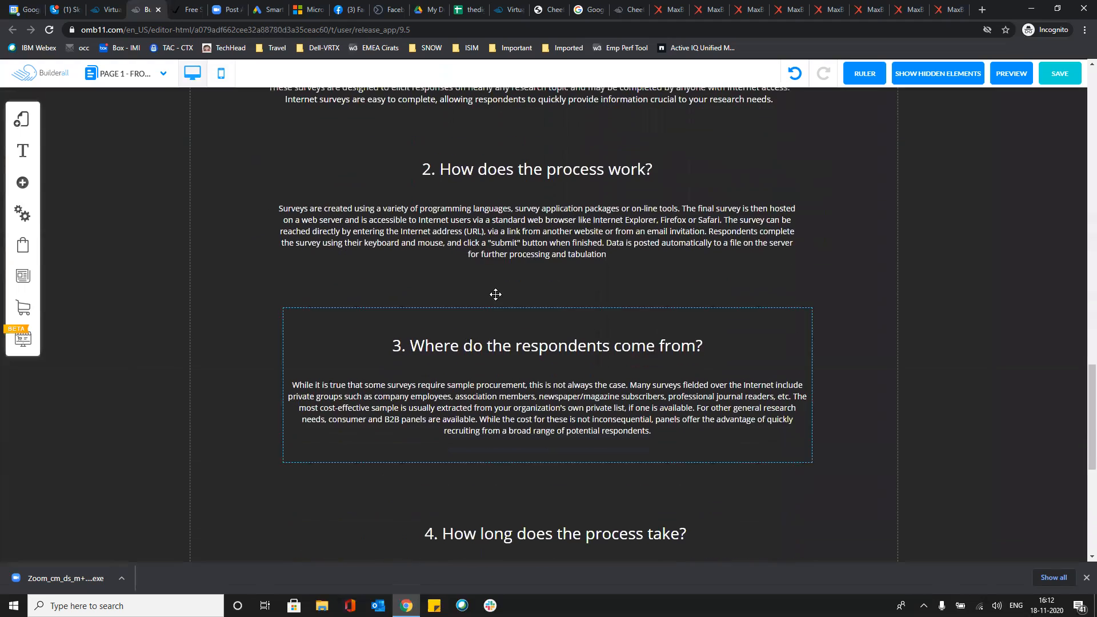
pyautogui.scroll(2, 502, 282)
pyautogui.scroll(4, 502, 283)
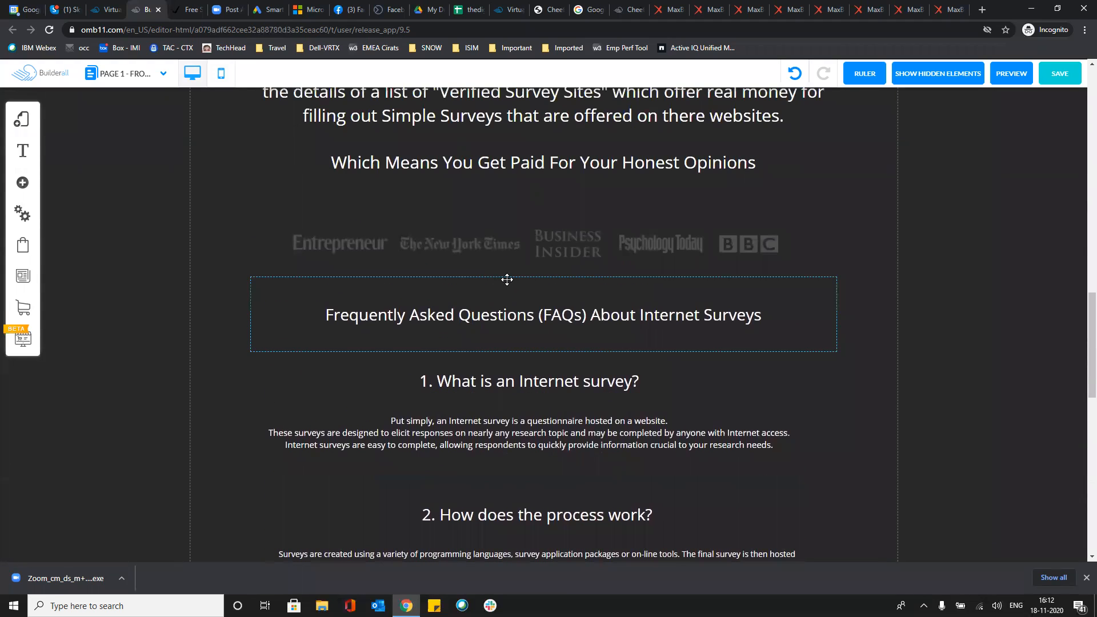
pyautogui.scroll(6, 545, 218)
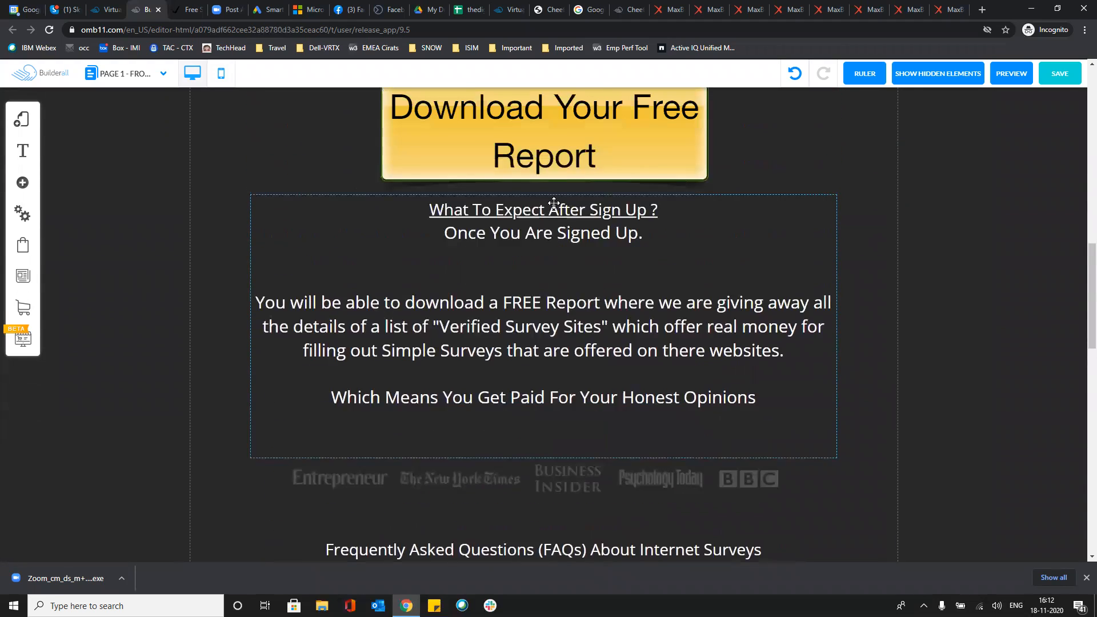
pyautogui.scroll(-15, 634, 222)
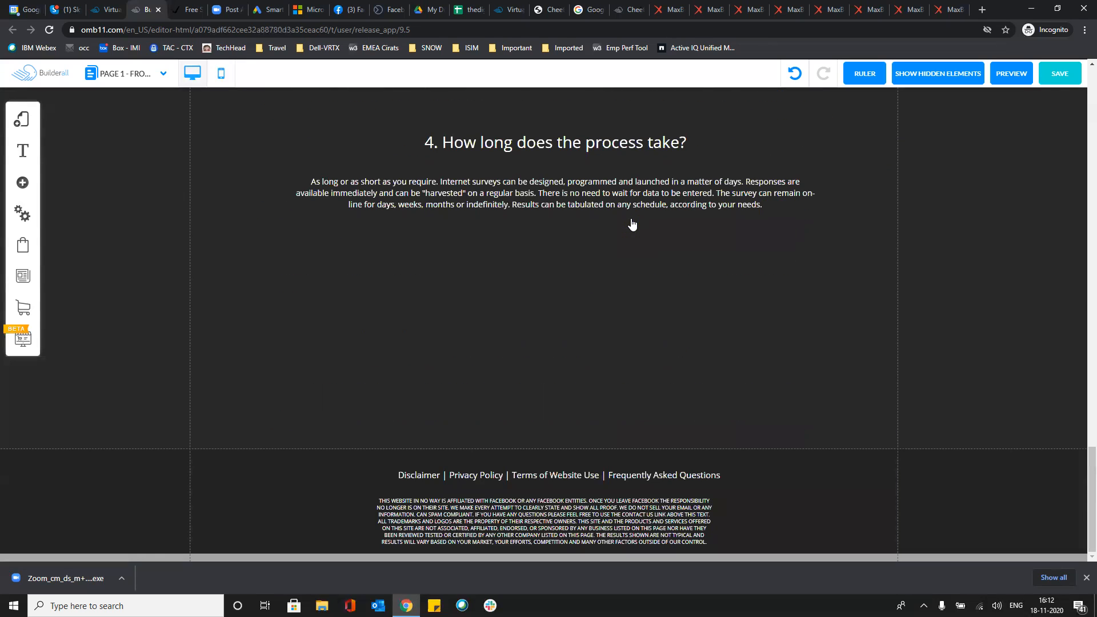
pyautogui.scroll(20, 633, 224)
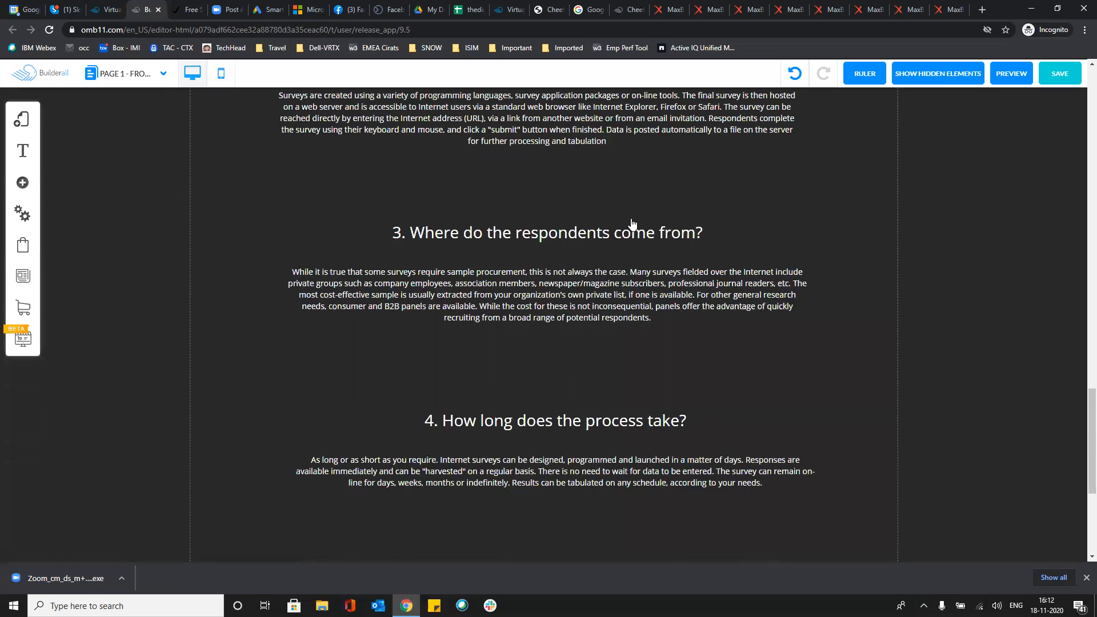
pyautogui.scroll(5, 632, 223)
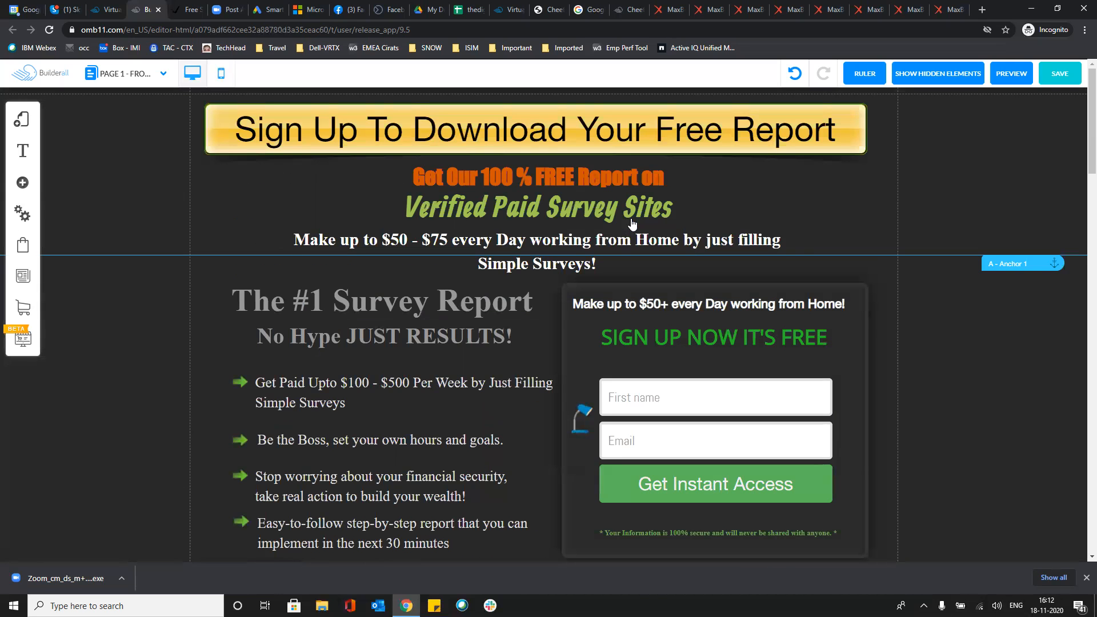
# Switch back to the mobile layout and look through the page as far as the "What To Expect After Sign Up ?" section
pyautogui.click(221, 79)
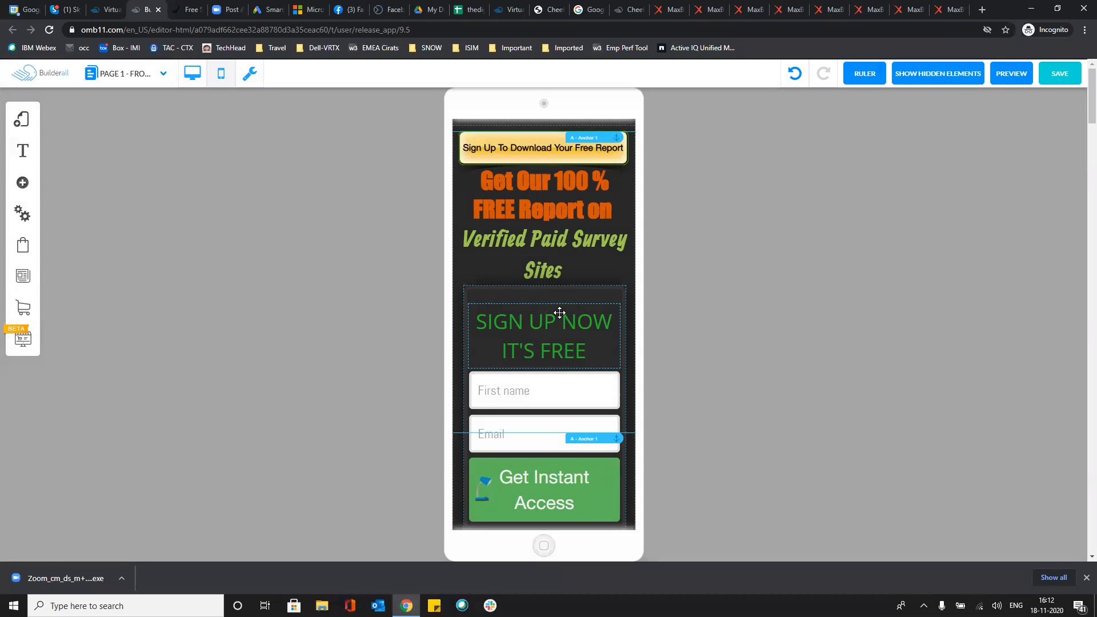
pyautogui.scroll(-15, 559, 313)
pyautogui.scroll(-15, 559, 313)
pyautogui.scroll(15, 559, 312)
pyautogui.scroll(8, 559, 312)
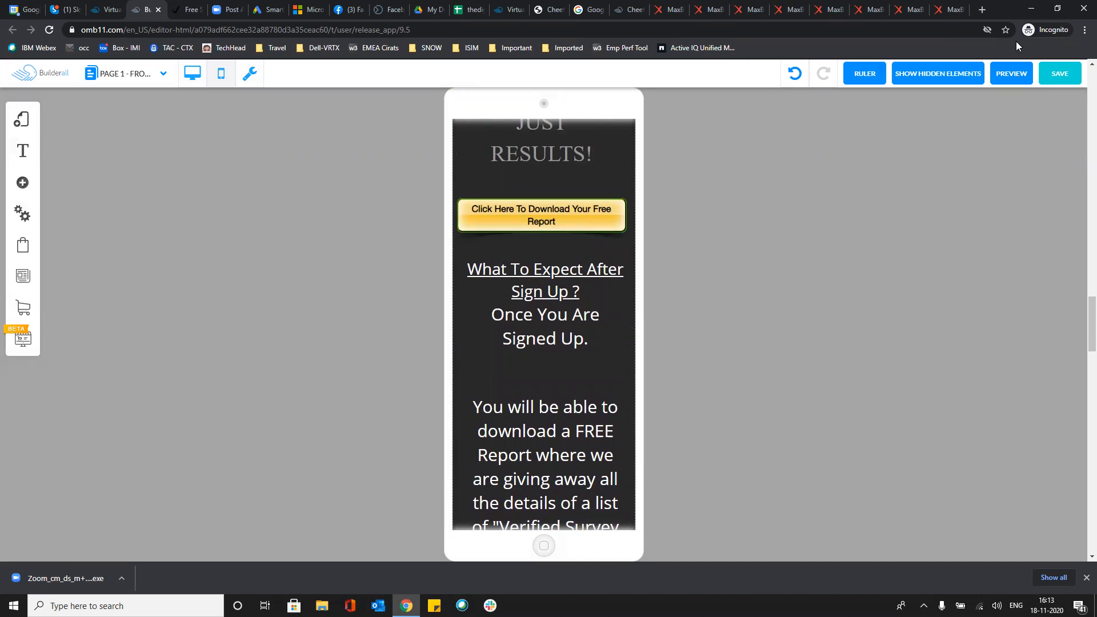
# Preview the mobile page and test where the "Click Here To Download Your Free Report" button leads, then return to editing
pyautogui.click(1010, 74)
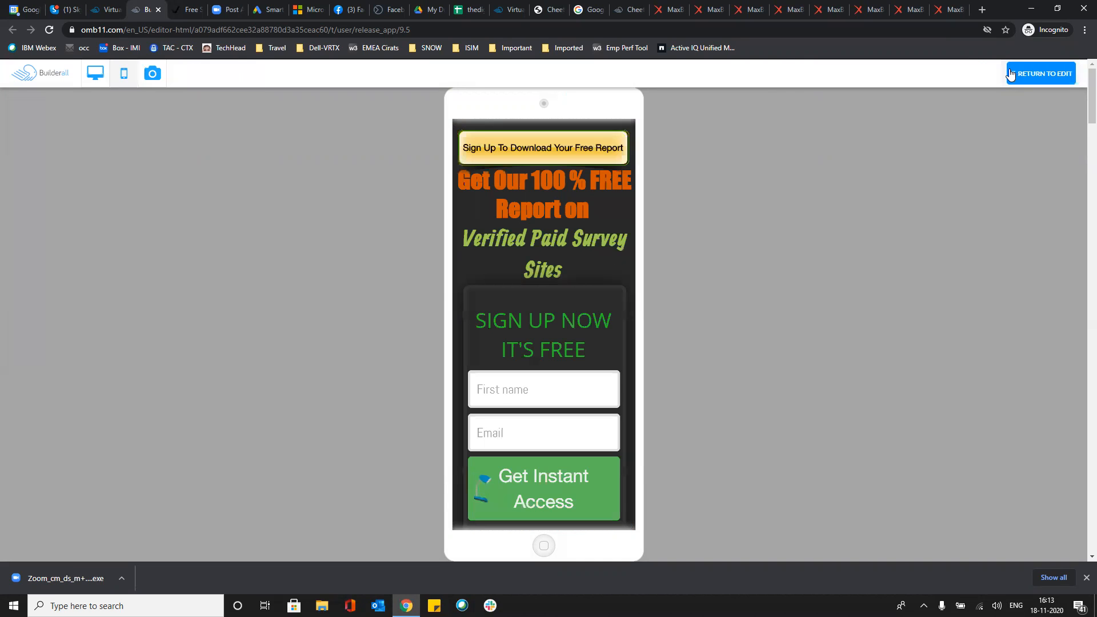
pyautogui.scroll(-10, 560, 385)
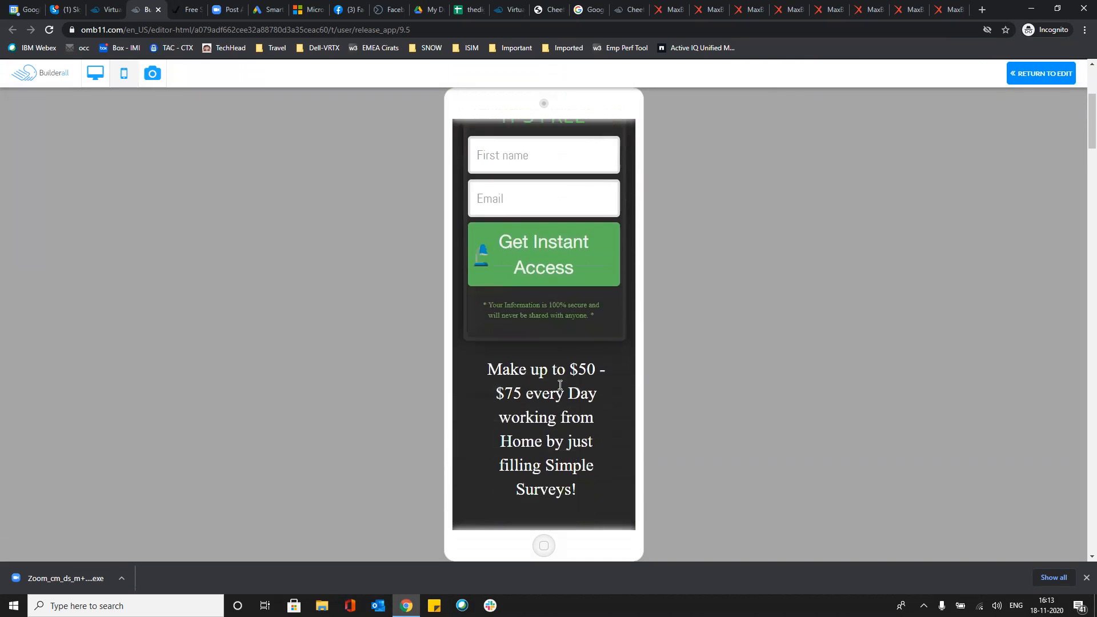
pyautogui.scroll(-10, 560, 385)
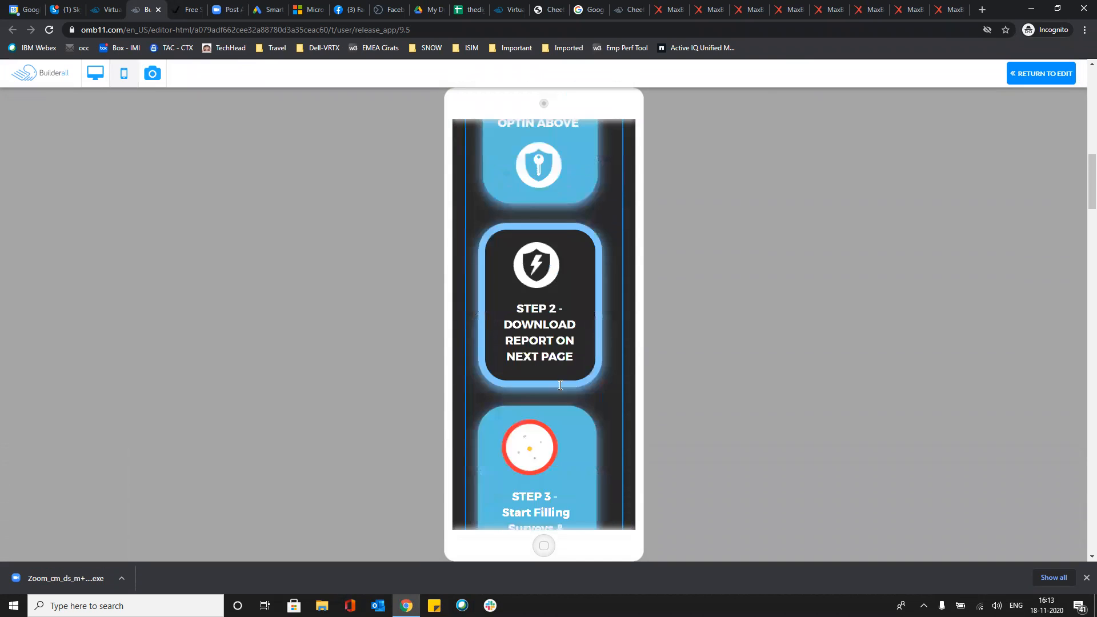
pyautogui.scroll(-10, 559, 385)
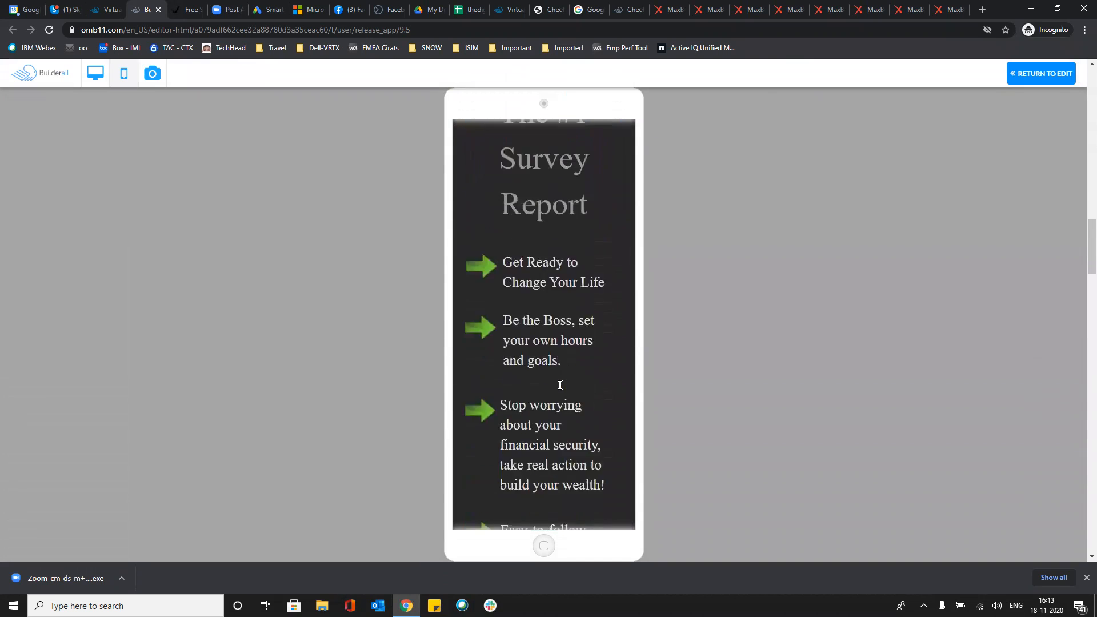
pyautogui.scroll(-2, 560, 385)
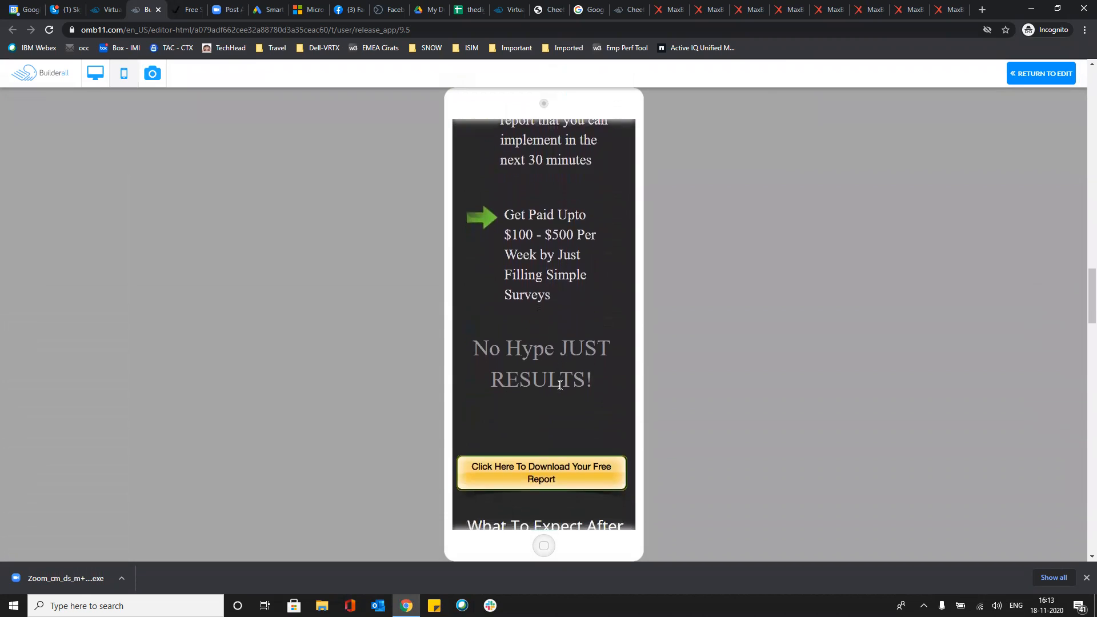
pyautogui.click(535, 455)
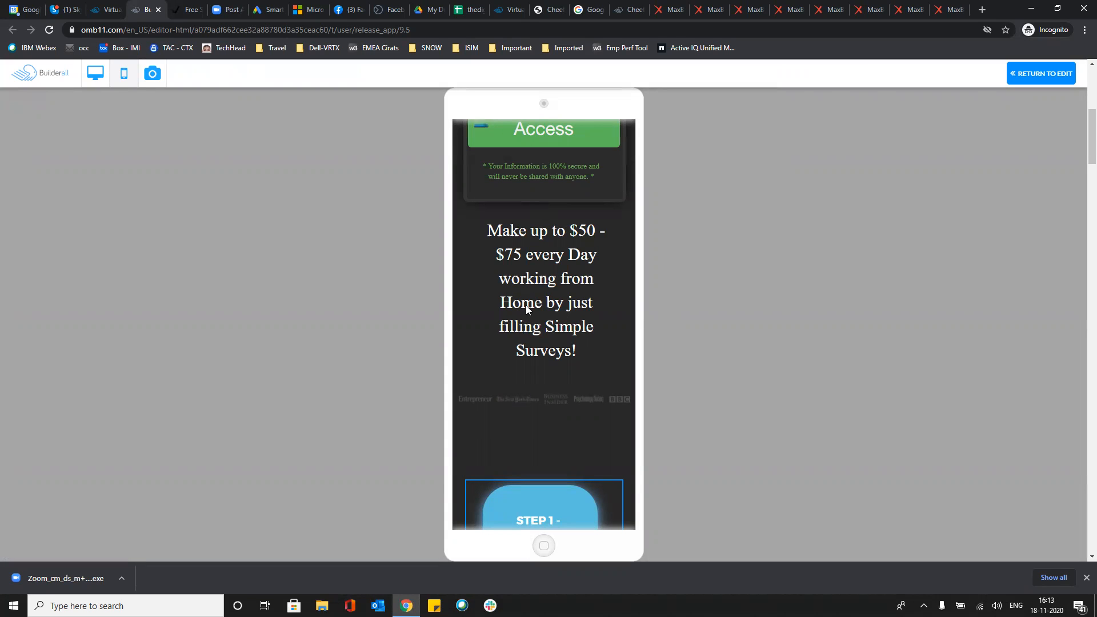
pyautogui.click(1048, 73)
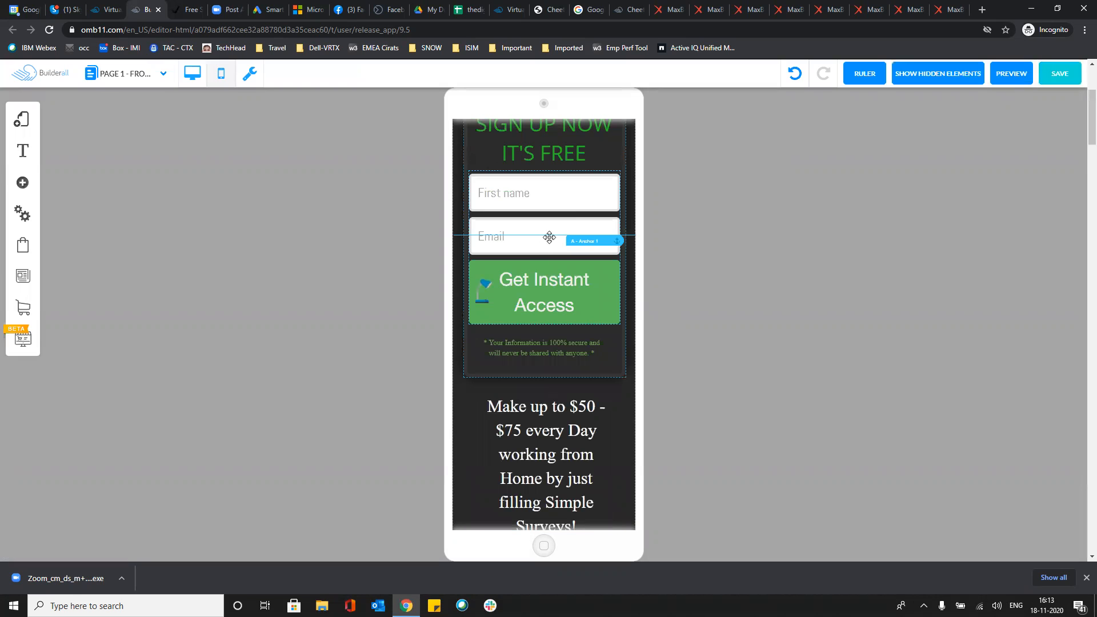
# Move the "A - Anchor 1" marker from the Email field up to just above the "Verified Paid Survey Sites" heading
pyautogui.moveTo(591, 239); pyautogui.dragTo(598, 160)
pyautogui.scroll(3, 598, 159)
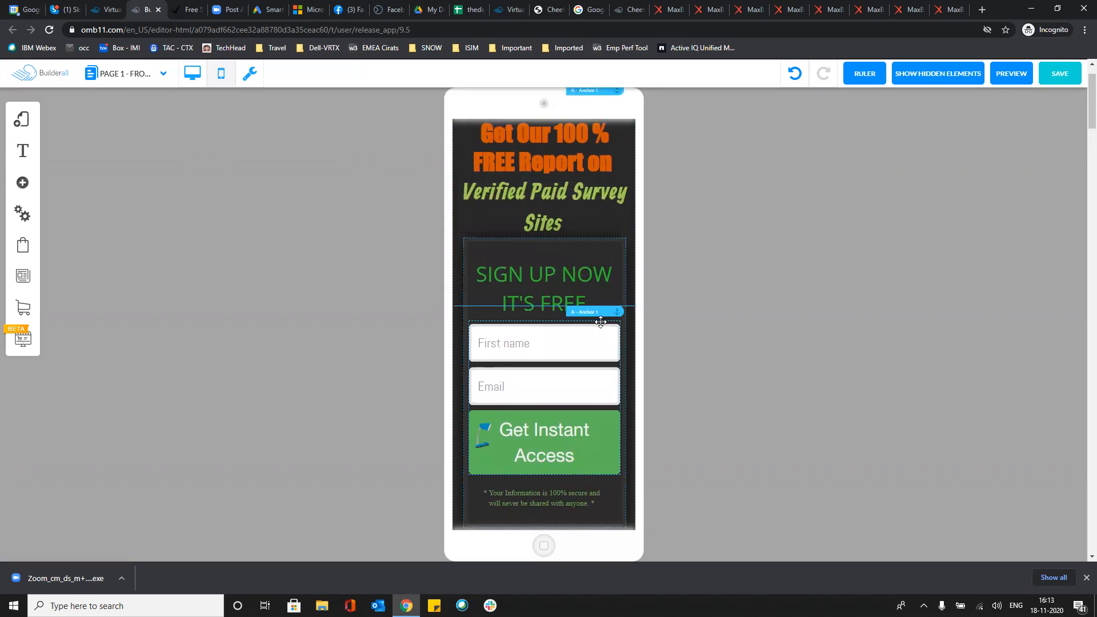
pyautogui.moveTo(598, 314); pyautogui.dragTo(603, 181)
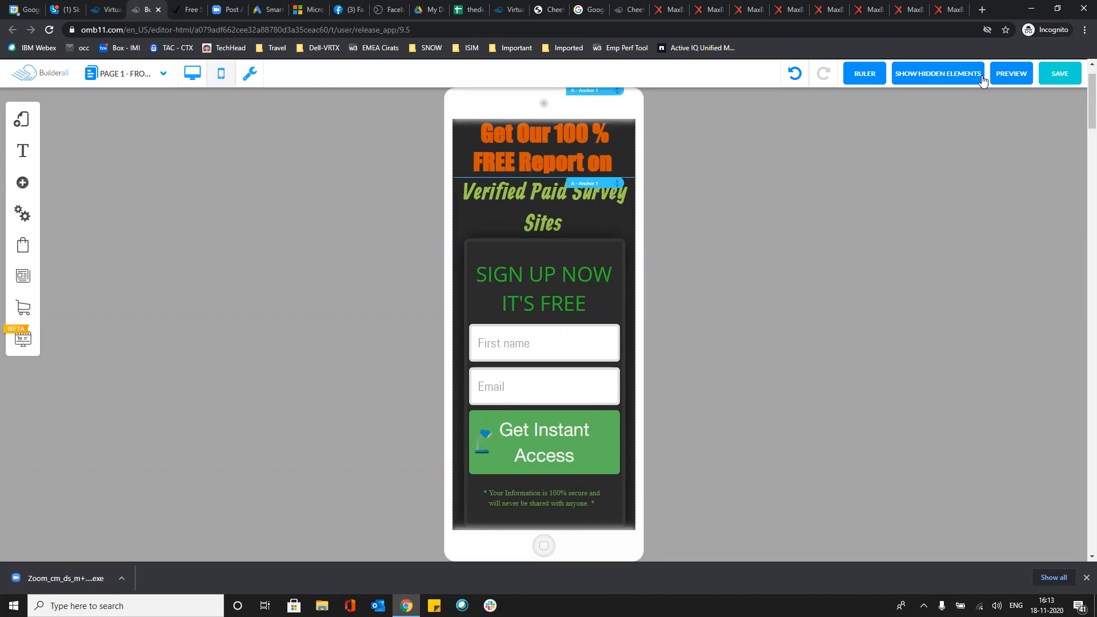
# Retest the "Click Here To Download Your Free Report" button's jump in the mobile preview and go back to the editor
pyautogui.click(1011, 74)
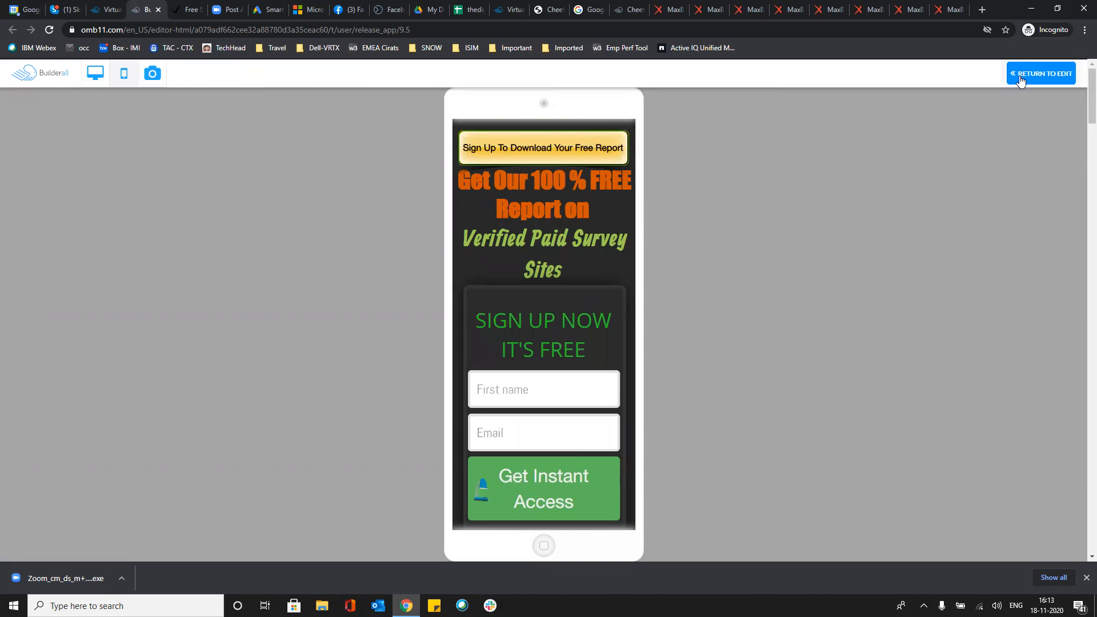
pyautogui.scroll(-4, 578, 358)
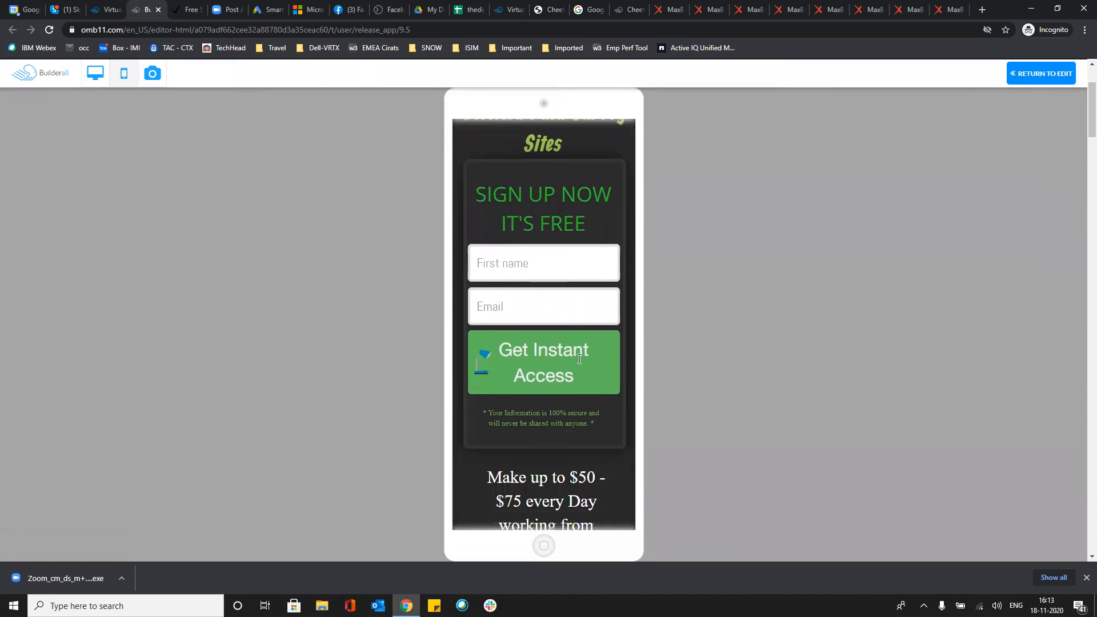
pyautogui.scroll(-10, 563, 374)
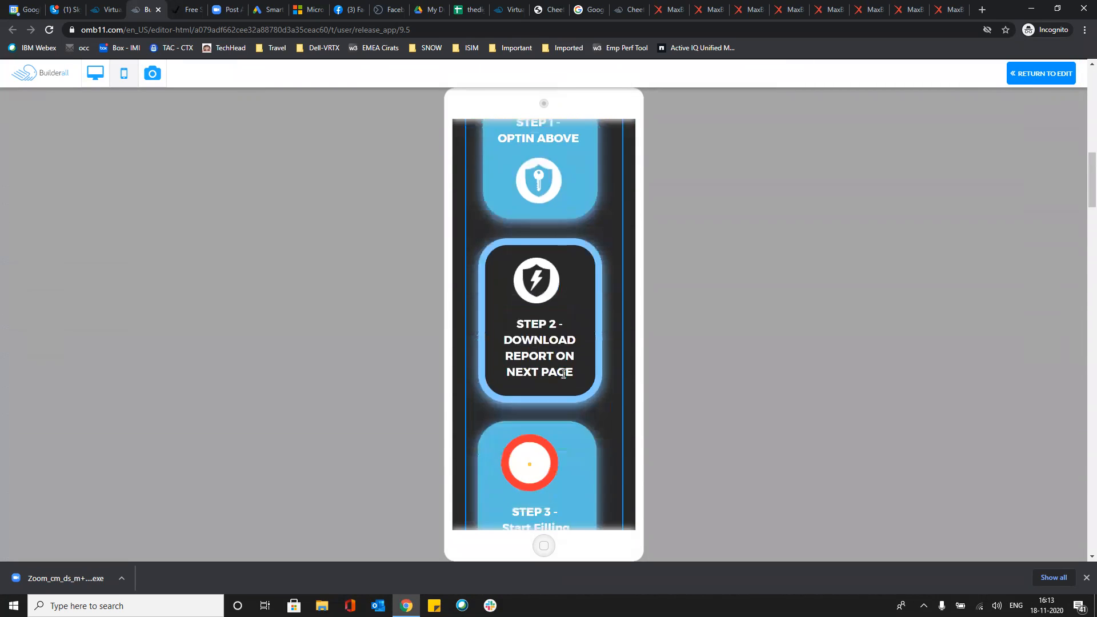
pyautogui.scroll(-8, 563, 373)
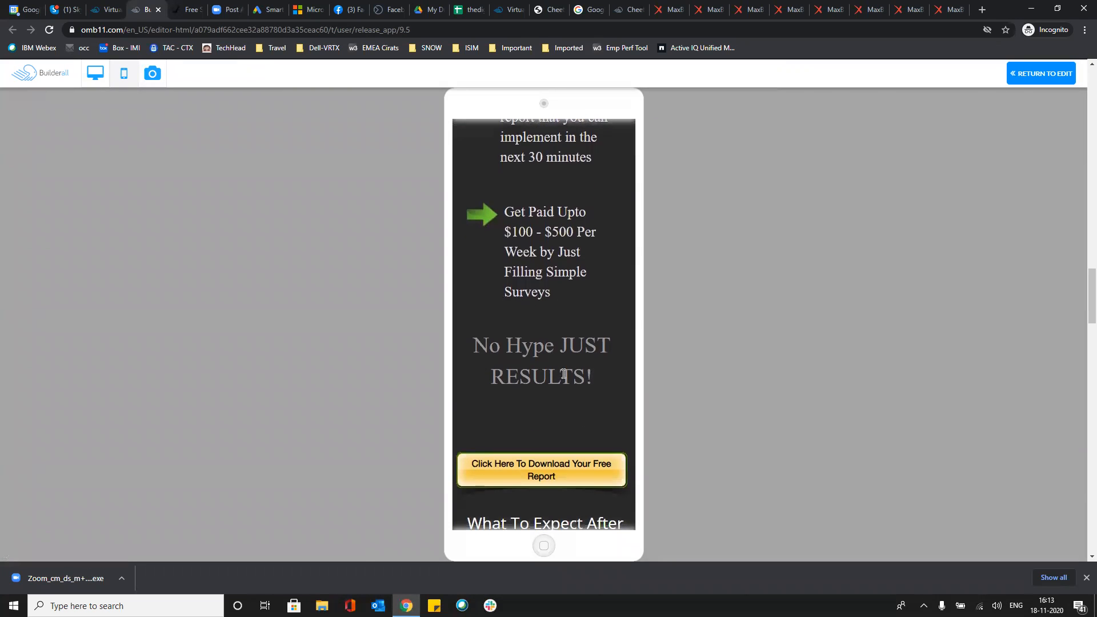
pyautogui.click(526, 475)
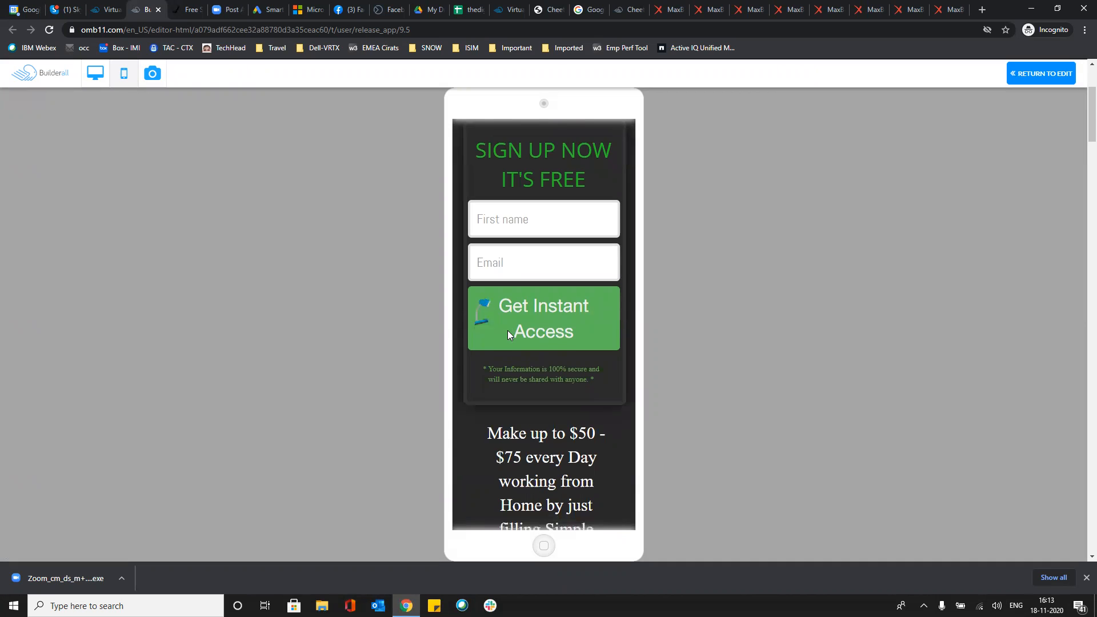
pyautogui.scroll(-15, 508, 330)
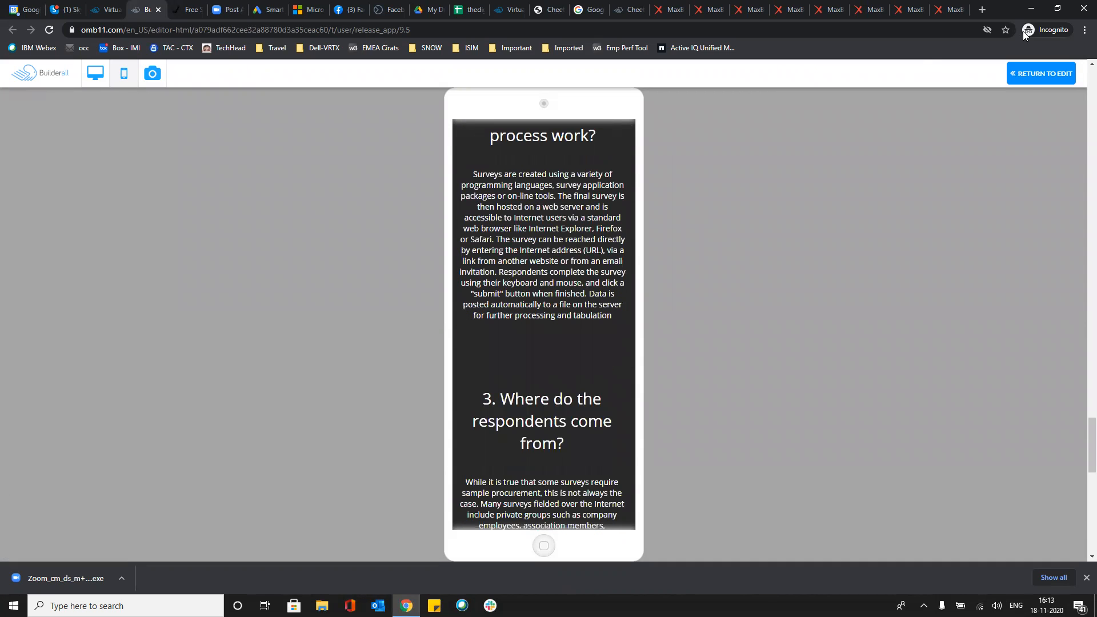
pyautogui.click(1027, 78)
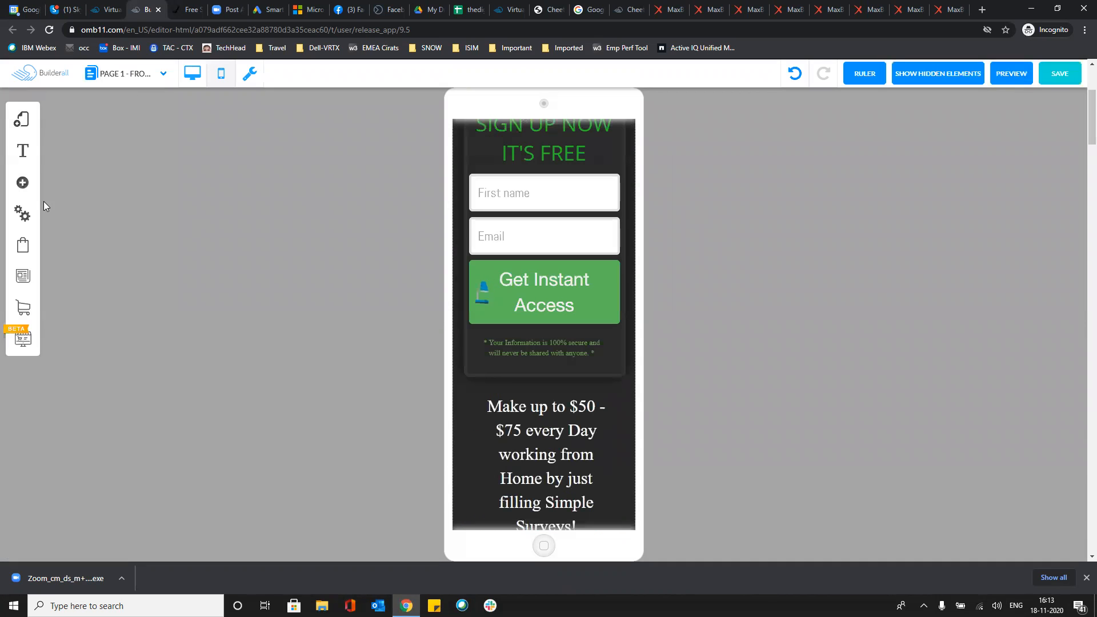
# Add a new Anchor app element to the mobile page, placed over the "Get Instant Access" button
pyautogui.click(19, 185)
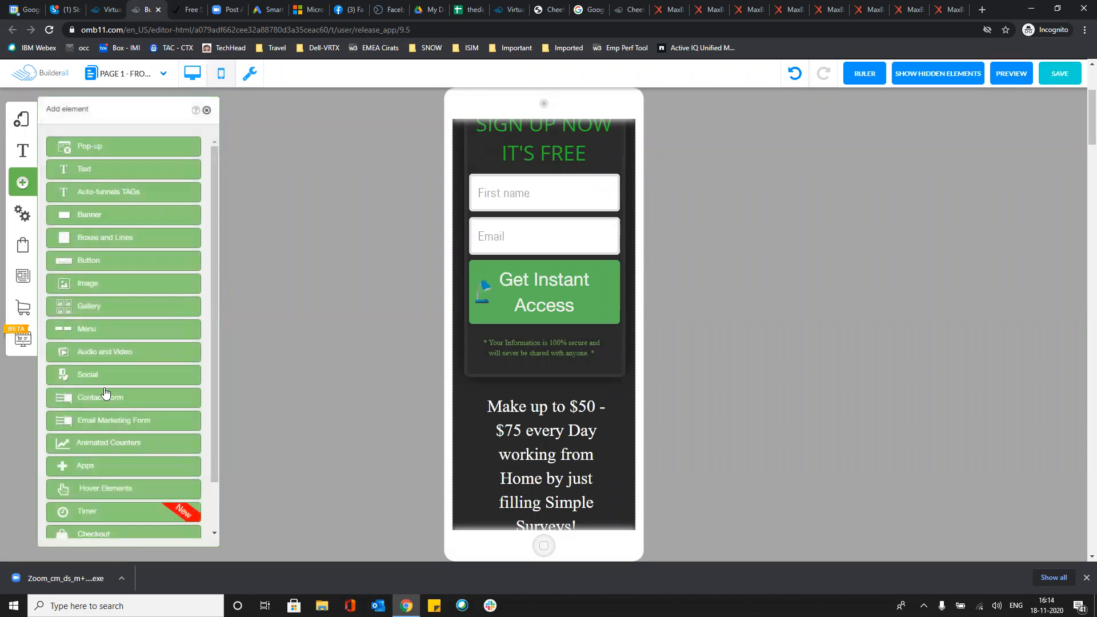
pyautogui.scroll(-1, 105, 392)
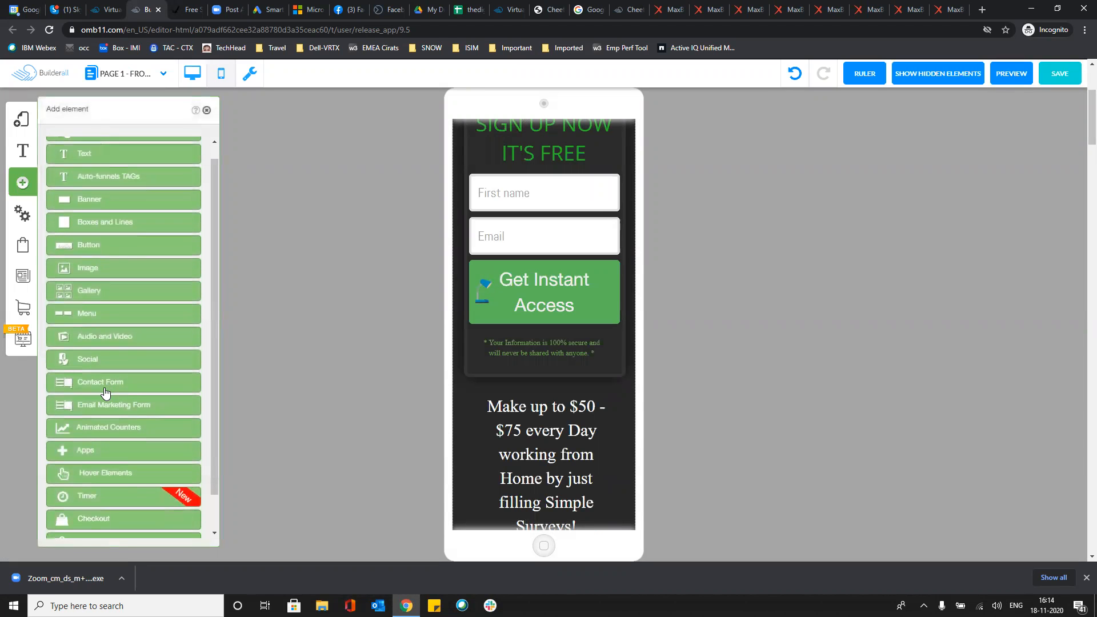
pyautogui.click(100, 447)
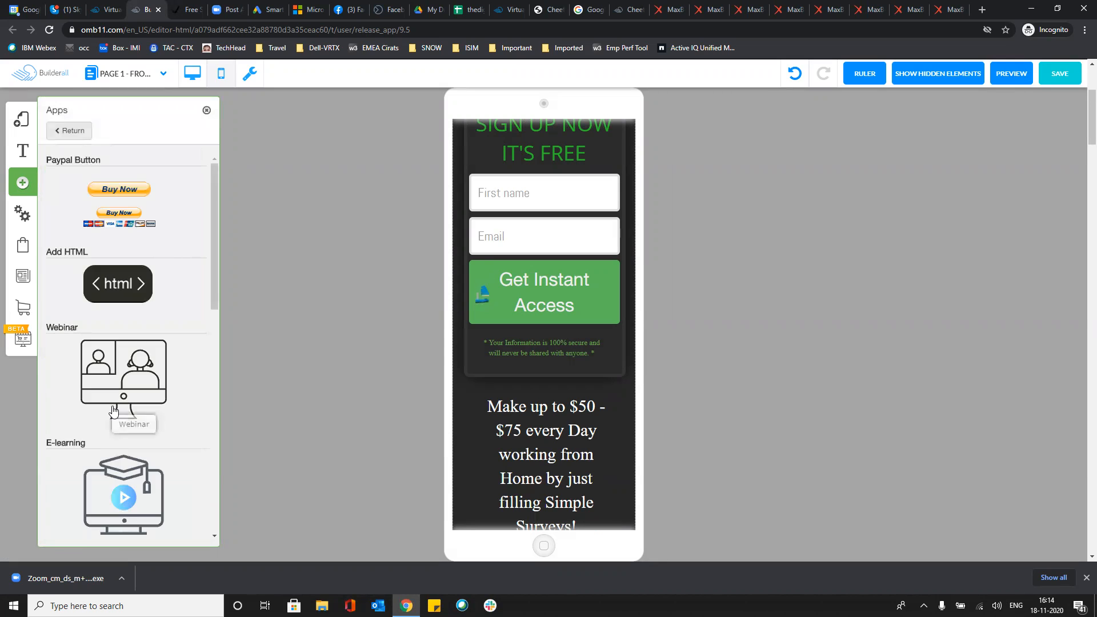
pyautogui.scroll(-7, 113, 409)
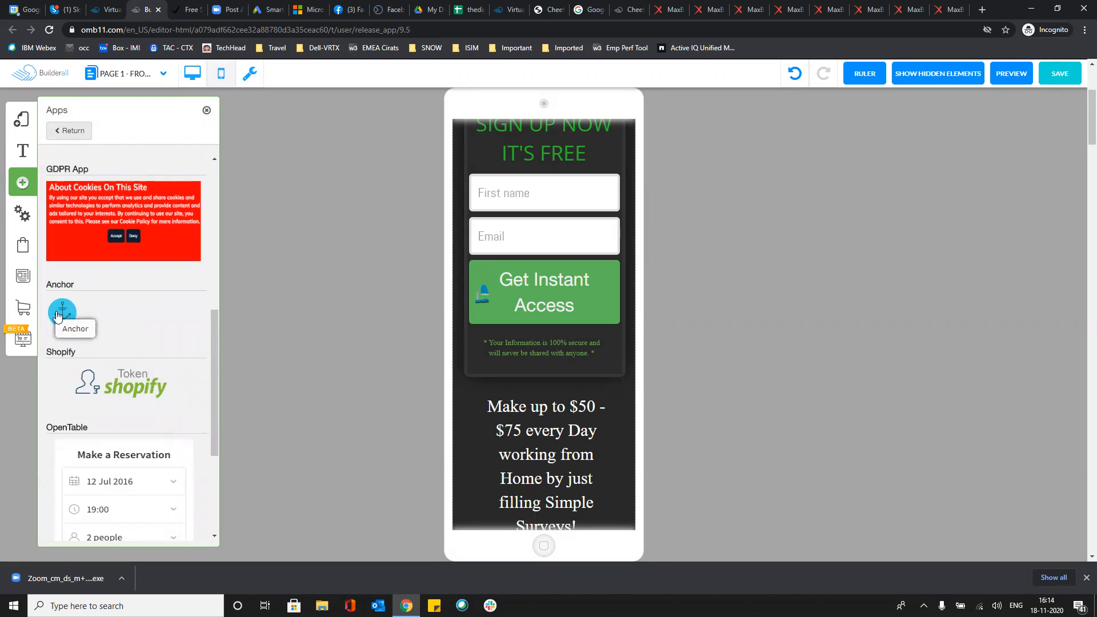
pyautogui.moveTo(63, 316); pyautogui.dragTo(544, 306)
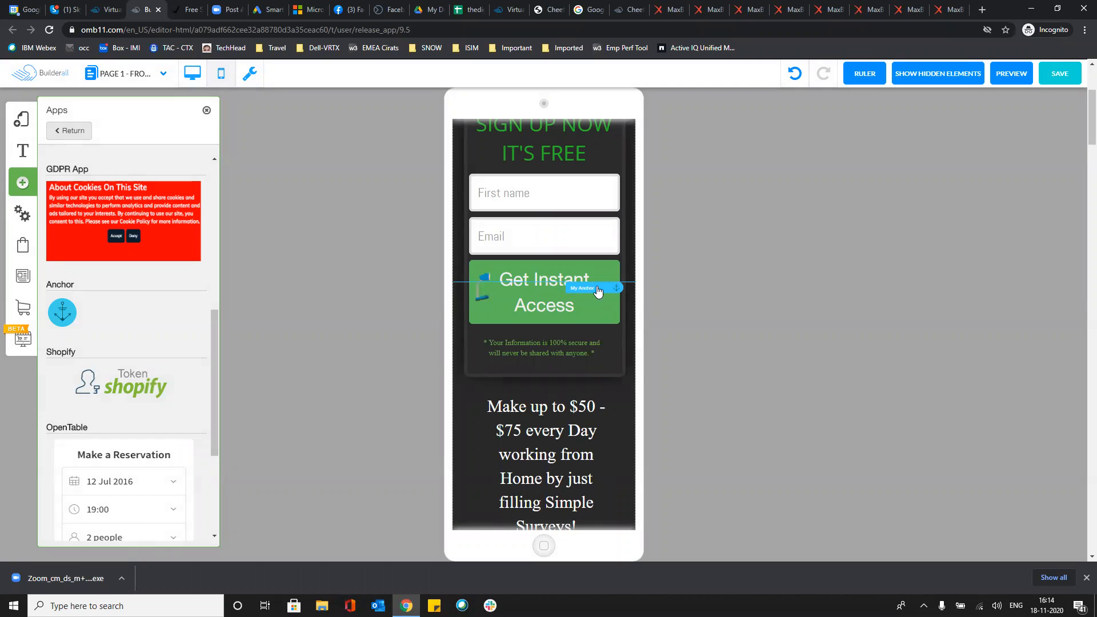
# Rename the new anchor on the "Get Instant Access" button as "Anchor 2"
pyautogui.click(598, 292)
pyautogui.click(491, 281)
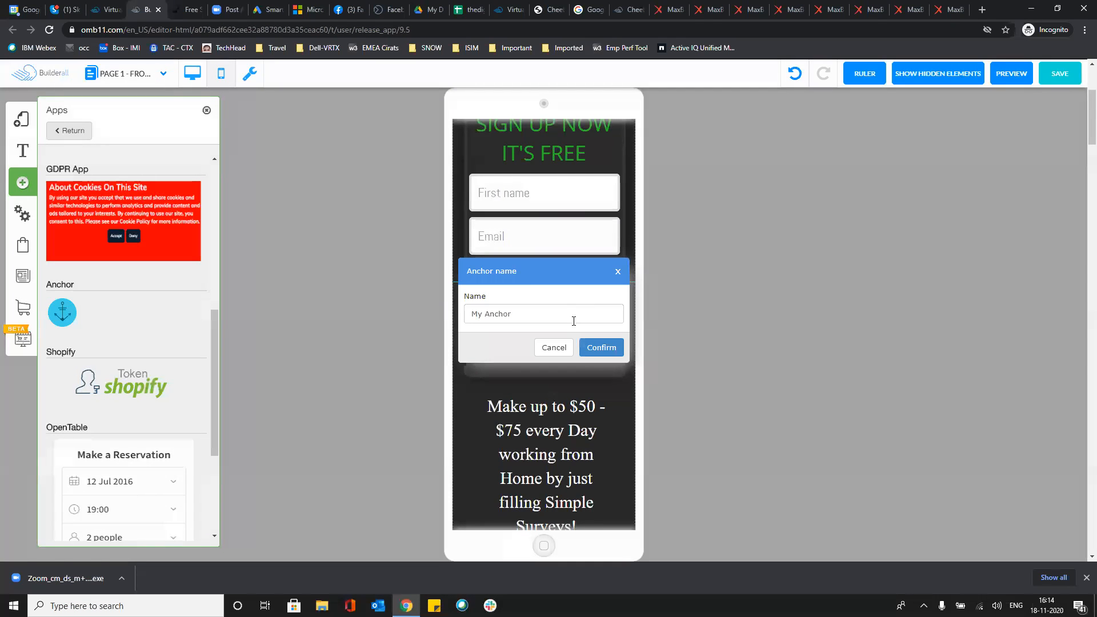
pyautogui.click(618, 270)
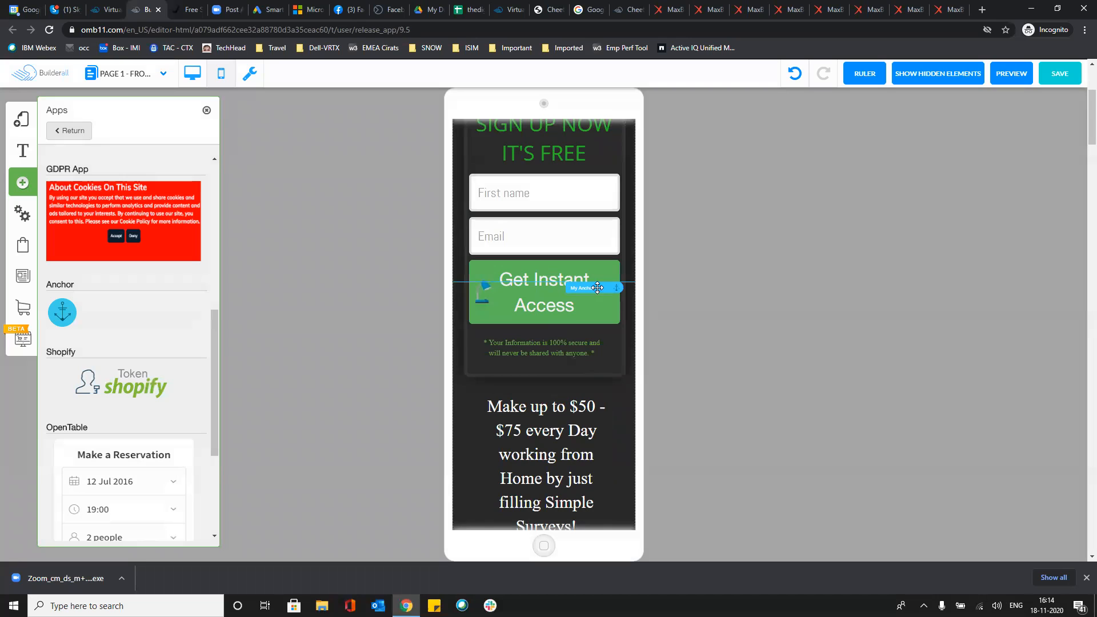
pyautogui.click(596, 285)
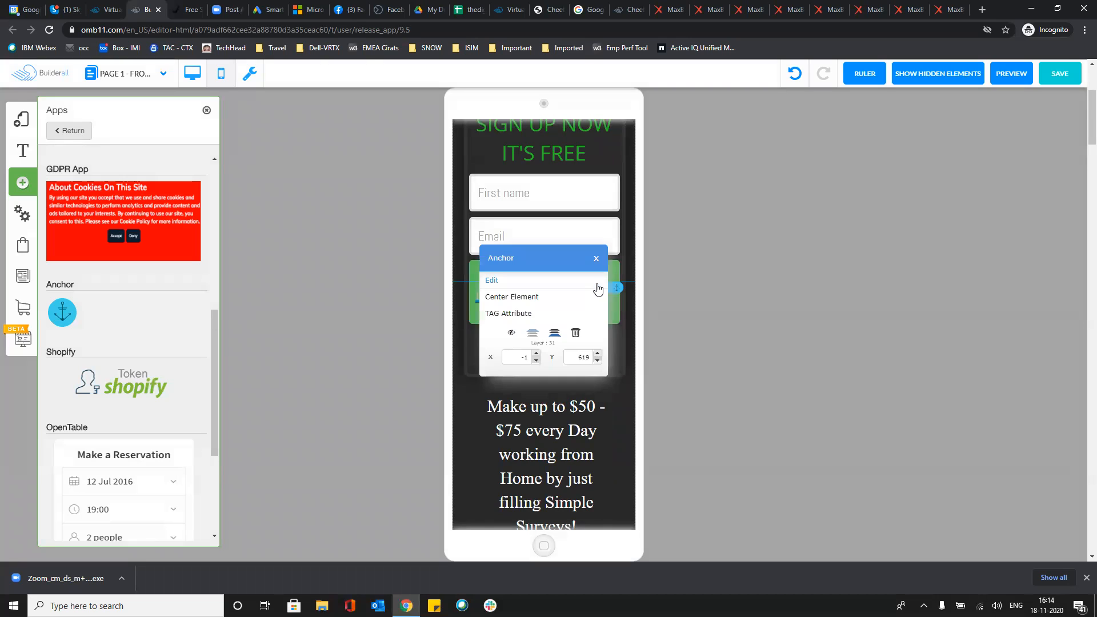
pyautogui.click(491, 281)
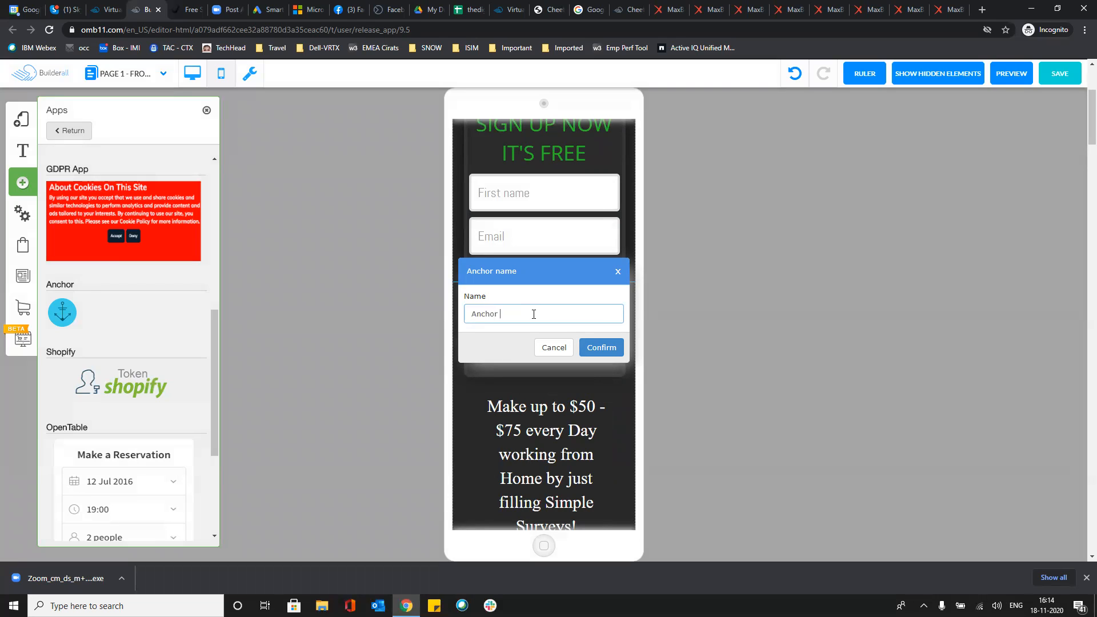
pyautogui.click(587, 348)
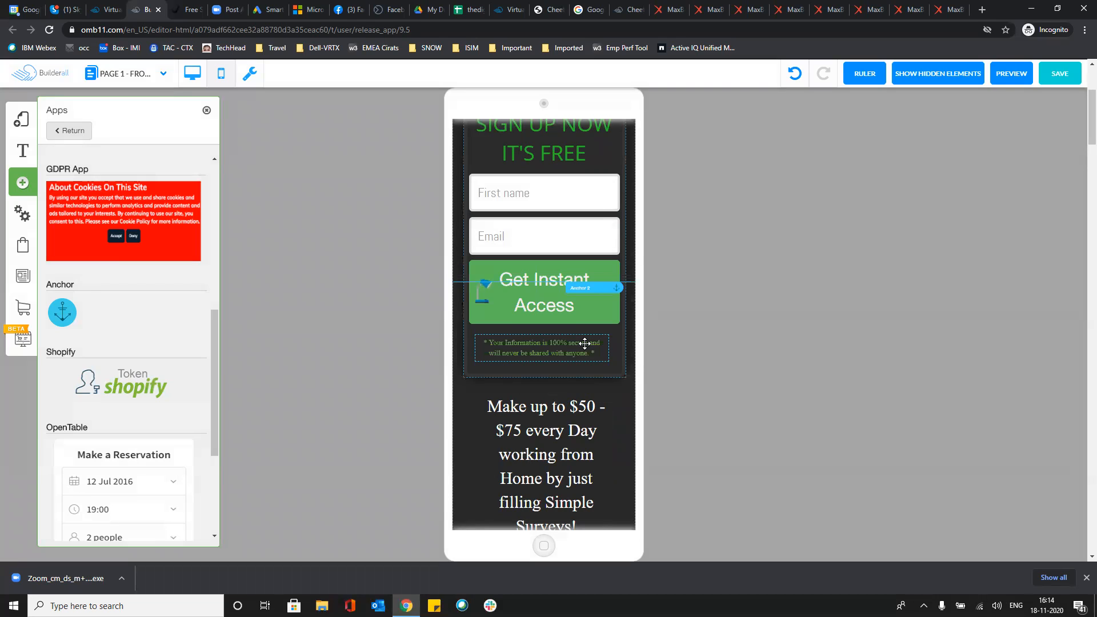
# Check which anchor the "Click Here To Download Your Free Report" button's action links to, and close its settings without changes
pyautogui.scroll(-10, 562, 370)
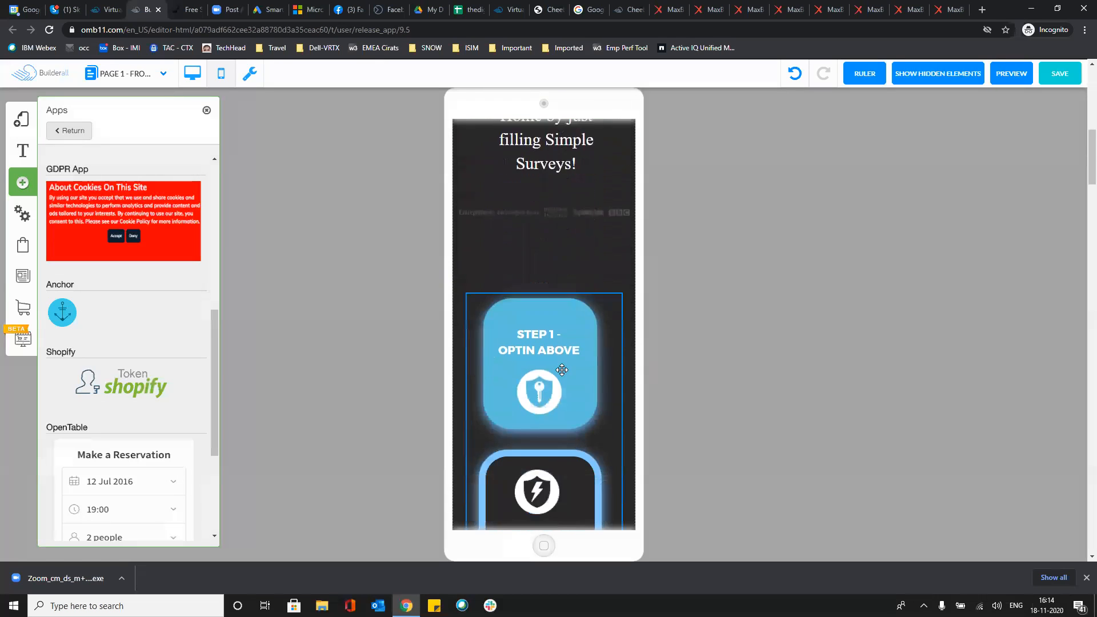
pyautogui.scroll(-10, 562, 370)
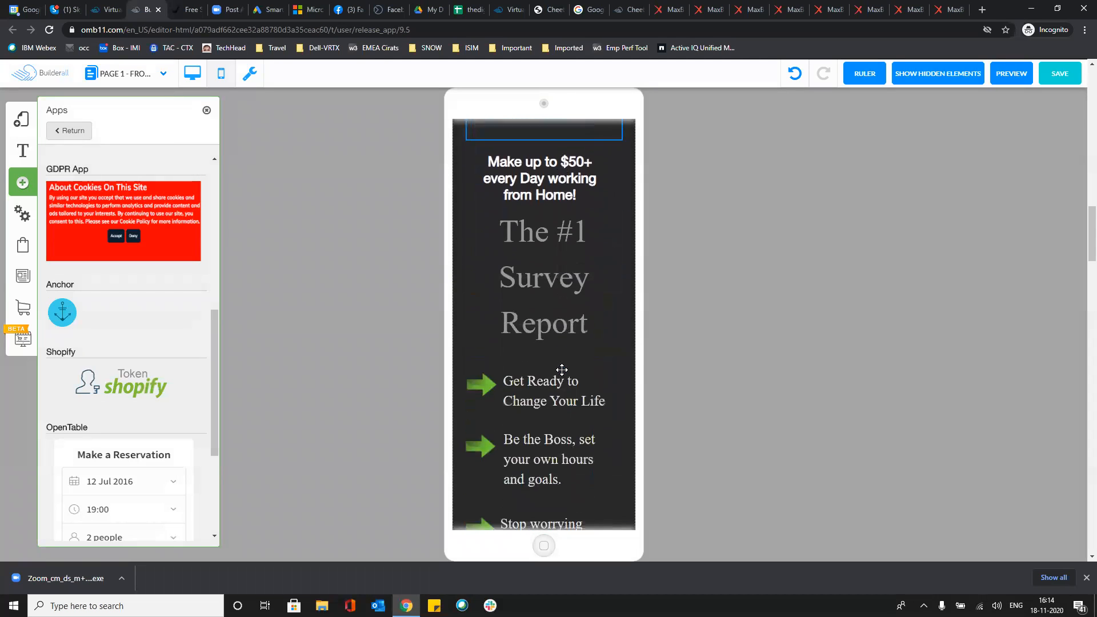
pyautogui.scroll(-10, 562, 370)
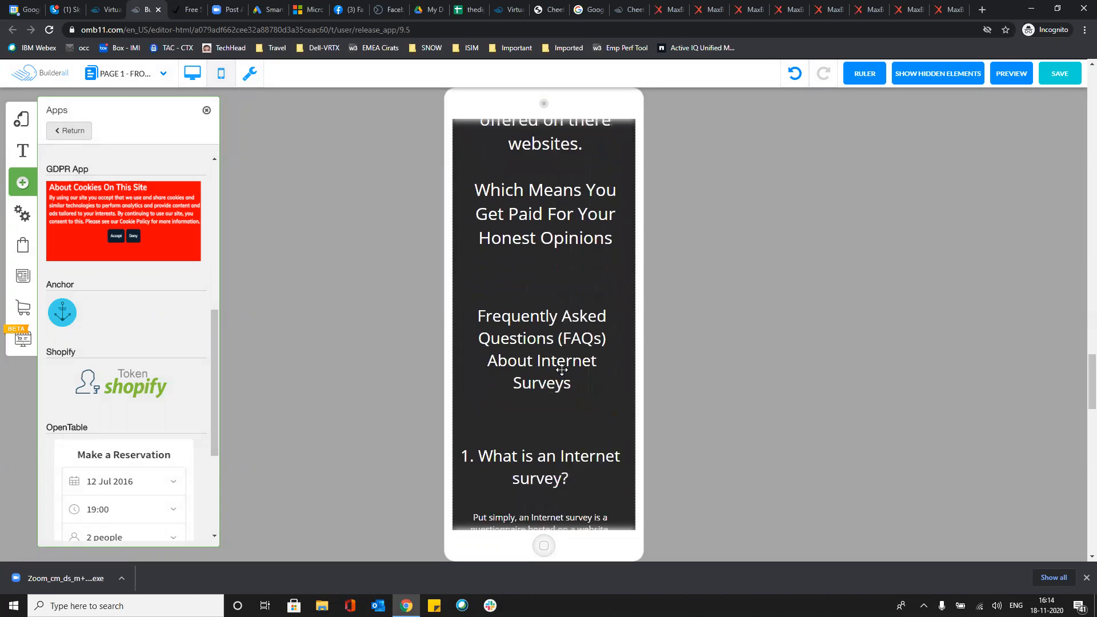
pyautogui.scroll(10, 566, 278)
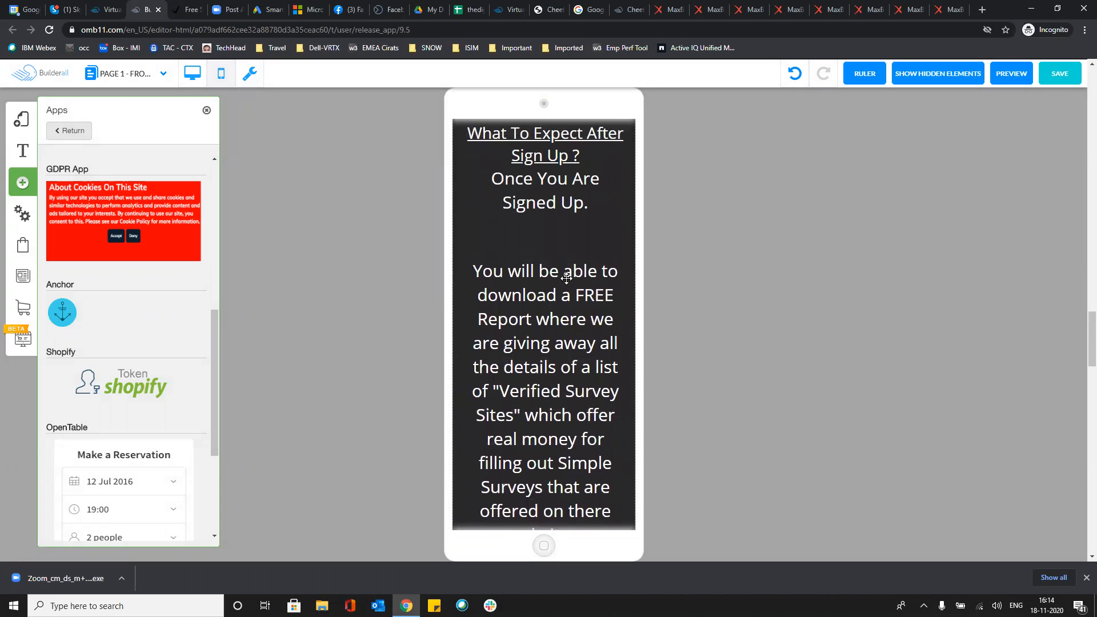
pyautogui.scroll(1, 566, 279)
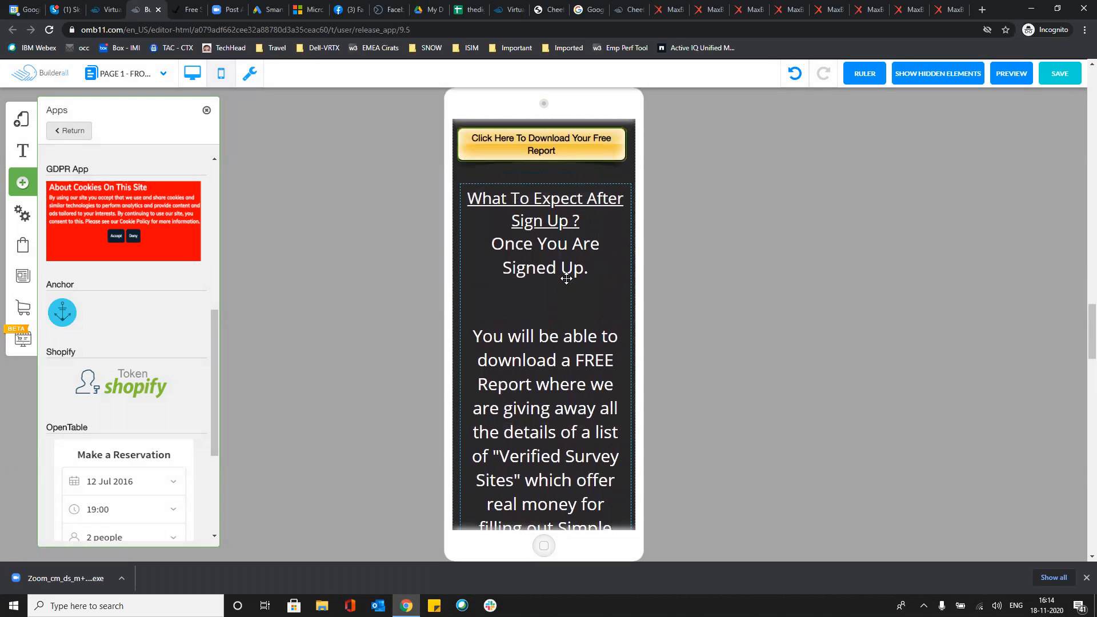
pyautogui.click(568, 163)
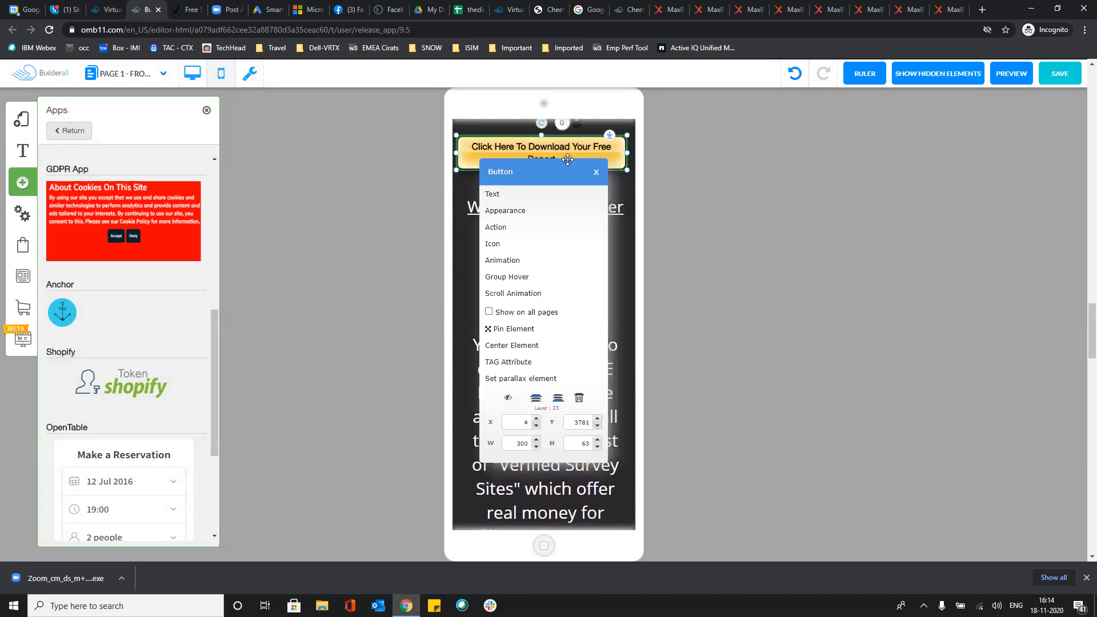
pyautogui.click(496, 227)
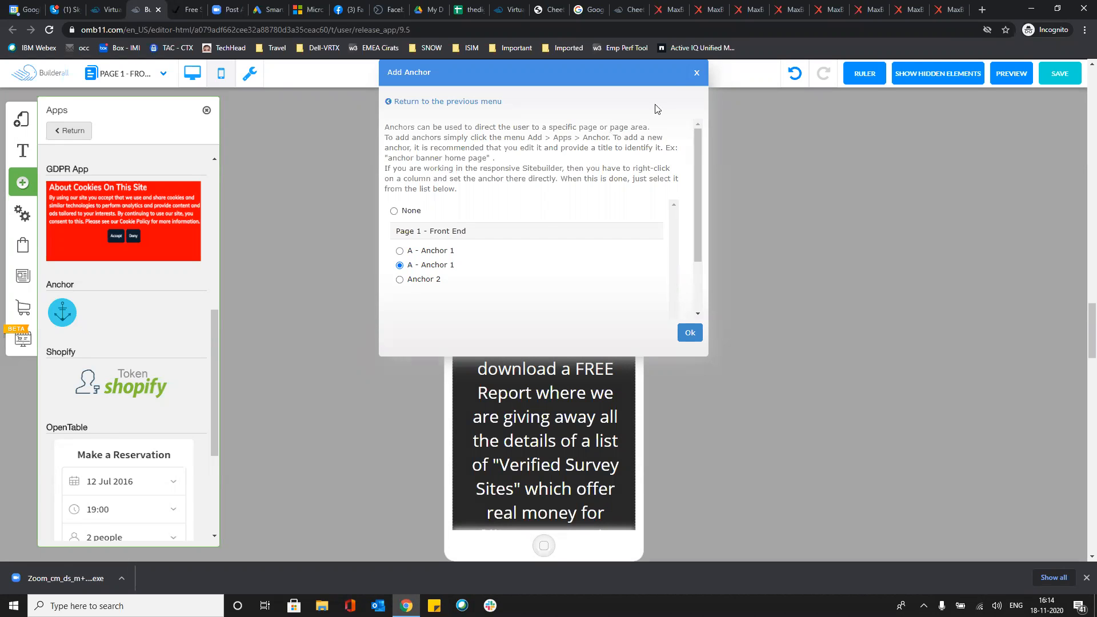
pyautogui.click(695, 75)
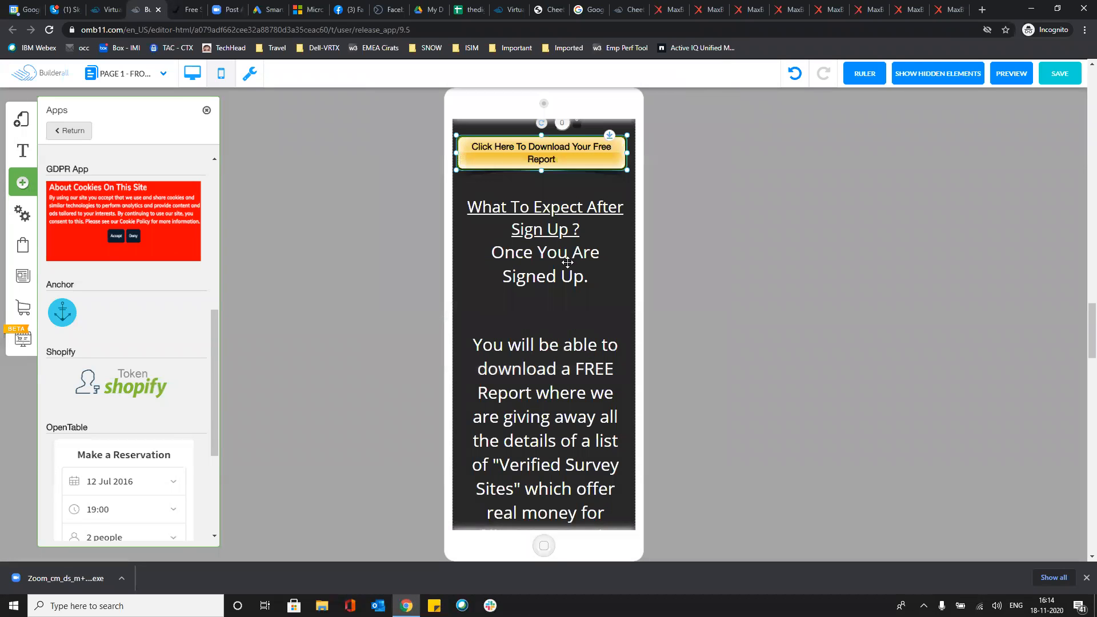
# Delete the "Anchor 2" marker from the "Get Instant Access" button on the mobile page
pyautogui.scroll(5, 567, 262)
pyautogui.scroll(6, 563, 275)
pyautogui.scroll(6, 563, 274)
pyautogui.scroll(6, 563, 274)
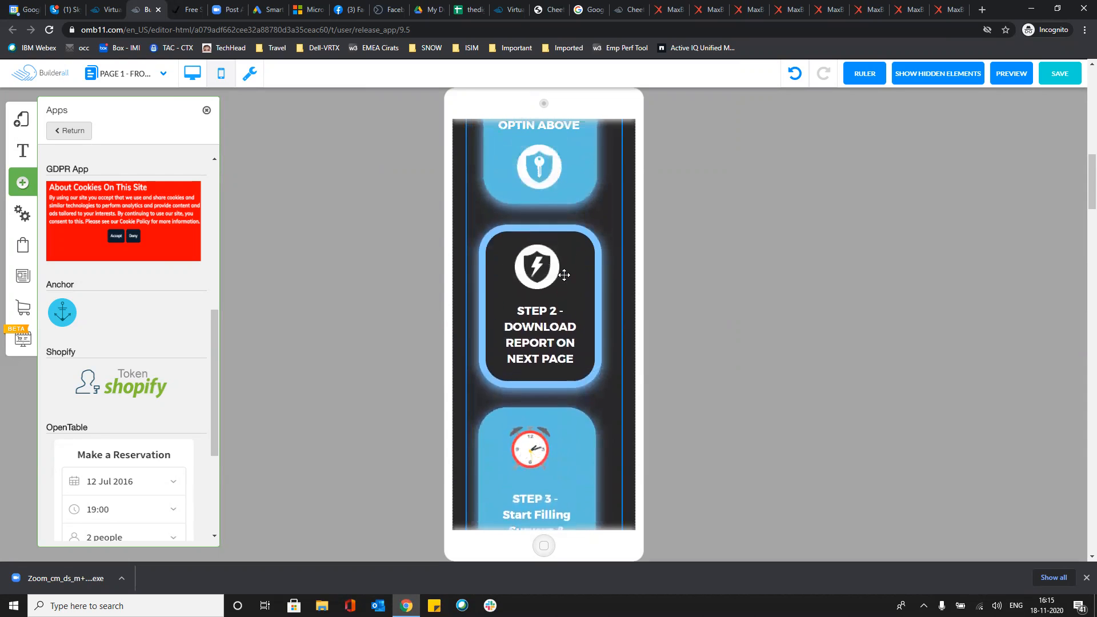
pyautogui.scroll(6, 564, 275)
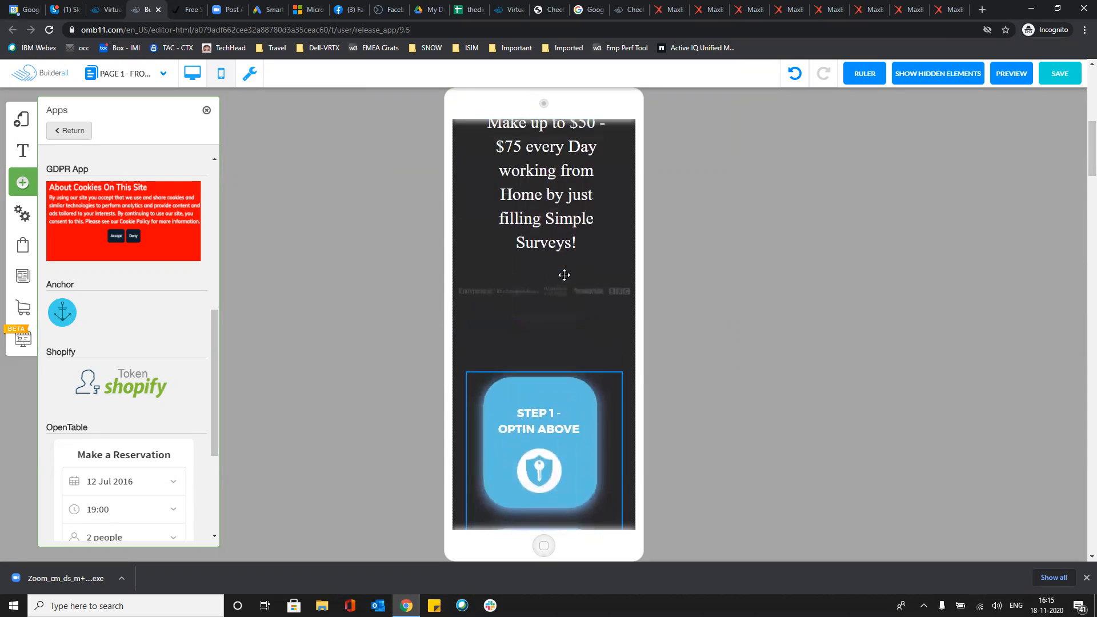
pyautogui.scroll(5, 563, 274)
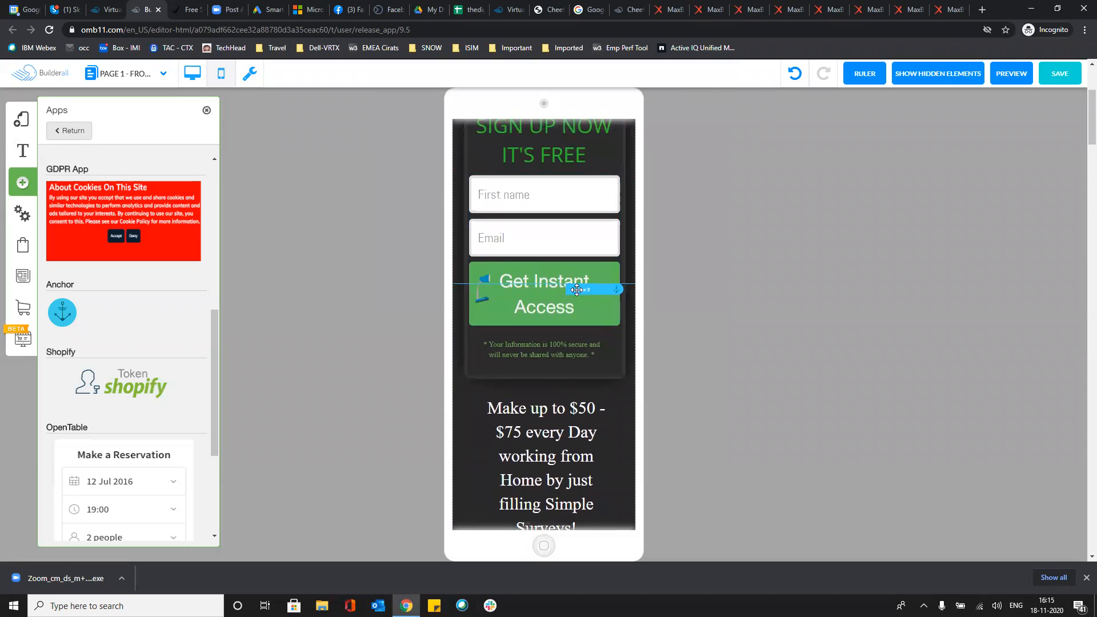
pyautogui.click(589, 289)
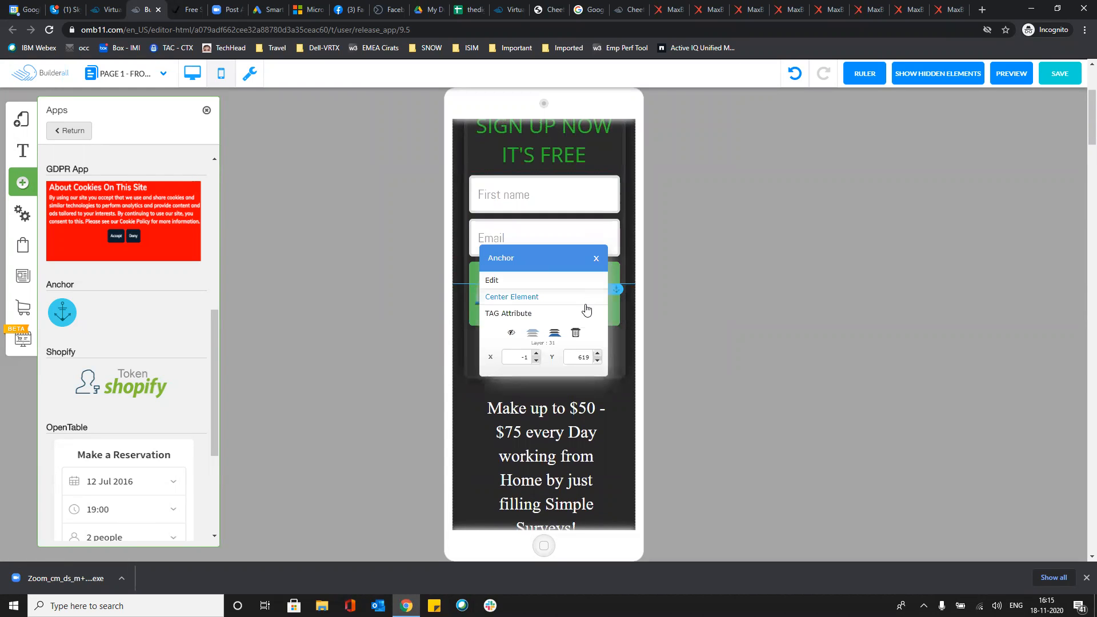
pyautogui.click(575, 337)
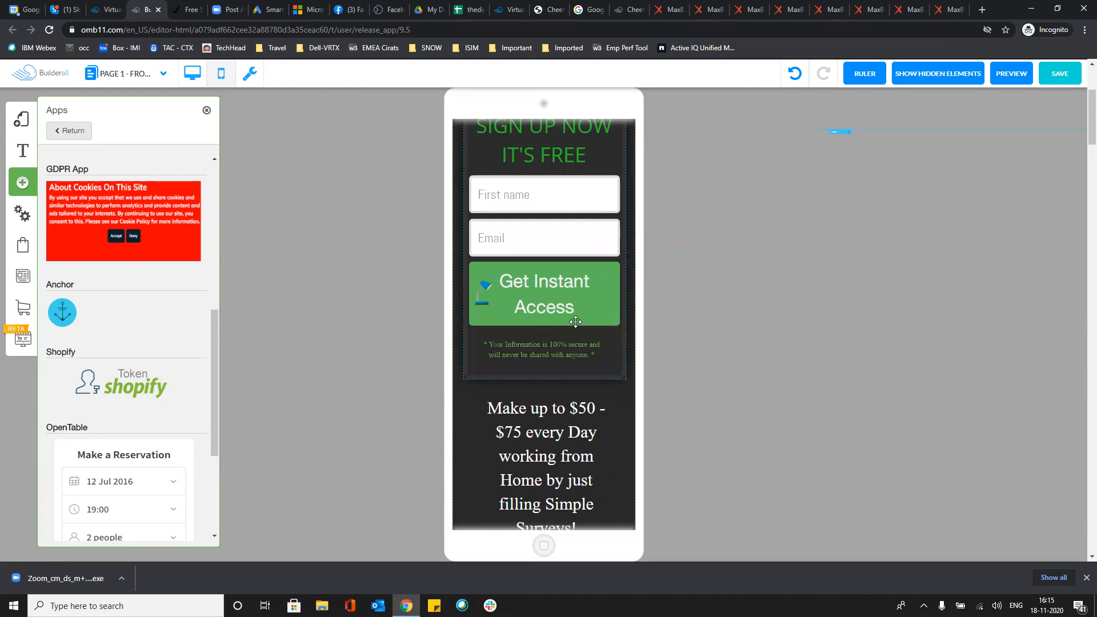
pyautogui.scroll(3, 575, 313)
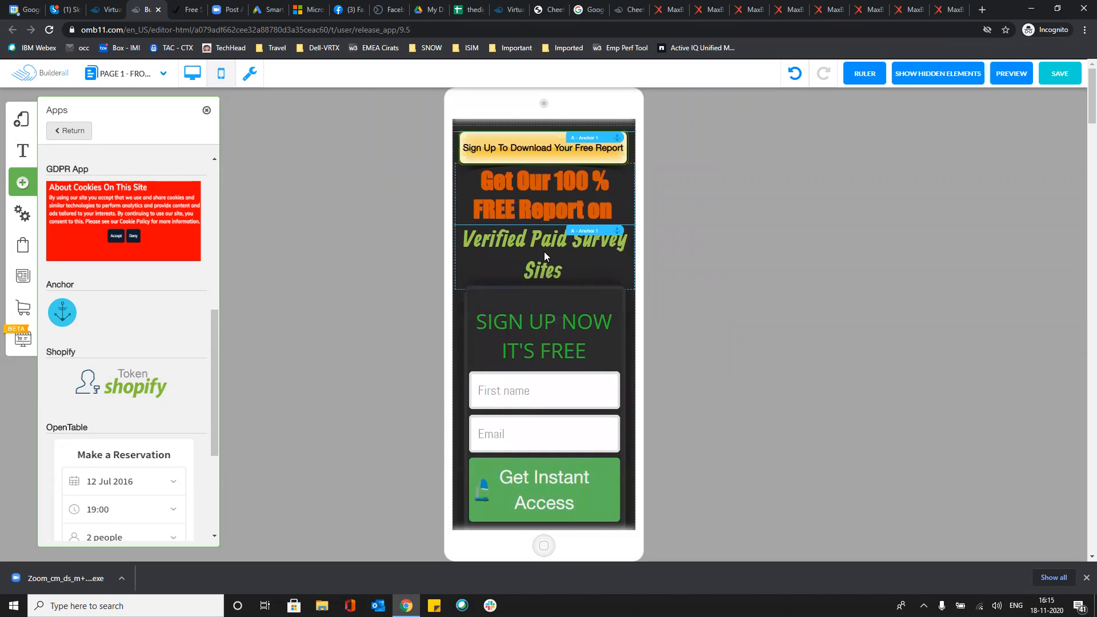
# Switch to the desktop layout, look down the page to its footer, and save all changes
pyautogui.click(185, 73)
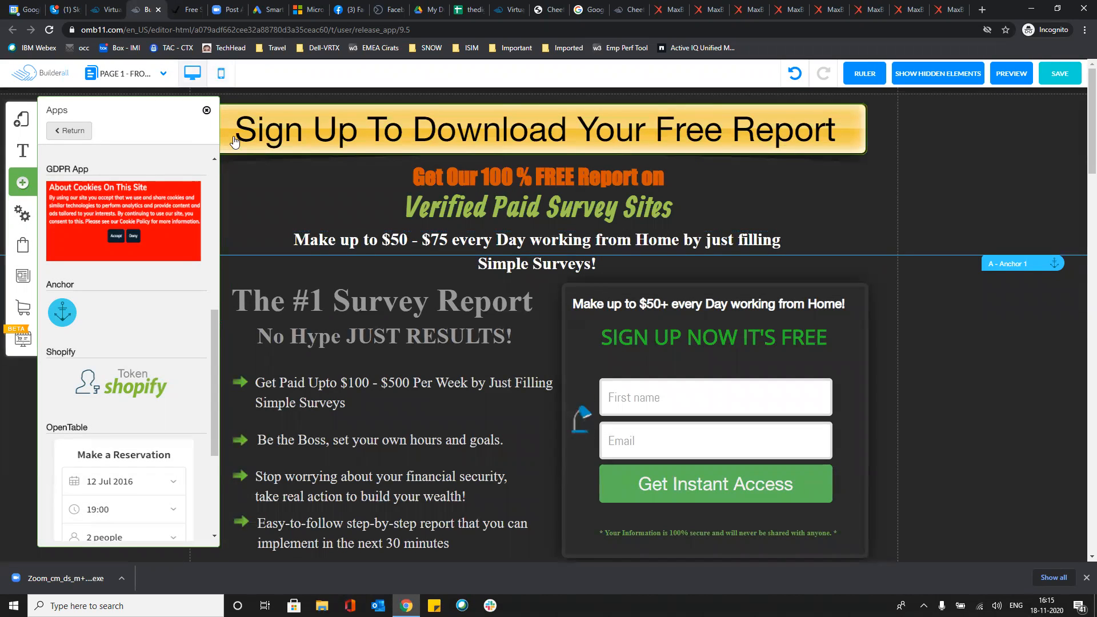
pyautogui.click(207, 110)
pyautogui.scroll(-20, 376, 322)
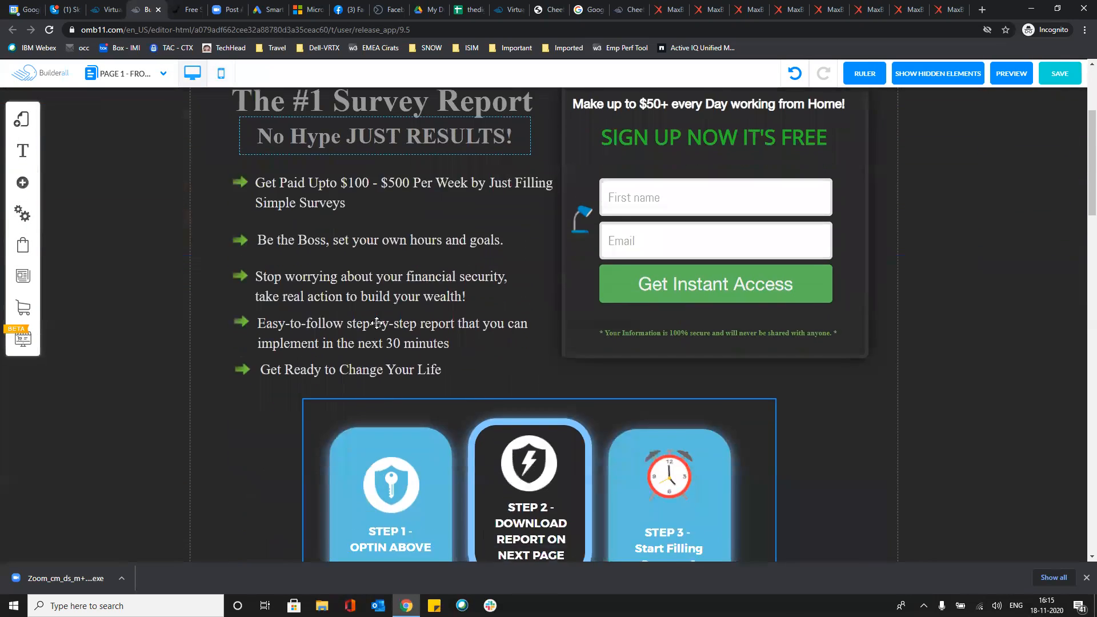
pyautogui.scroll(-10, 376, 322)
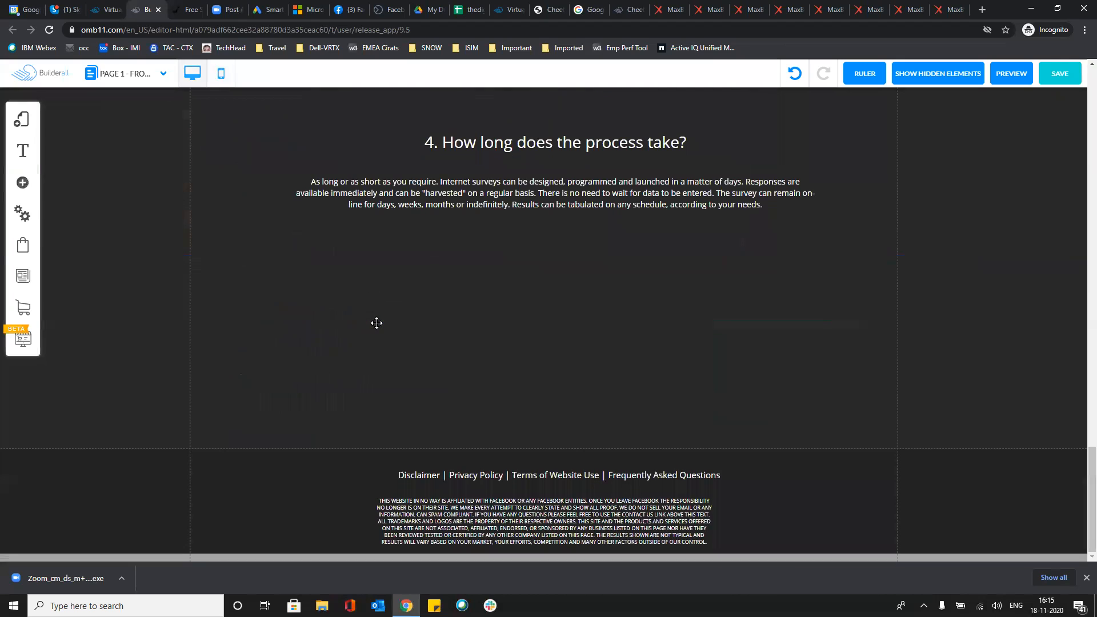
pyautogui.click(1055, 77)
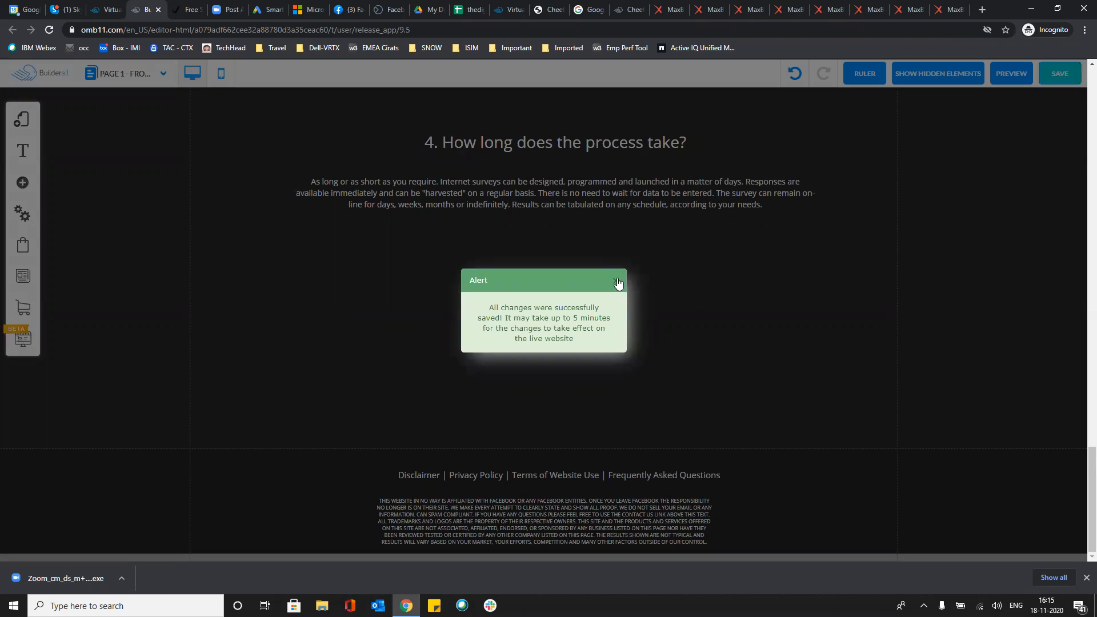
pyautogui.click(615, 281)
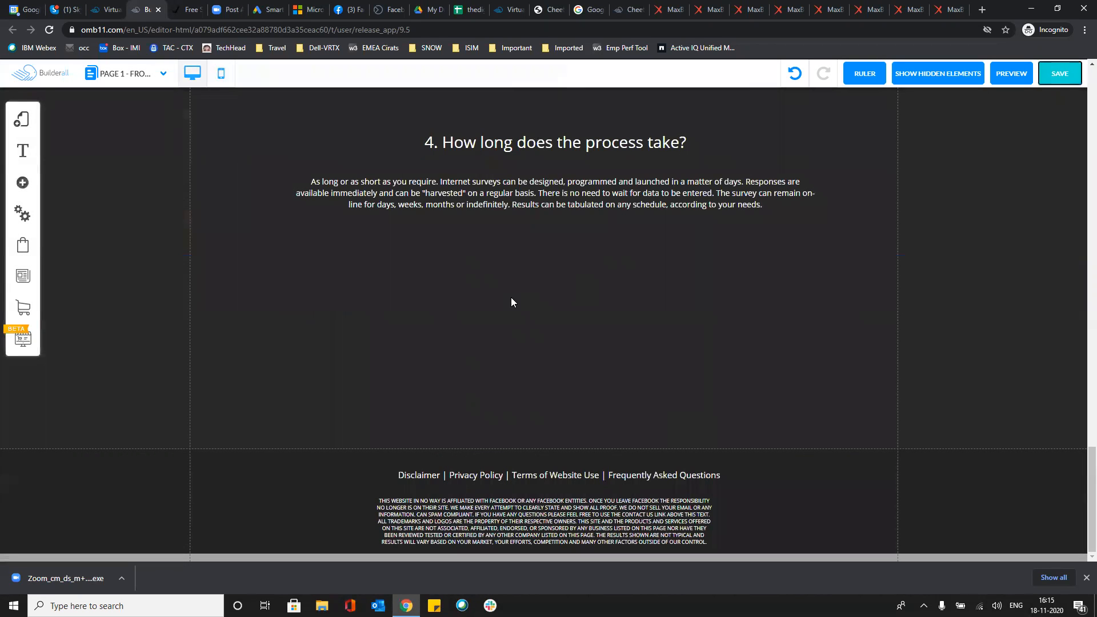
# Open "Page 2 - Thank You Page" of the Free Survey Report layout for editing
pyautogui.scroll(15, 511, 303)
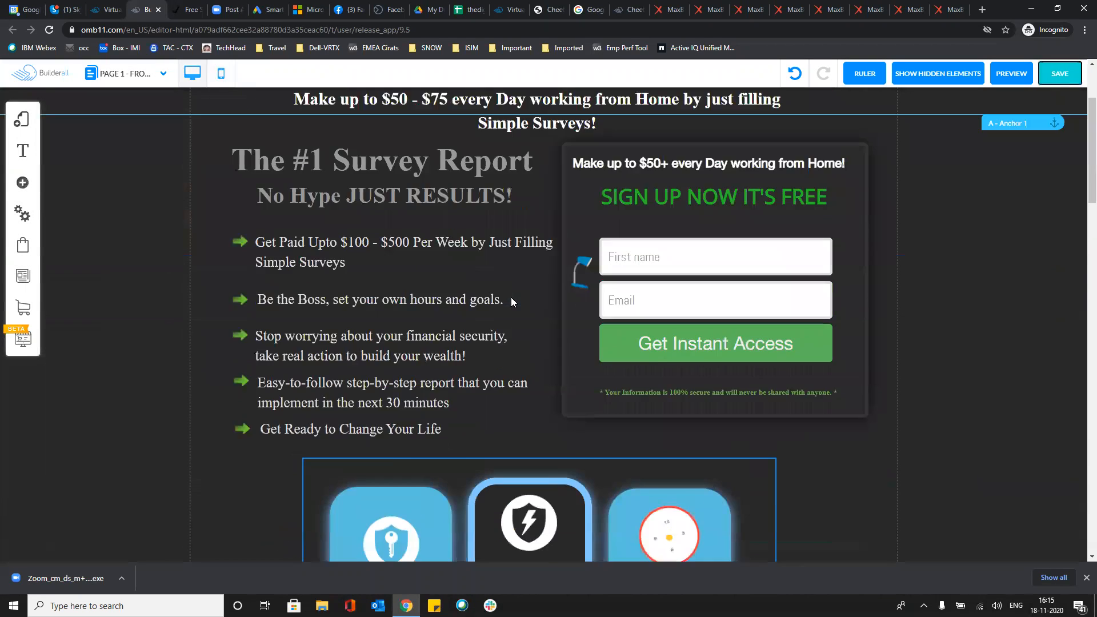
pyautogui.scroll(2, 511, 302)
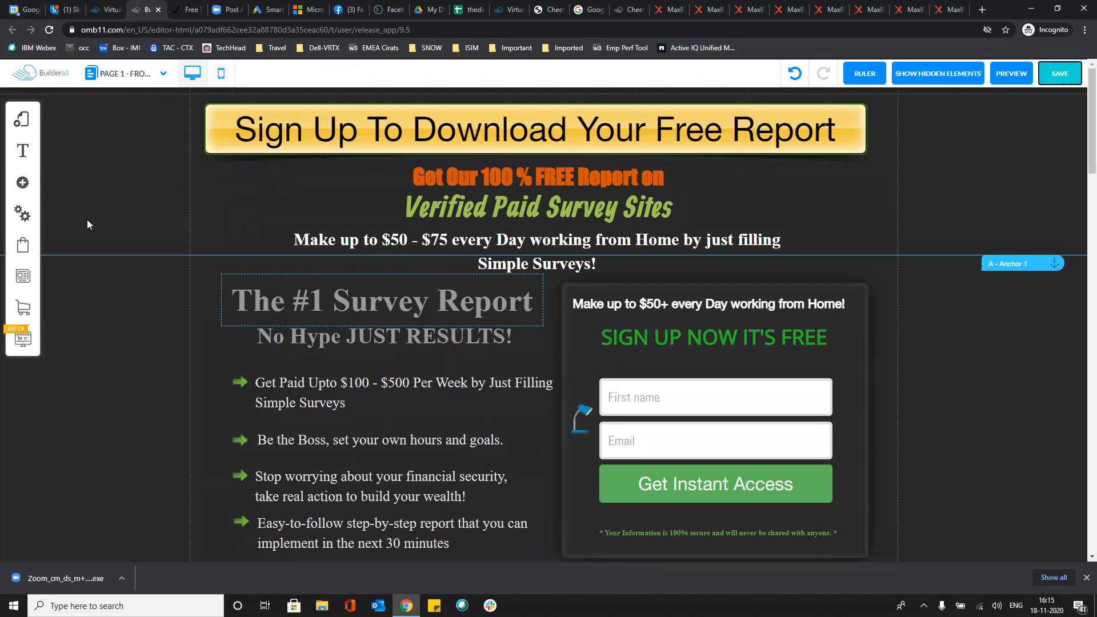
pyautogui.click(25, 123)
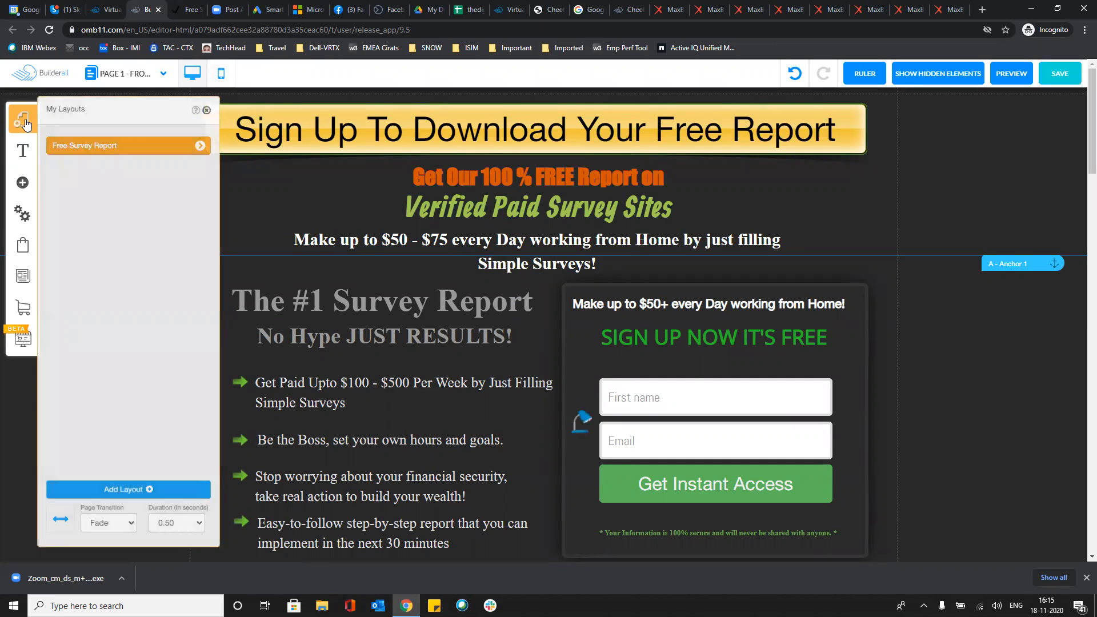
pyautogui.click(199, 146)
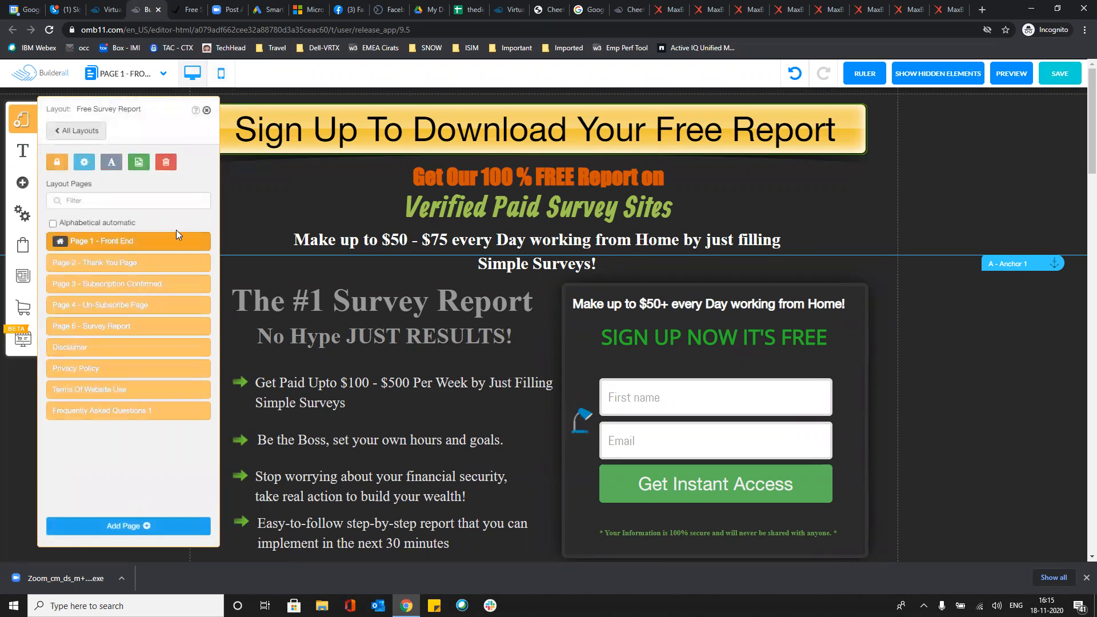
pyautogui.click(201, 264)
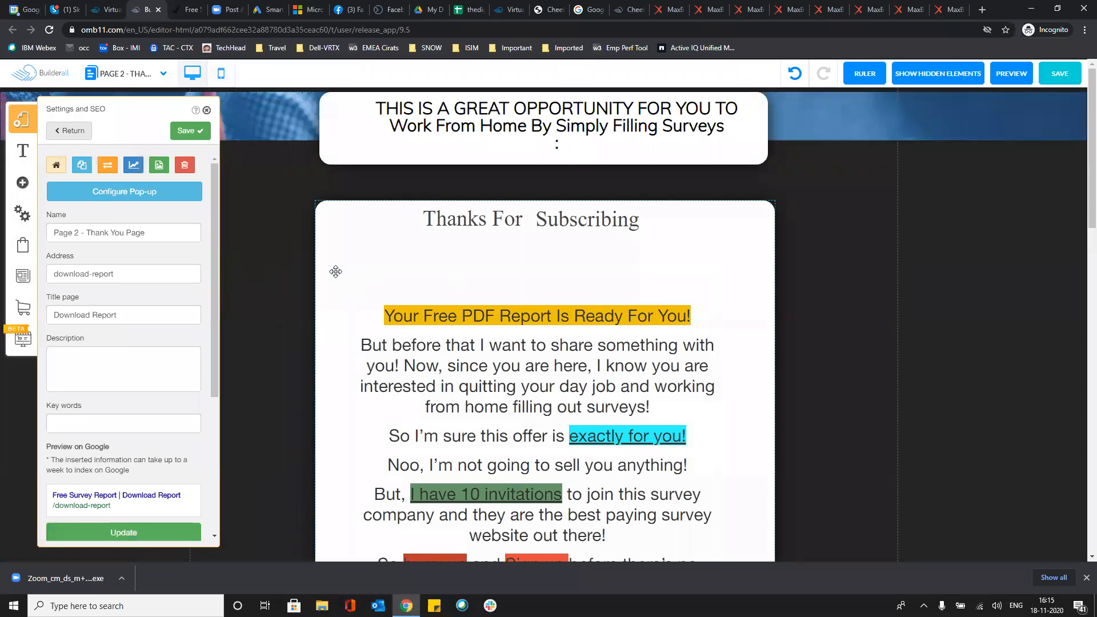
# Open the web link action settings of the "Sign Up Now!" button on the thank-you page
pyautogui.scroll(-3, 481, 277)
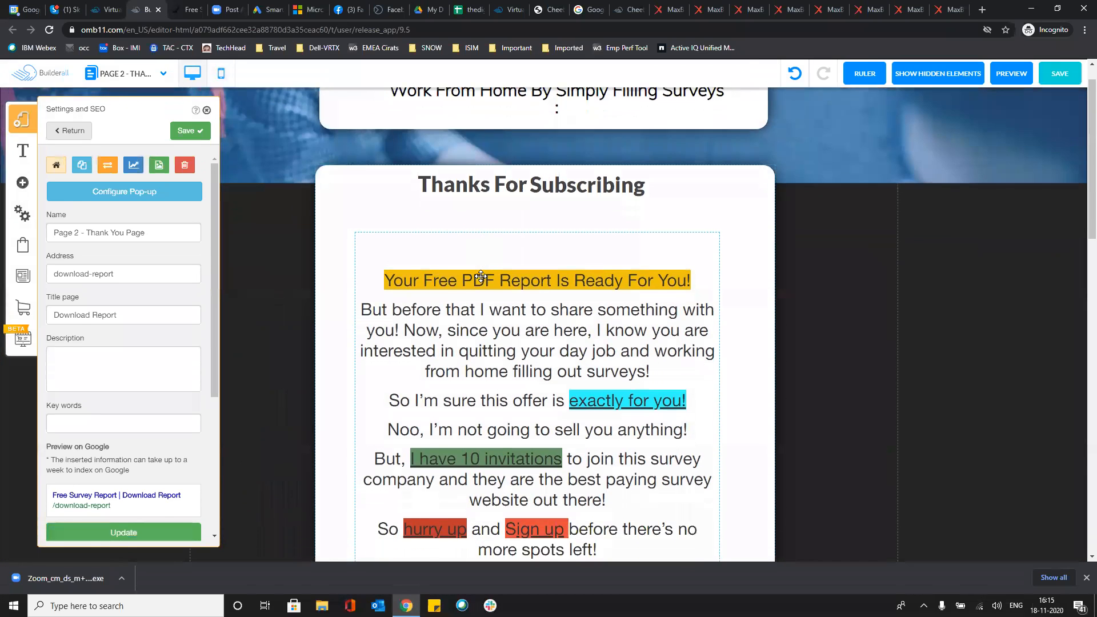
pyautogui.scroll(-1, 481, 277)
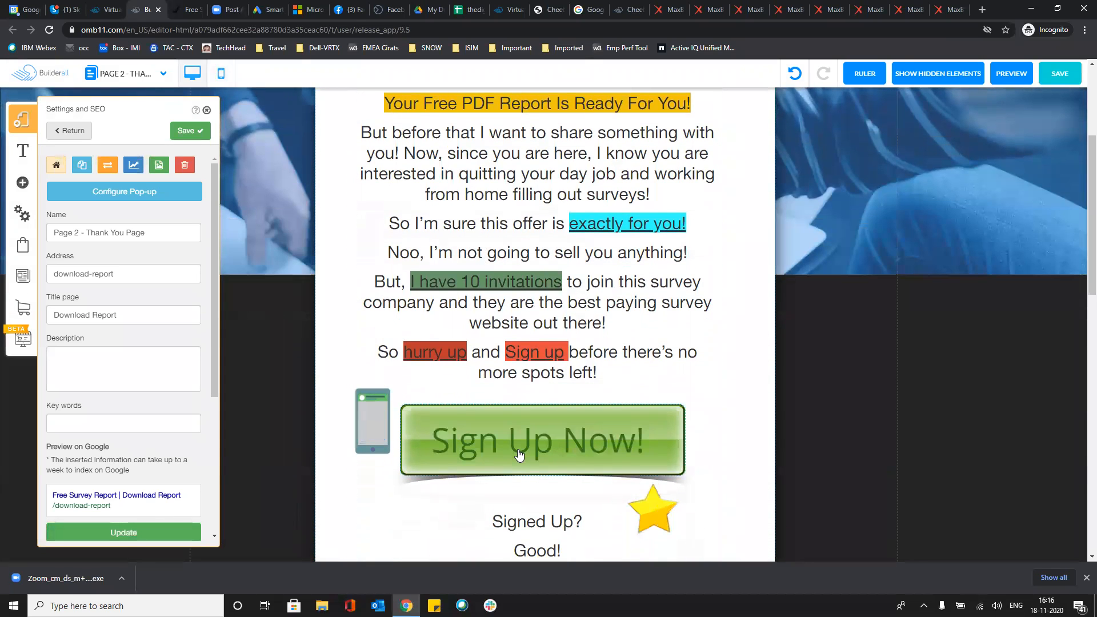
pyautogui.click(519, 454)
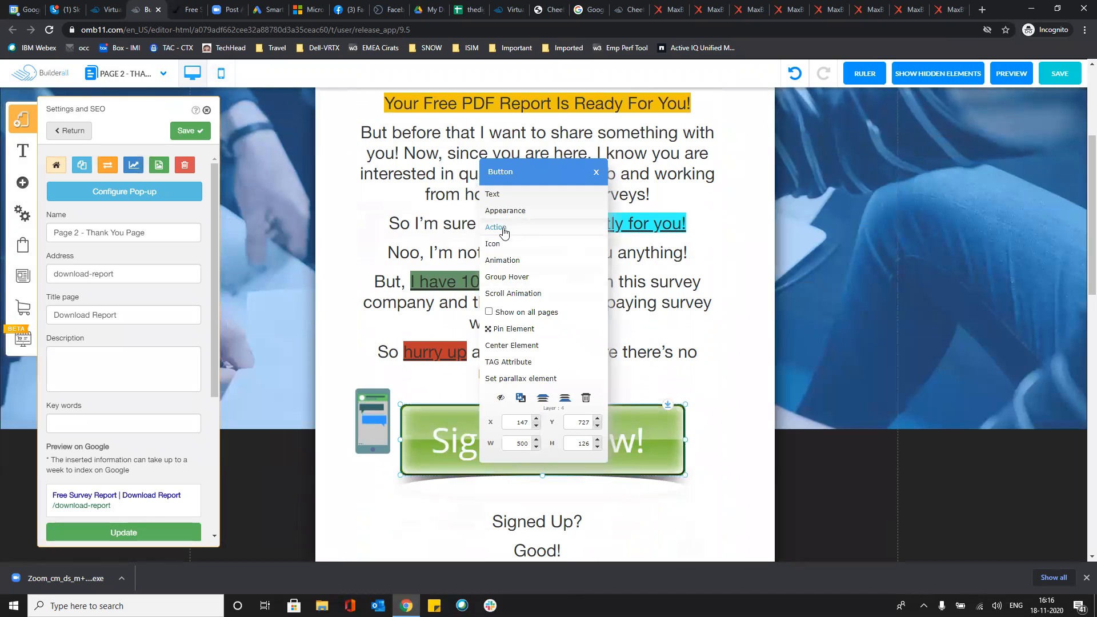
pyautogui.click(502, 227)
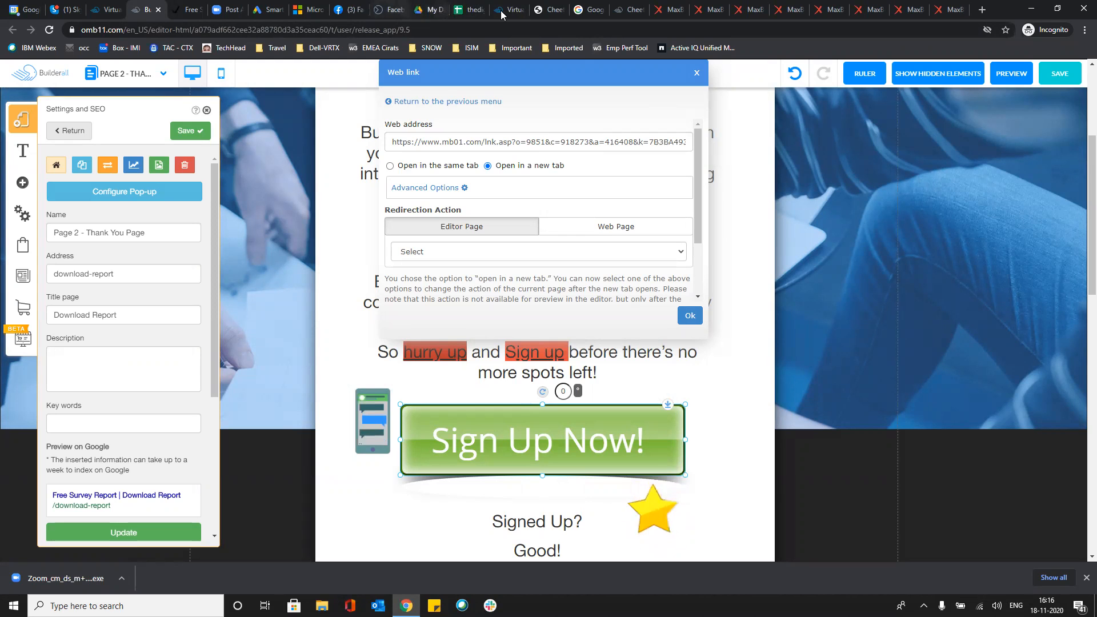
# Switch to the Google Sheets campaign list and copy the affiliate link of "Survey Voices (US) ID: 9851"
pyautogui.click(460, 10)
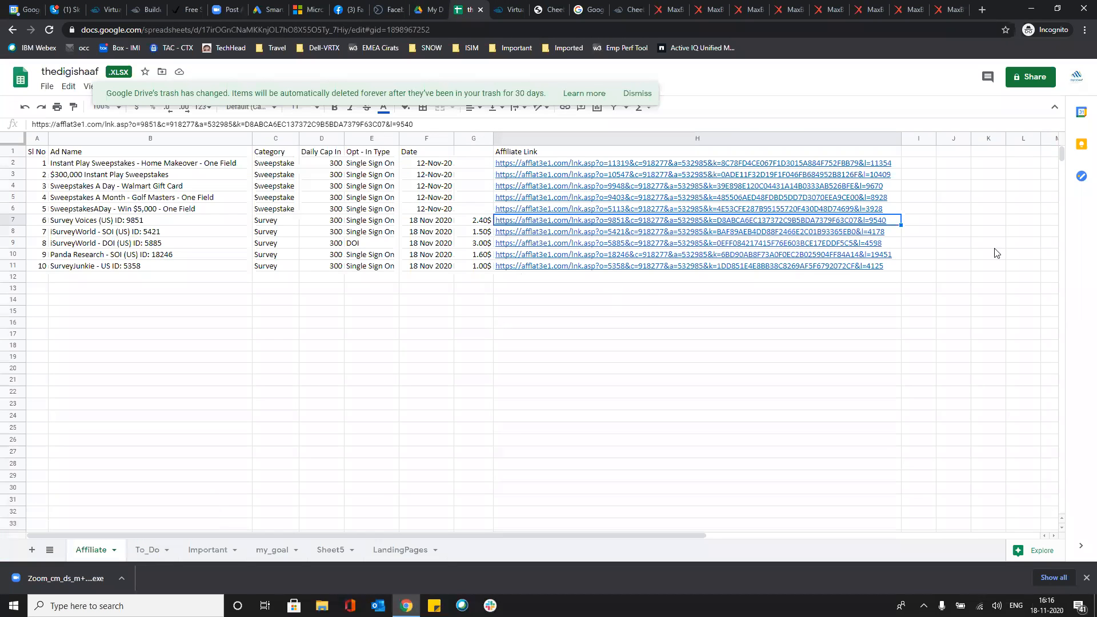
pyautogui.click(729, 126)
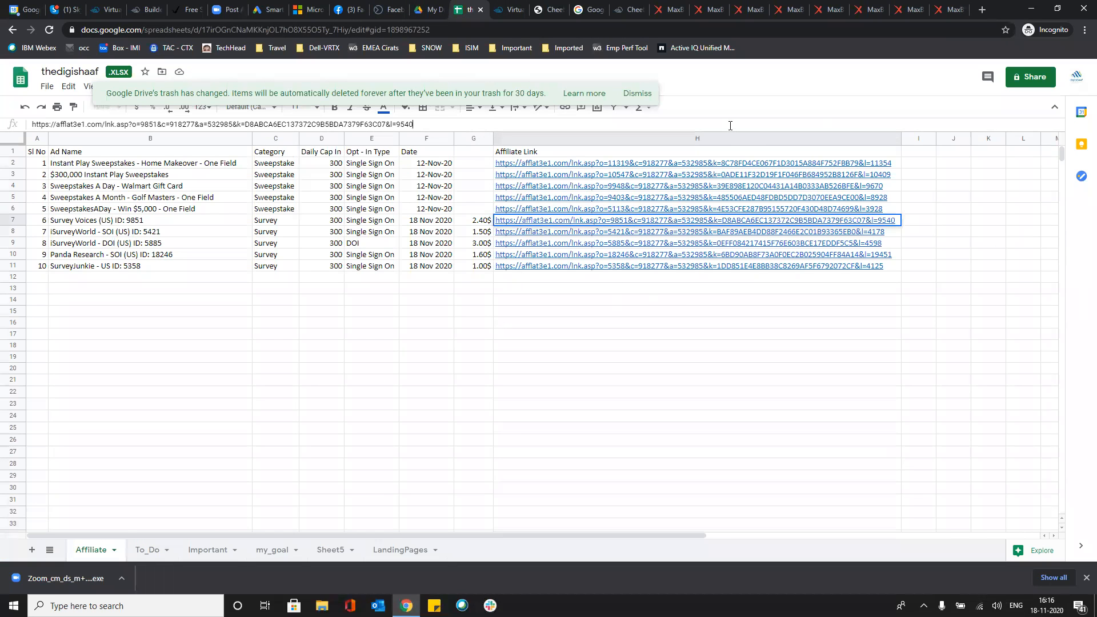
pyautogui.hotkey('ctrl', 'a')
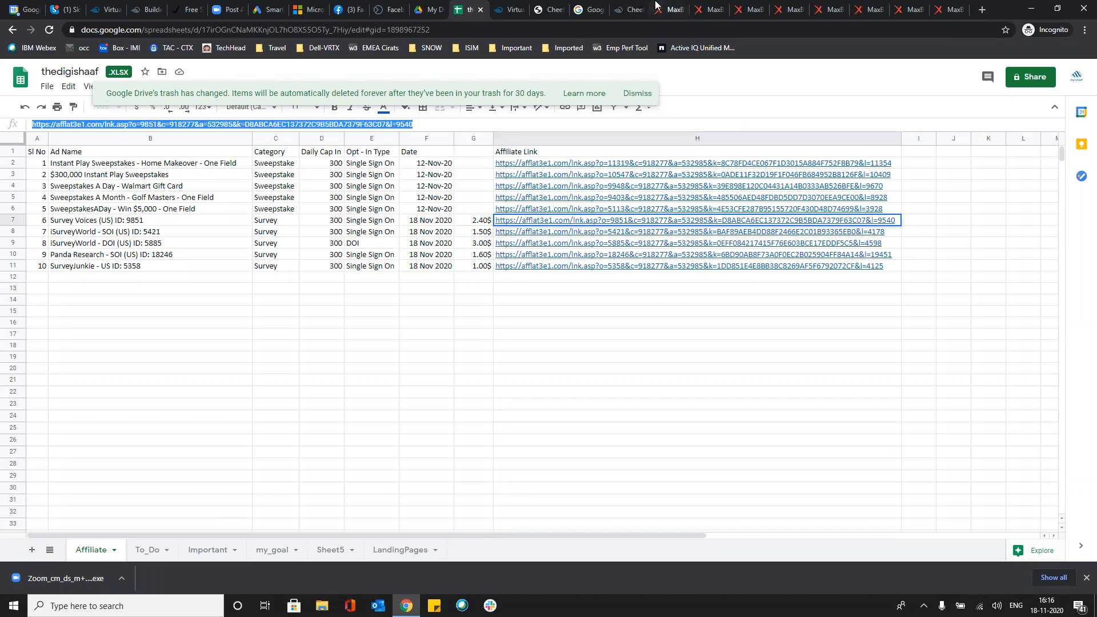
# Return to the Builderall editor and replace the "Sign Up Now!" button's web address with the copied Survey Voices affiliate link
pyautogui.click(190, 6)
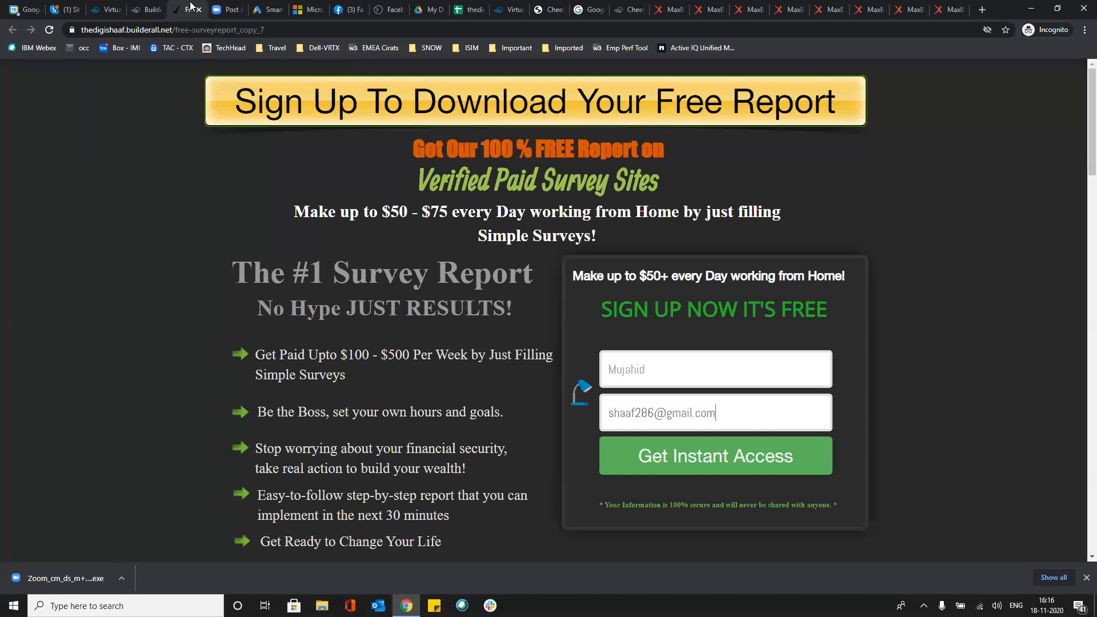
pyautogui.click(151, 9)
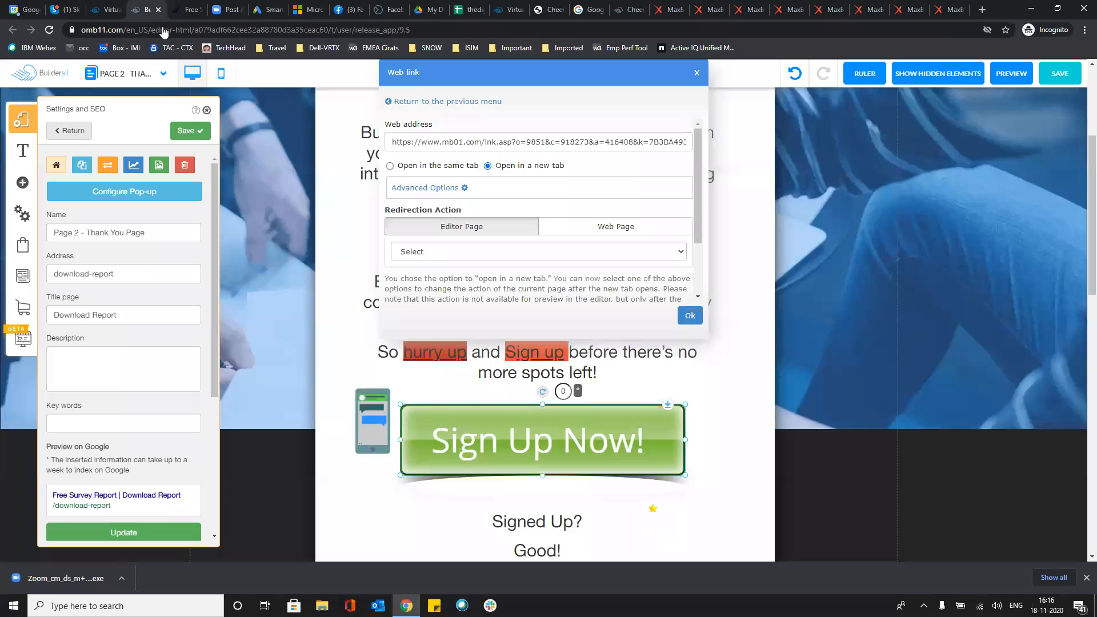
pyautogui.click(505, 143)
pyautogui.hotkey('ctrl', 'a')
pyautogui.hotkey('ctrl', 'v')
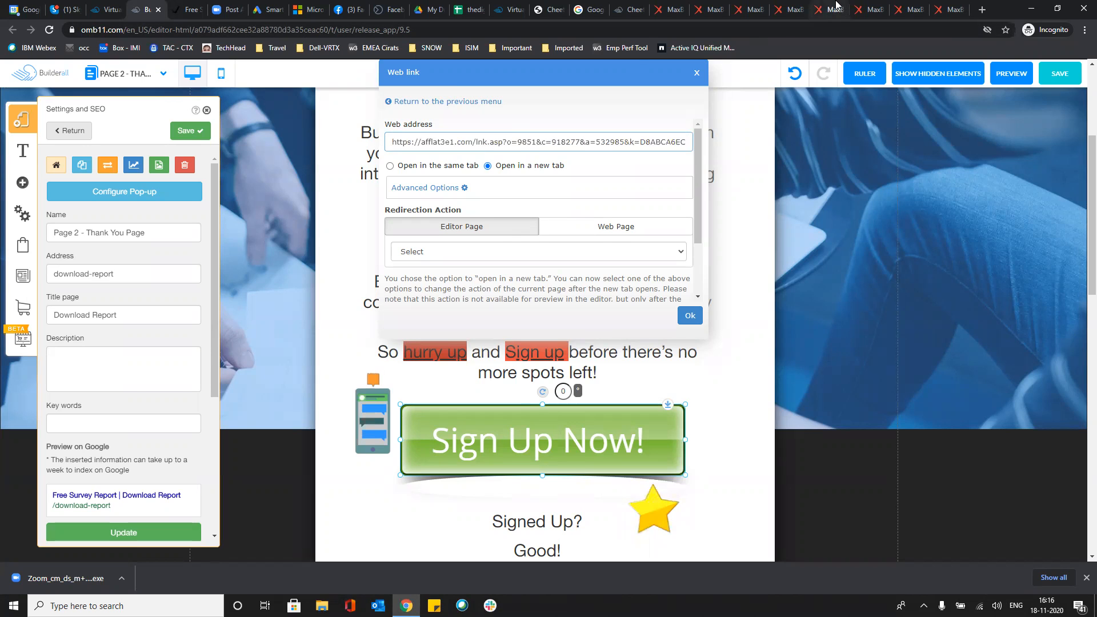
# Switch to MaxBounty and bring up the "Survey Voices (US) ID: 9851" campaign page with its tracking link builder
pyautogui.click(836, 6)
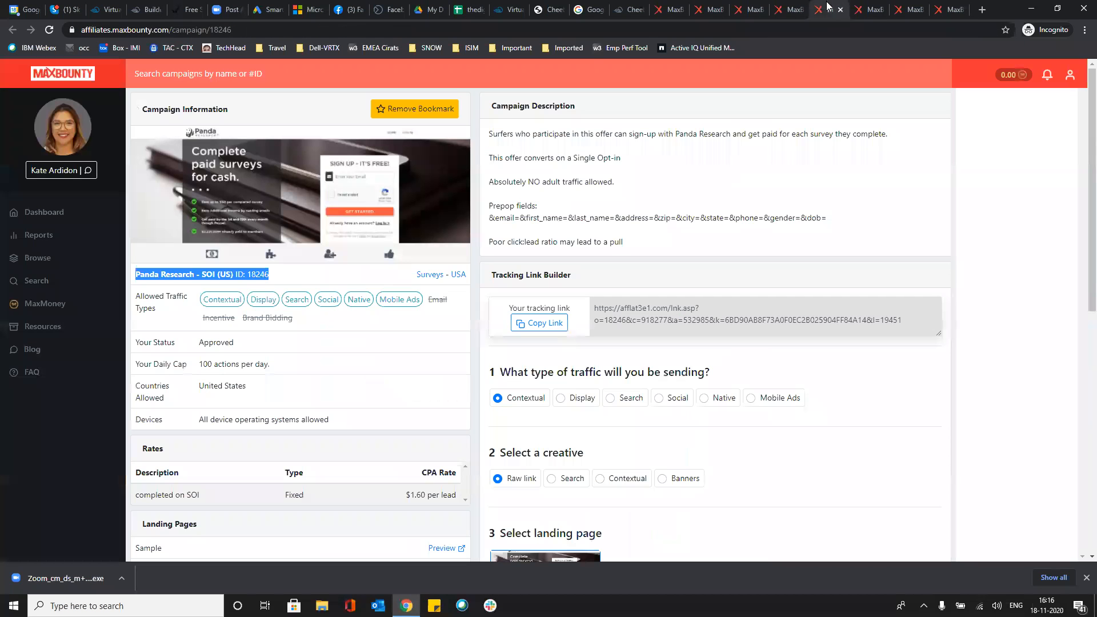
pyautogui.click(791, 9)
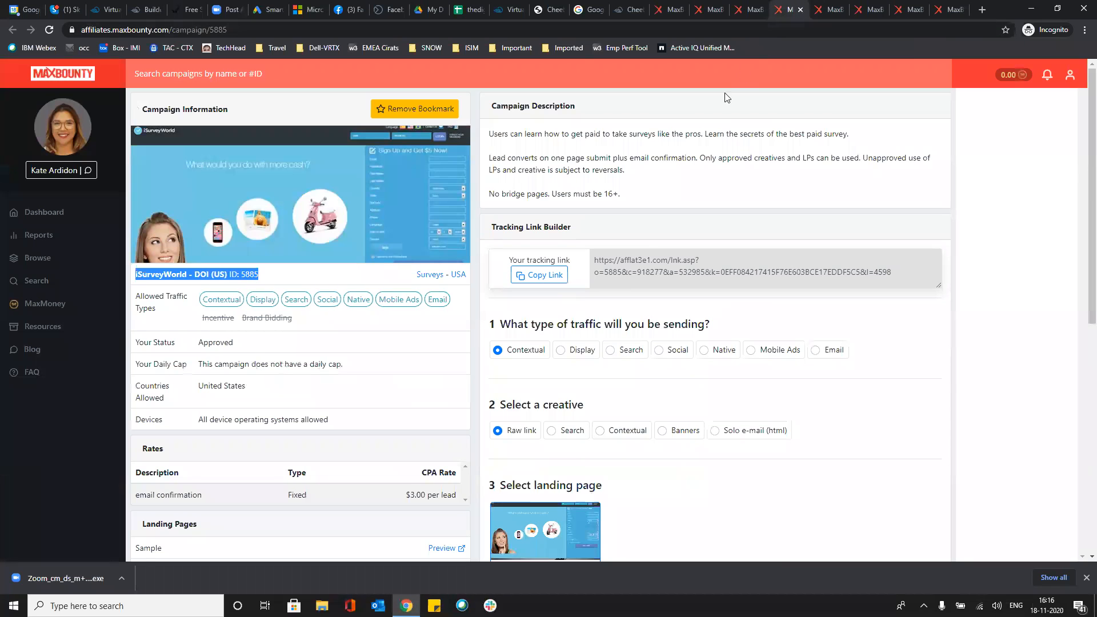
pyautogui.click(750, 7)
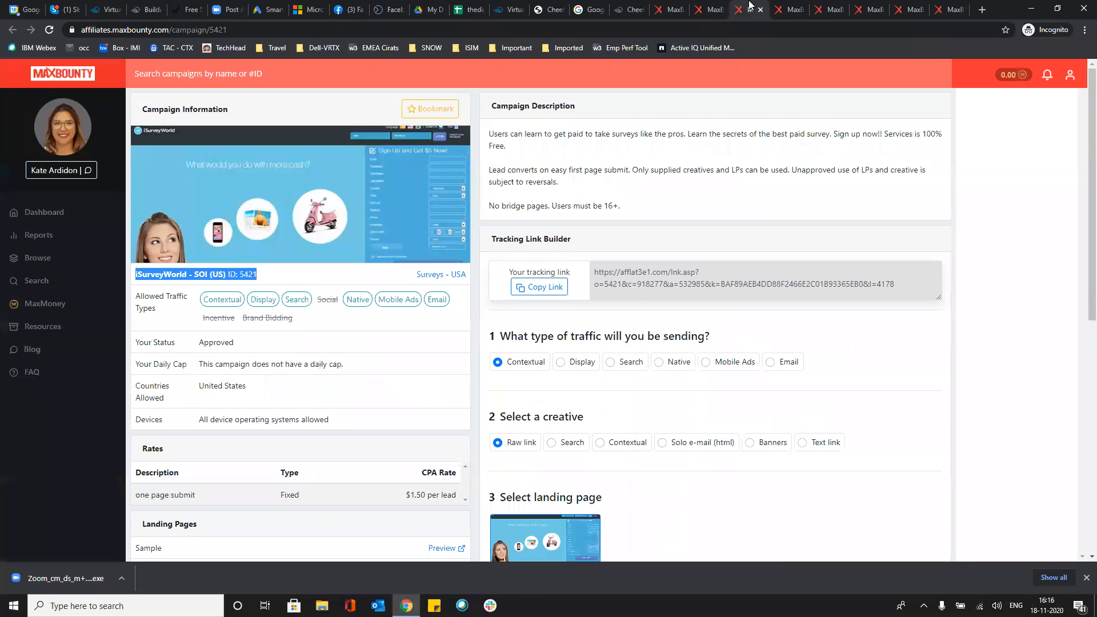
pyautogui.click(714, 5)
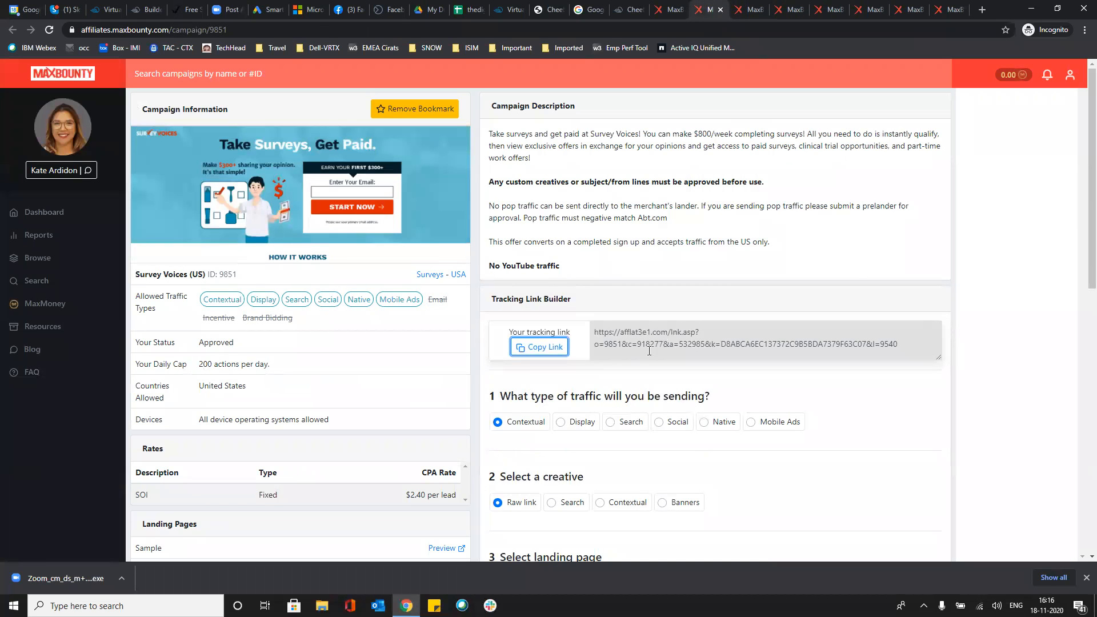
pyautogui.click(546, 348)
# Set Sub ID 1 of the Survey Voices tracking link to ty18novbing
pyautogui.scroll(-4, 1080, 559)
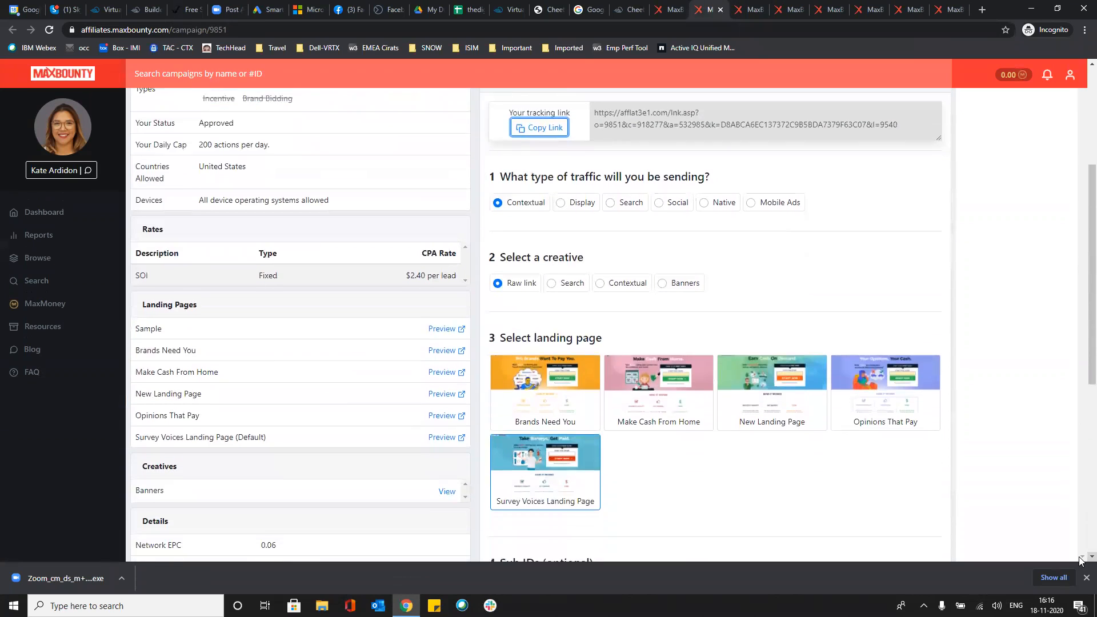
pyautogui.scroll(-3, 1080, 559)
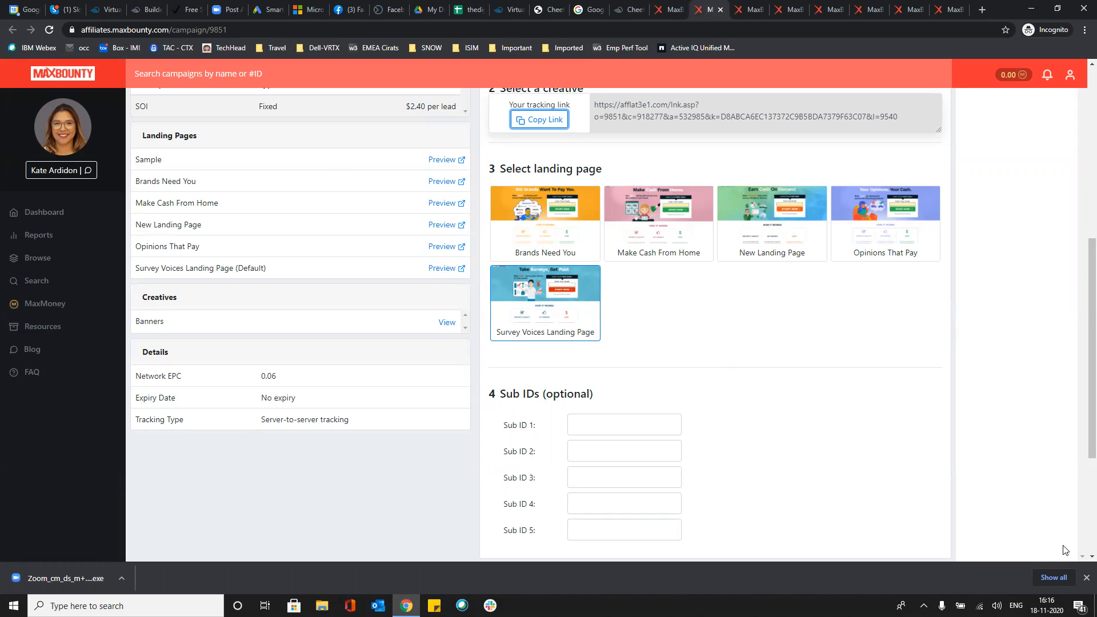
pyautogui.scroll(-1, 697, 538)
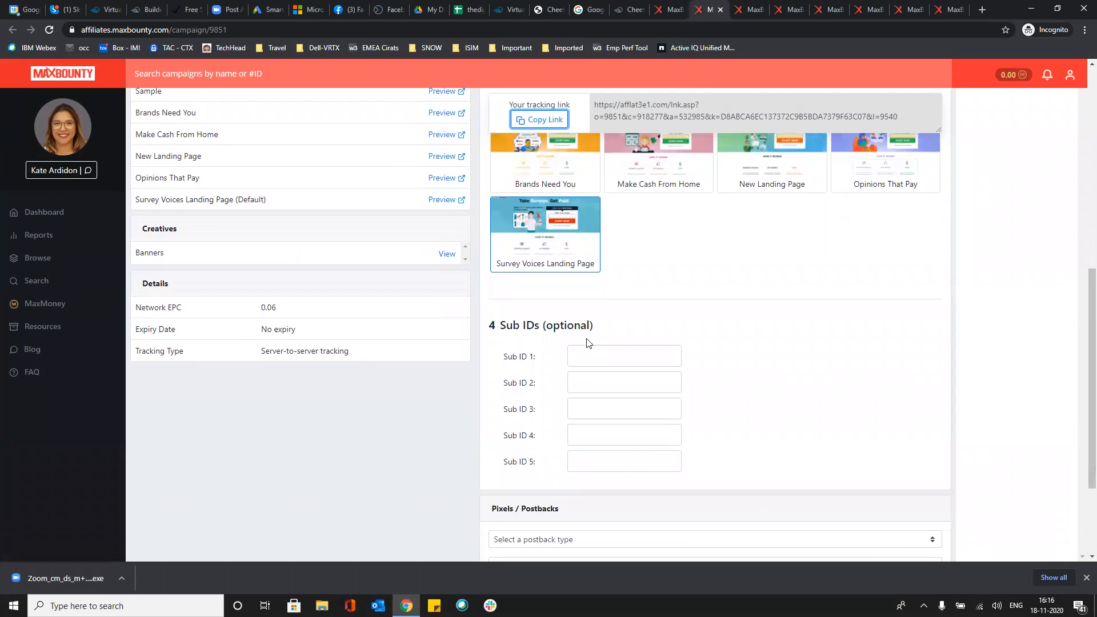
pyautogui.click(602, 351)
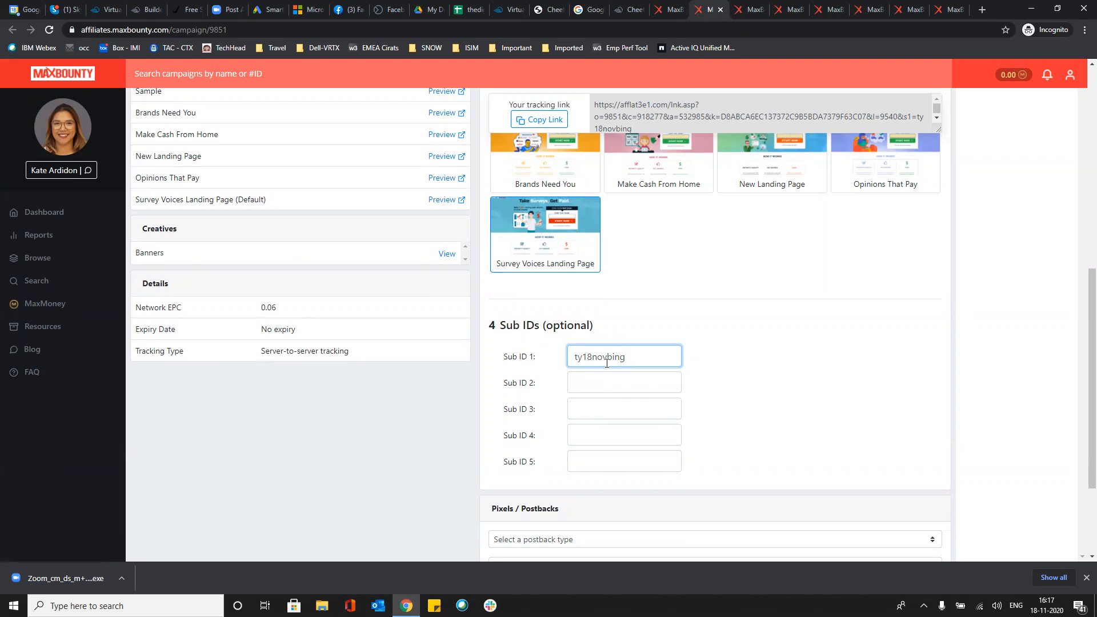
pyautogui.scroll(-1, 732, 389)
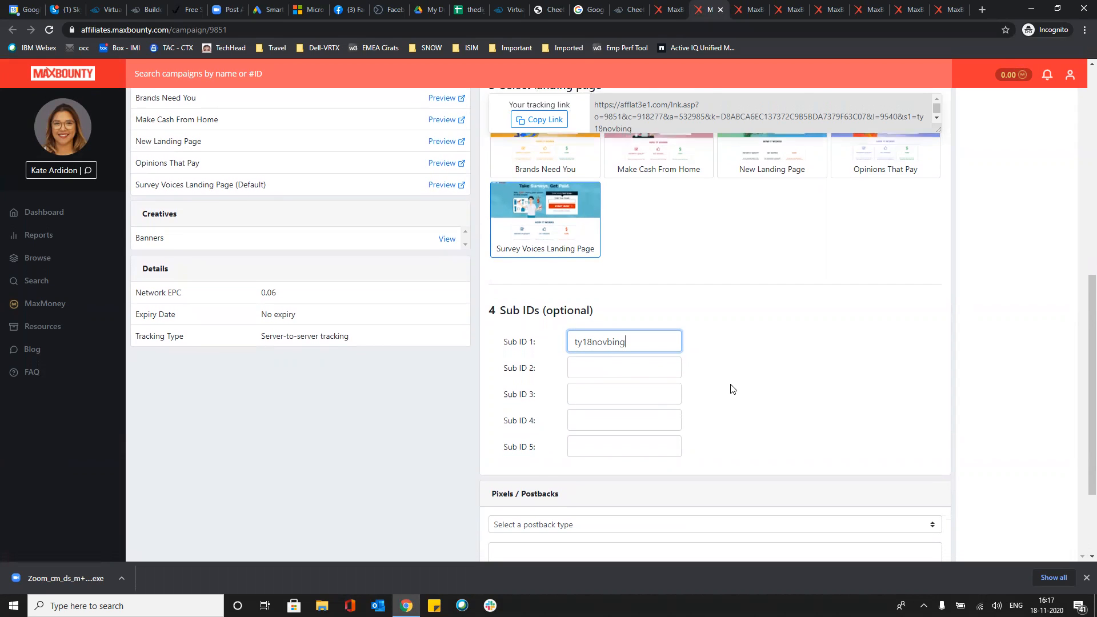
pyautogui.scroll(-1, 735, 388)
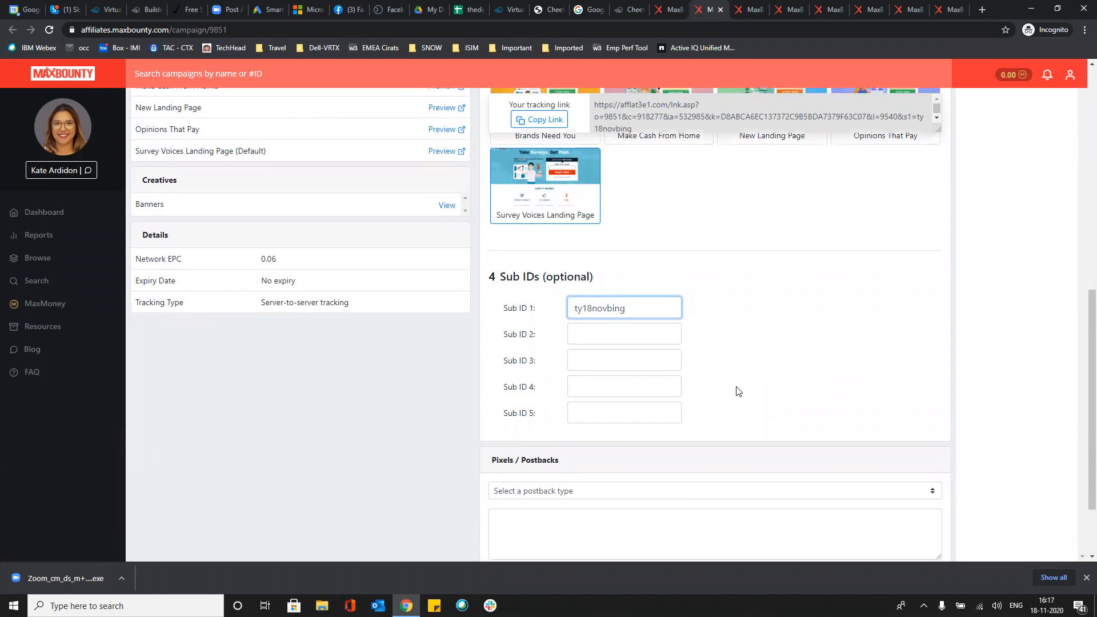
# Check the sub ID at the end of the Survey Voices tracking link and copy the complete link
pyautogui.doubleClick(607, 130)
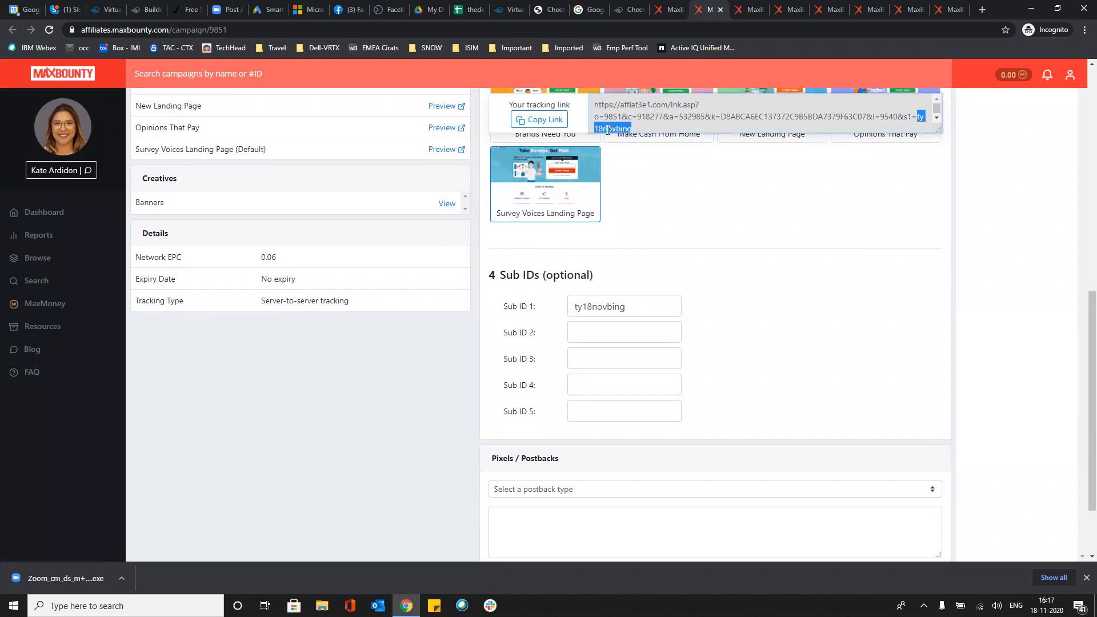
pyautogui.click(545, 121)
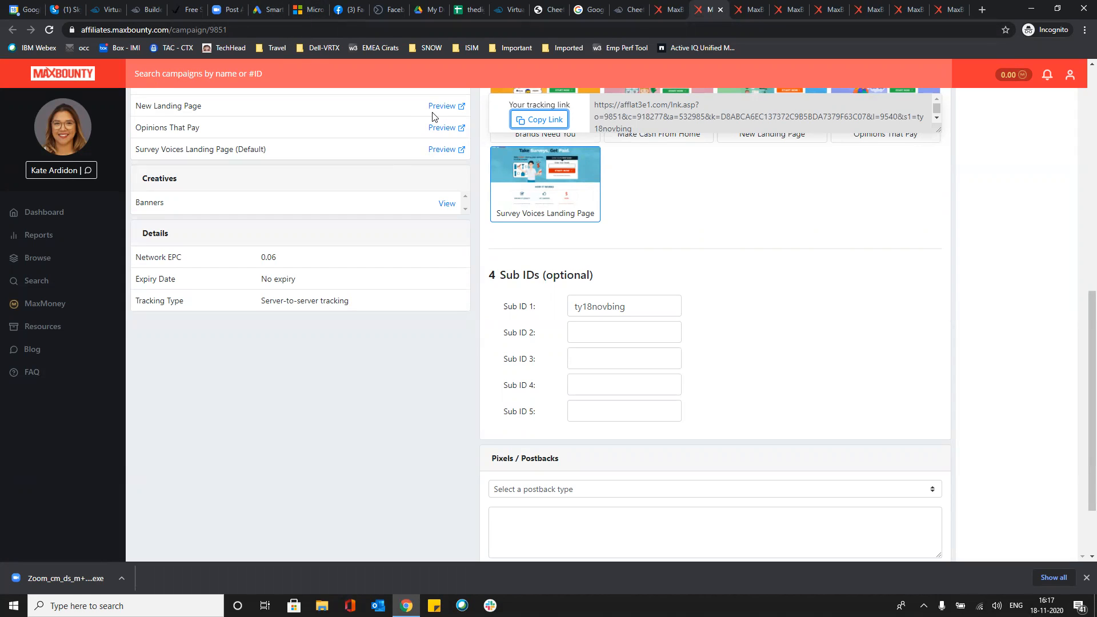
pyautogui.click(529, 121)
pyautogui.click(528, 121)
# Return to the Builderall editor and replace the "Sign Up Now!" button's web address with the copied tracking link containing ty18novbing
pyautogui.click(143, 9)
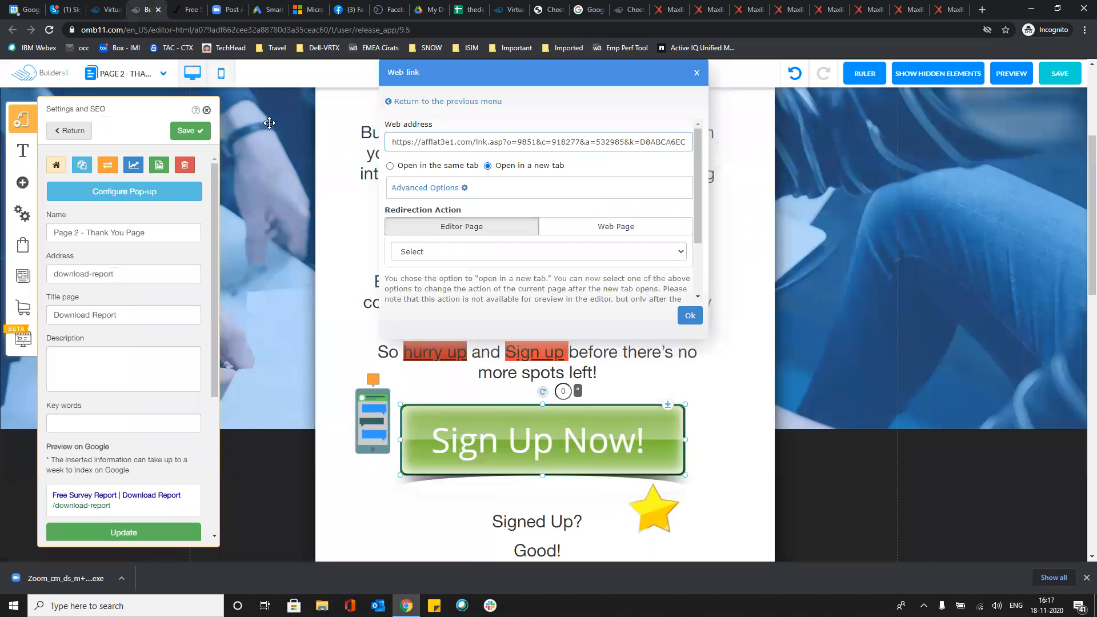
pyautogui.hotkey('ctrl', 'a')
pyautogui.hotkey('ctrl', 'v')
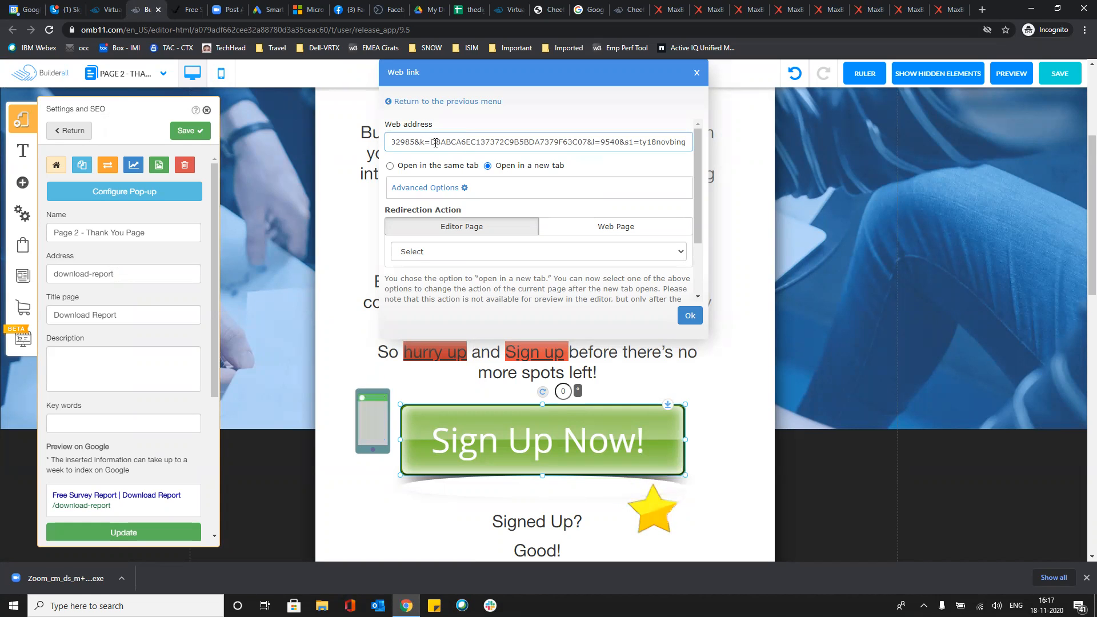
pyautogui.click(692, 315)
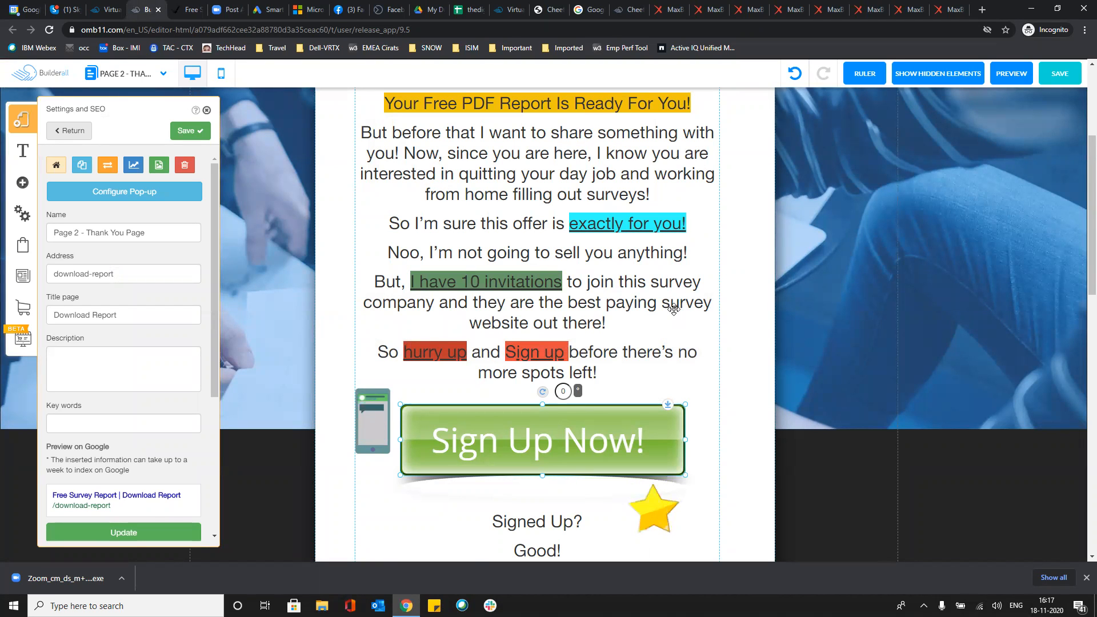
# Close the page settings and move the thank-you text block up, centered just beneath the "Thanks For Subscribing" heading
pyautogui.scroll(-2, 673, 309)
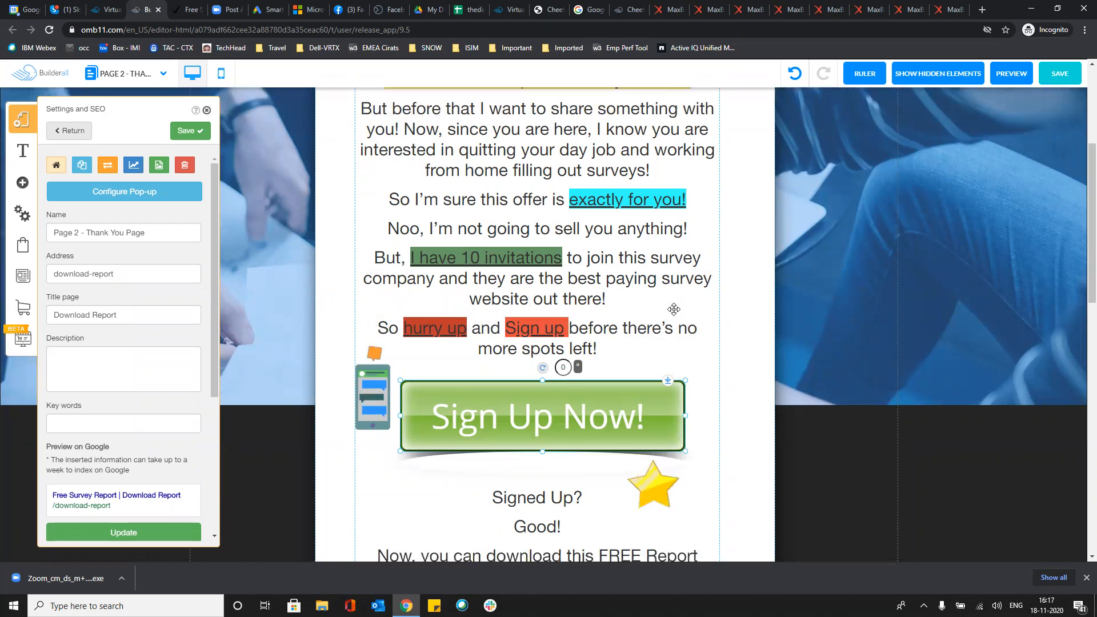
pyautogui.scroll(-1, 566, 438)
pyautogui.scroll(-10, 566, 439)
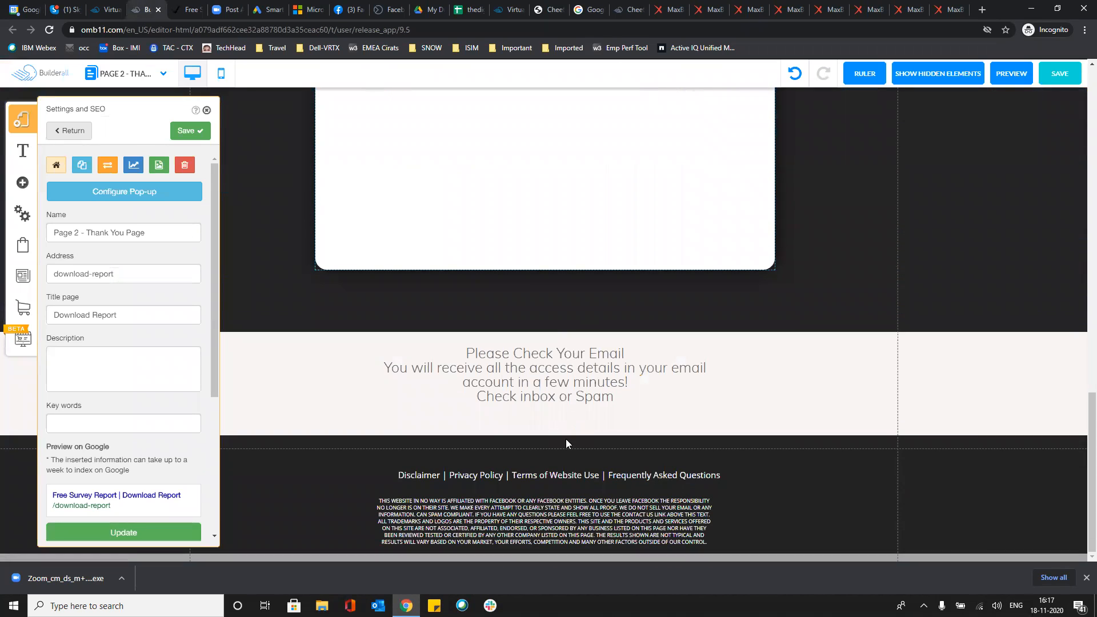
pyautogui.click(206, 110)
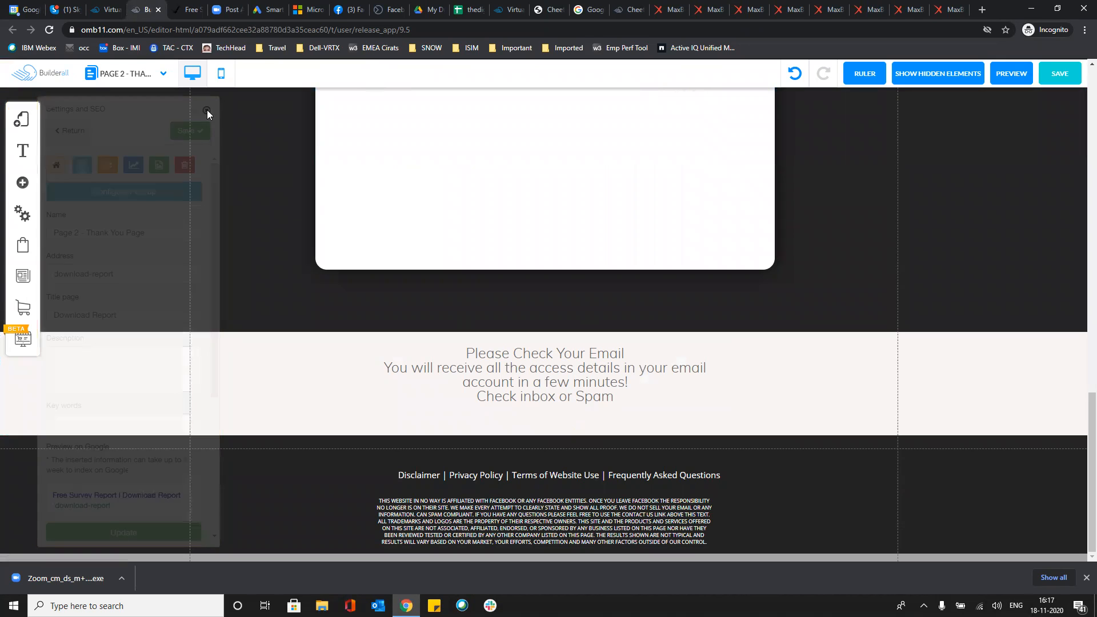
pyautogui.scroll(3, 517, 205)
pyautogui.scroll(15, 517, 208)
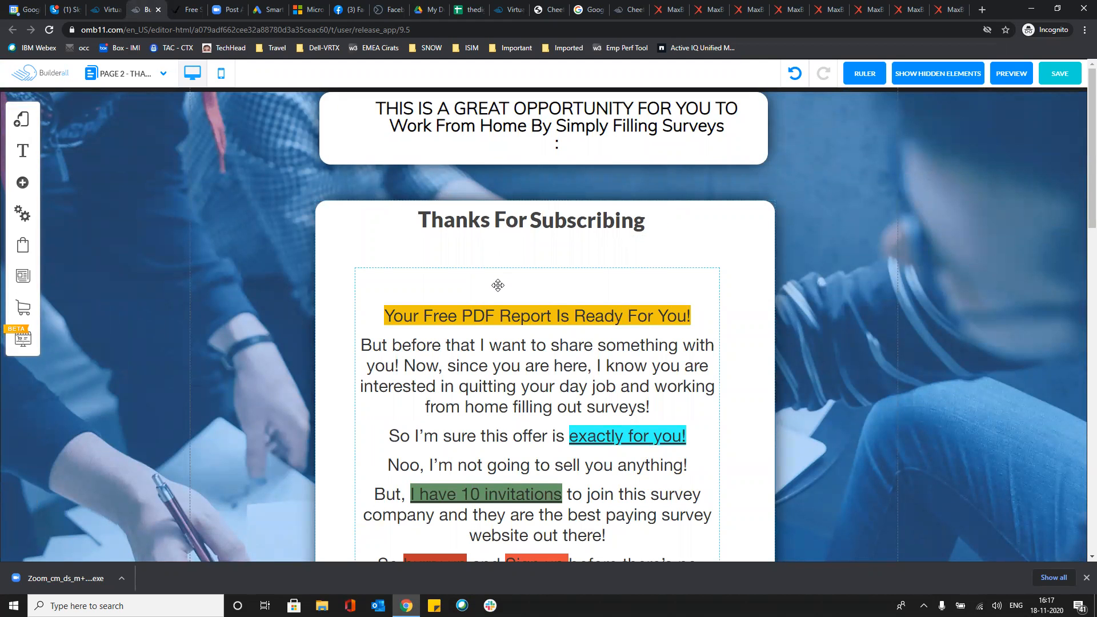
pyautogui.moveTo(497, 285); pyautogui.dragTo(492, 262)
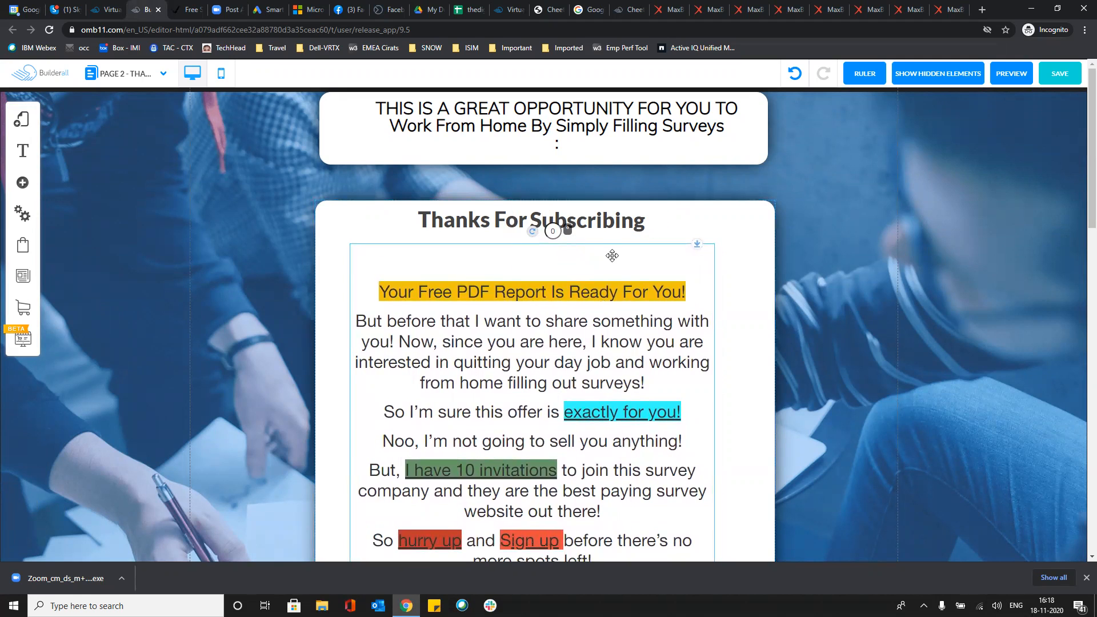
pyautogui.moveTo(614, 253); pyautogui.dragTo(616, 253)
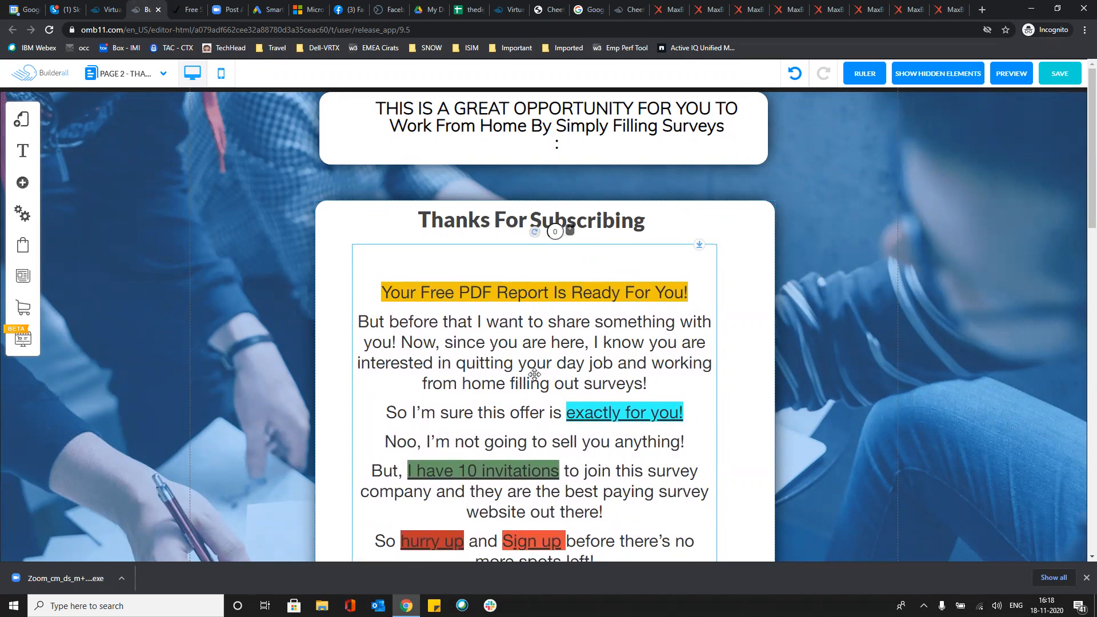
# Review the rest of the thank-you page and open "Page 5 - Survey Report" of the Free Survey Report layout for editing
pyautogui.scroll(-5, 534, 374)
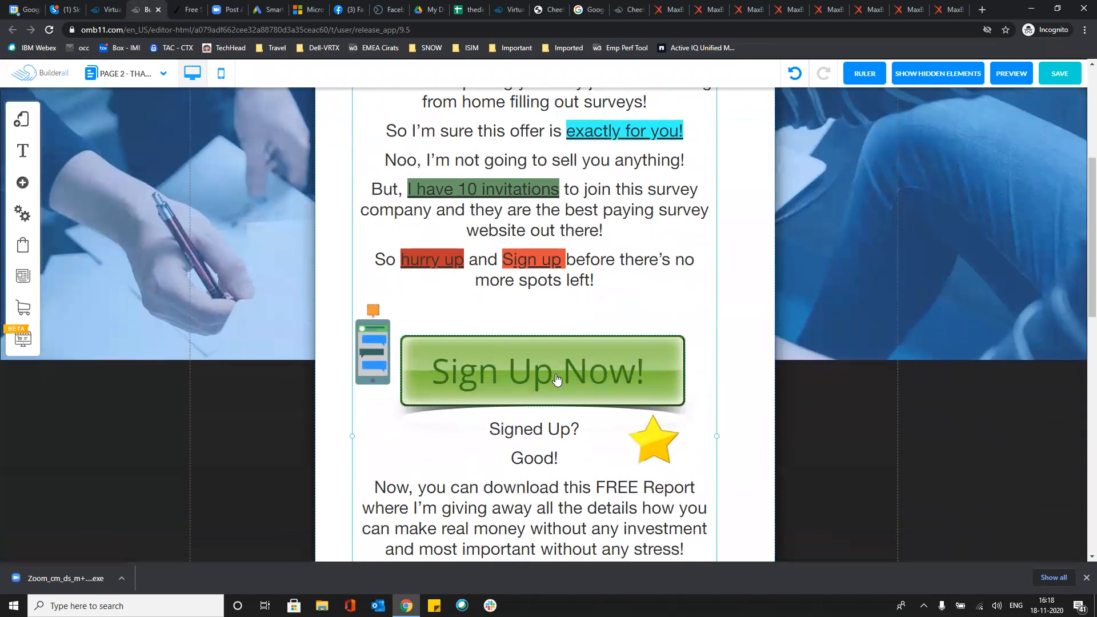
pyautogui.scroll(-1, 556, 380)
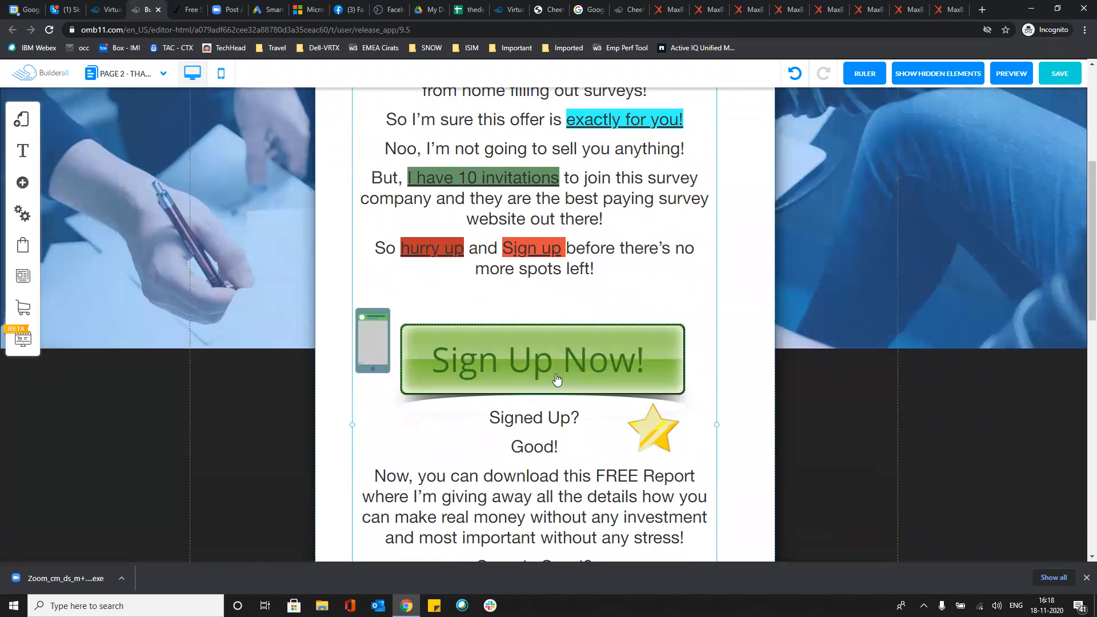
pyautogui.scroll(-4, 557, 380)
pyautogui.scroll(-3, 557, 380)
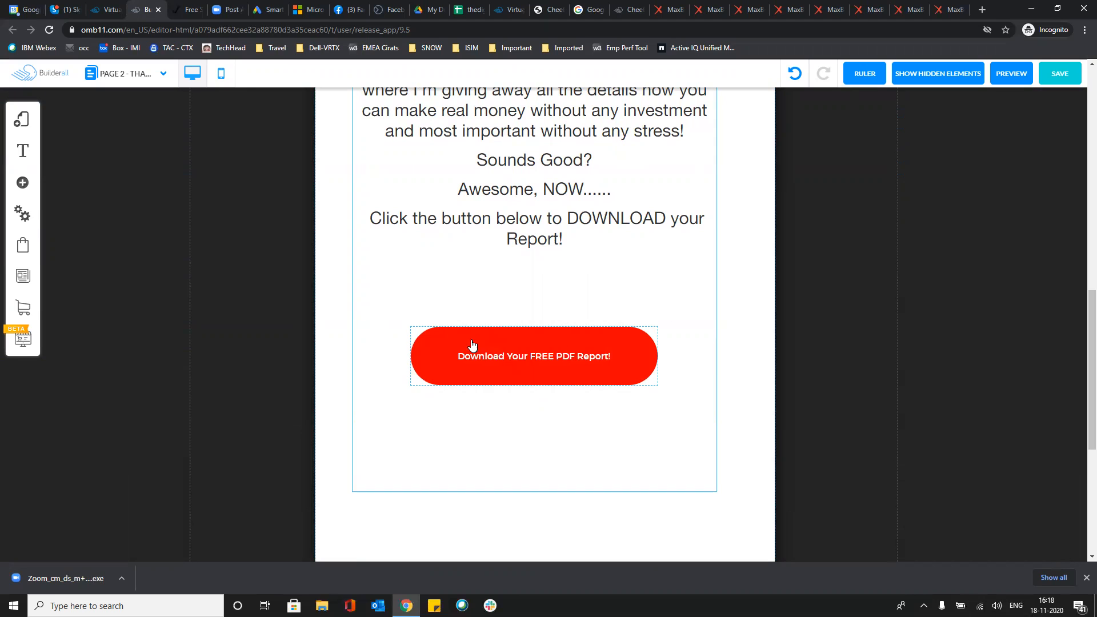
pyautogui.click(23, 120)
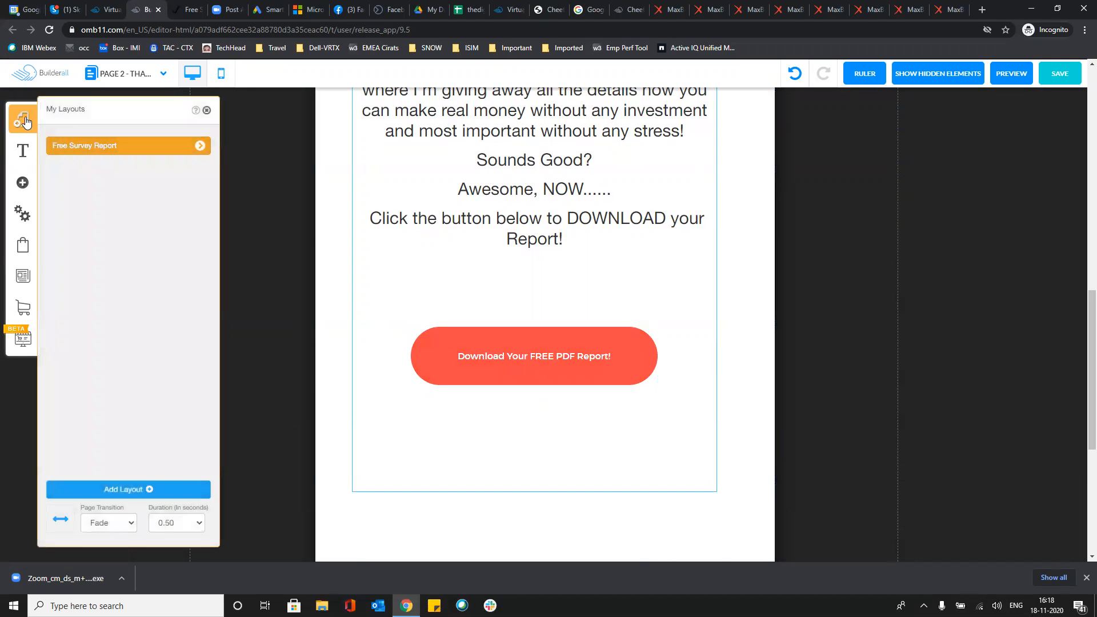
pyautogui.click(200, 145)
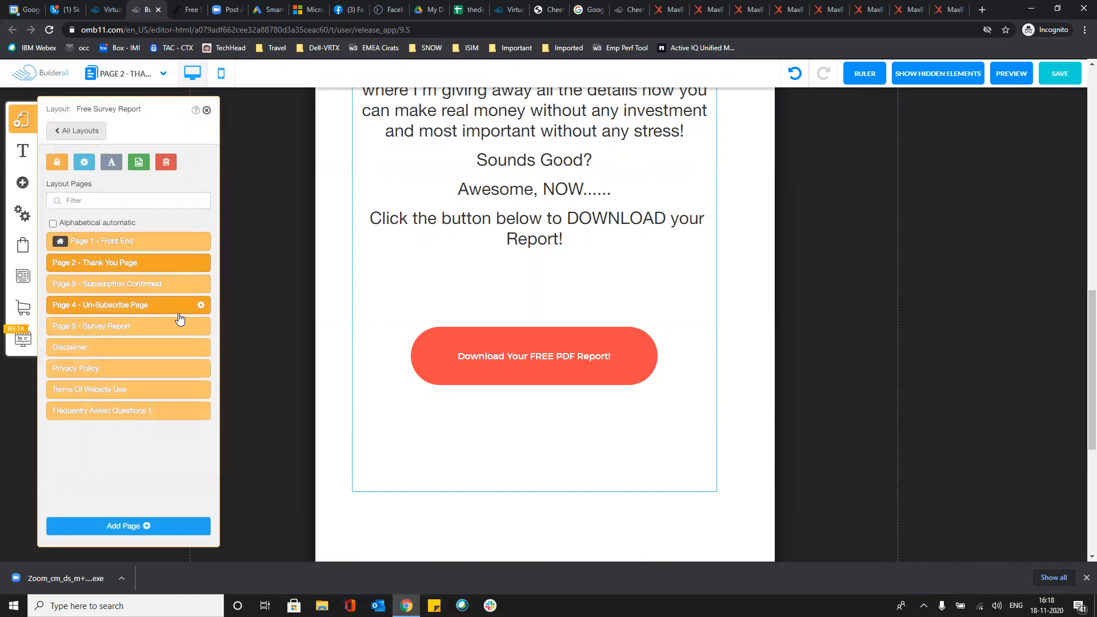
pyautogui.click(199, 326)
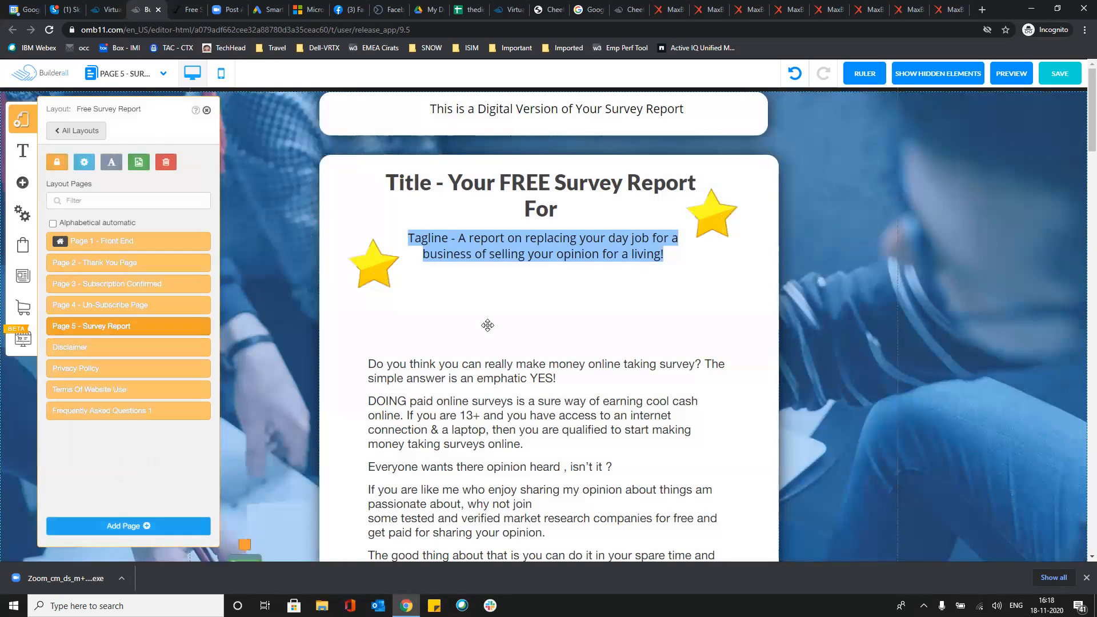
# Find the Survey 1 "REGISTER NOW" button under Opinion City in the survey report and look at its button options
pyautogui.scroll(-3, 493, 402)
pyautogui.scroll(-7, 493, 402)
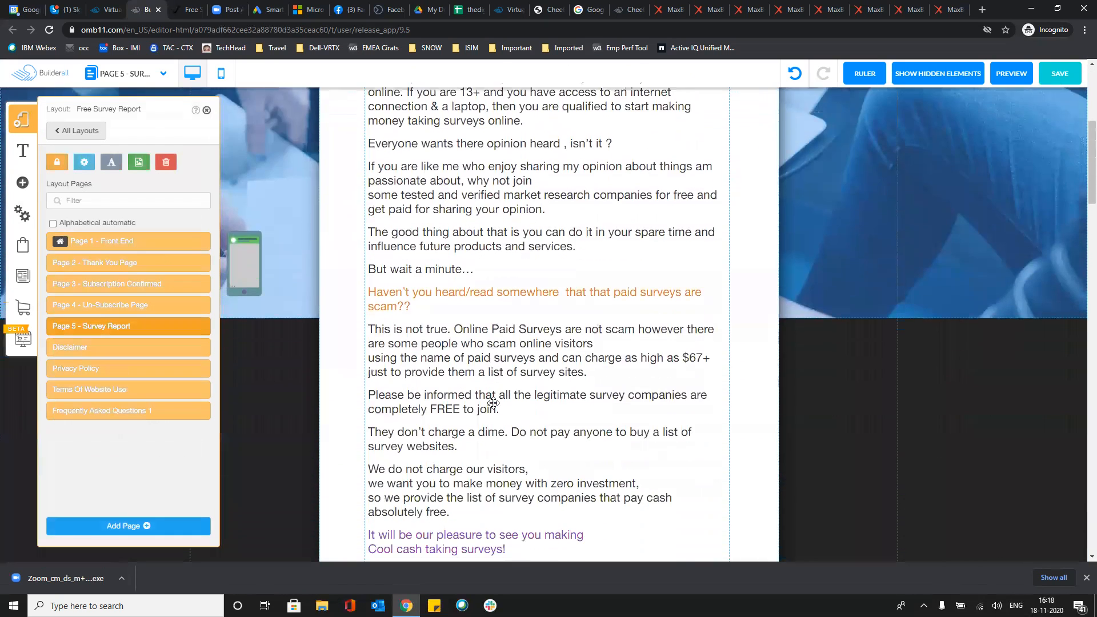
pyautogui.scroll(-7, 493, 402)
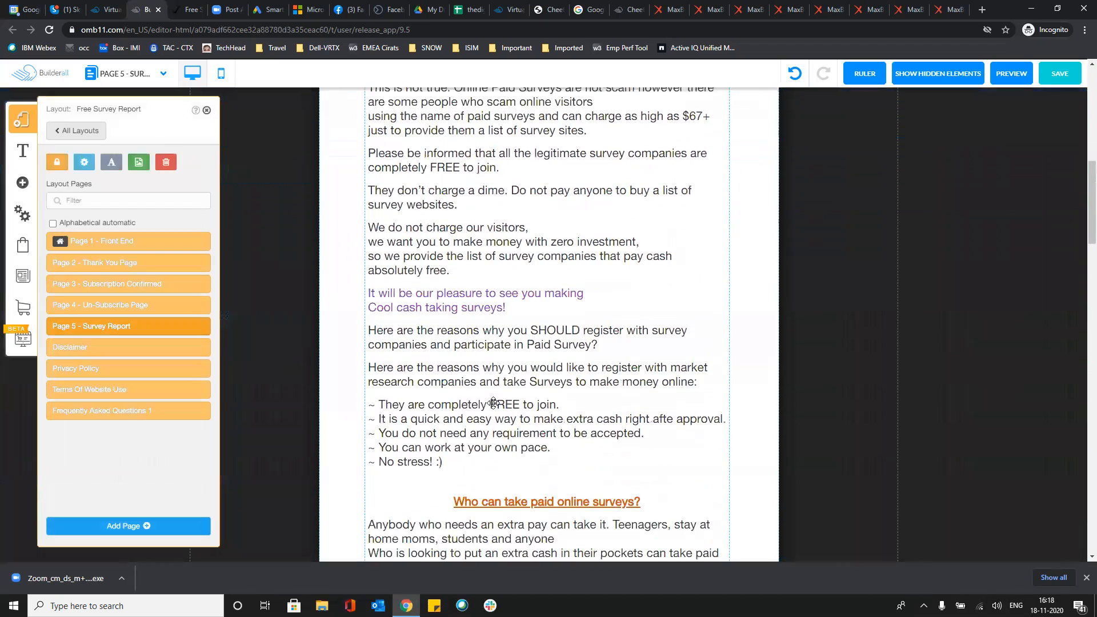
pyautogui.scroll(-7, 493, 402)
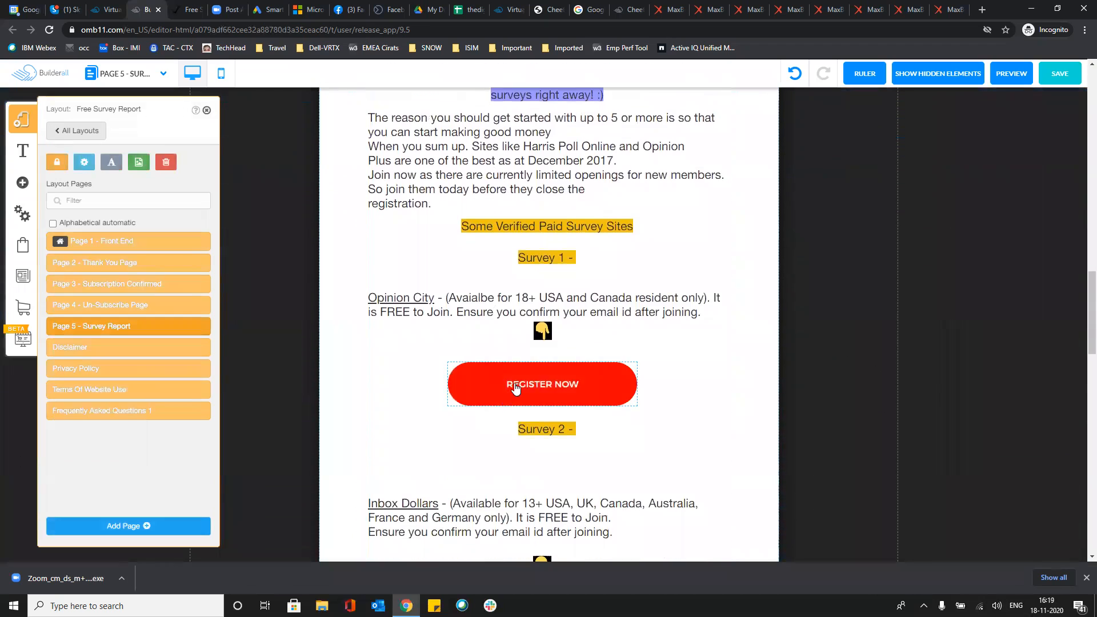
pyautogui.click(516, 388)
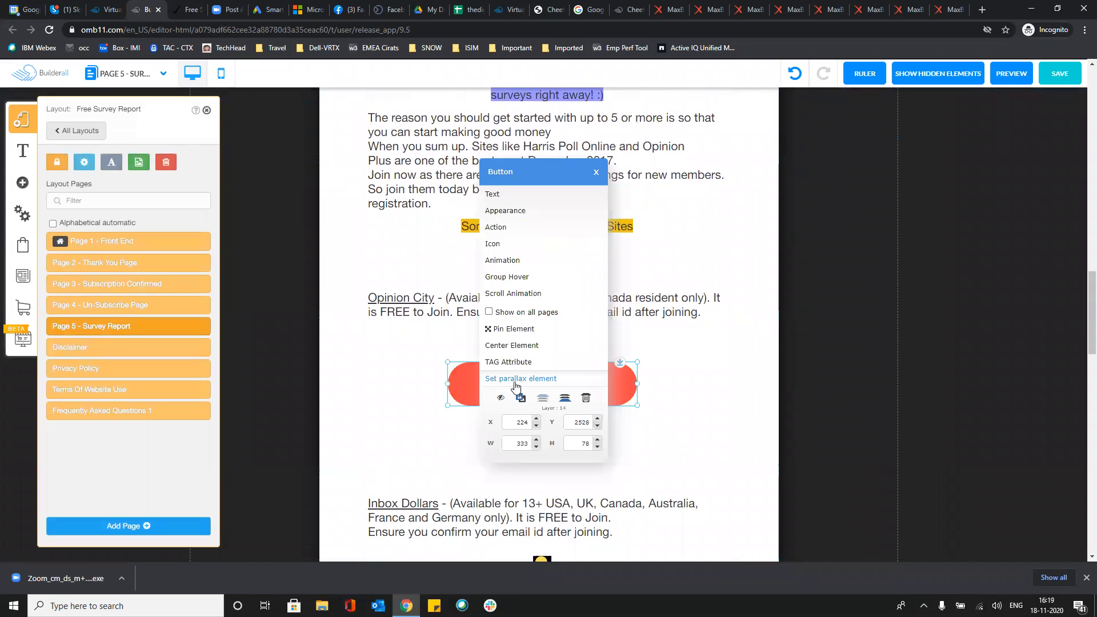
pyautogui.click(596, 172)
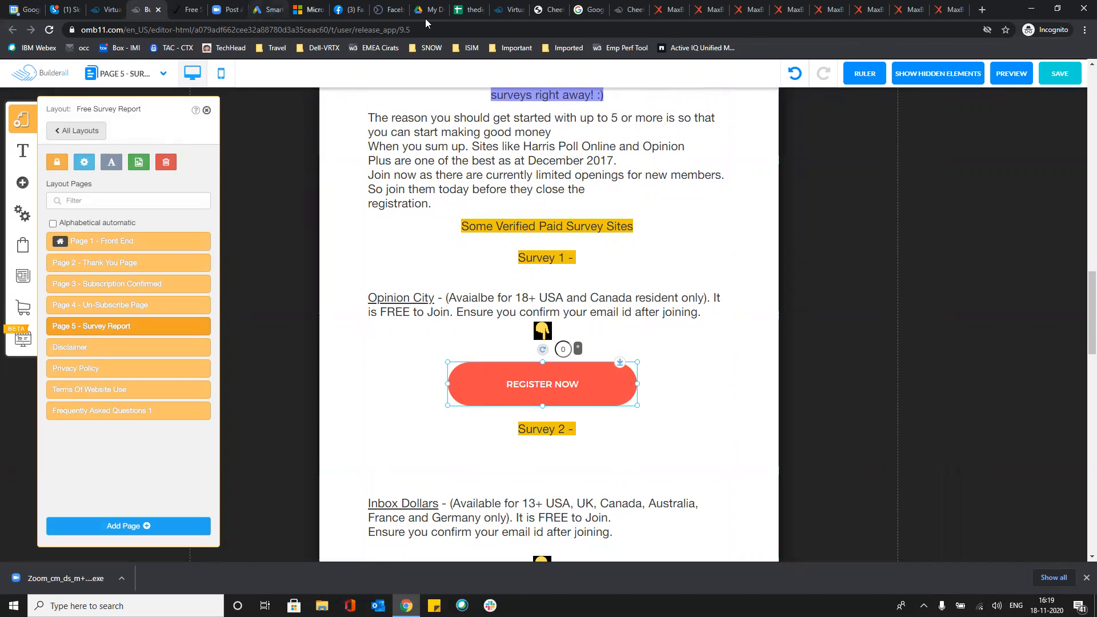
# Switch to the Google Sheets campaign list and select the ad names "Survey Voices (US) ID: 9851" and "iSurveyWorld - SOI (US) ID: 5421"
pyautogui.click(468, 10)
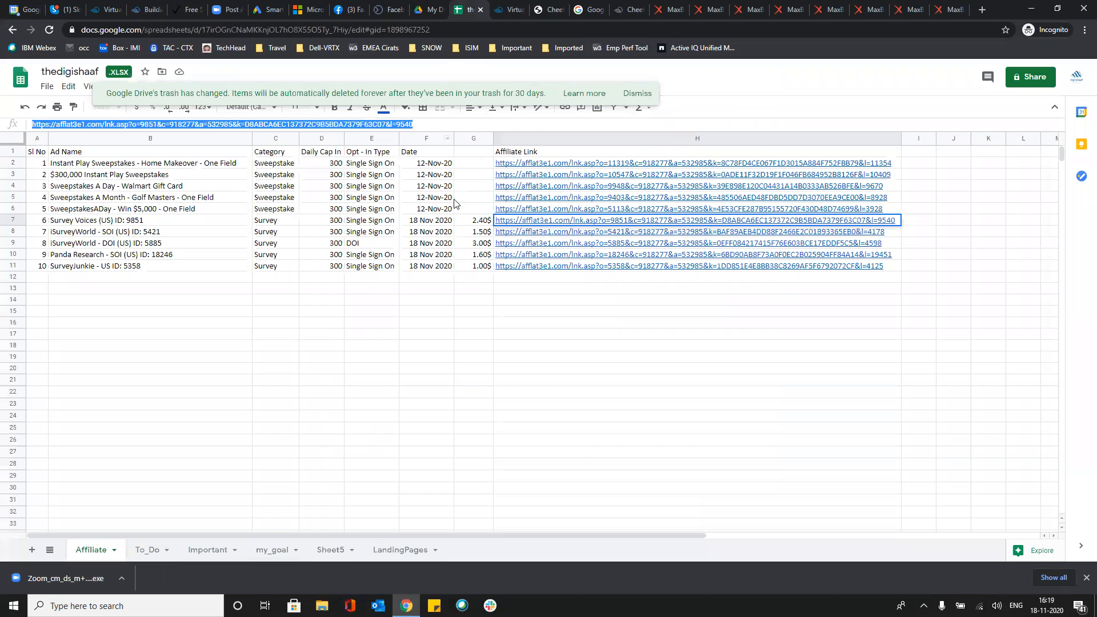
pyautogui.click(78, 233)
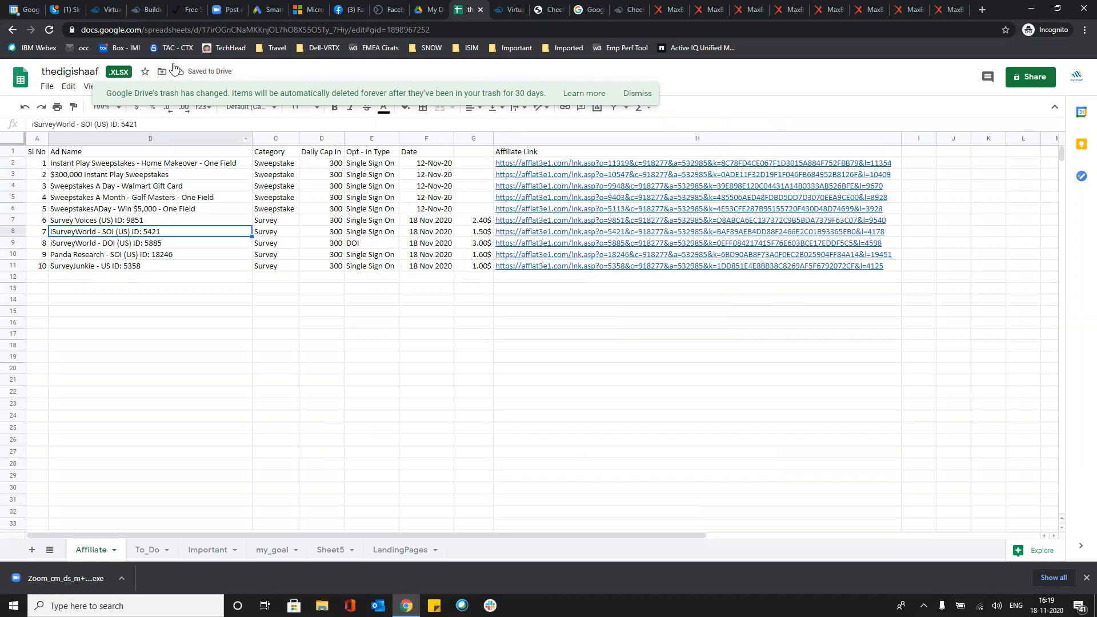
pyautogui.moveTo(141, 233); pyautogui.dragTo(143, 221)
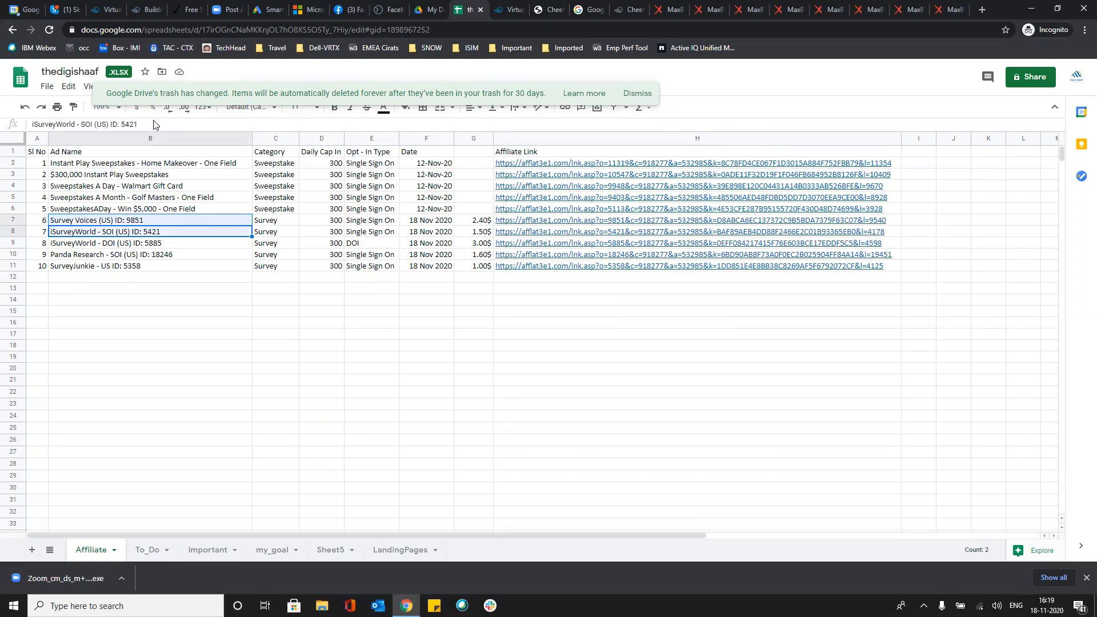
# Copy the name "iSurveyWorld" from the selected campaign entry and switch back to the Builderall editor
pyautogui.click(73, 123)
pyautogui.doubleClick(73, 124)
pyautogui.hotkey('ctrl', 'c')
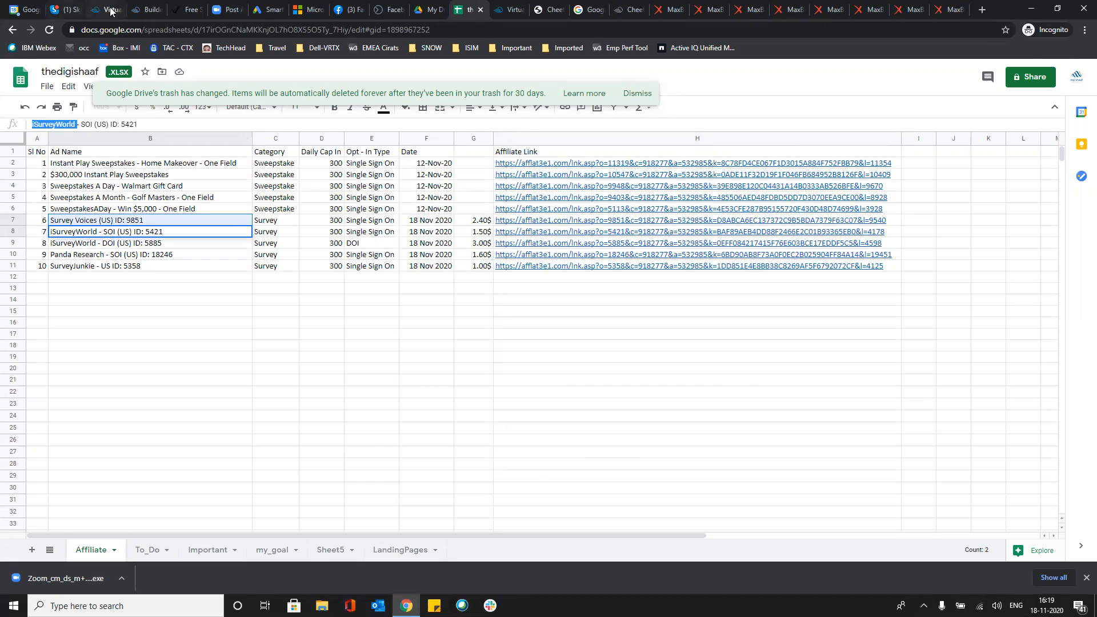
pyautogui.click(144, 10)
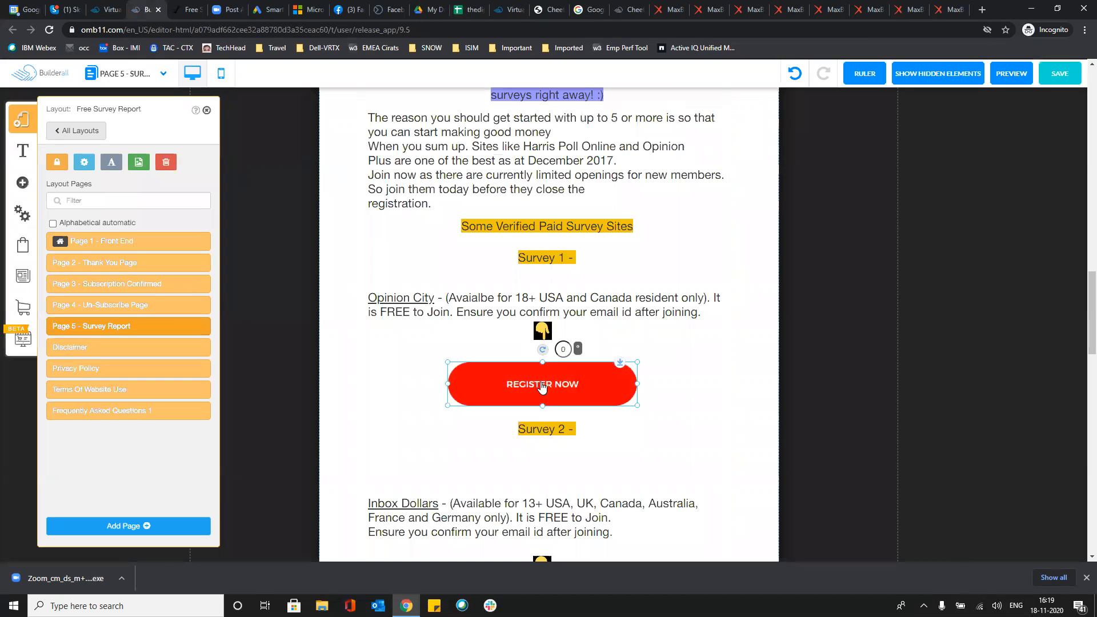
# Replace the site name "Opinion City" under Survey 1 with the copied name "iSurveyWorld"
pyautogui.click(429, 298)
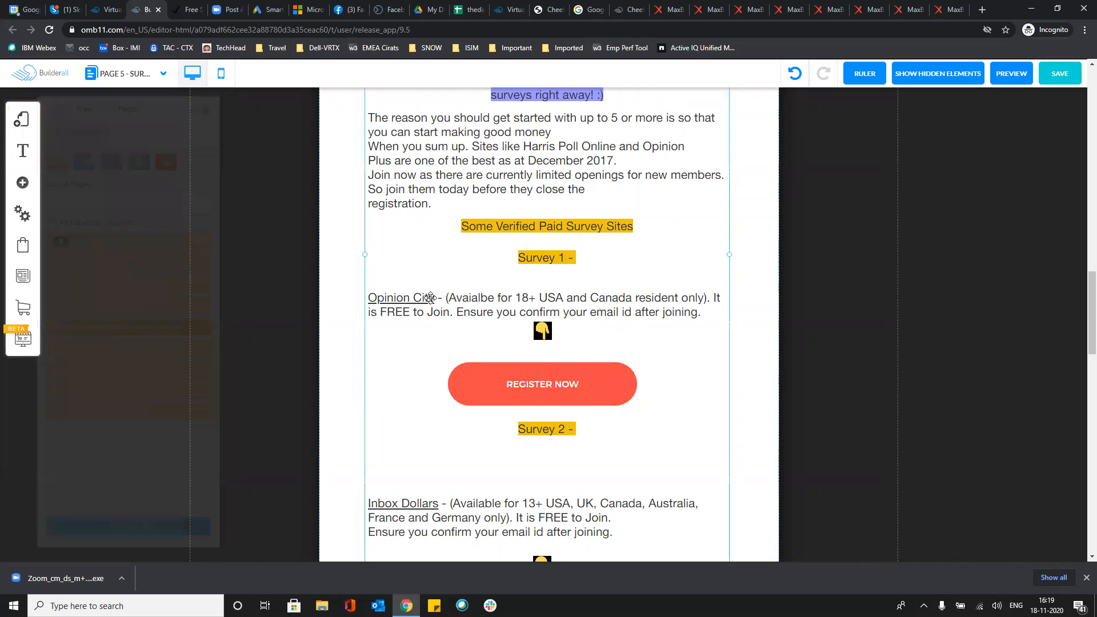
pyautogui.tripleClick(398, 296)
pyautogui.doubleClick(398, 296)
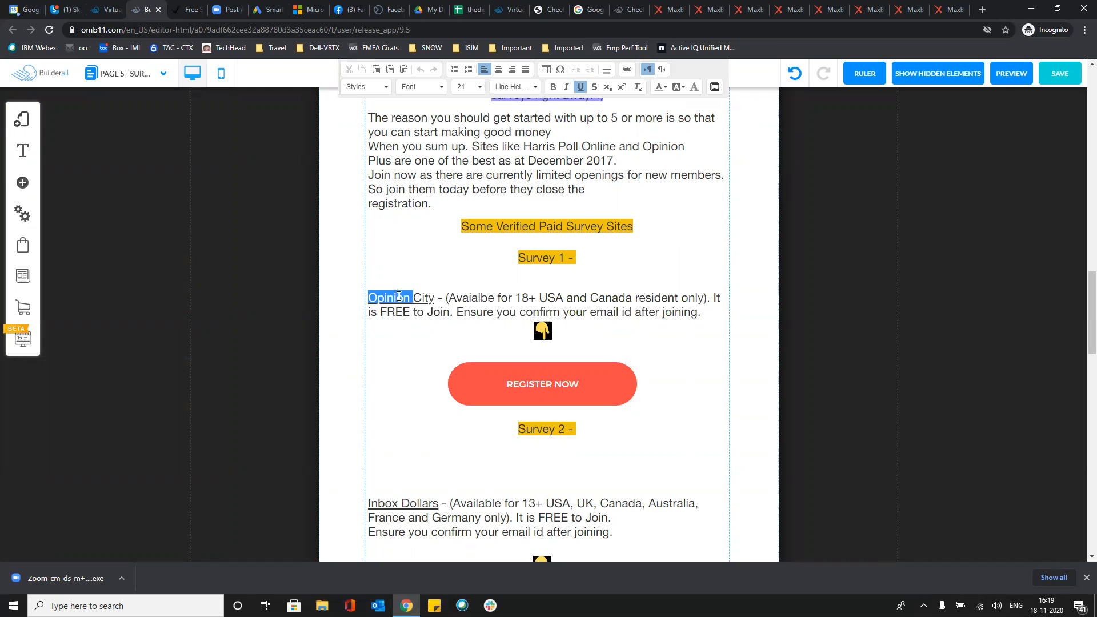
pyautogui.write('iSu')
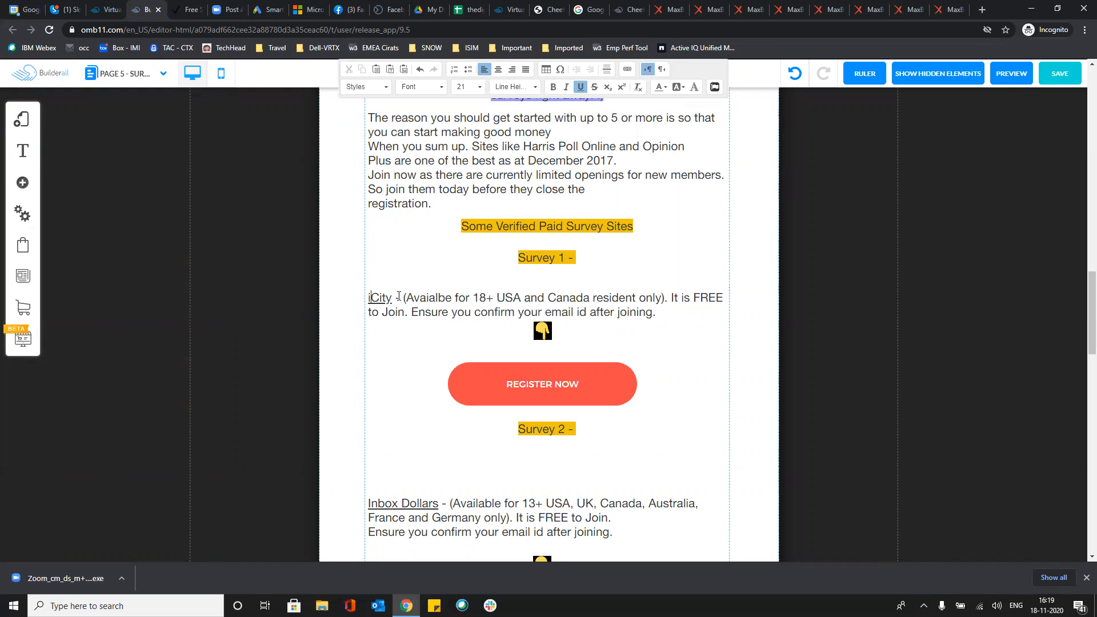
pyautogui.press('BackSpace')
pyautogui.press('BackSpace')
pyautogui.press('BackSpace')
pyautogui.hotkey('ctrl', 'v')
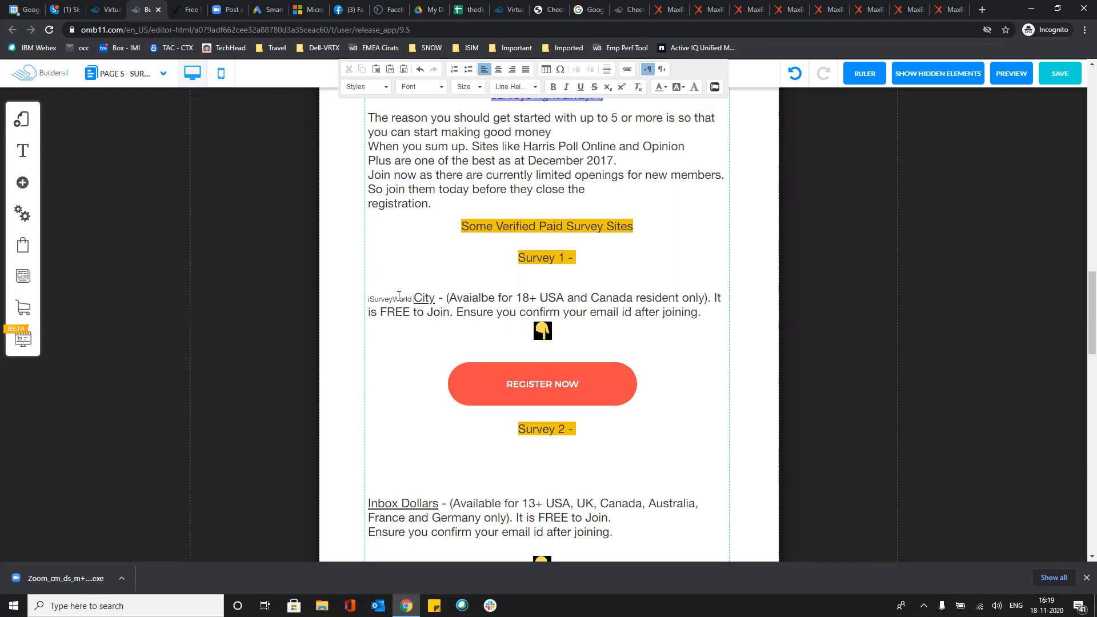
pyautogui.press('Delete')
pyautogui.press('Delete')
pyautogui.press('Delete')
pyautogui.press('Delete')
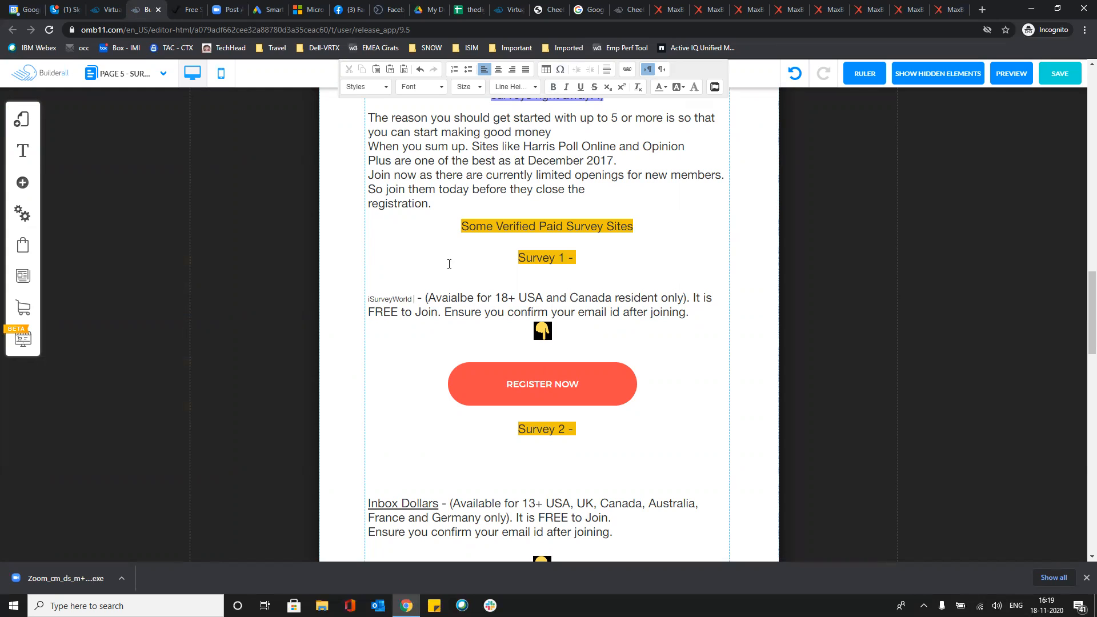
# Try to undo the pasted site name under Survey 1
pyautogui.click(318, 30)
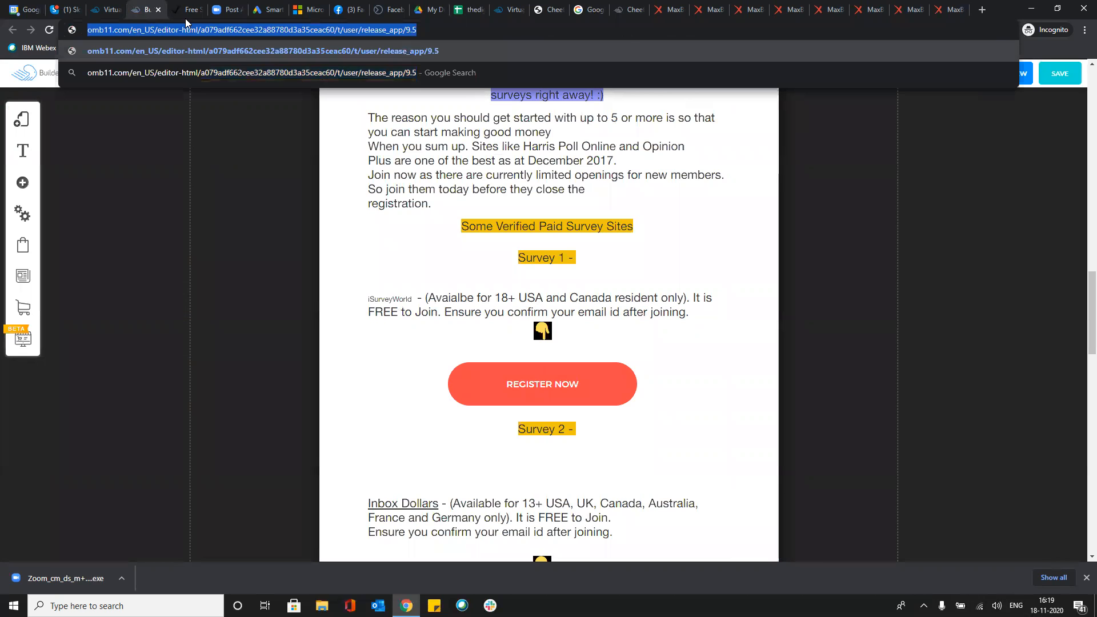
pyautogui.click(397, 299)
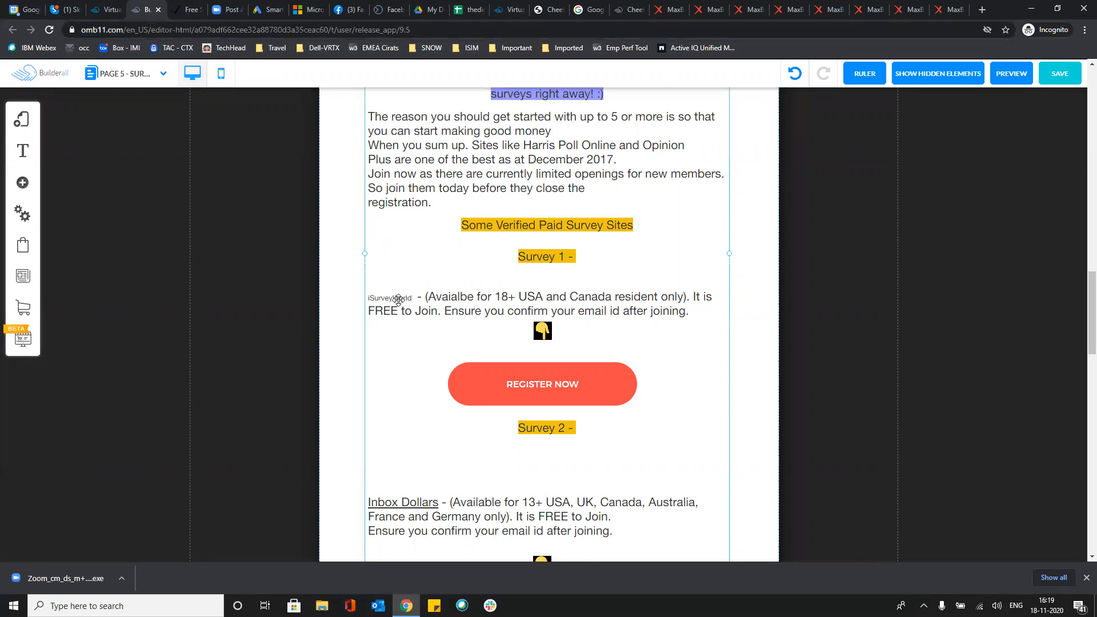
pyautogui.doubleClick(396, 299)
pyautogui.scroll(-6, 419, 355)
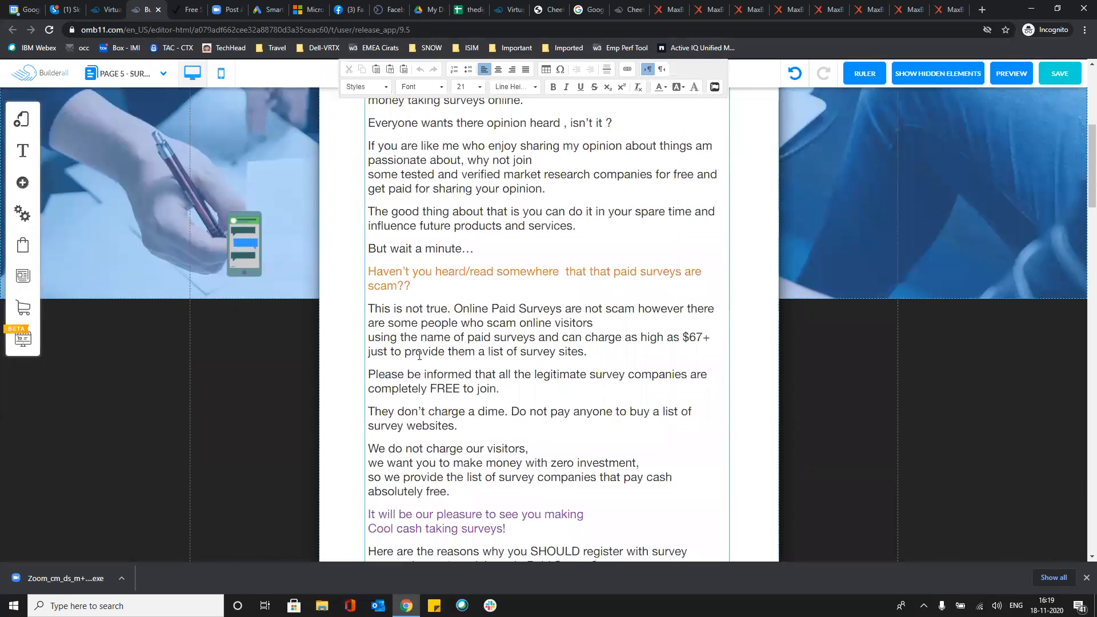
pyautogui.scroll(-13, 420, 355)
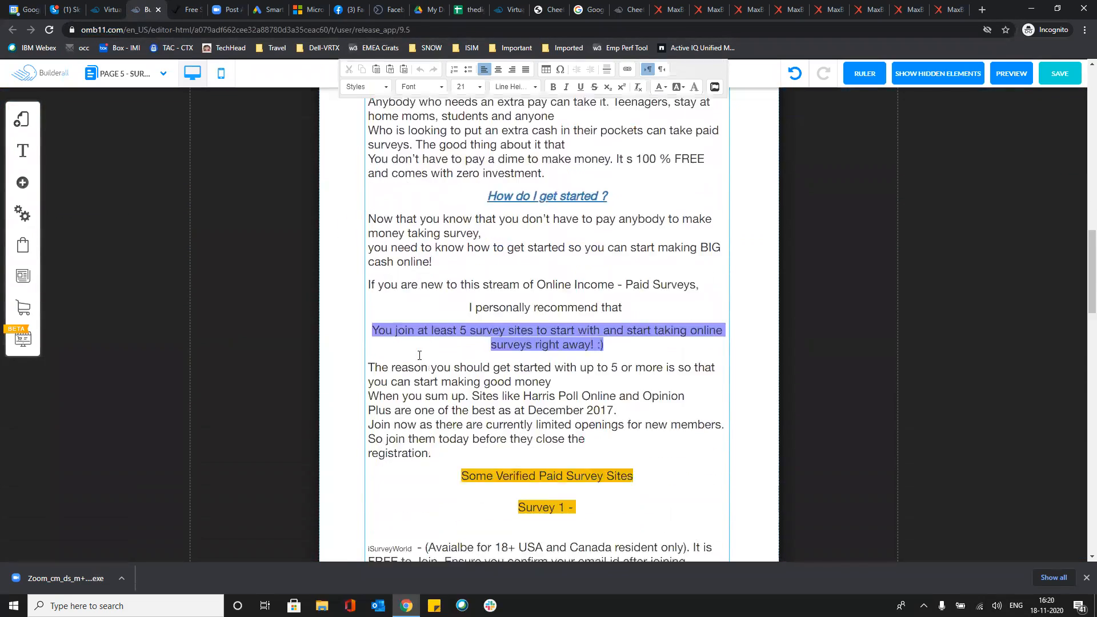
pyautogui.scroll(-2, 419, 355)
pyautogui.click(414, 275)
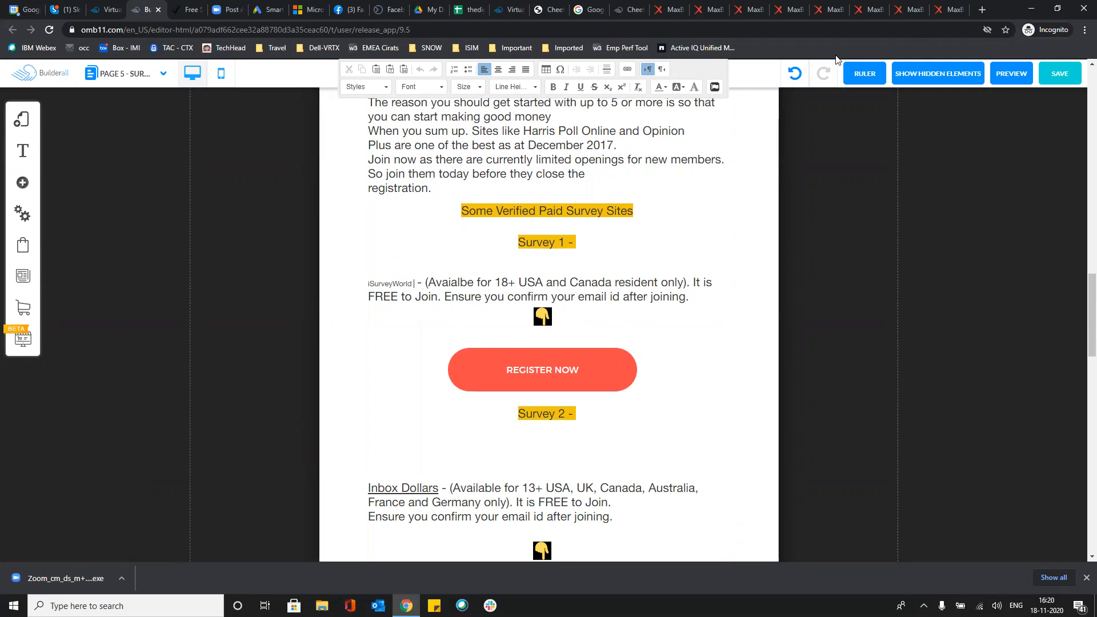
pyautogui.click(788, 74)
pyautogui.click(787, 73)
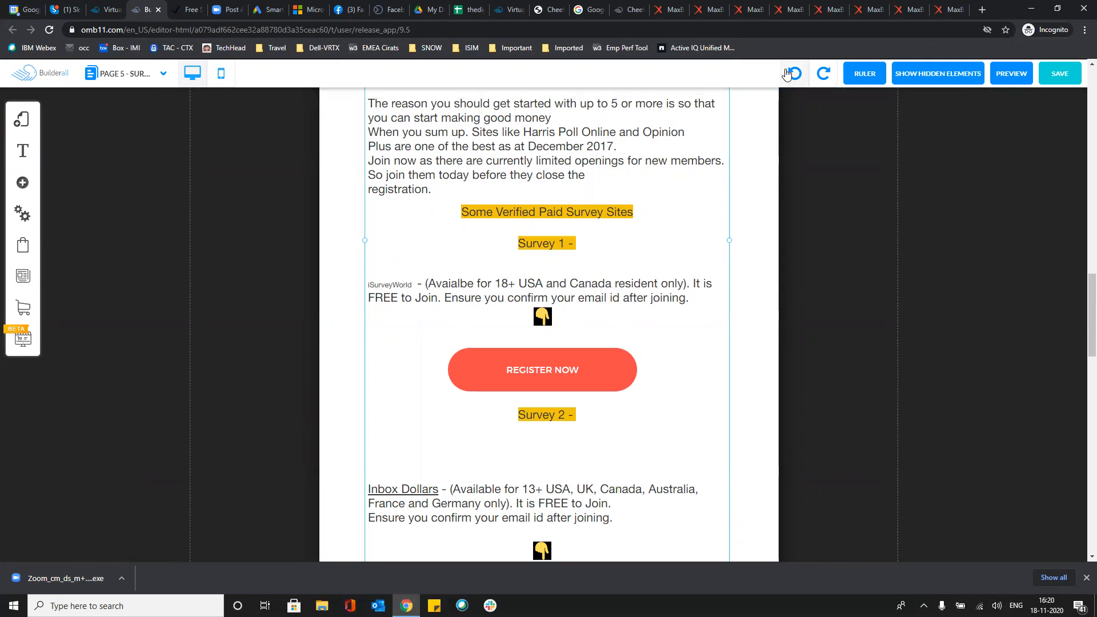
pyautogui.click(790, 73)
# Reopen the report text for editing, compare the word formatting and delete the small "iSurveyWorld" name under Survey 1
pyautogui.click(413, 288)
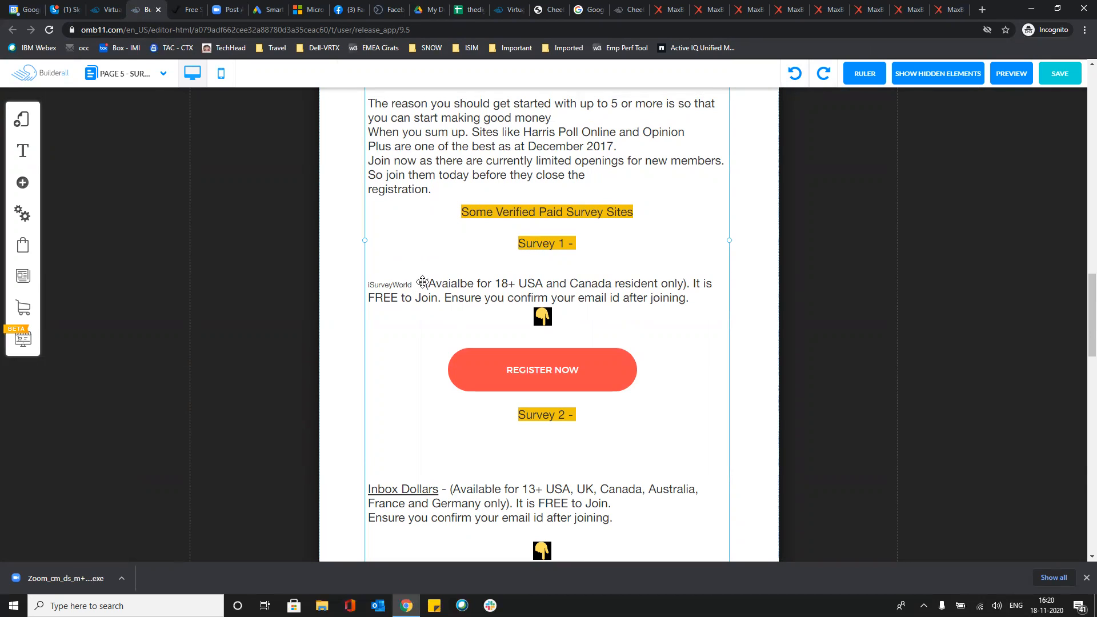
pyautogui.doubleClick(442, 278)
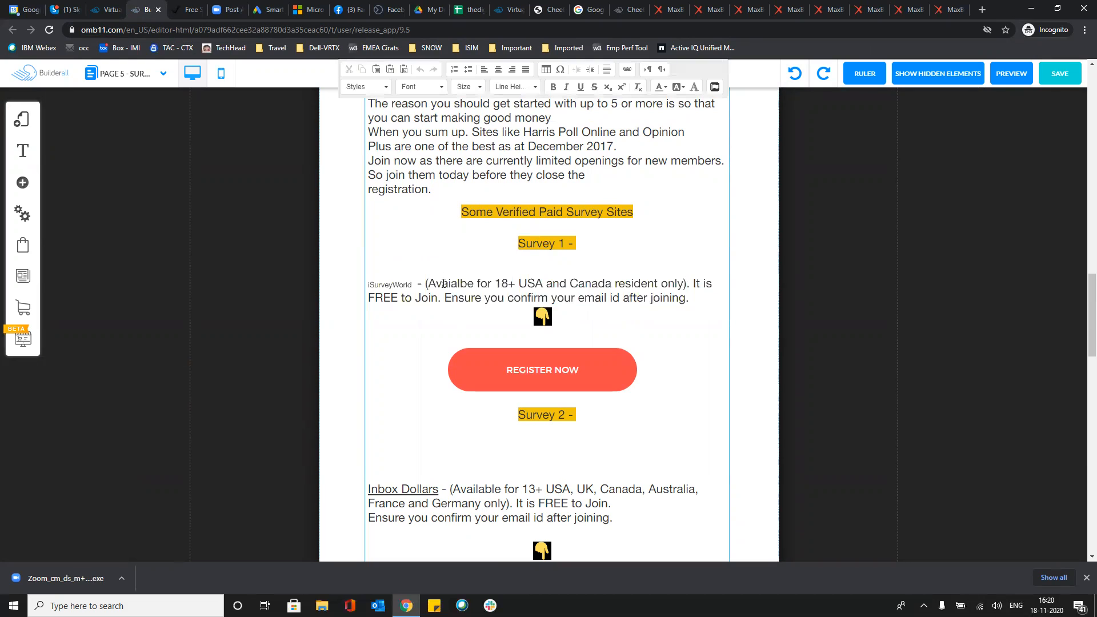
pyautogui.doubleClick(443, 283)
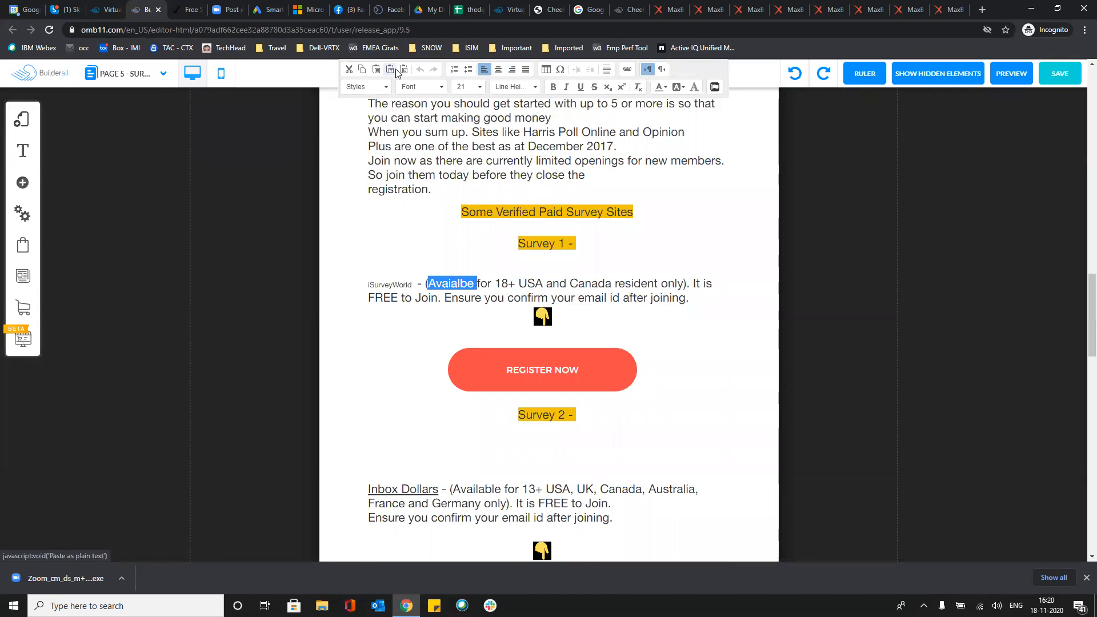
pyautogui.doubleClick(388, 283)
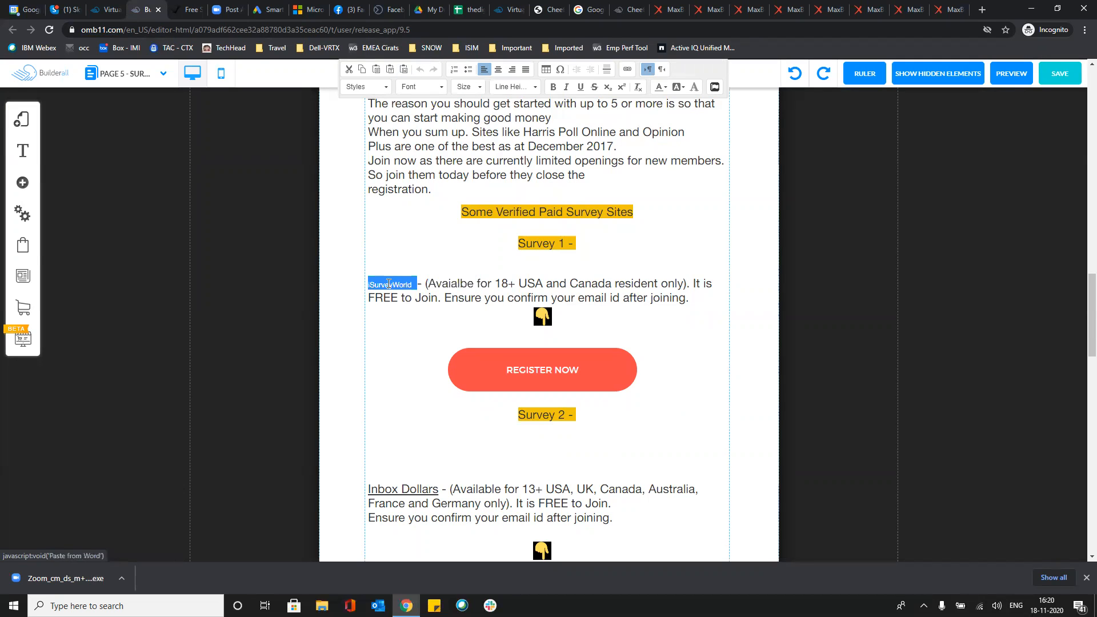
pyautogui.doubleClick(582, 281)
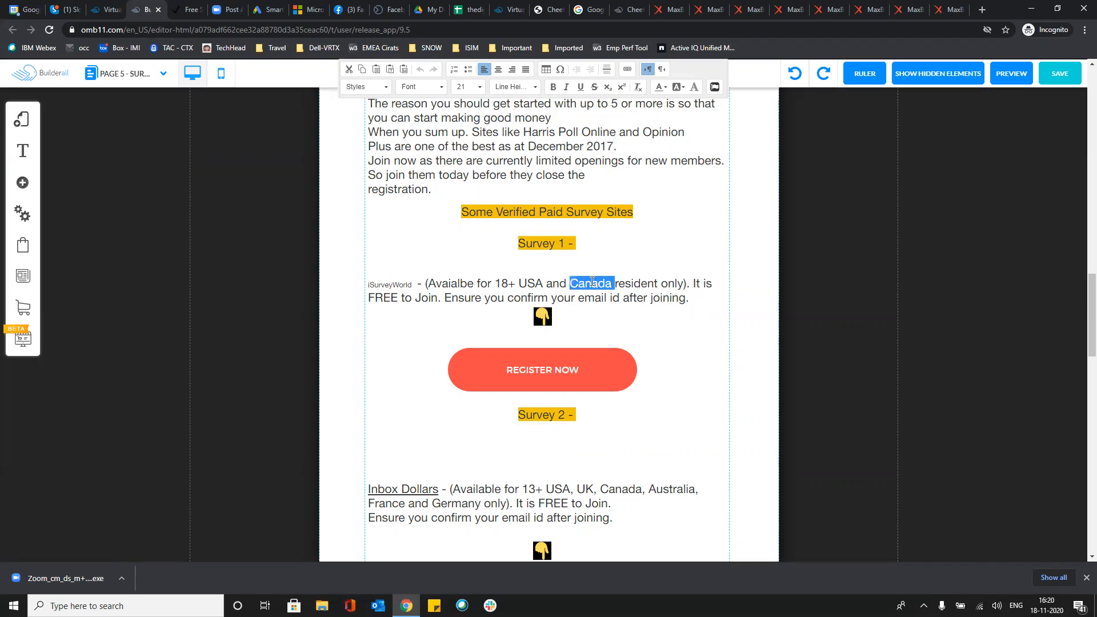
pyautogui.click(591, 282)
pyautogui.doubleClick(592, 282)
pyautogui.doubleClick(390, 285)
pyautogui.press('Delete')
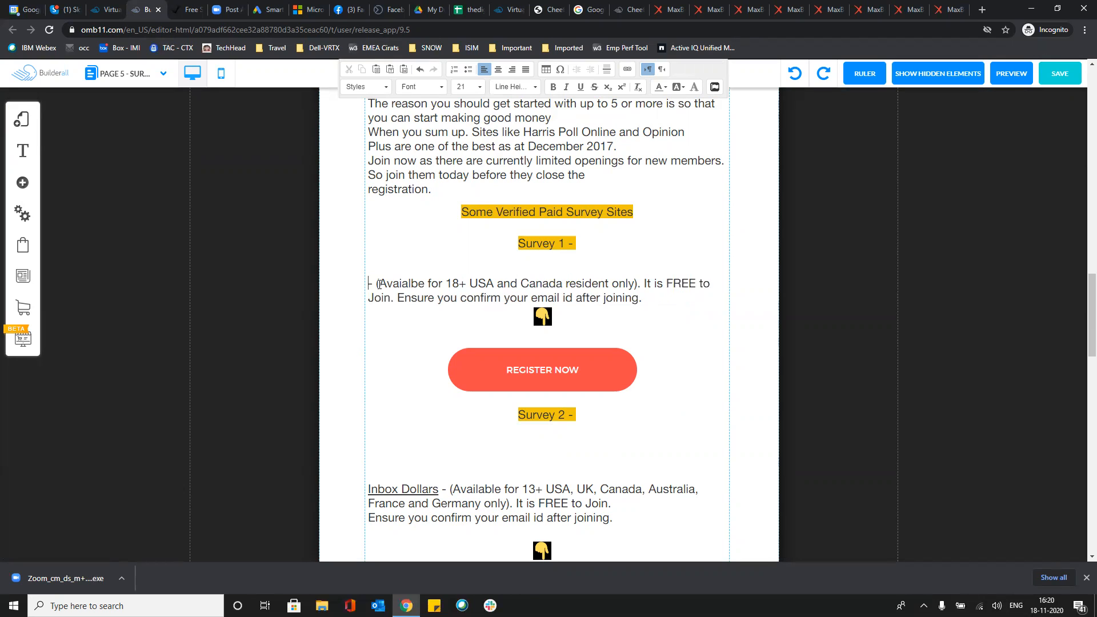
# Copy the word "Canada" from the Survey 1 description and paste it before the dash as placeholder site name
pyautogui.doubleClick(527, 280)
pyautogui.hotkey('ctrl', 'c')
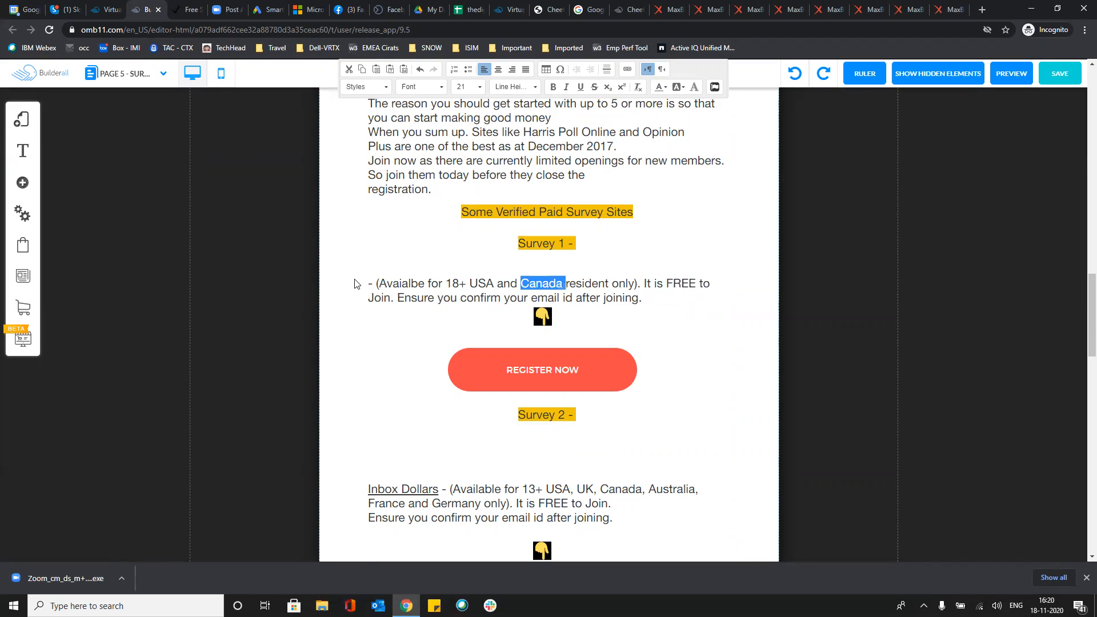
pyautogui.click(371, 282)
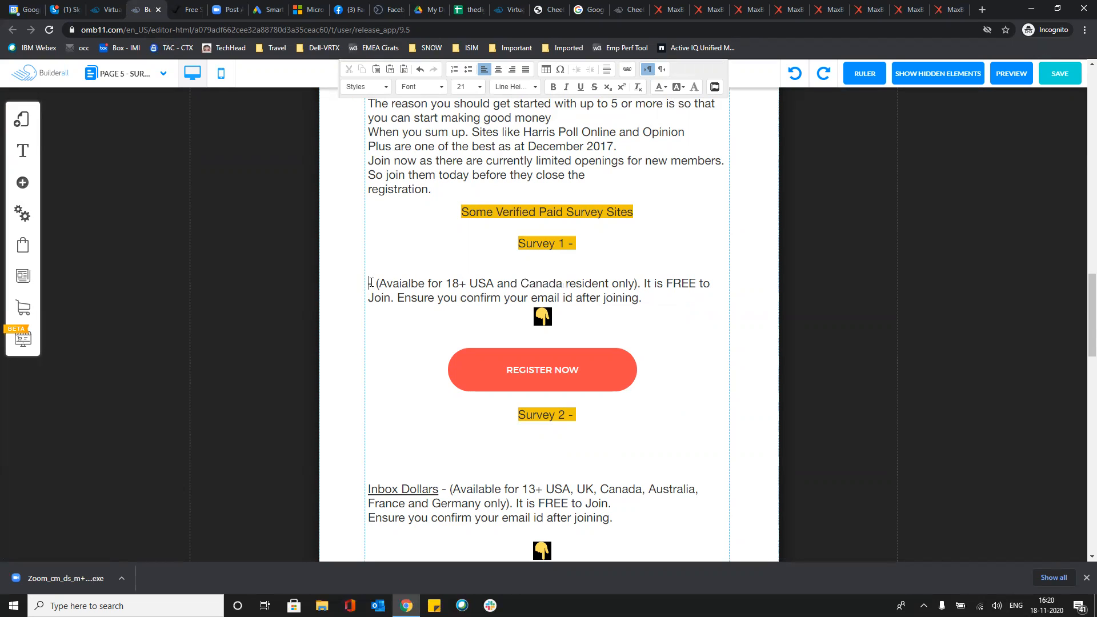
pyautogui.hotkey('ctrl', 'v')
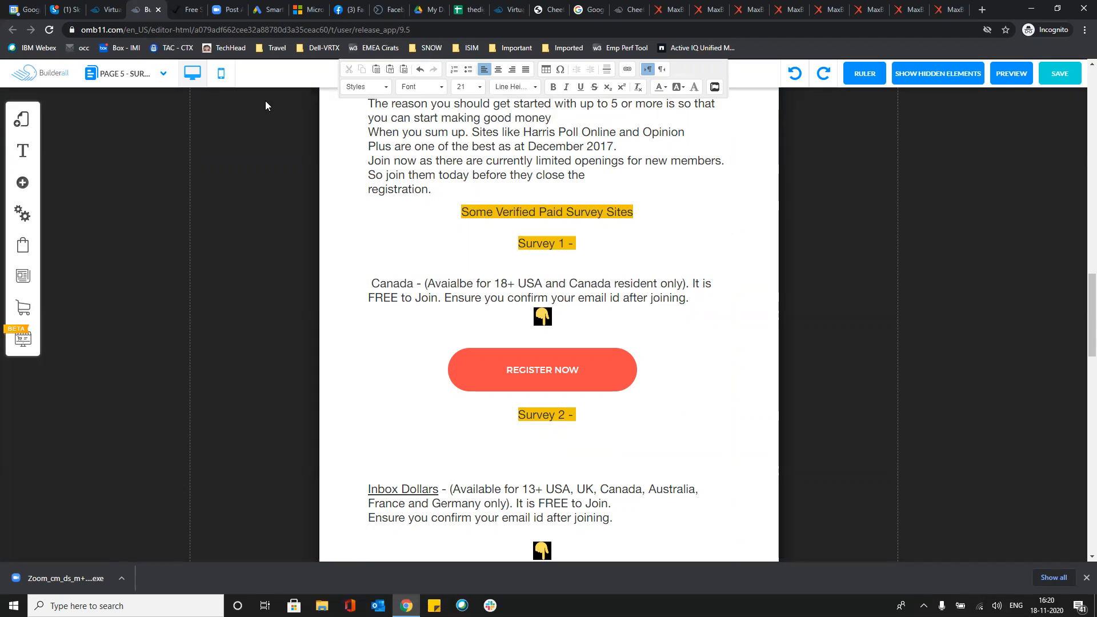
pyautogui.click(702, 12)
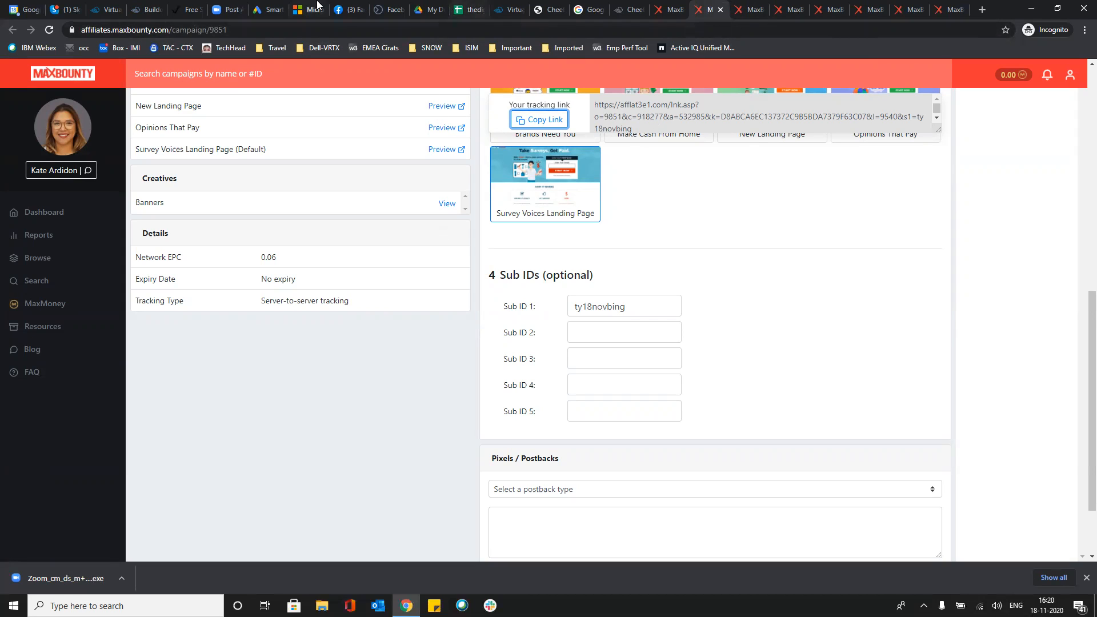
pyautogui.click(109, 9)
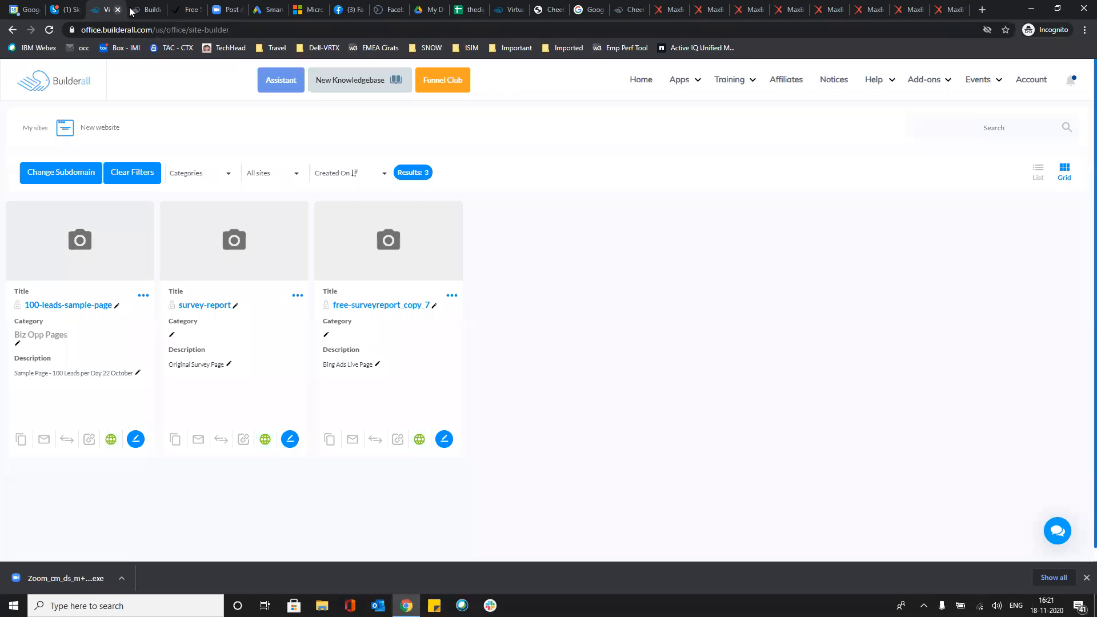
pyautogui.click(147, 10)
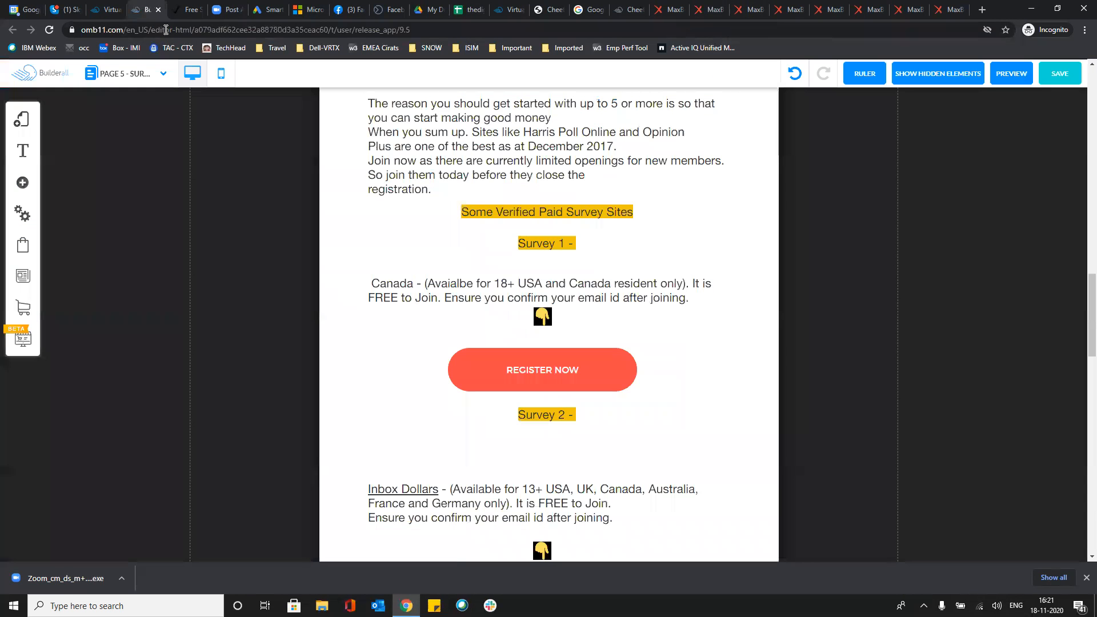
# Replace the placeholder name "Canada" before the Survey 1 description with "iSurveyWorld"
pyautogui.doubleClick(393, 288)
pyautogui.scroll(-5, 406, 293)
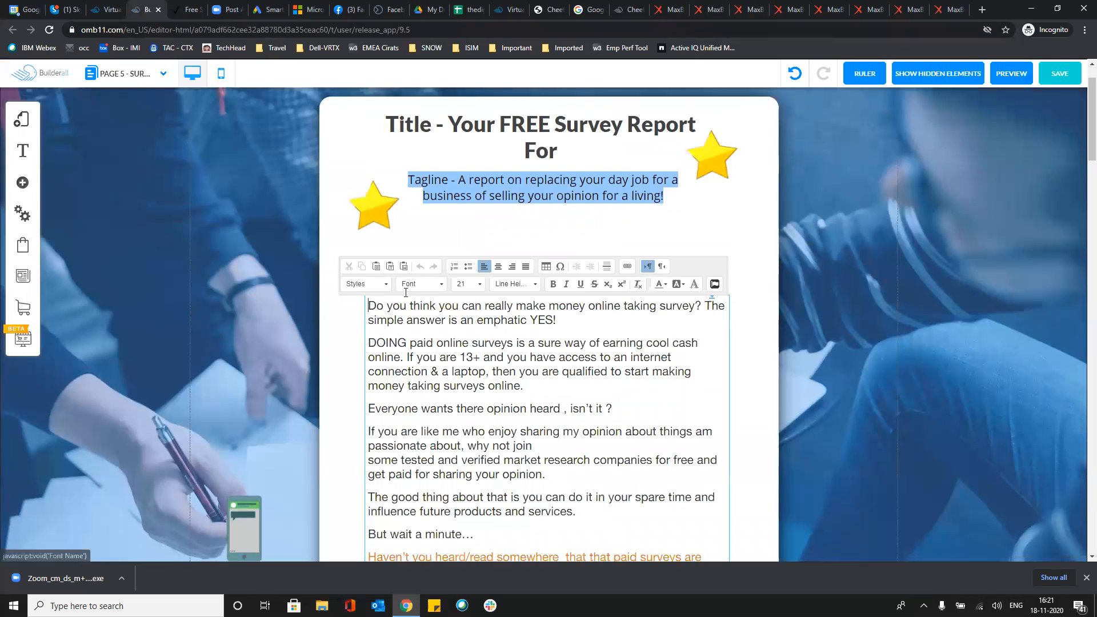
pyautogui.scroll(-20, 406, 292)
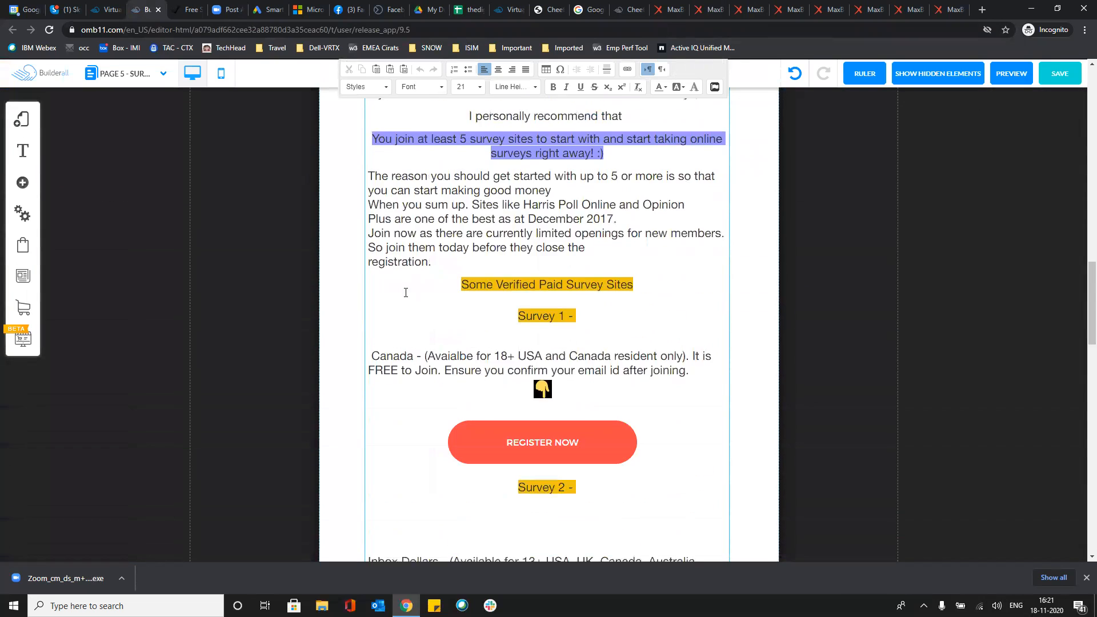
pyautogui.doubleClick(380, 168)
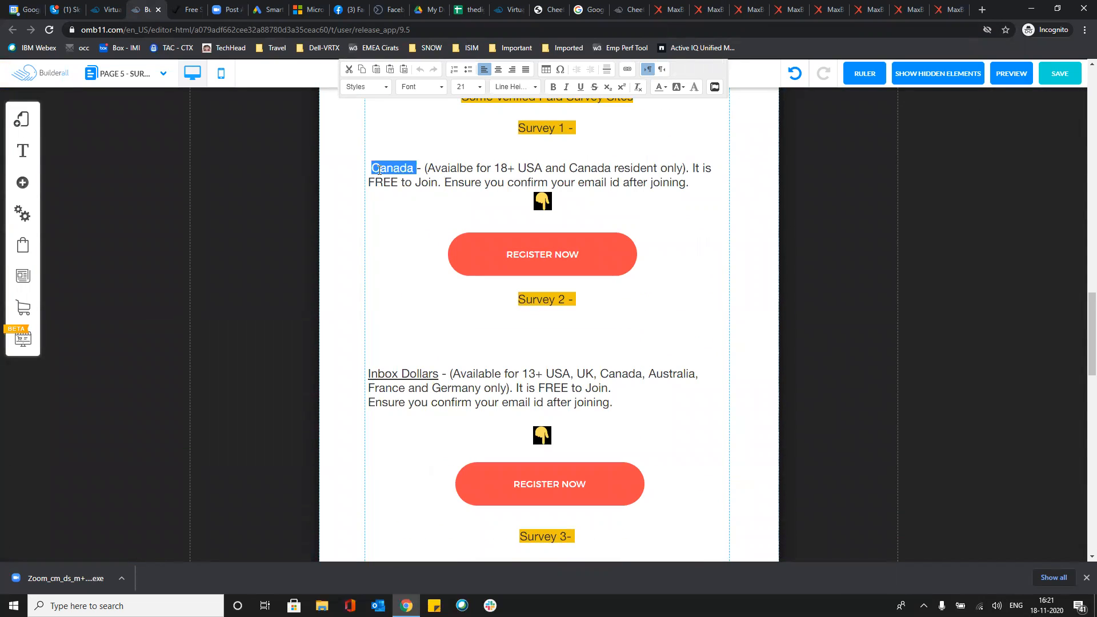
pyautogui.press('Delete')
pyautogui.press('BackSpace')
pyautogui.write('iS')
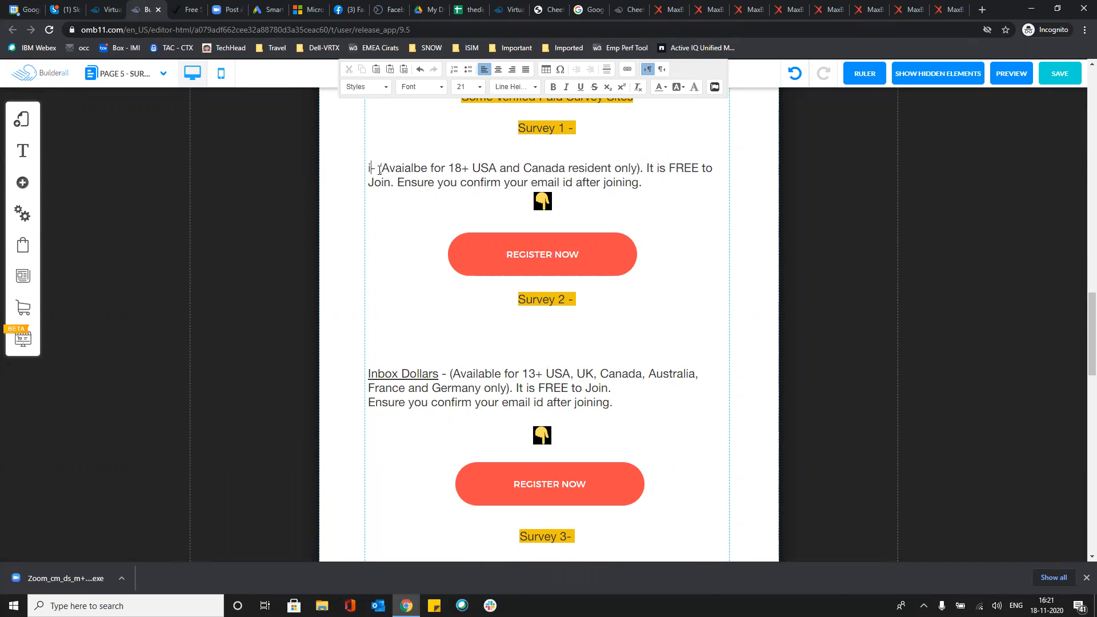
pyautogui.write('urvey')
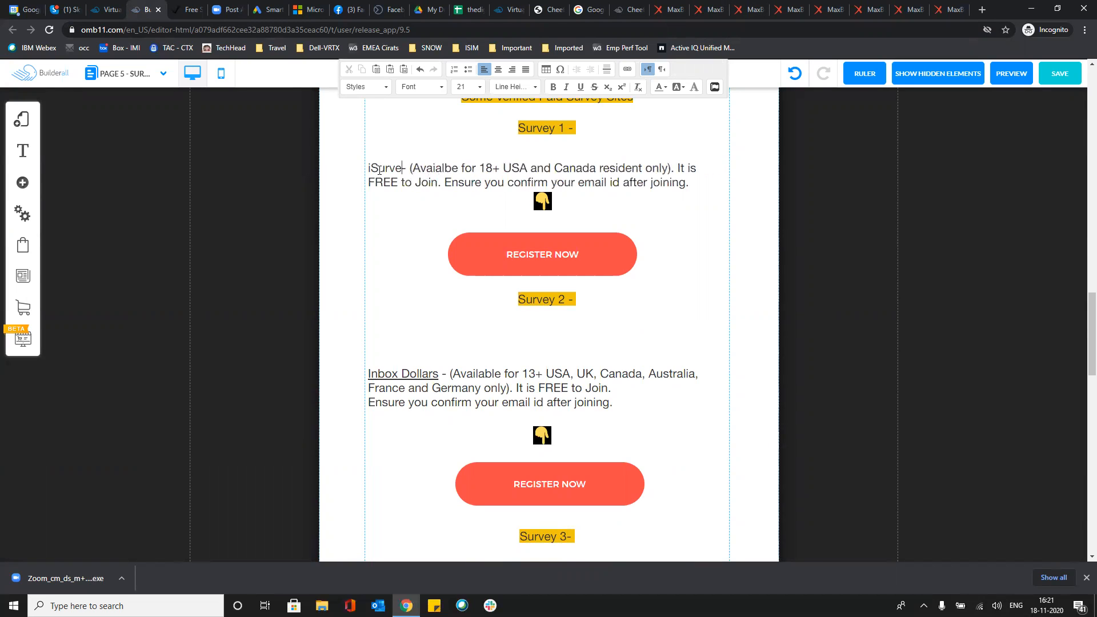
pyautogui.write('World')
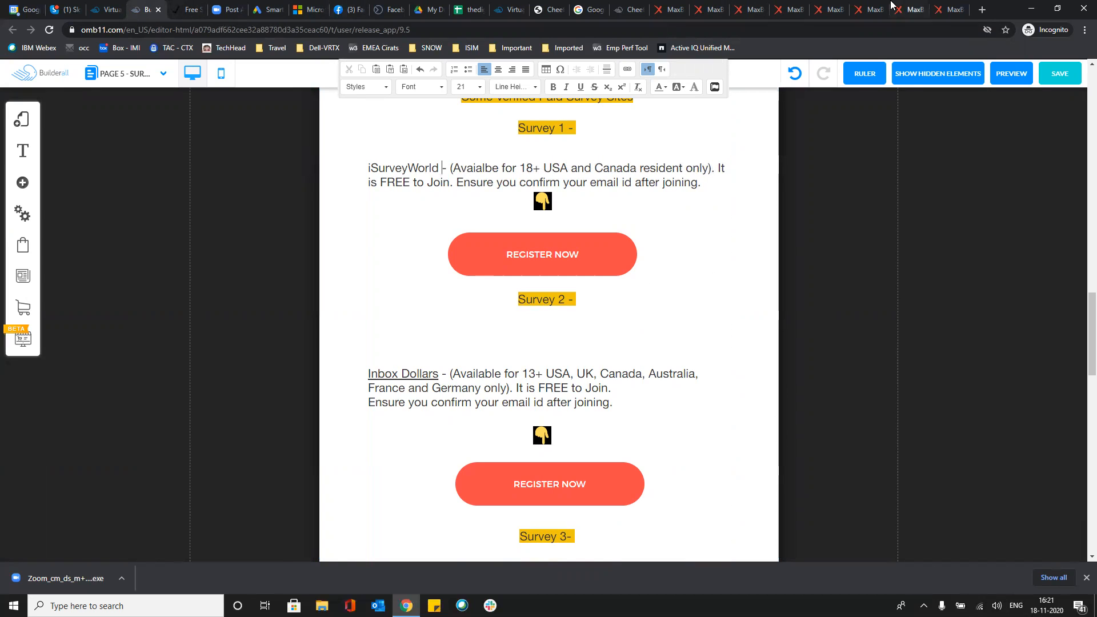
# Switch to MaxBounty campaign 5421, set Sub ID 1 to "report20202n0v18bing" and copy the tracking link
pyautogui.click(735, 4)
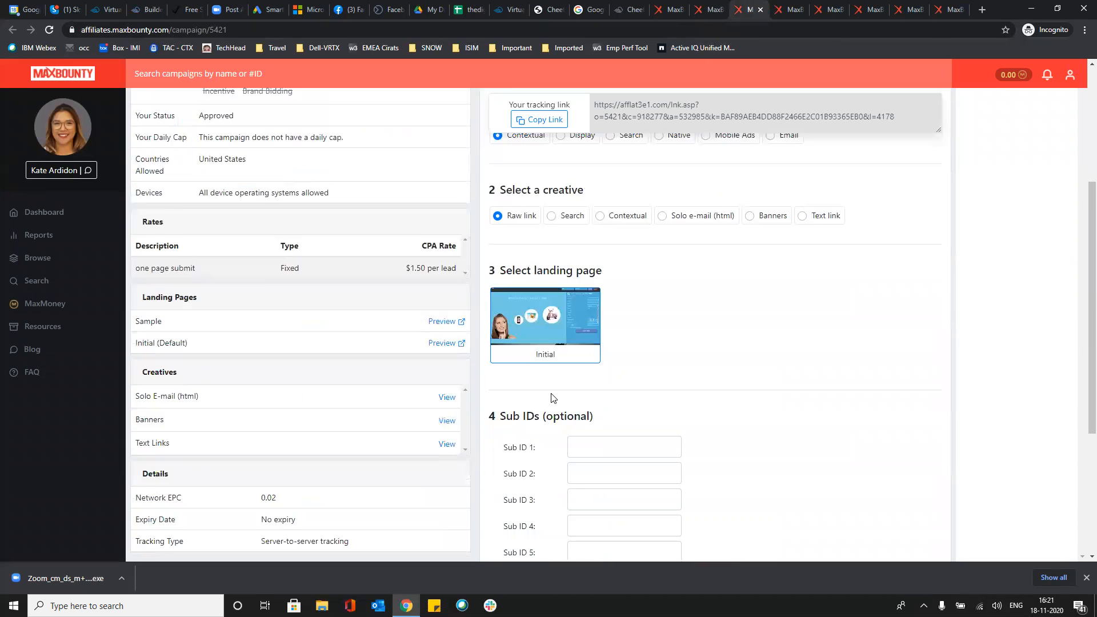
pyautogui.scroll(-8, 551, 399)
pyautogui.click(632, 212)
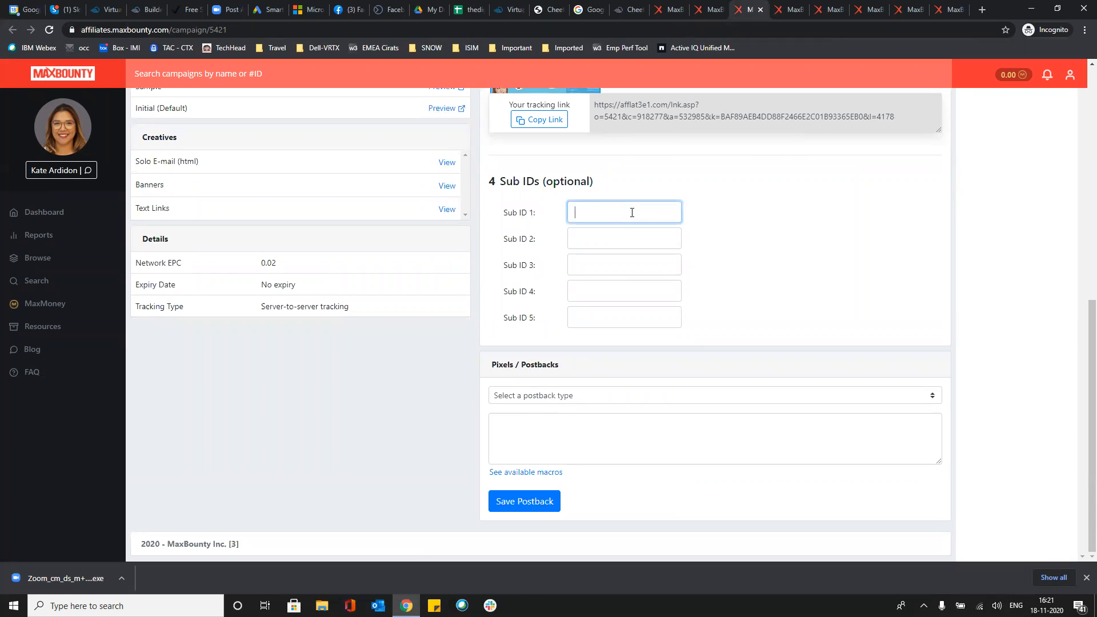
pyautogui.write('fb')
pyautogui.write('2020')
pyautogui.press('BackSpace')
pyautogui.press('BackSpace')
pyautogui.press('BackSpace')
pyautogui.press('BackSpace')
pyautogui.press('BackSpace')
pyautogui.write('report20202no')
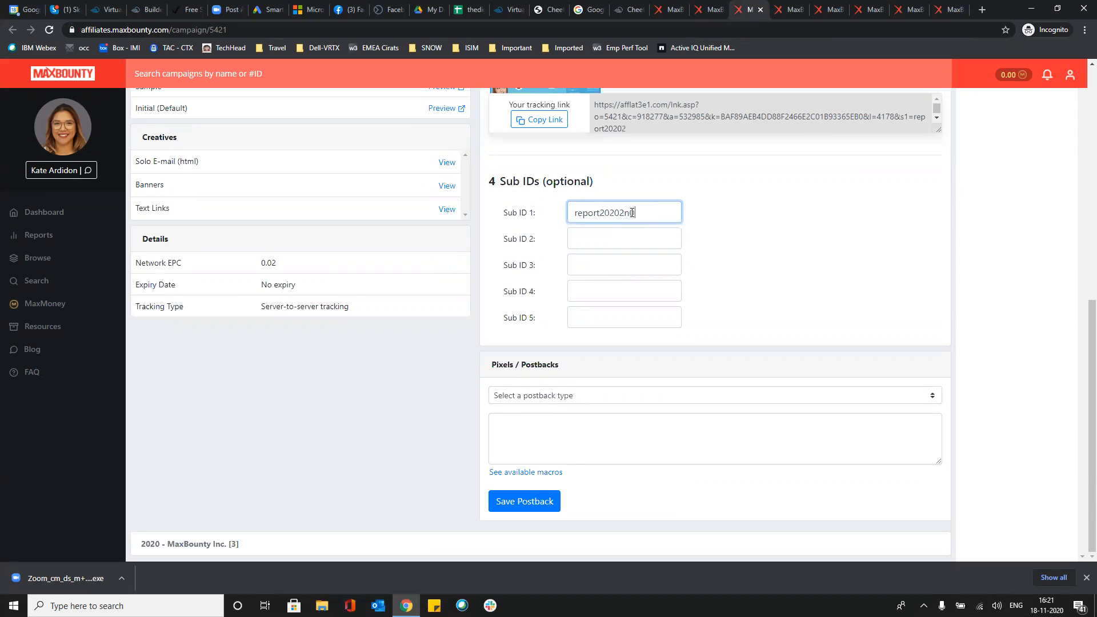
pyautogui.write('v18bing')
pyautogui.click(539, 119)
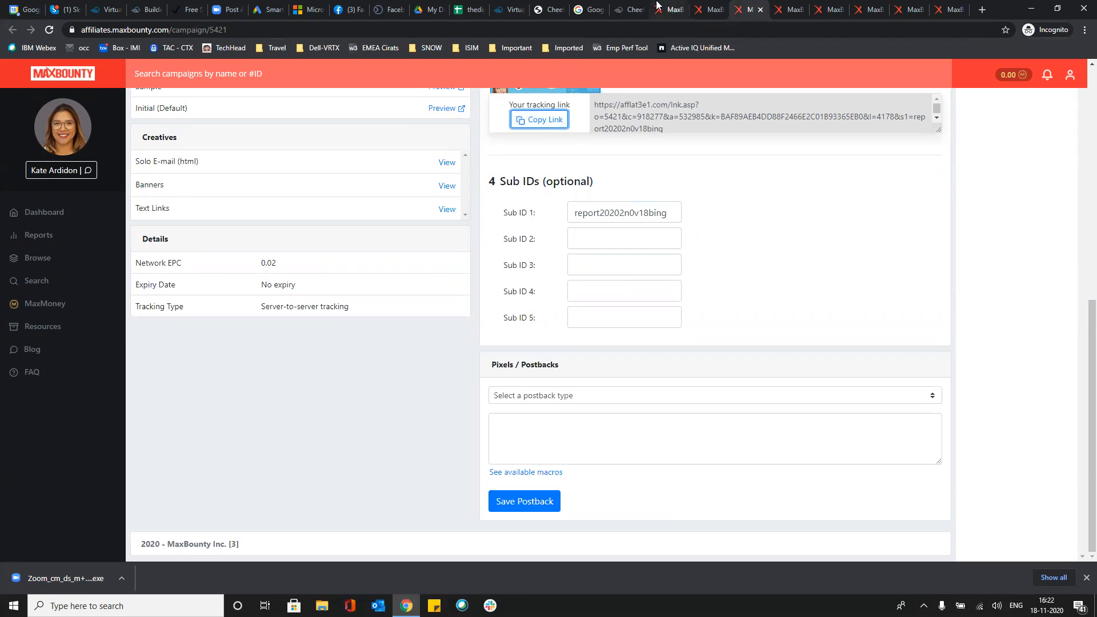
# Switch to the Builderall editor and try to open the settings of the register button under Survey 1
pyautogui.click(147, 9)
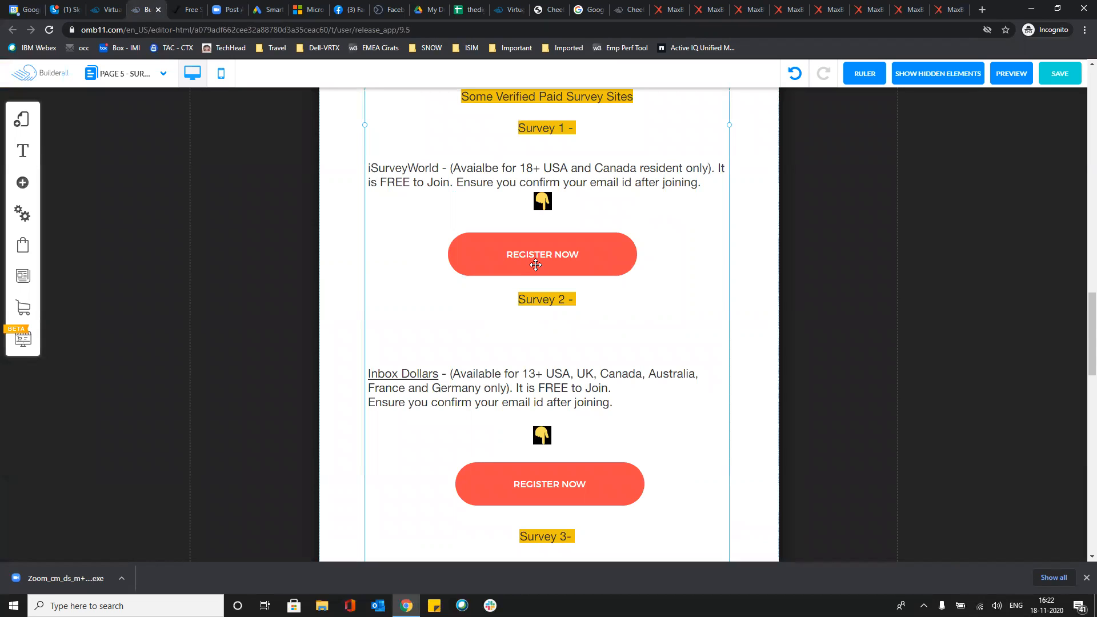
pyautogui.rightClick(535, 264)
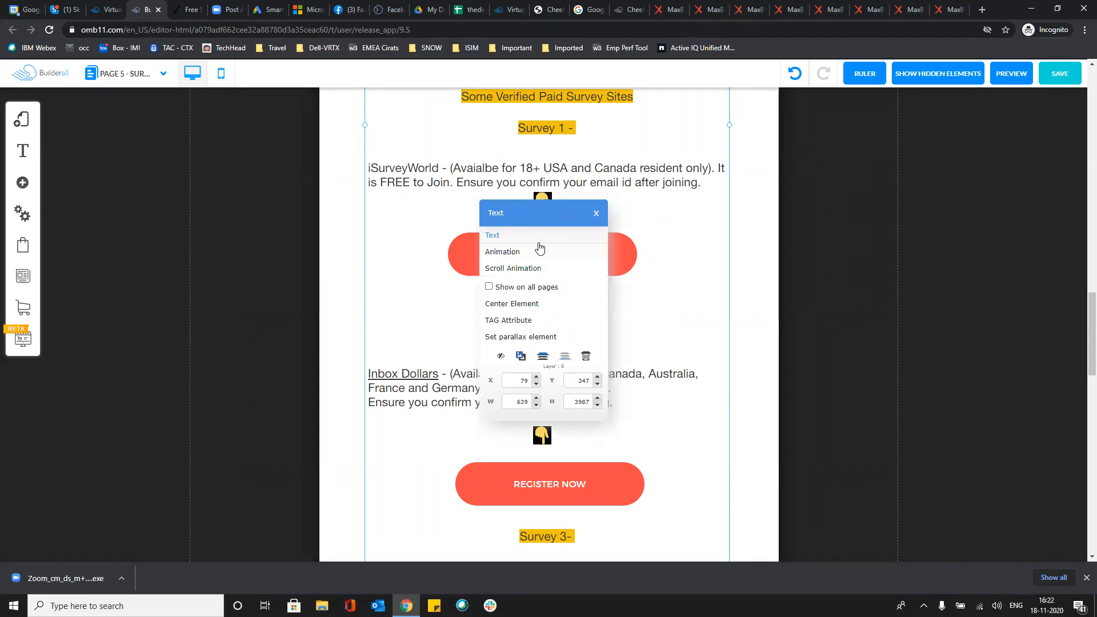
pyautogui.click(626, 263)
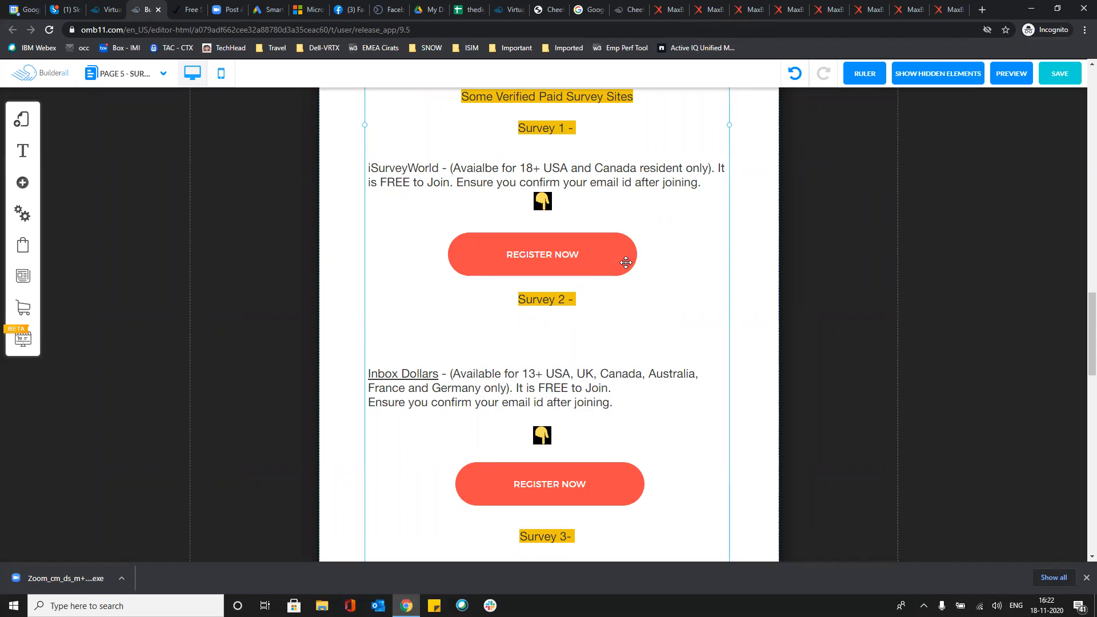
pyautogui.doubleClick(626, 263)
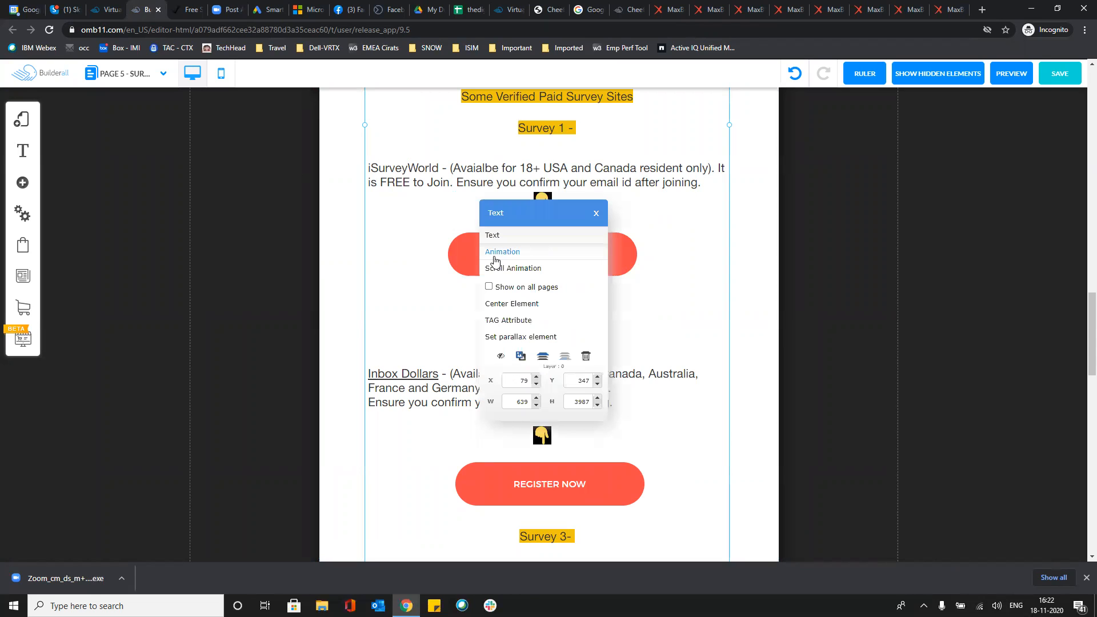
pyautogui.click(595, 215)
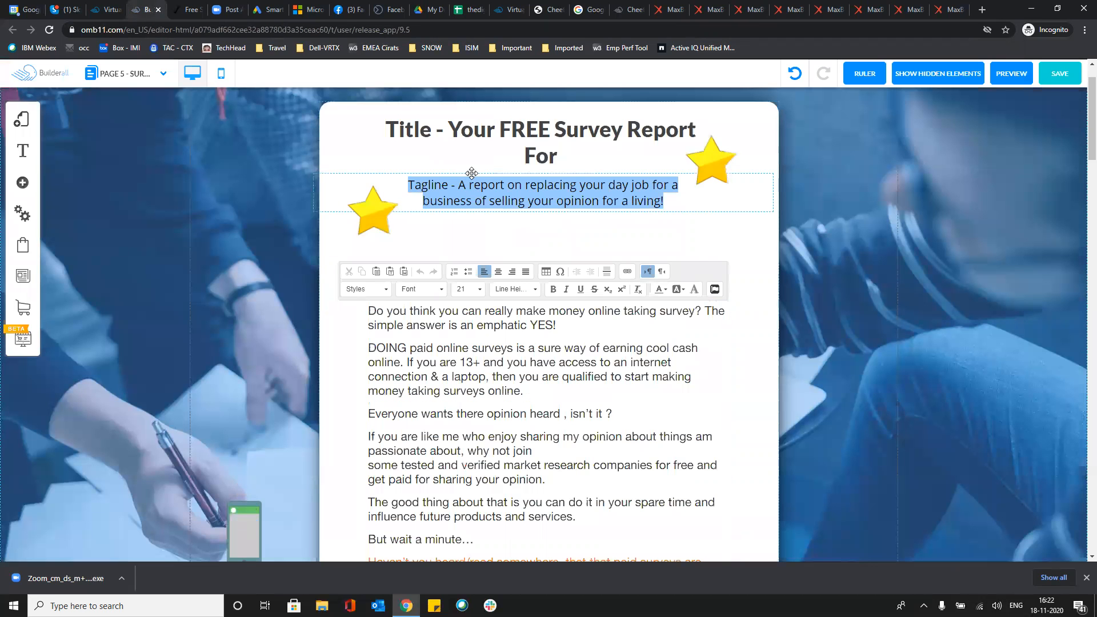
pyautogui.click(470, 457)
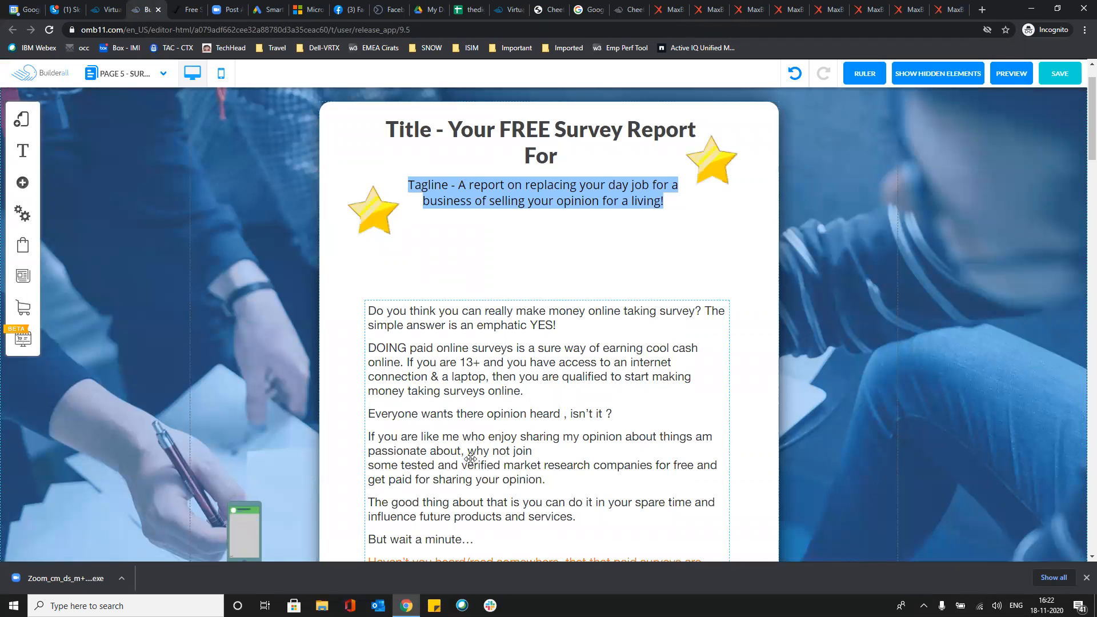
pyautogui.scroll(-1, 470, 459)
pyautogui.scroll(-6, 470, 459)
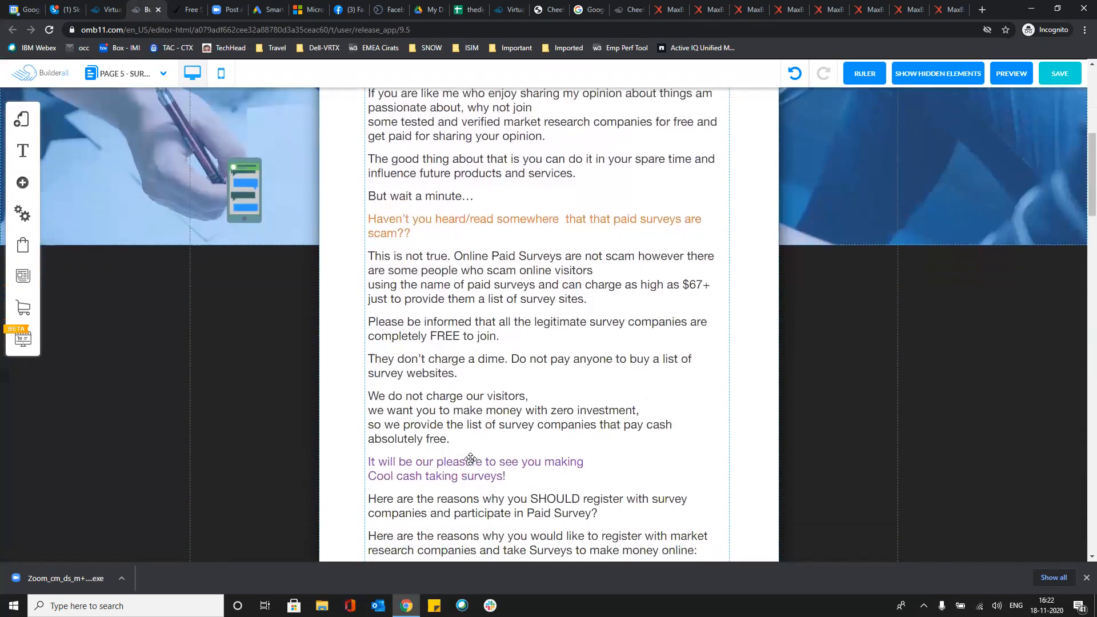
pyautogui.scroll(-10, 470, 458)
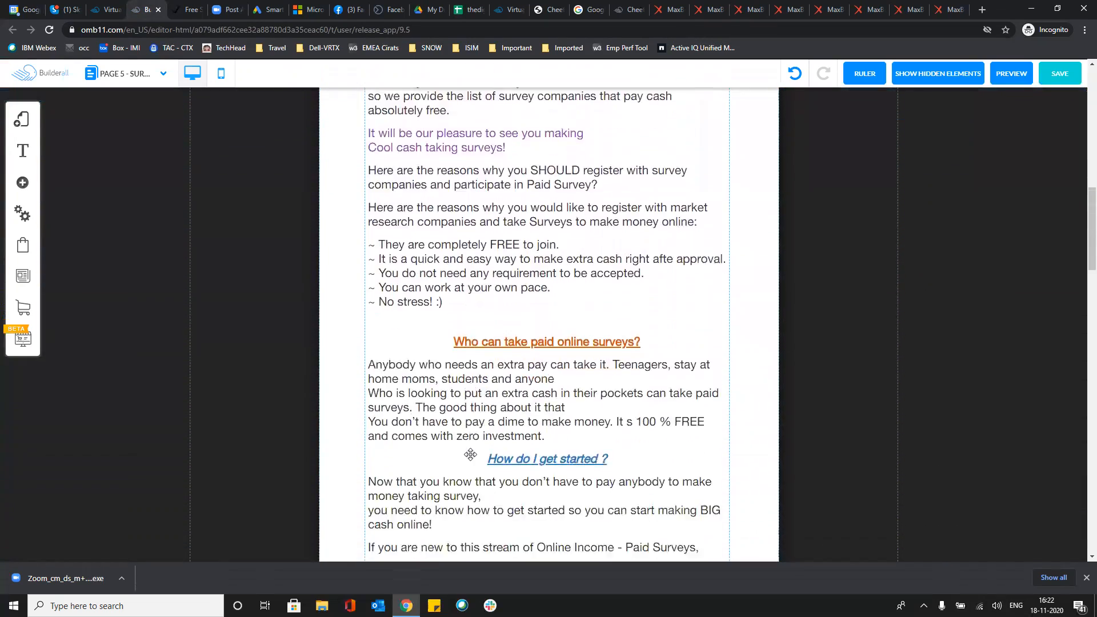
pyautogui.scroll(-3, 470, 454)
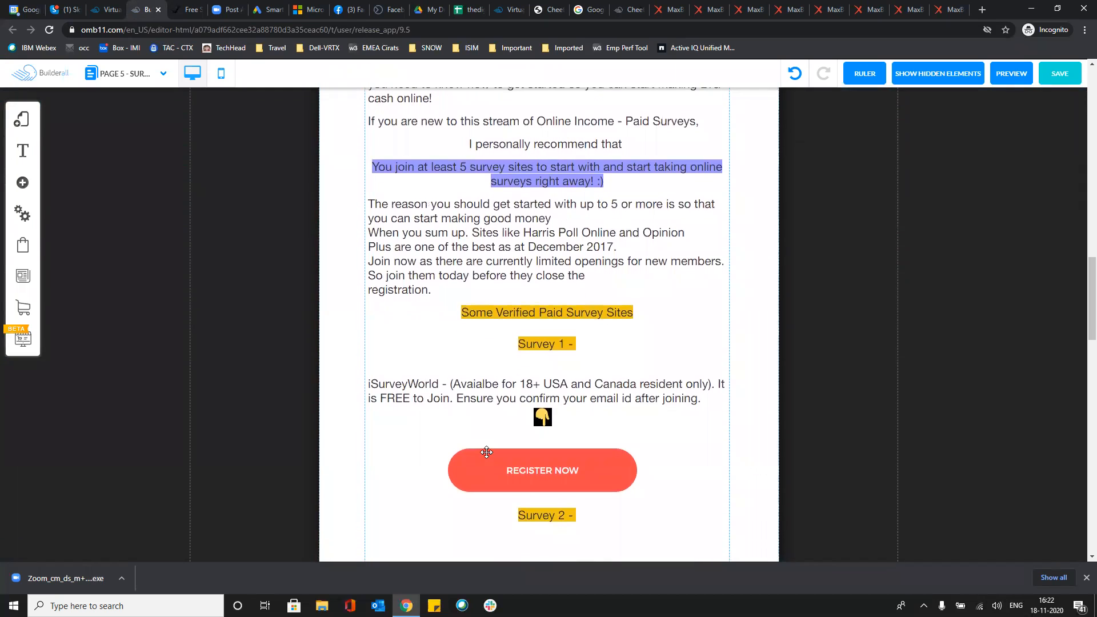
pyautogui.moveTo(489, 461); pyautogui.dragTo(488, 460)
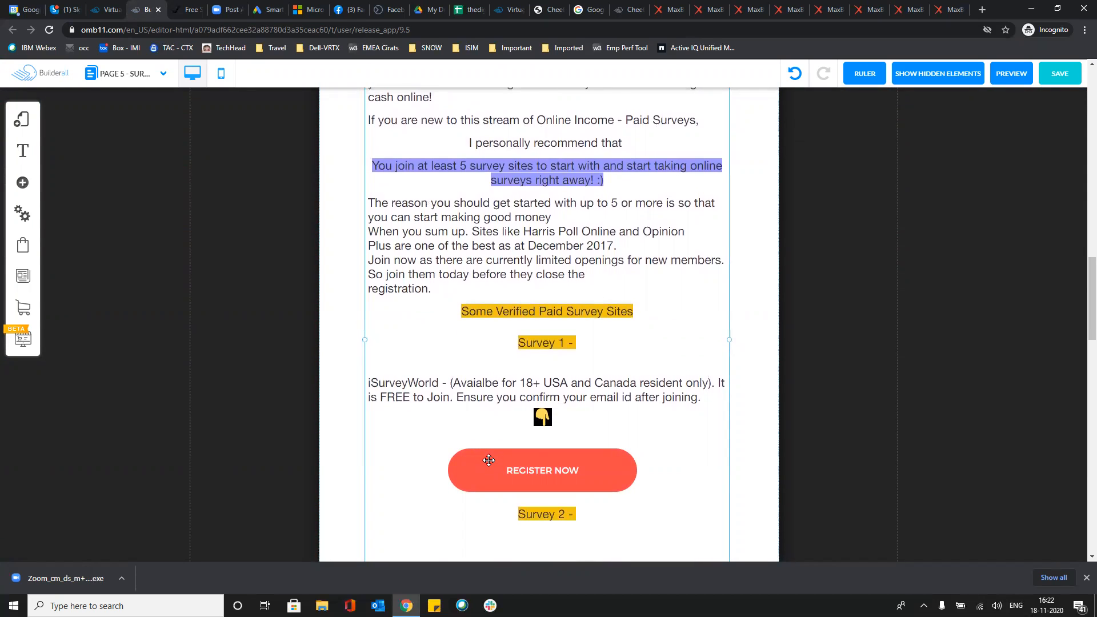
pyautogui.rightClick(479, 468)
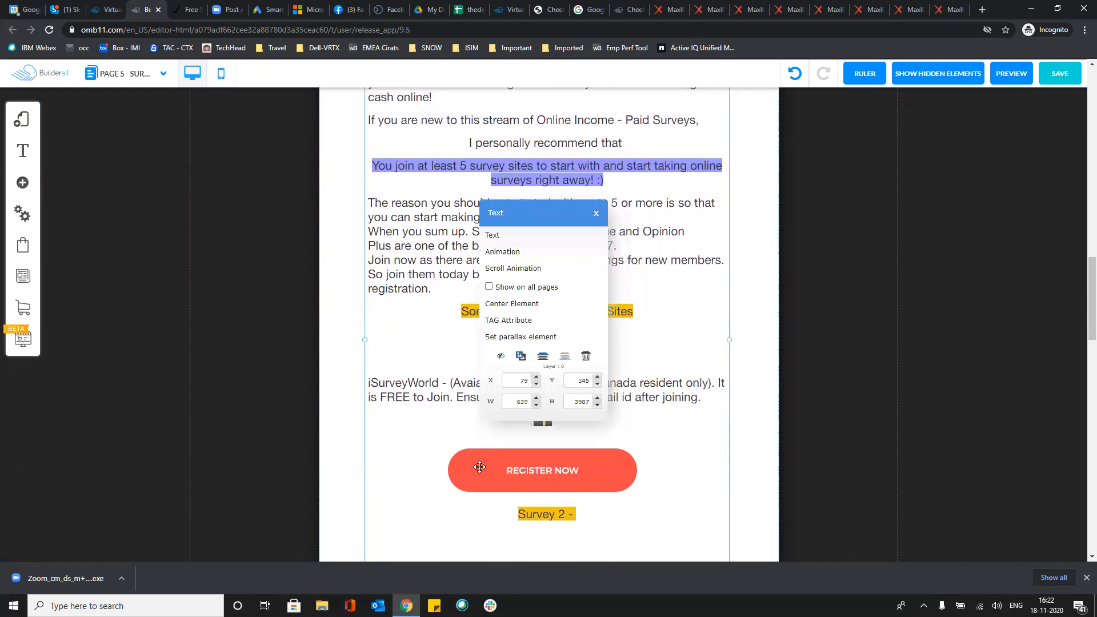
pyautogui.click(595, 213)
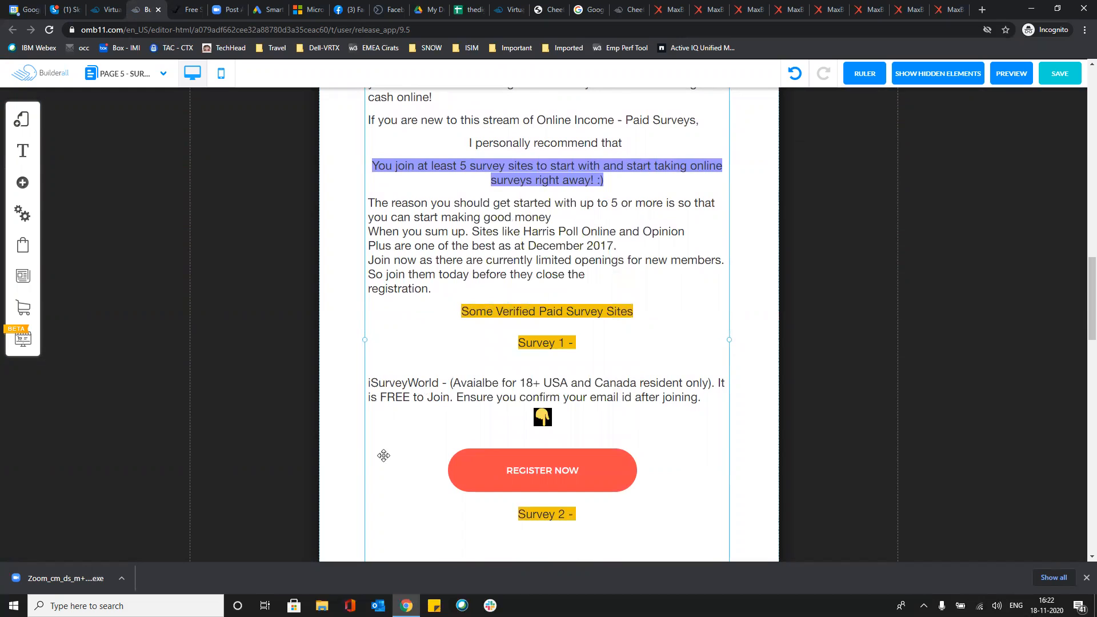
pyautogui.moveTo(480, 468)
pyautogui.mouseDown()
pyautogui.moveTo(433, 468)
pyautogui.moveTo(481, 470)
pyautogui.mouseUp()
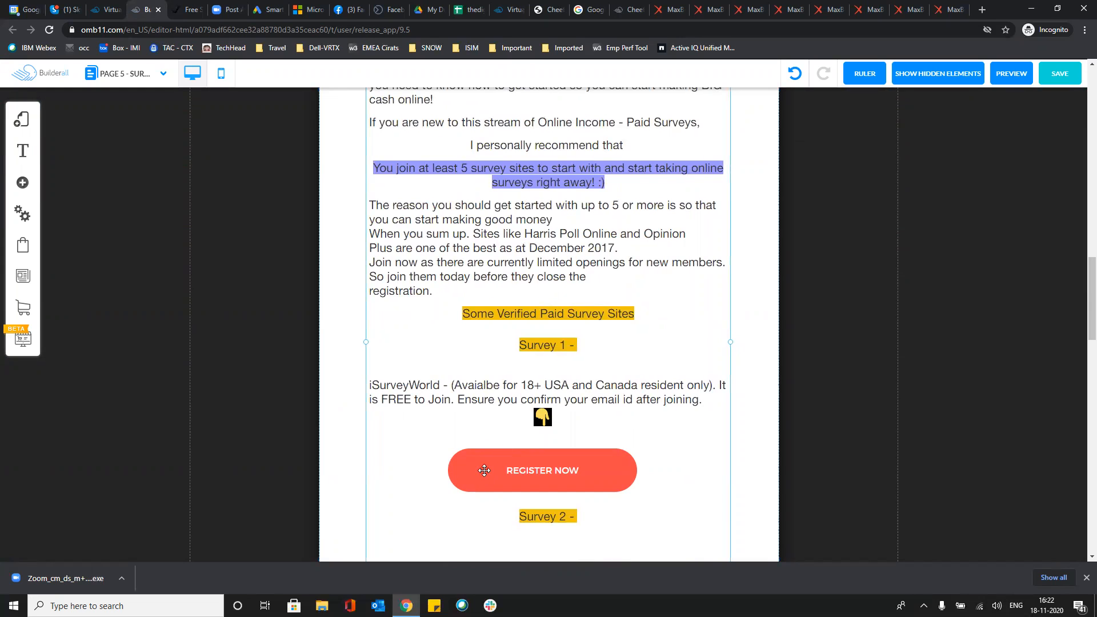
pyautogui.rightClick(410, 451)
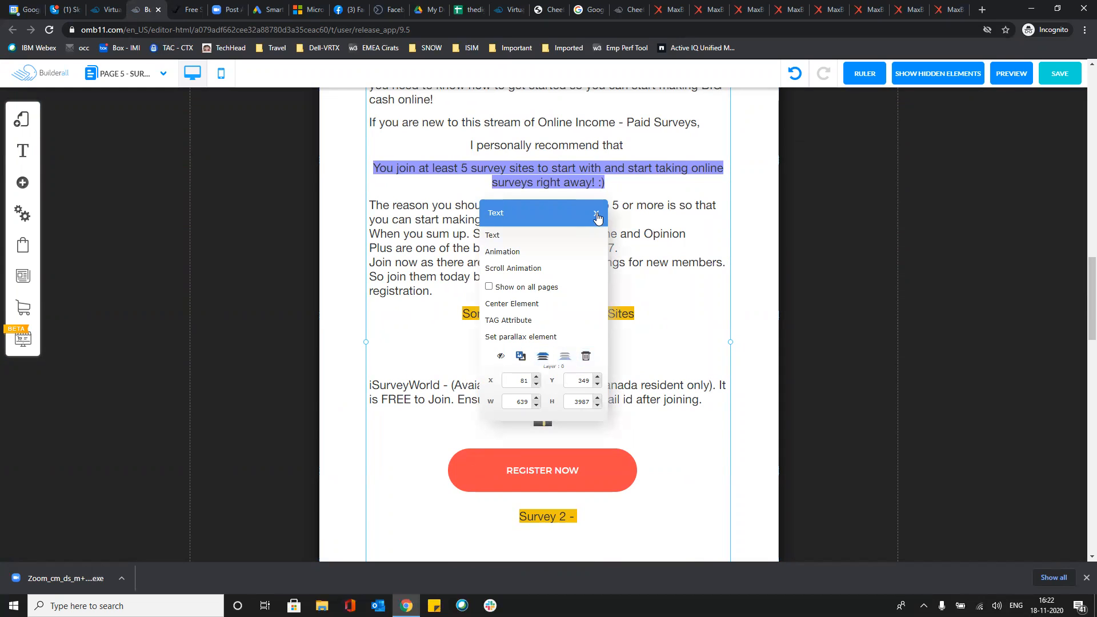
pyautogui.click(597, 215)
# Move the overlapping report text block sideways off Survey 1's register button, and shift the button slightly
pyautogui.moveTo(656, 440); pyautogui.dragTo(525, 424)
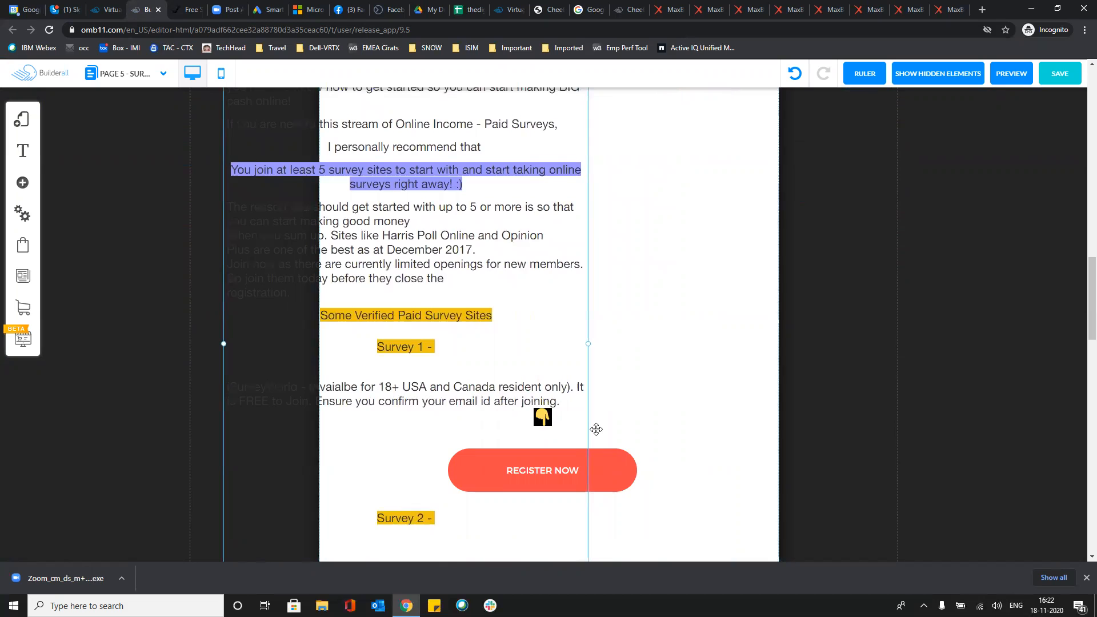
pyautogui.scroll(-1, 595, 428)
pyautogui.scroll(-2, 596, 429)
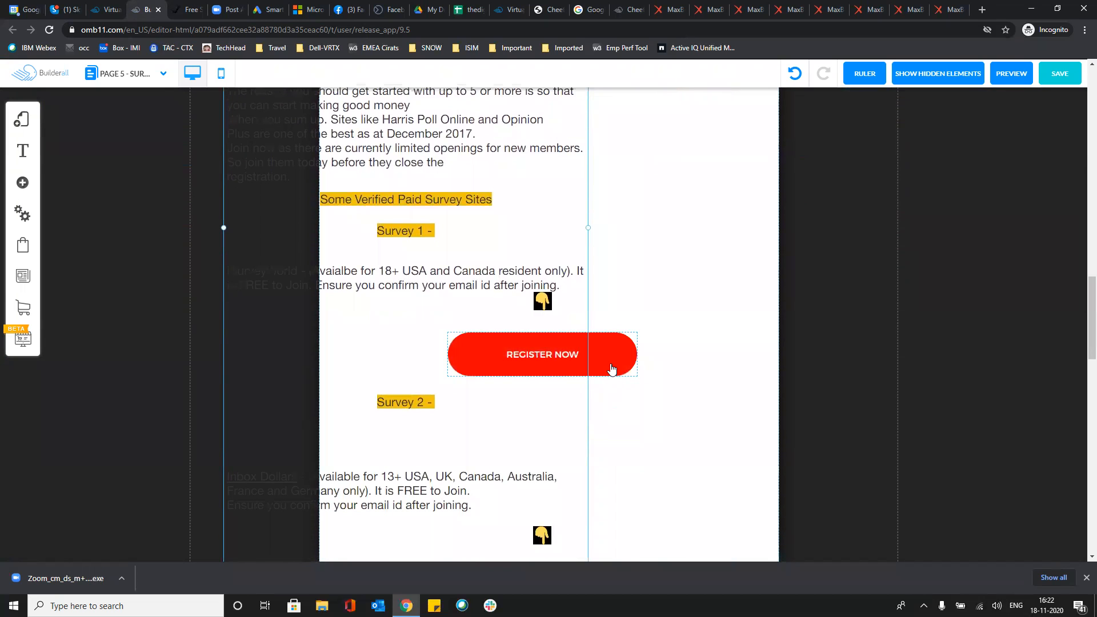
pyautogui.click(612, 368)
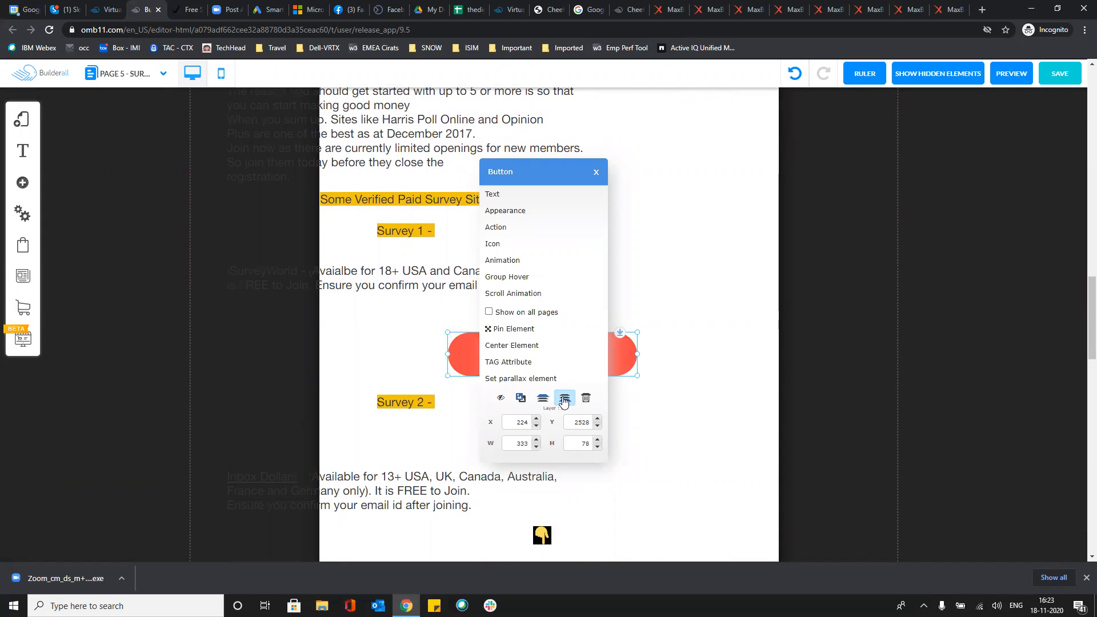
pyautogui.click(612, 310)
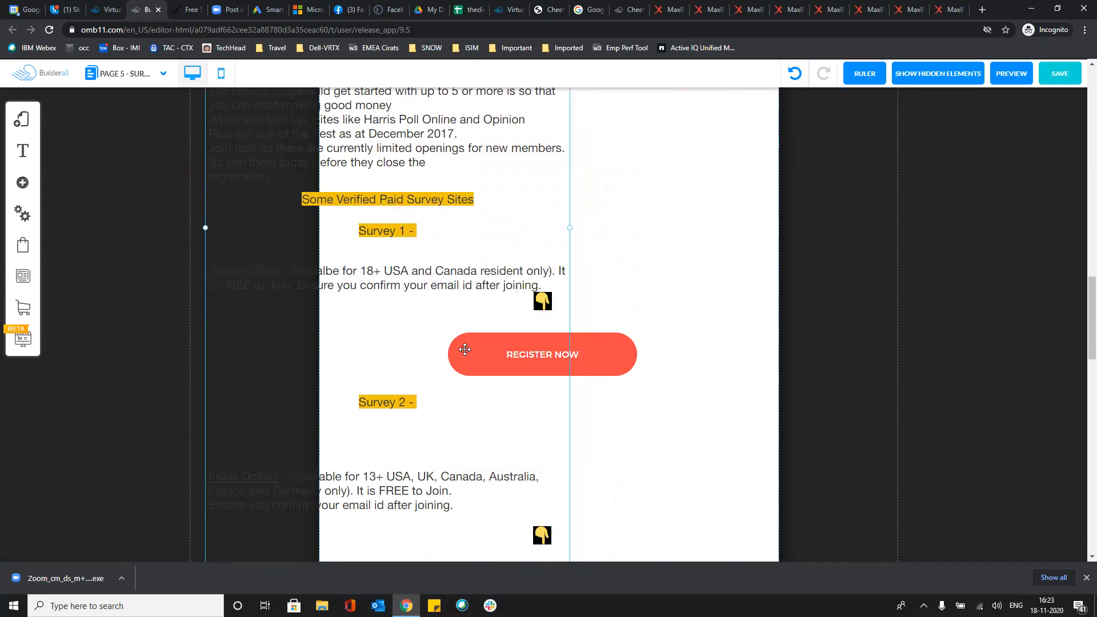
pyautogui.click(602, 366)
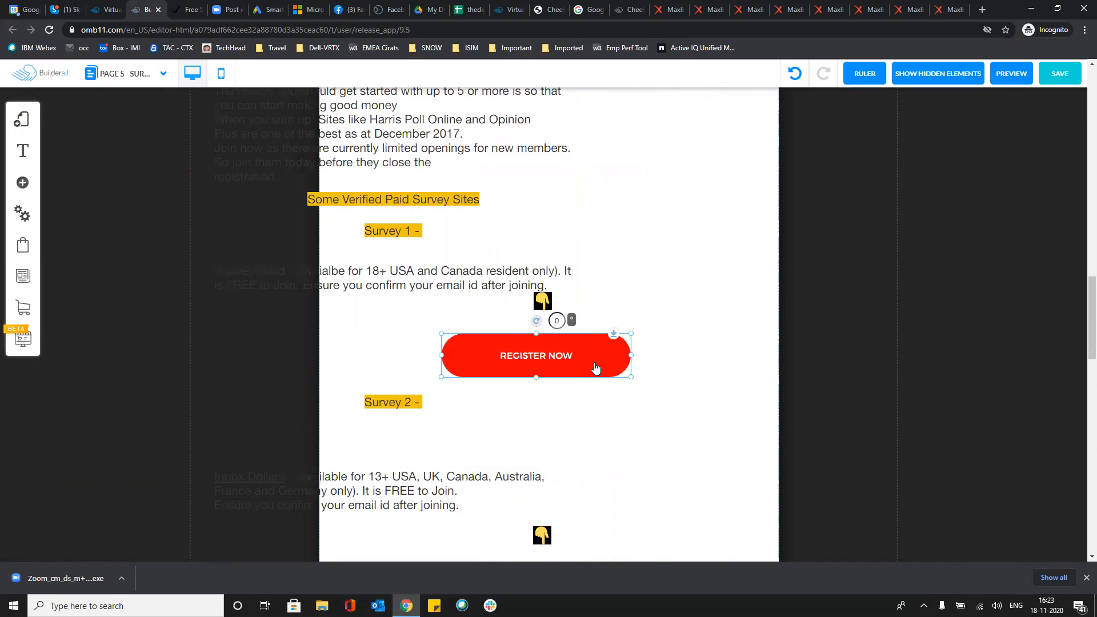
pyautogui.moveTo(526, 354); pyautogui.dragTo(569, 357)
pyautogui.click(569, 356)
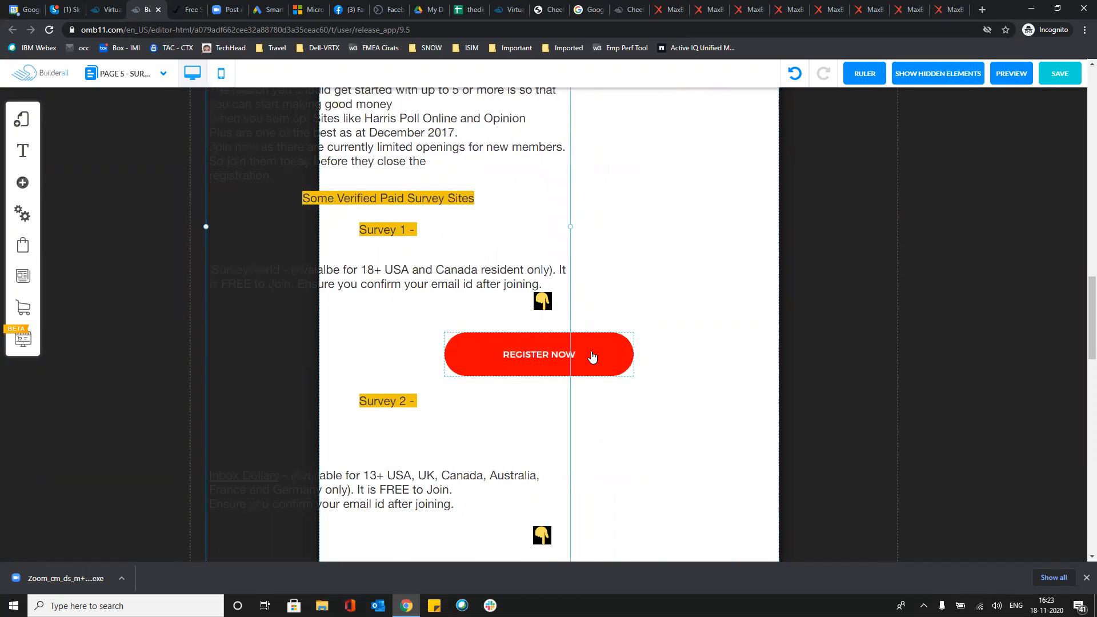
# Replace the web address in the Survey 1 register button's action with the copied campaign 5421 tracking link
pyautogui.click(592, 357)
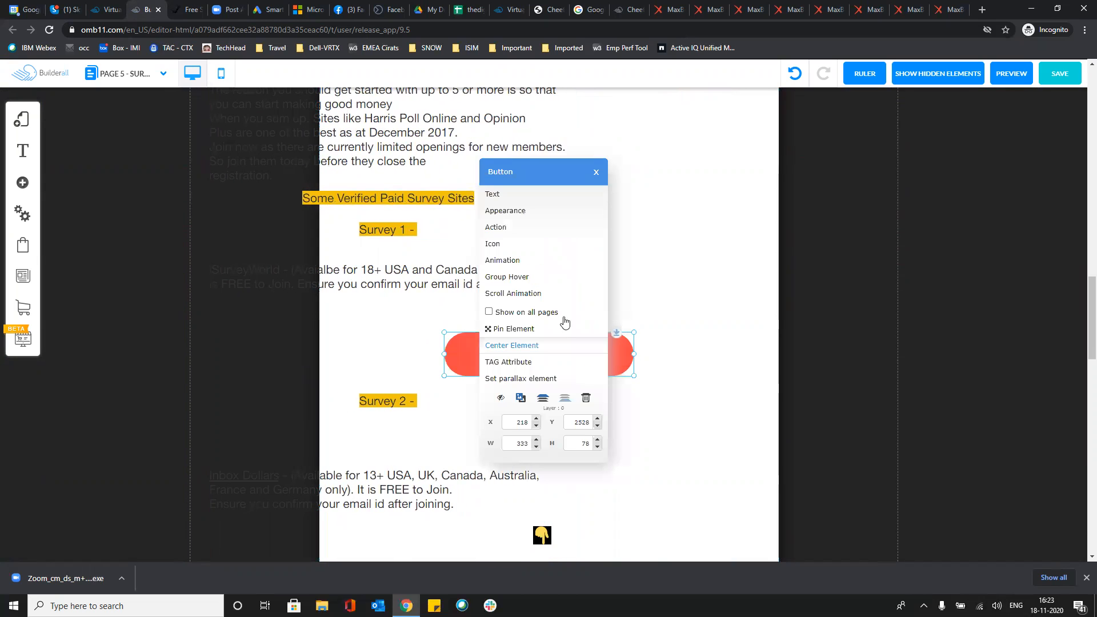
pyautogui.click(496, 226)
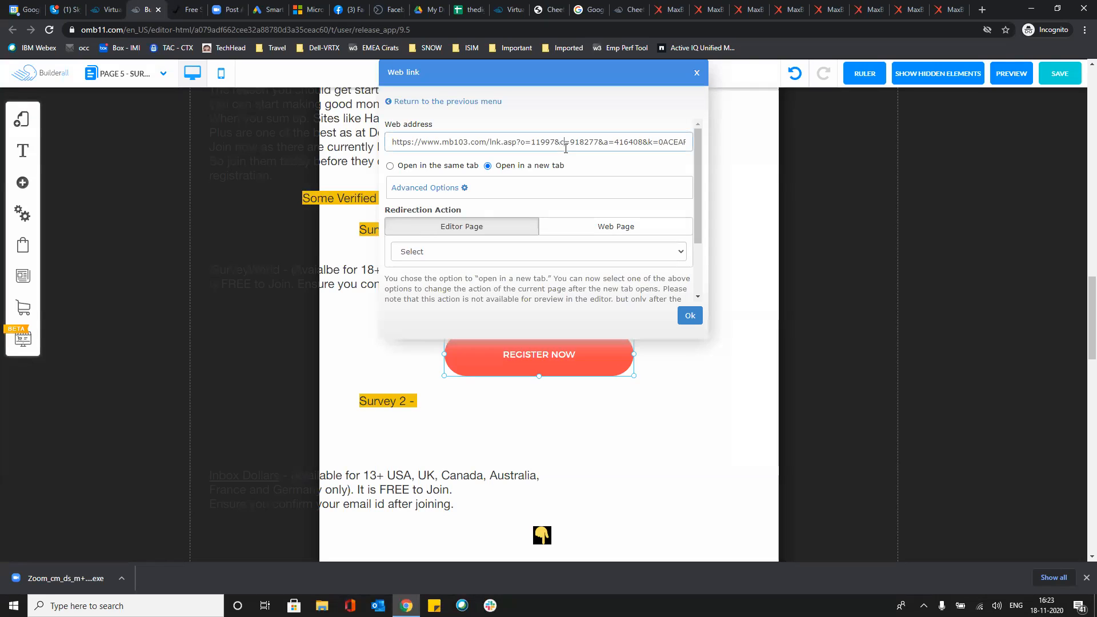
pyautogui.tripleClick(566, 143)
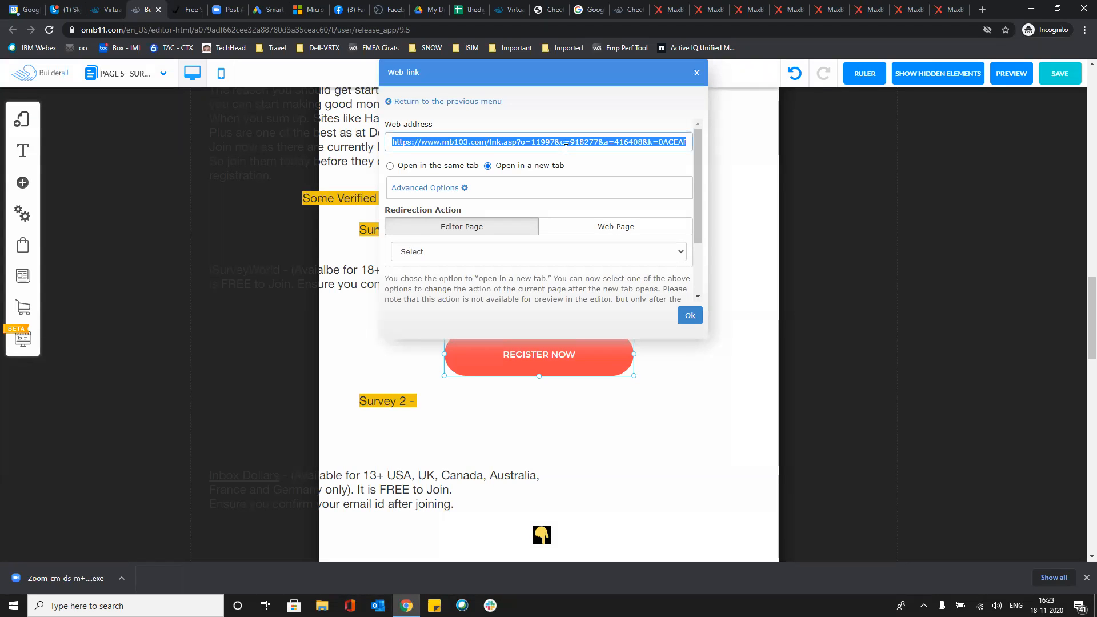
pyautogui.hotkey('ctrl', 'v')
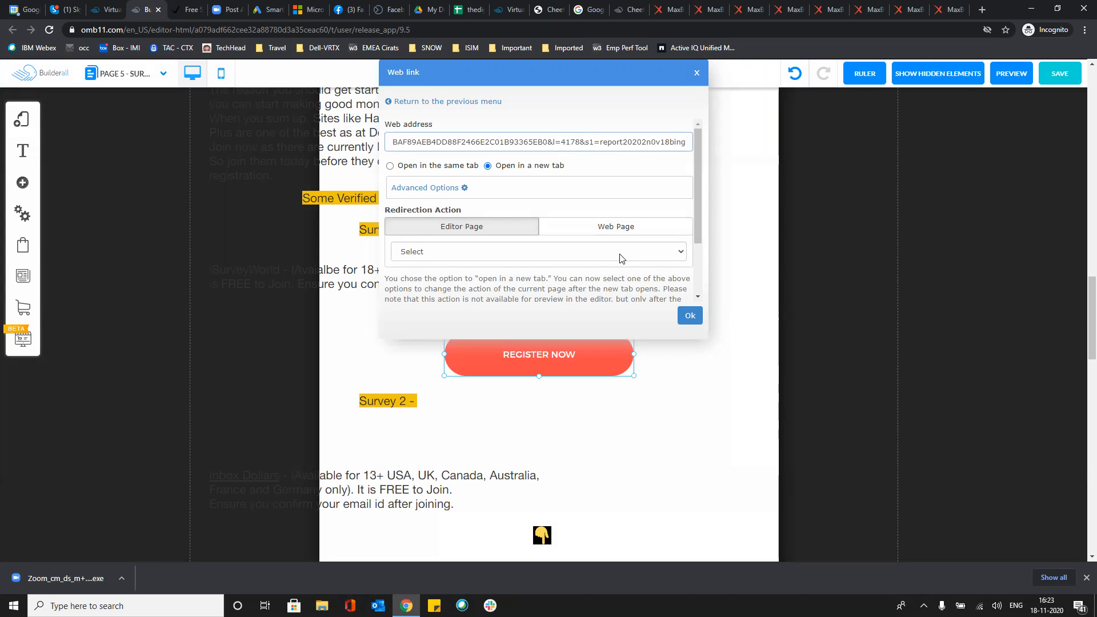
pyautogui.click(690, 316)
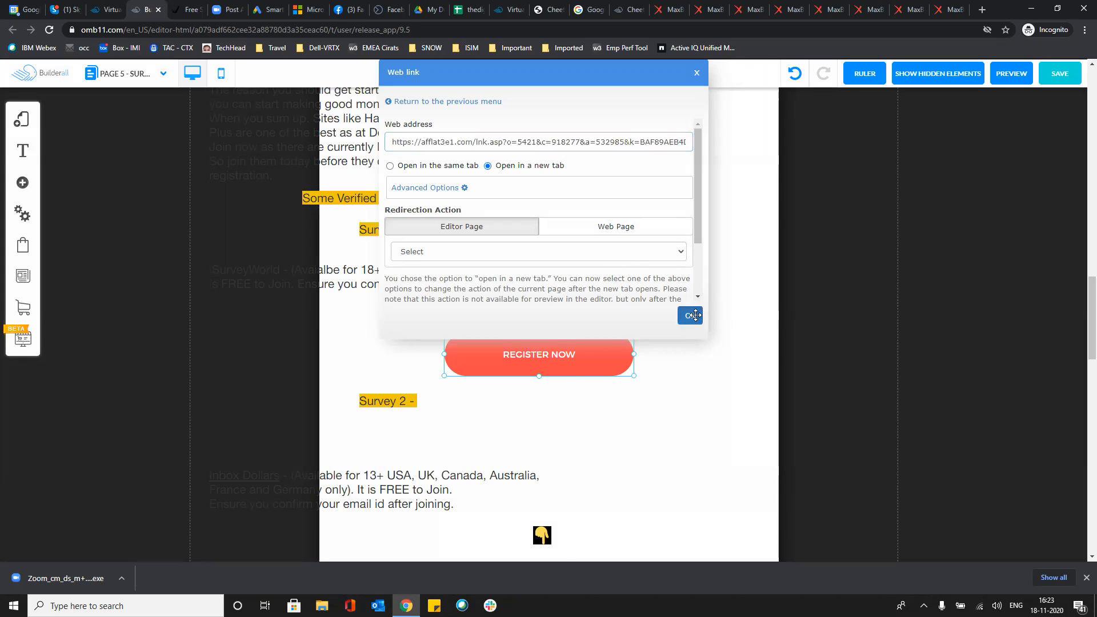
pyautogui.scroll(-4, 695, 314)
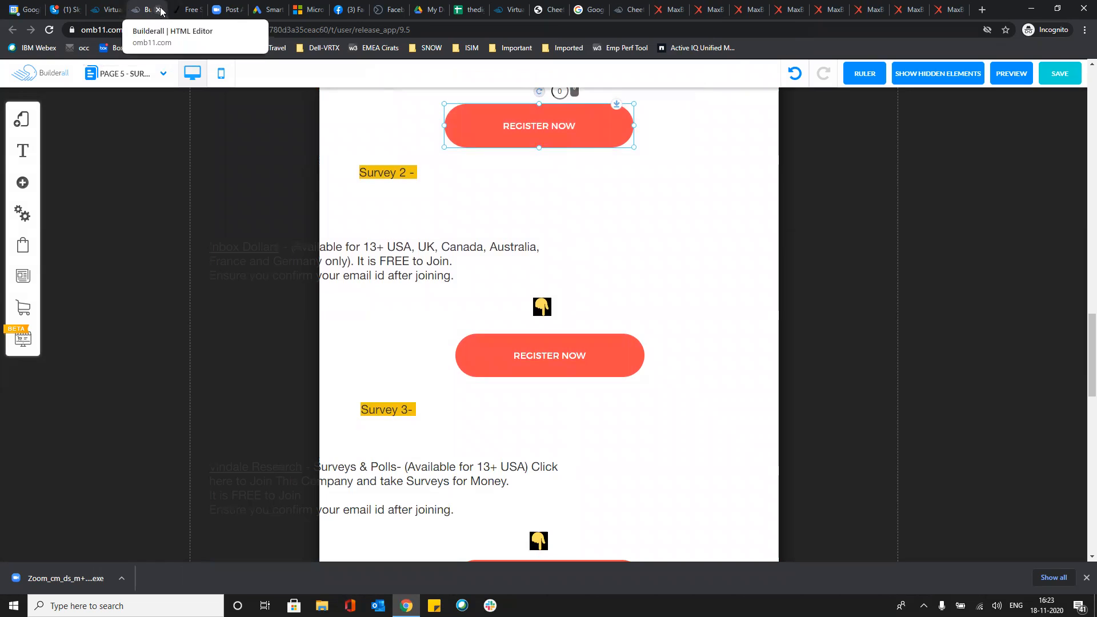
# Switch to the Google Sheets campaign list, append "&s1=report20202n0v18bing" to the iSurveyWorld SOI 5421 affiliate link and fit the Affiliate Link column to its contents
pyautogui.click(469, 8)
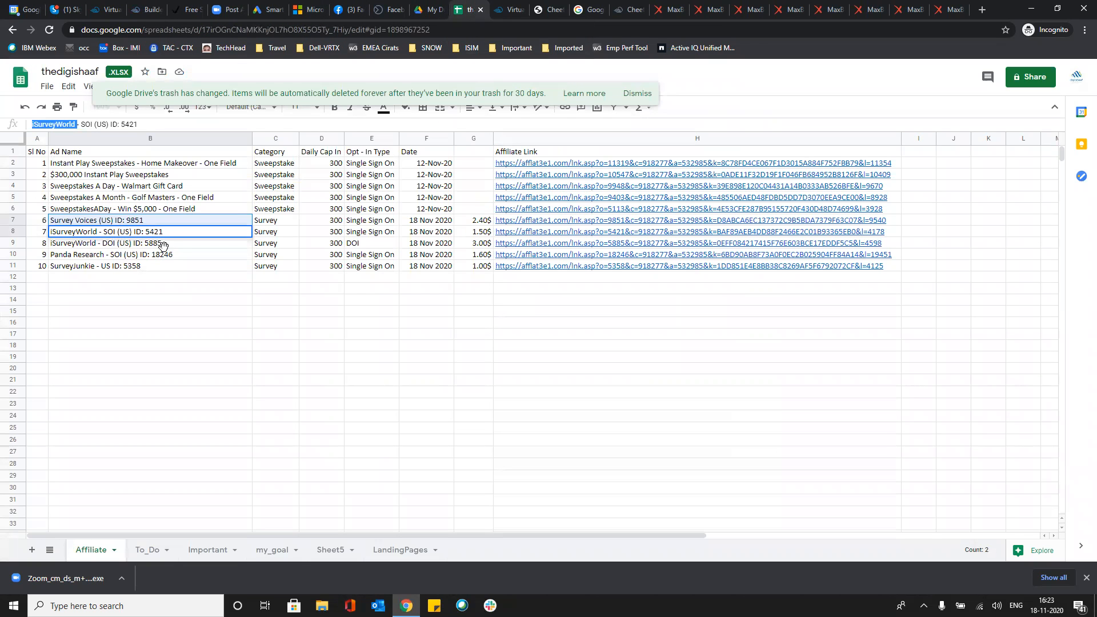
pyautogui.click(163, 245)
pyautogui.click(190, 224)
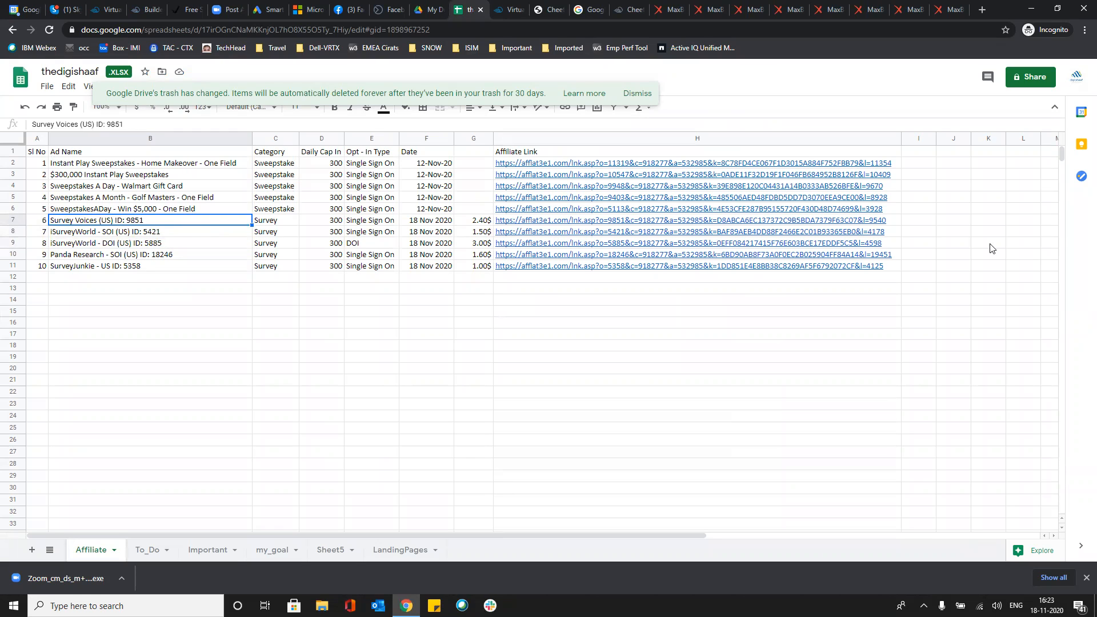
pyautogui.click(922, 224)
pyautogui.click(893, 223)
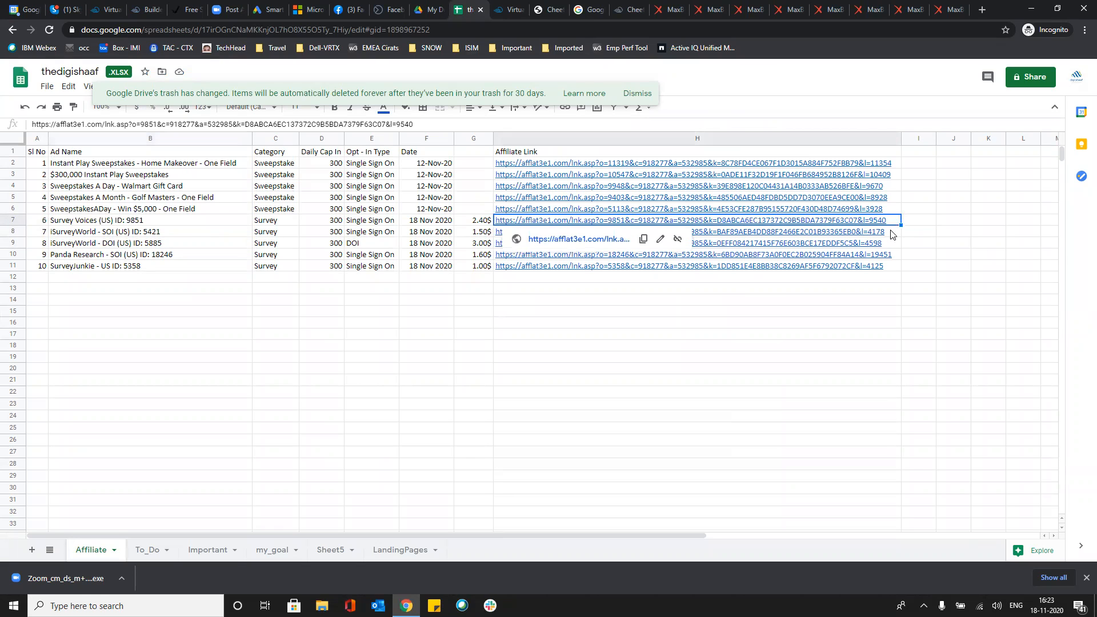
pyautogui.click(893, 234)
pyautogui.click(697, 29)
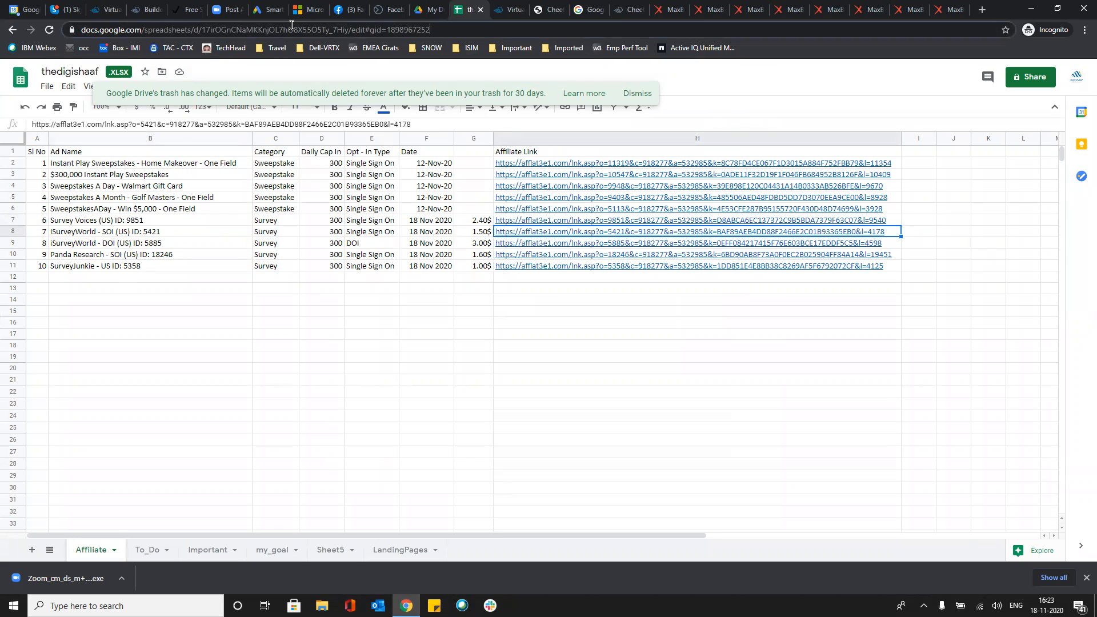
pyautogui.click(439, 125)
pyautogui.write('&s1=report20202n0v18bing')
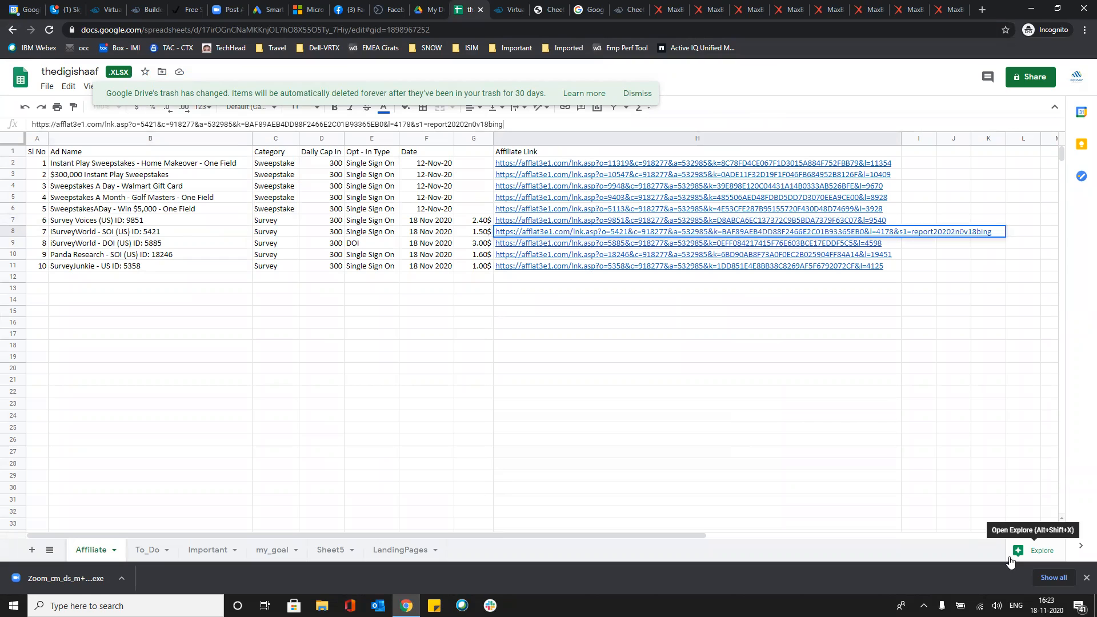
pyautogui.press('Return')
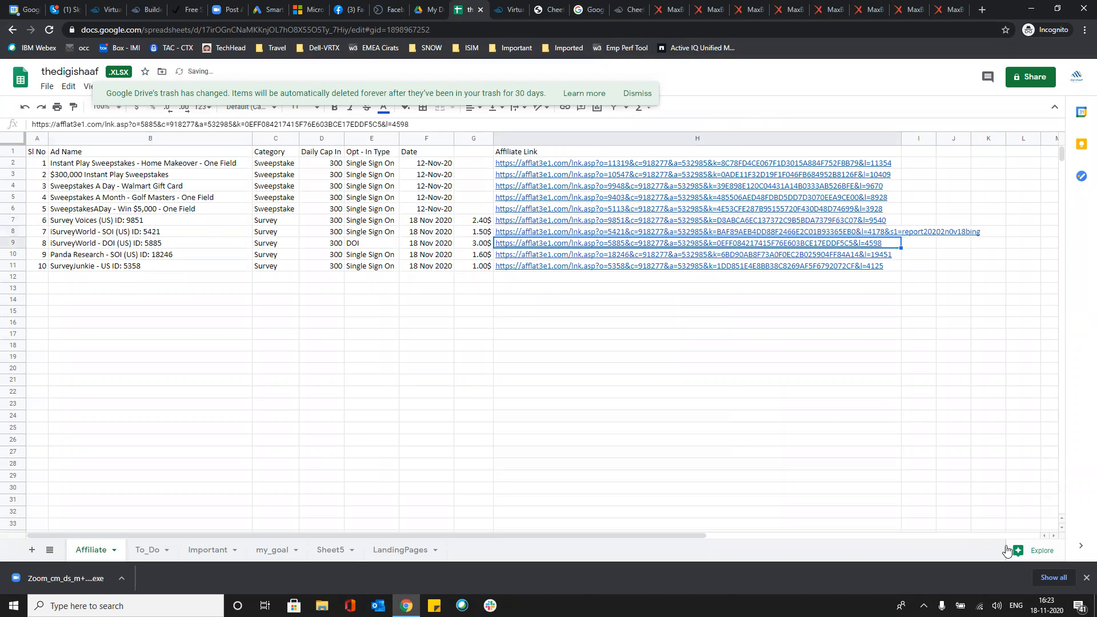
pyautogui.doubleClick(900, 139)
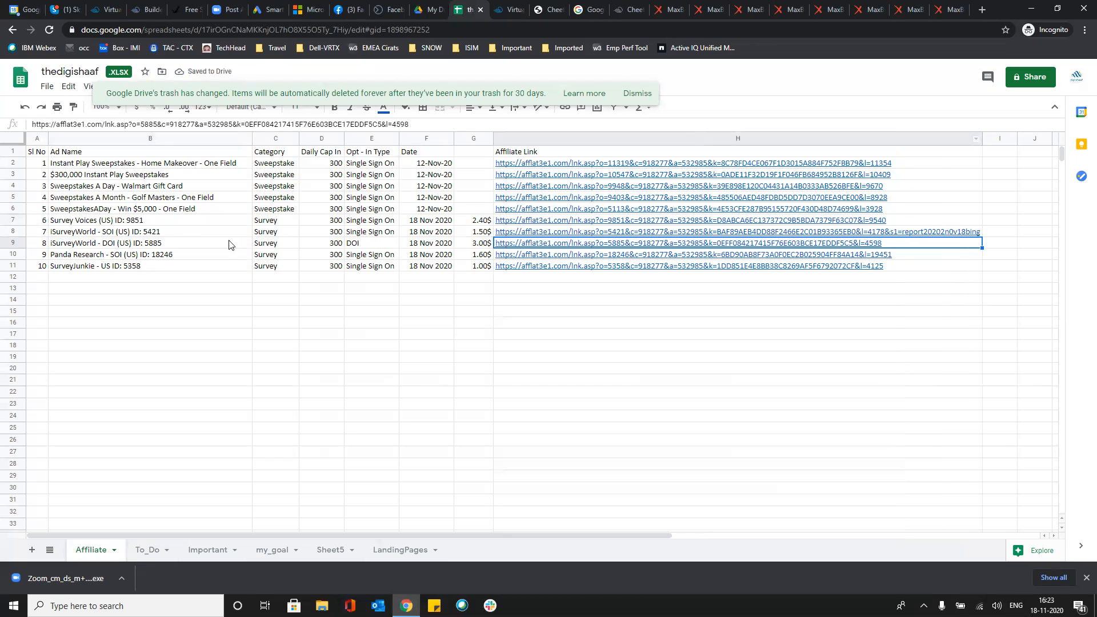
# Copy the text "Panda Research - SOI" from the ad name of the campaign with ID 18246
pyautogui.click(200, 244)
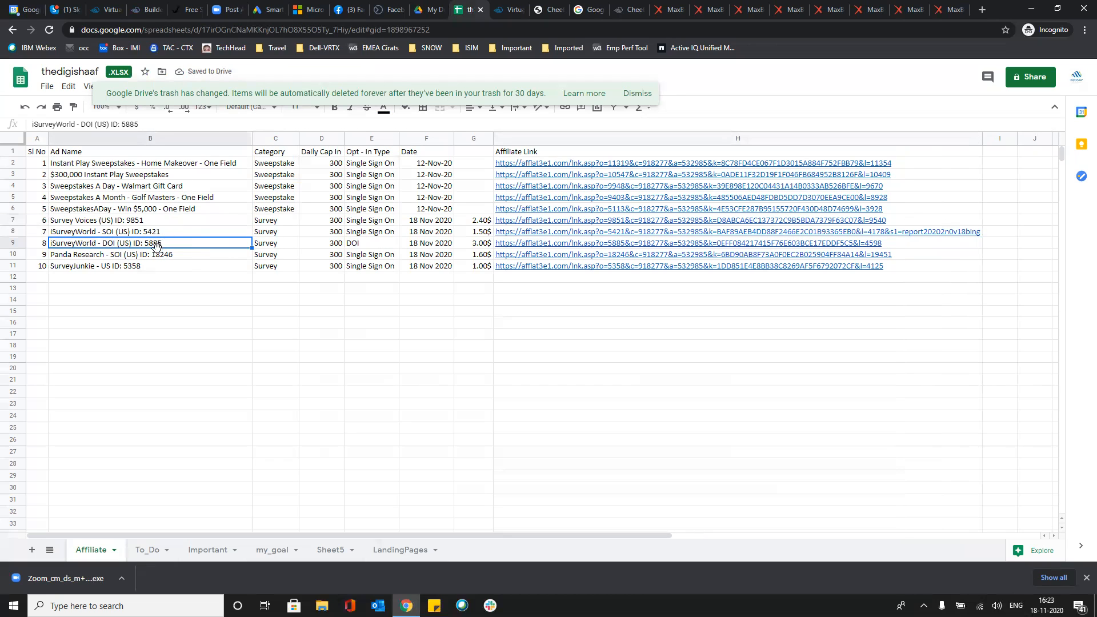
pyautogui.click(195, 259)
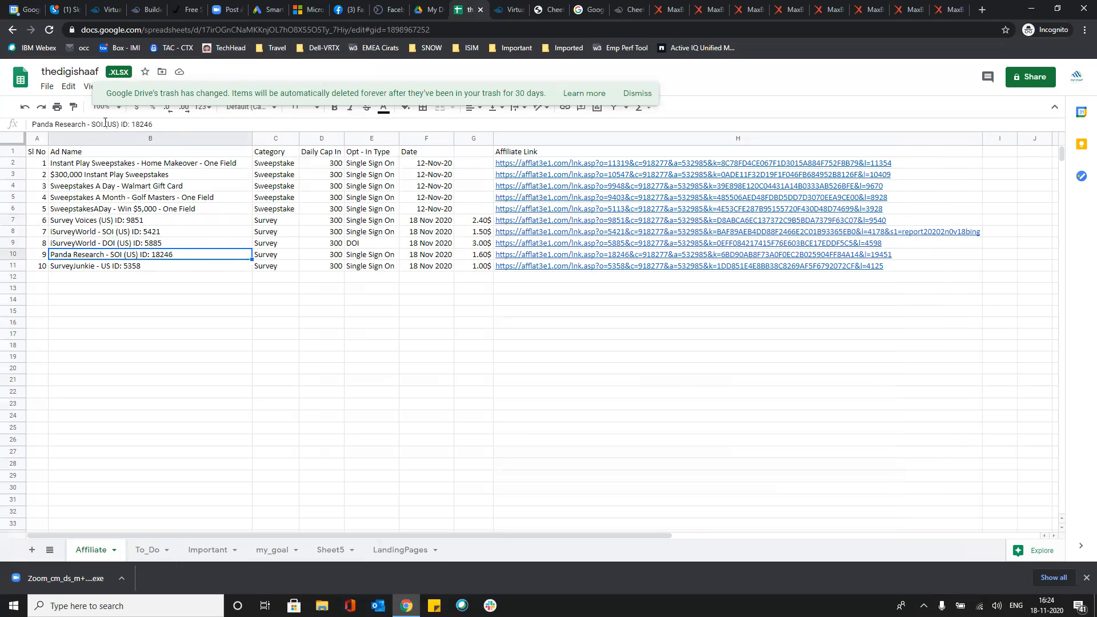
pyautogui.moveTo(101, 124); pyautogui.dragTo(12, 124)
pyautogui.moveTo(106, 122); pyautogui.dragTo(109, 123)
pyautogui.hotkey('ctrl', 'c')
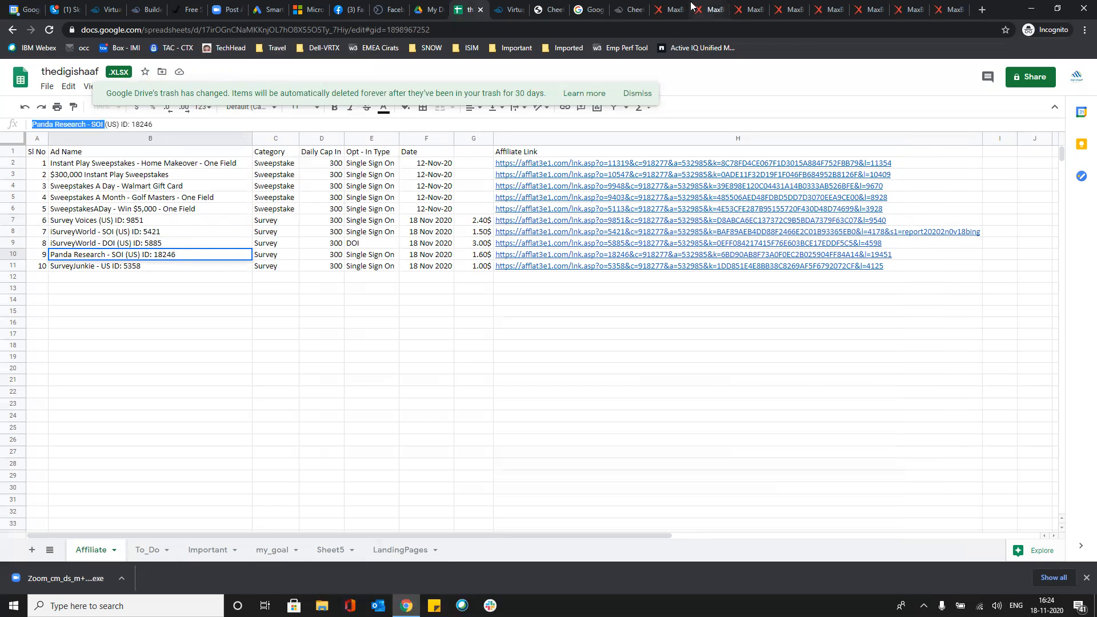
# Switch to the Builderall editor and move the report text block sideways, back toward the white page area
pyautogui.click(191, 8)
pyautogui.click(150, 9)
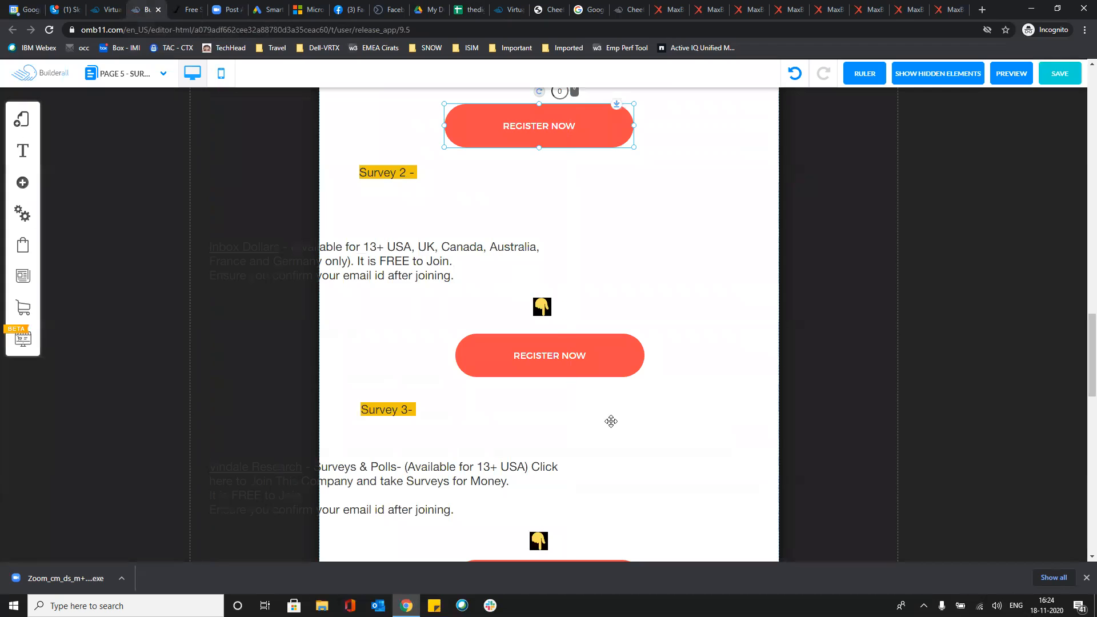
pyautogui.scroll(-4, 611, 421)
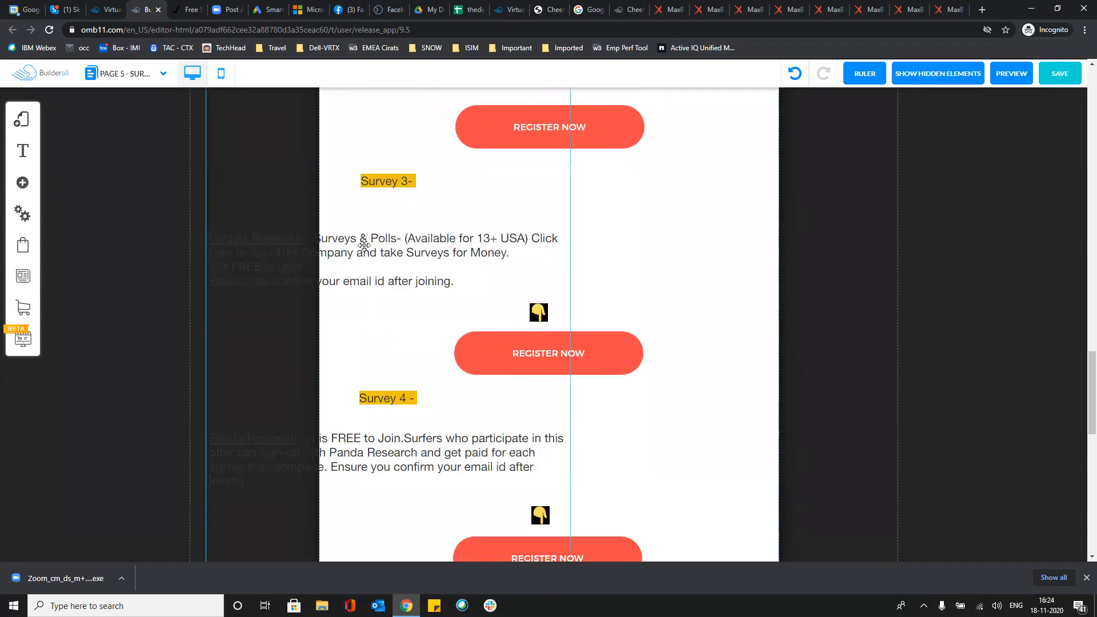
pyautogui.moveTo(557, 220); pyautogui.dragTo(646, 215)
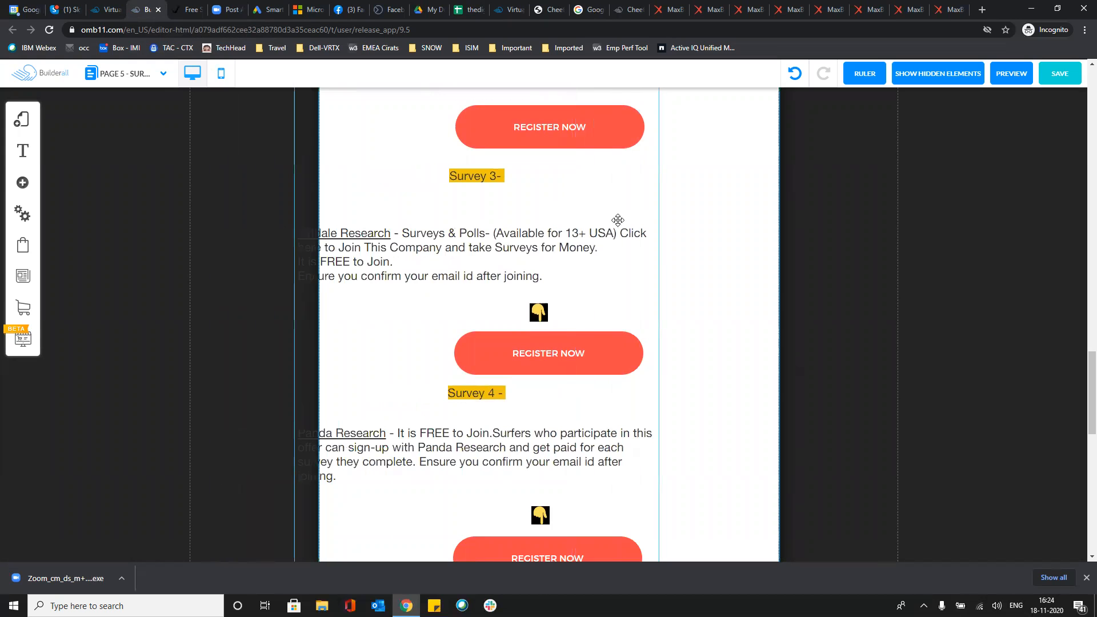
# Open the report text for editing at the Inbox Dollars entry, and paste the copied offer name into the browser's address bar
pyautogui.doubleClick(390, 233)
pyautogui.scroll(-13, 404, 339)
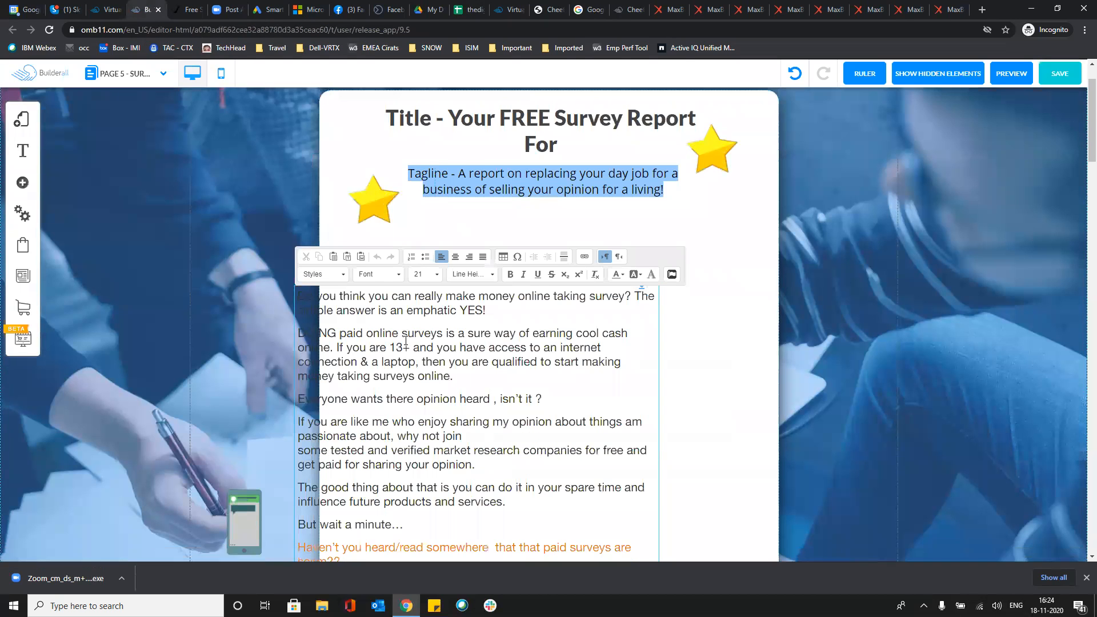
pyautogui.scroll(-14, 405, 340)
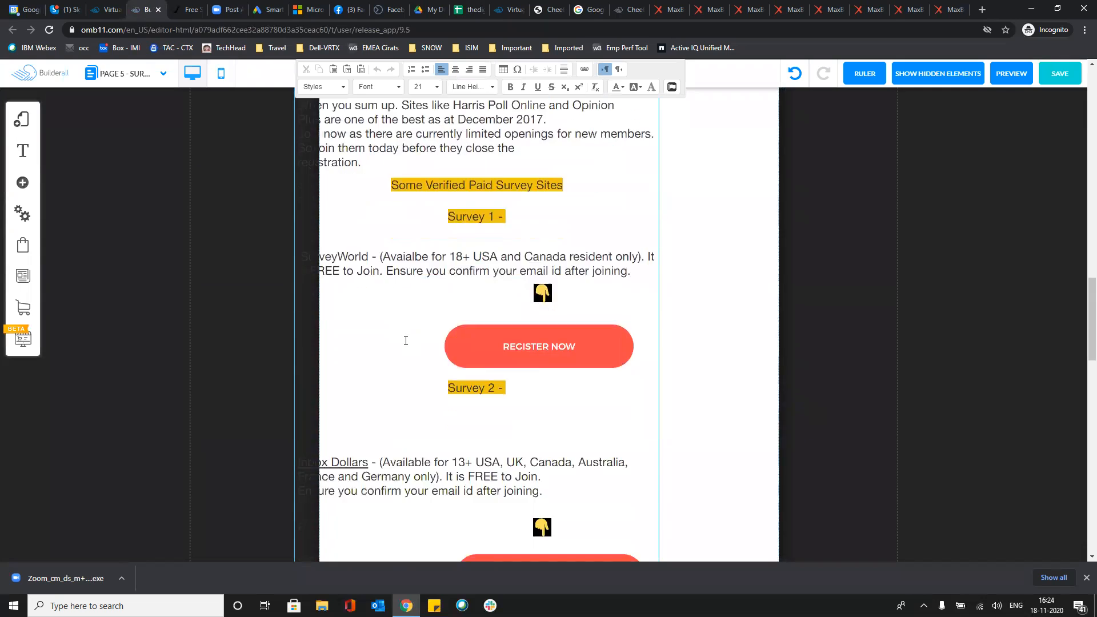
pyautogui.scroll(2, 373, 315)
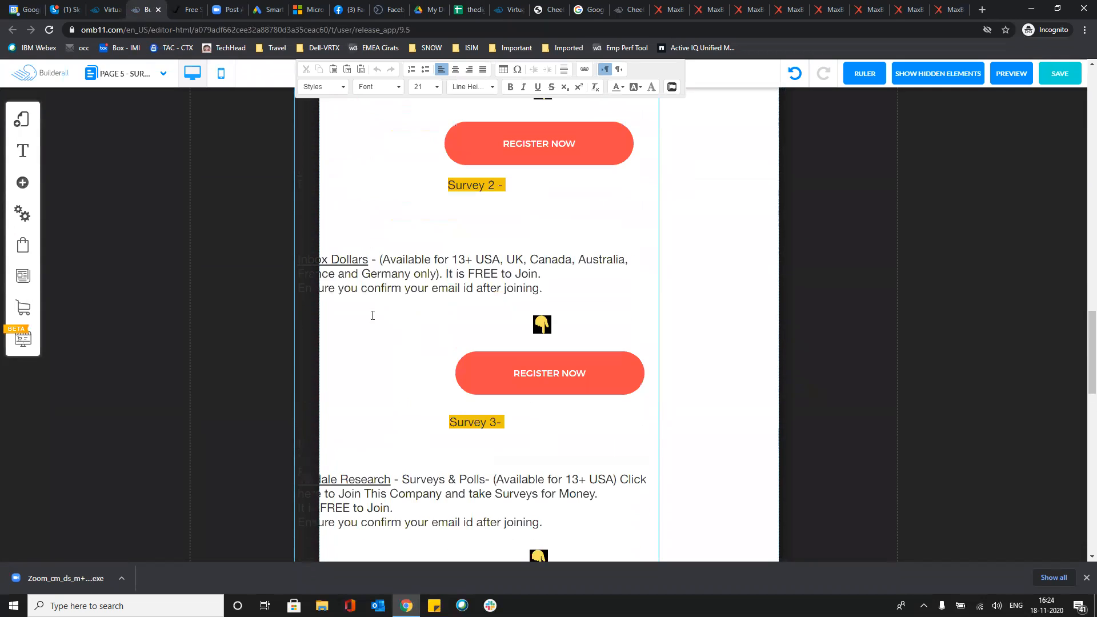
pyautogui.click(368, 260)
pyautogui.click(440, 30)
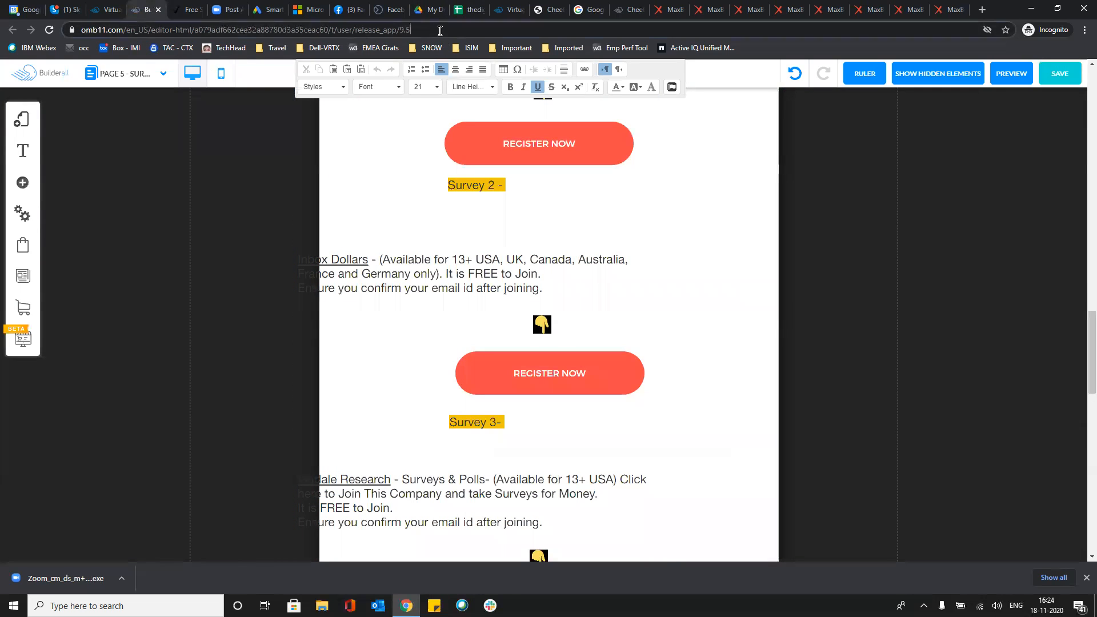
pyautogui.hotkey('ctrl', 'v')
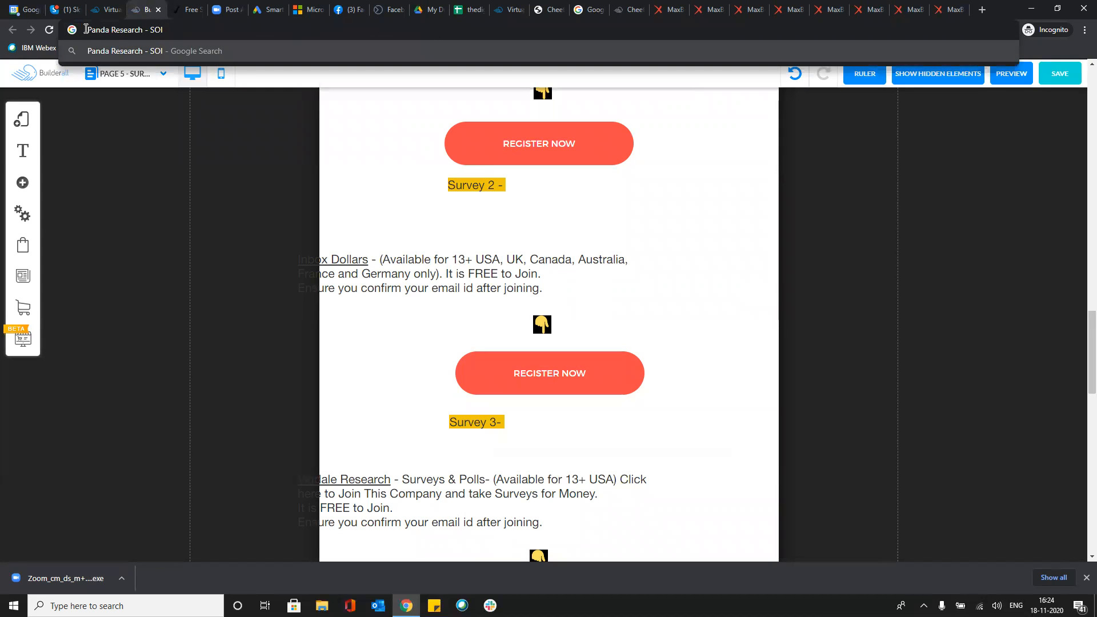
# Reopen the report text and replace the underlined name "Inbox Dollars" under Survey 2 with "Panda Research - SOI"
pyautogui.click(368, 258)
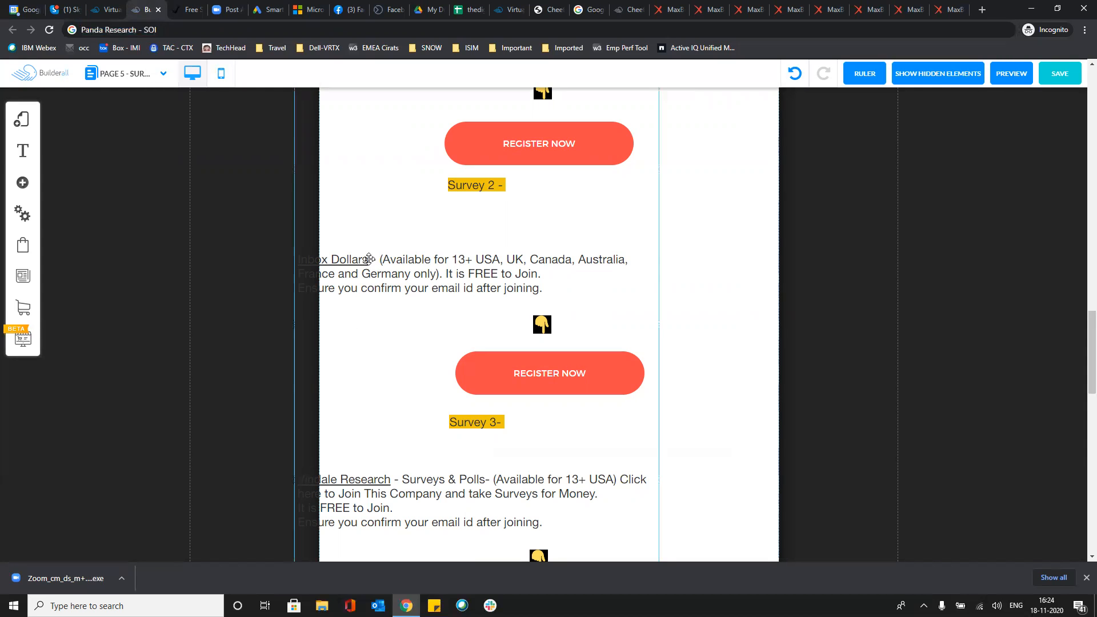
pyautogui.doubleClick(343, 262)
pyautogui.scroll(-9, 379, 313)
pyautogui.scroll(-14, 378, 313)
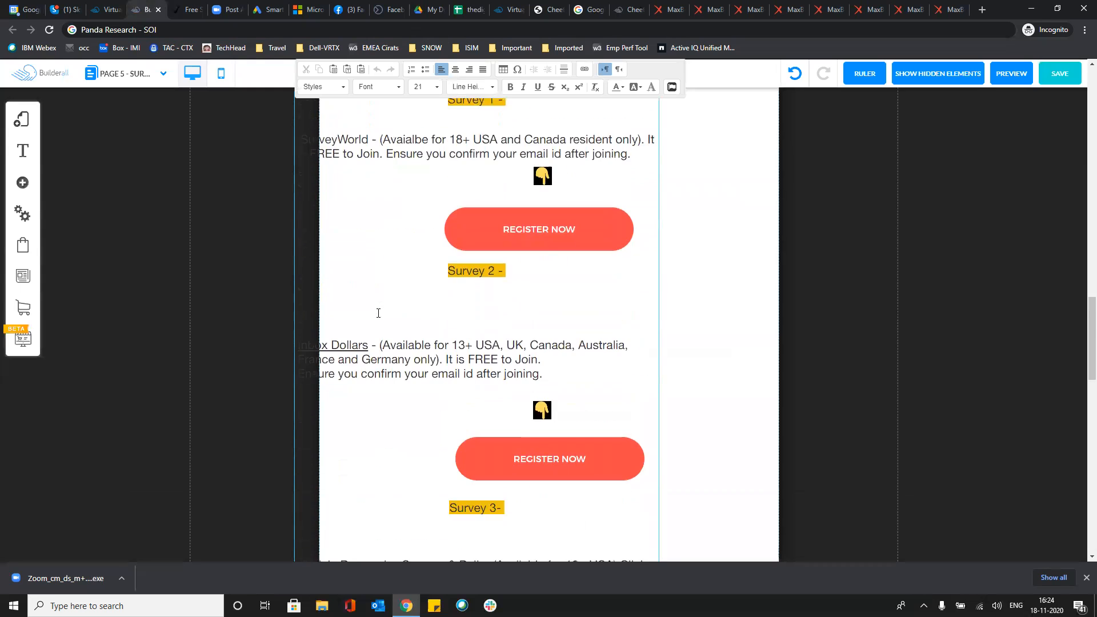
pyautogui.scroll(-1, 378, 313)
pyautogui.click(369, 316)
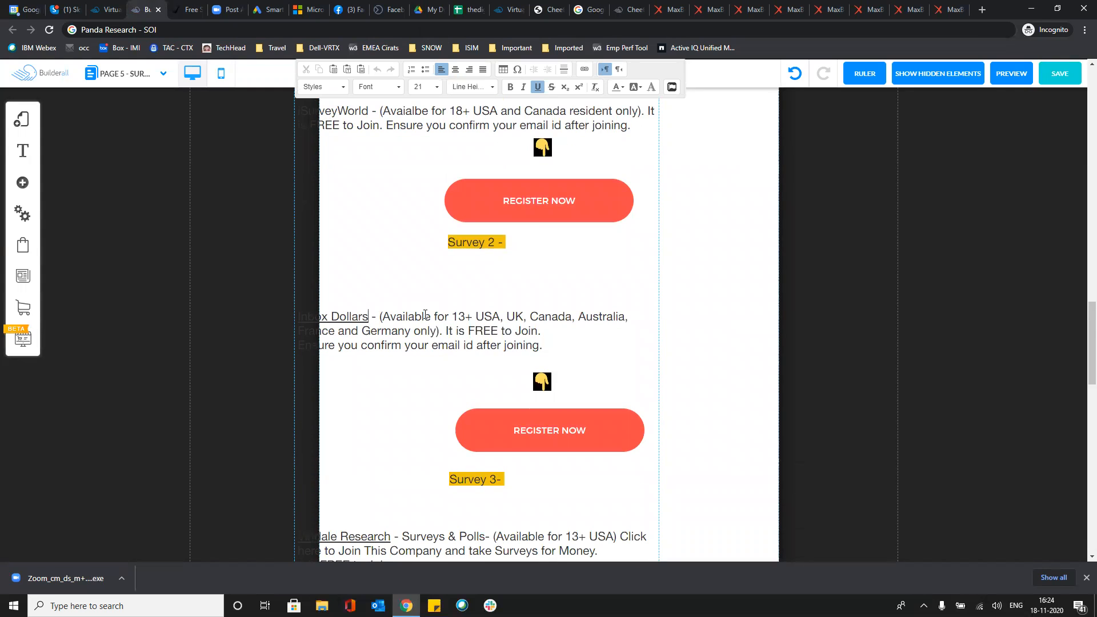
pyautogui.hotkey('shift', 'Home')
pyautogui.hotkey('ctrl', 'v')
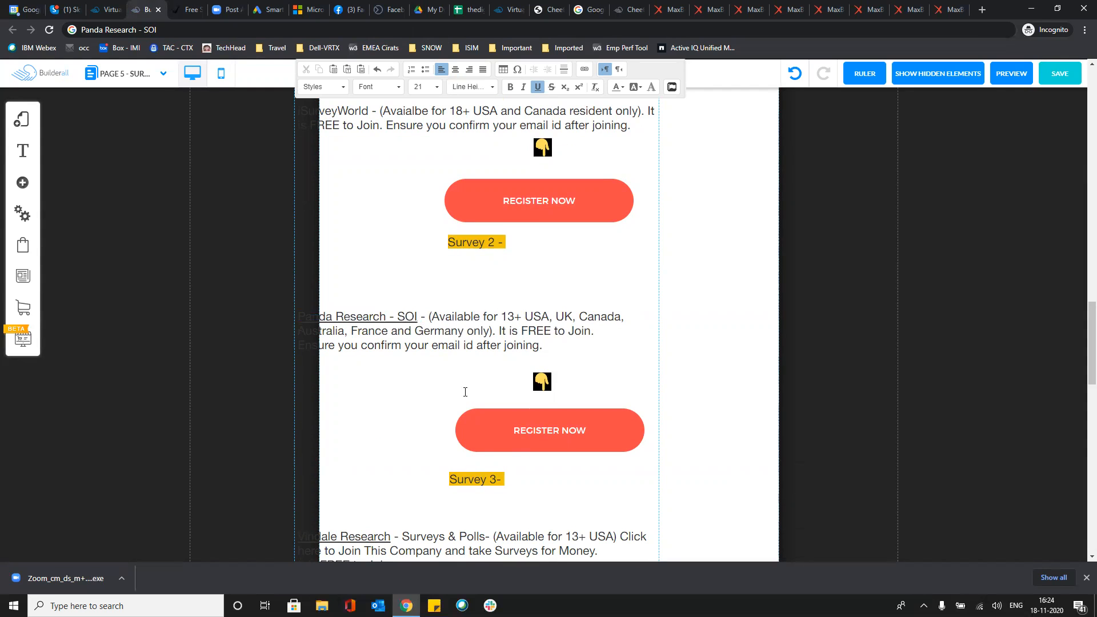
# Delete the "- SOI" suffix from the Survey 2 site name, keeping only "Panda Research"
pyautogui.press('BackSpace')
pyautogui.press('BackSpace')
pyautogui.press('BackSpace')
pyautogui.press('BackSpace')
pyautogui.press('BackSpace')
pyautogui.press('BackSpace')
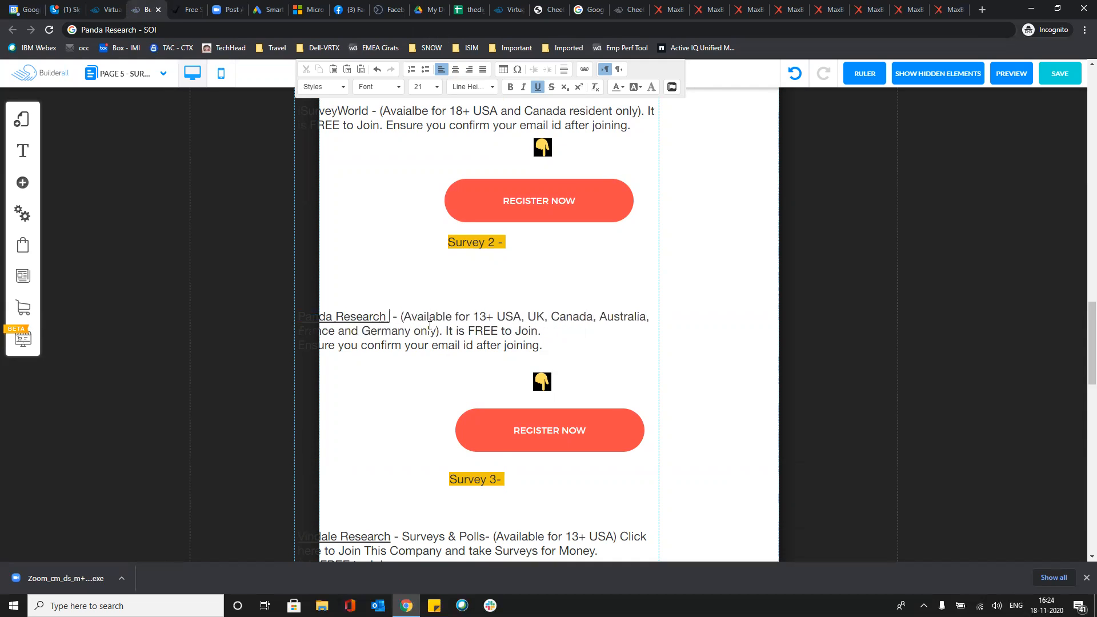